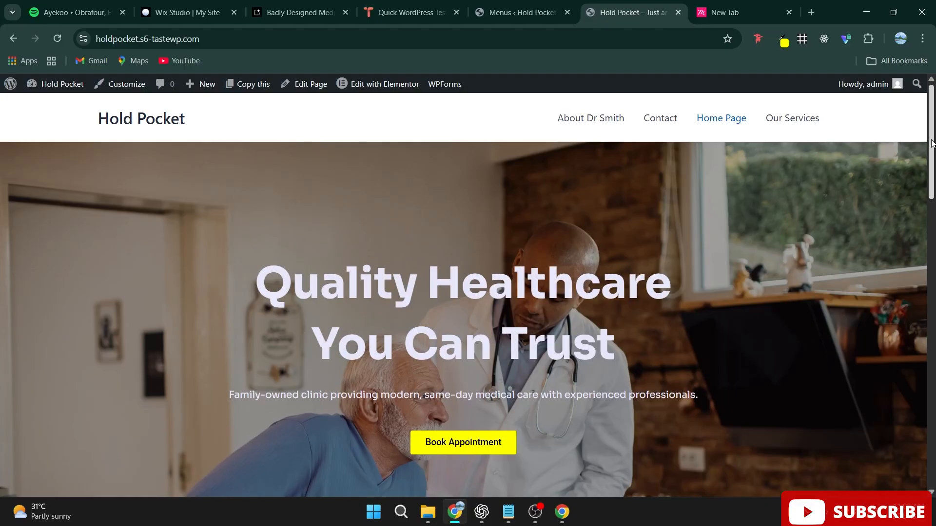
Examine the redesigned clinic home page and the old Badly Designed Medical Clinic page, including its services, about and contact sections
drag(931, 143, 890, 375)
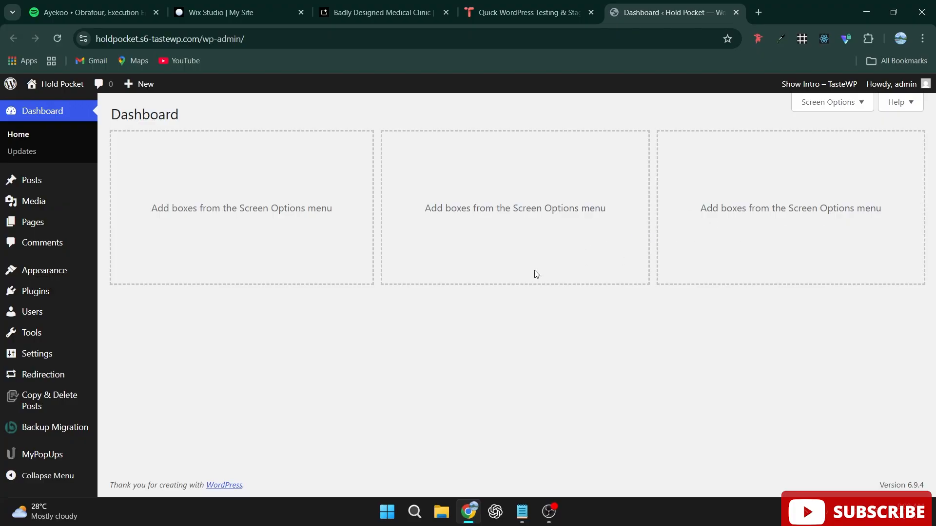
click(372, 5)
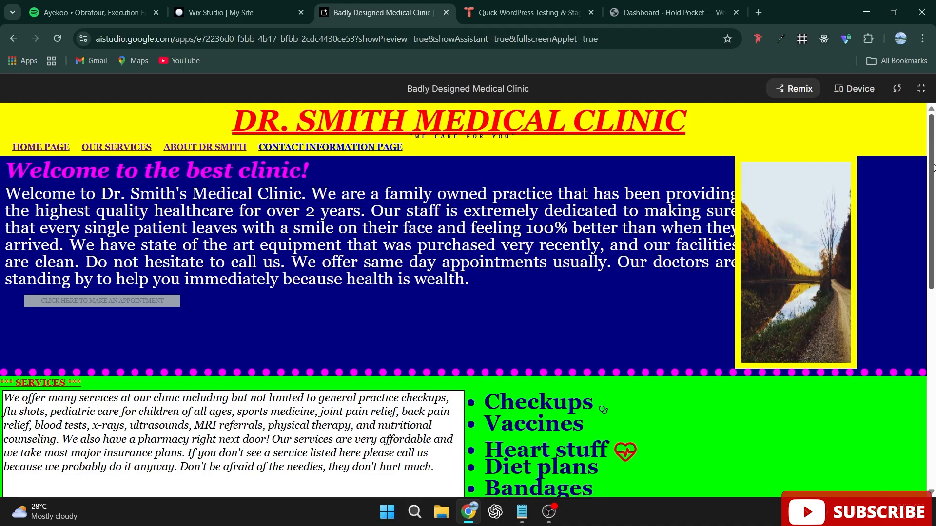
scroll(934, 176, down, 2)
drag(934, 175, 933, 305)
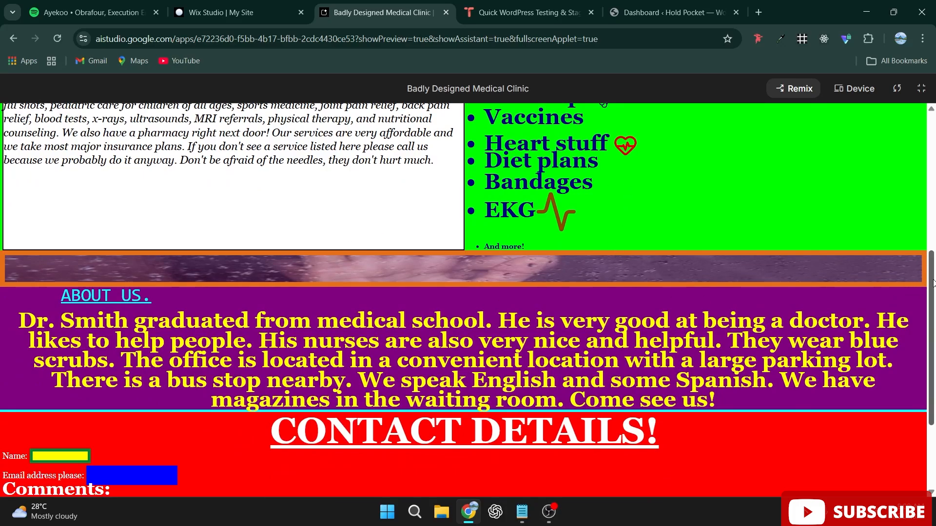
drag(934, 283, 933, 252)
scroll(395, 306, up, 4)
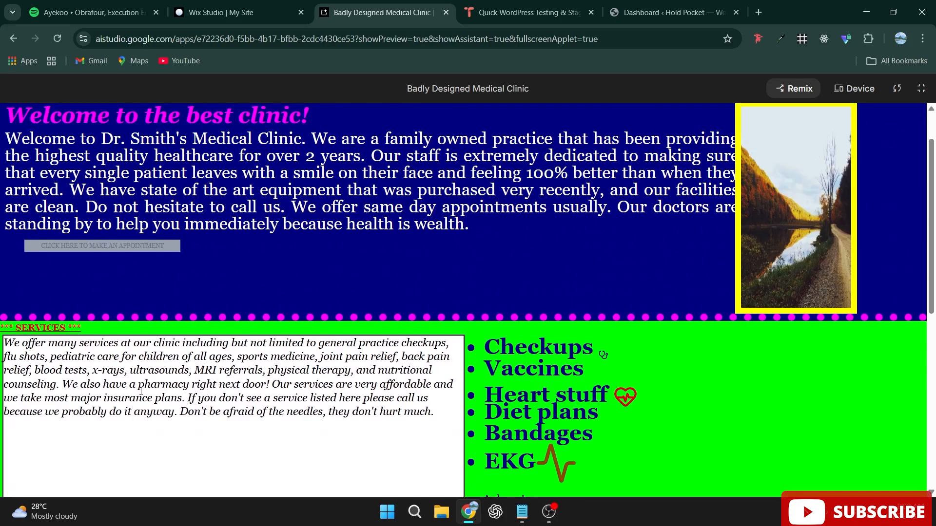
drag(139, 388, 171, 387)
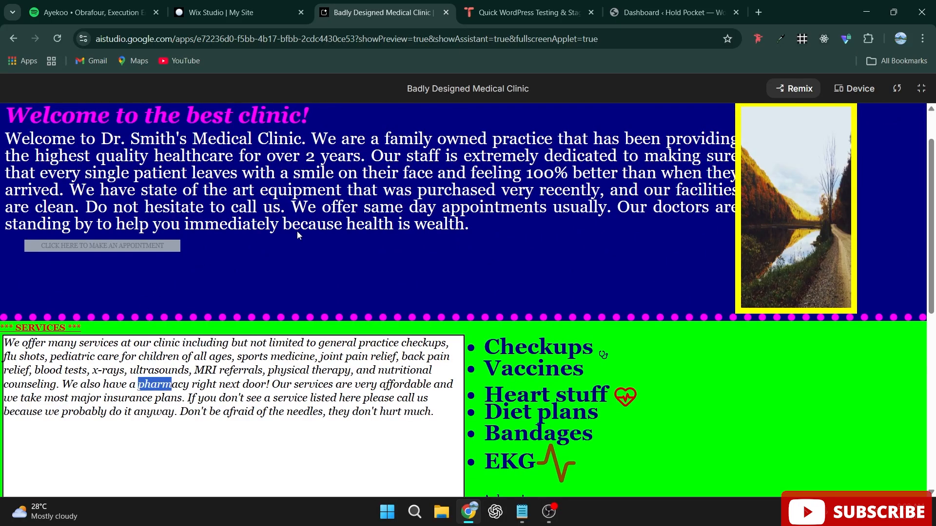
scroll(465, 289, up, 1)
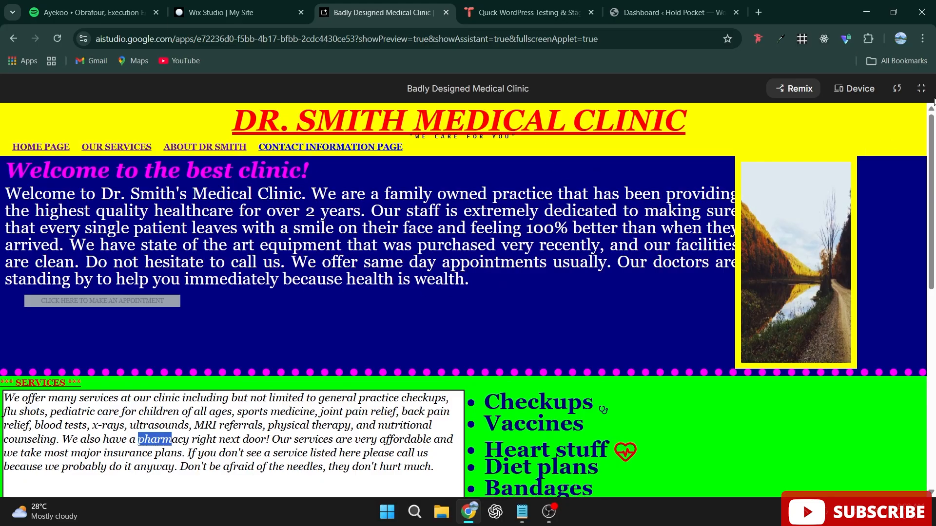
drag(932, 125, 934, 160)
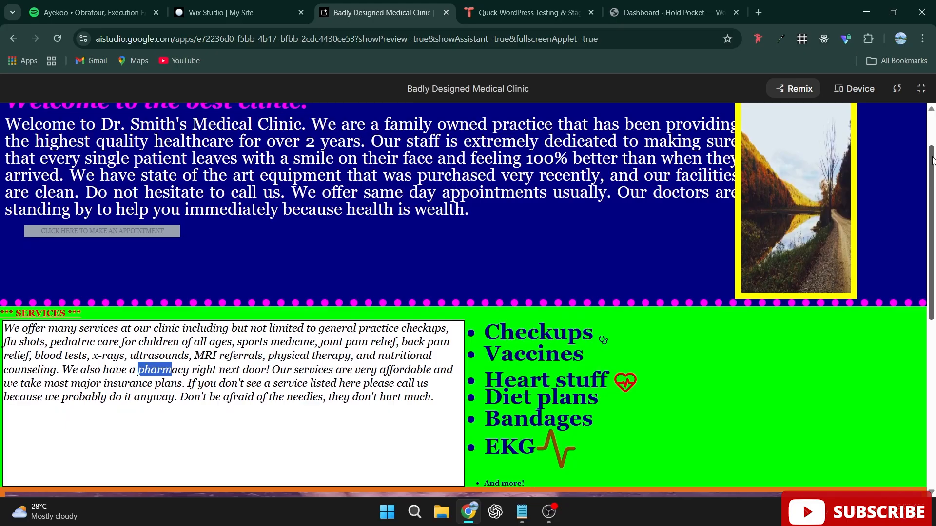
drag(933, 160, 934, 246)
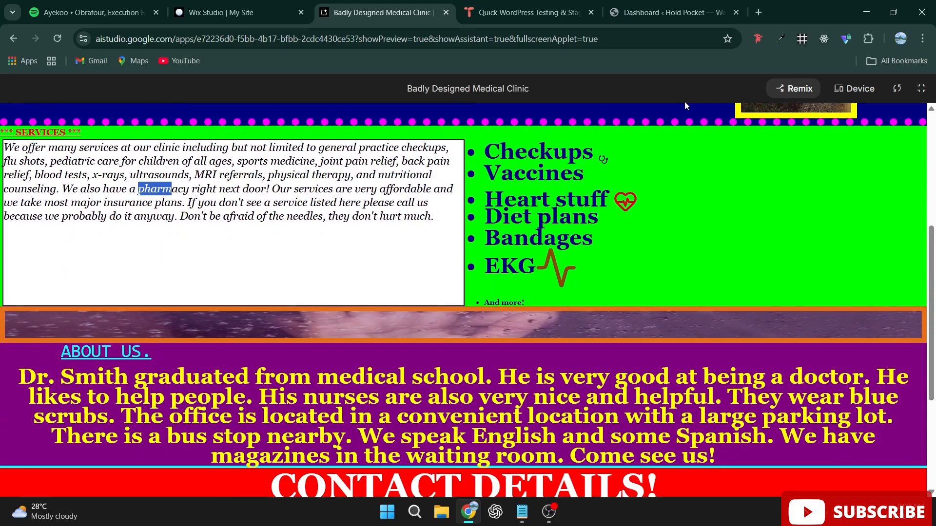
Switch to the WordPress dashboard, find the Astra theme among the available themes, and install and activate it
click(651, 4)
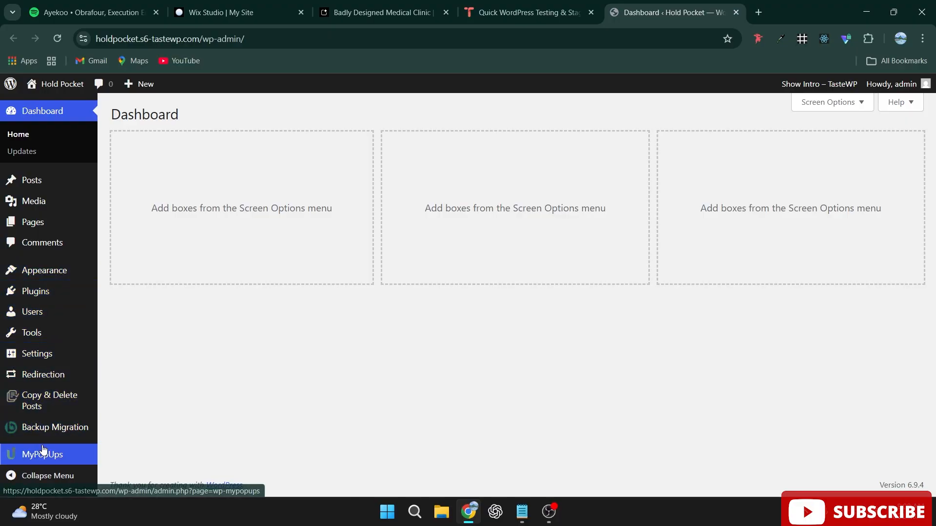
mouse_move(57, 356)
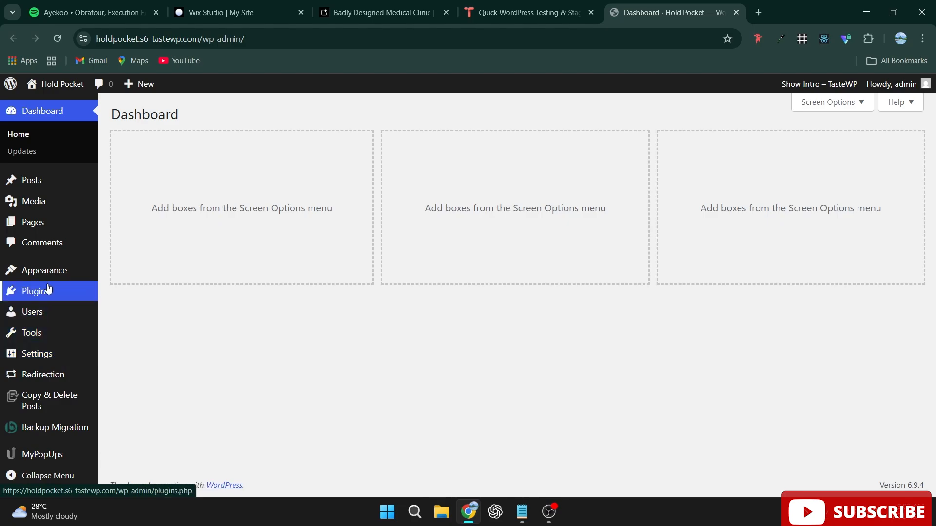
mouse_move(53, 271)
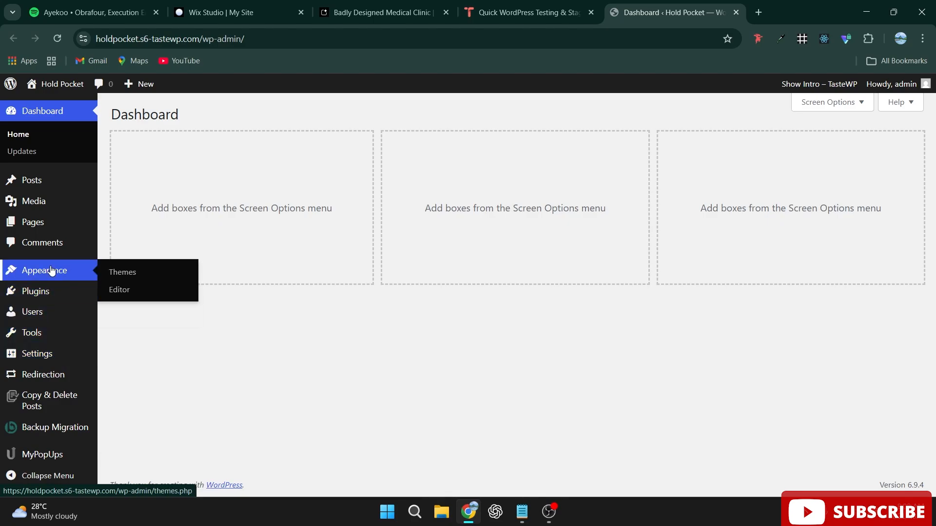
click(122, 273)
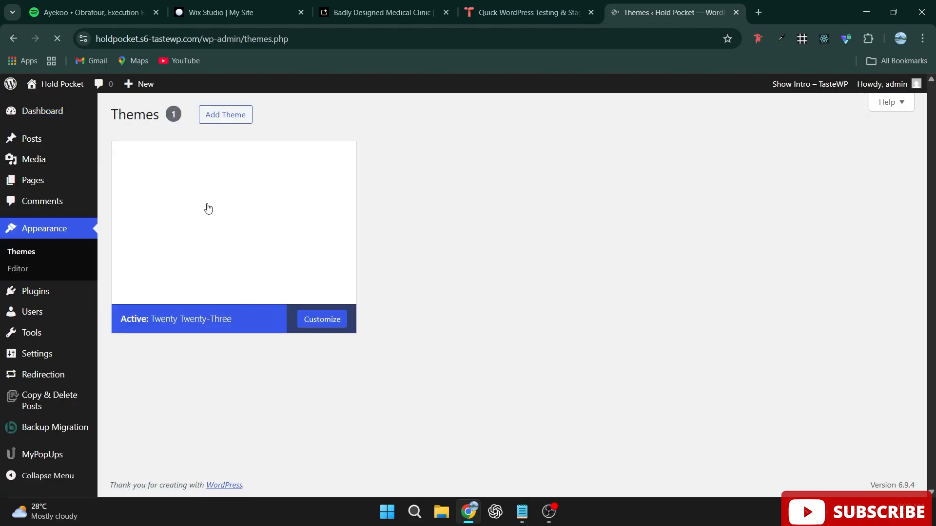
scroll(563, 353, up, 2)
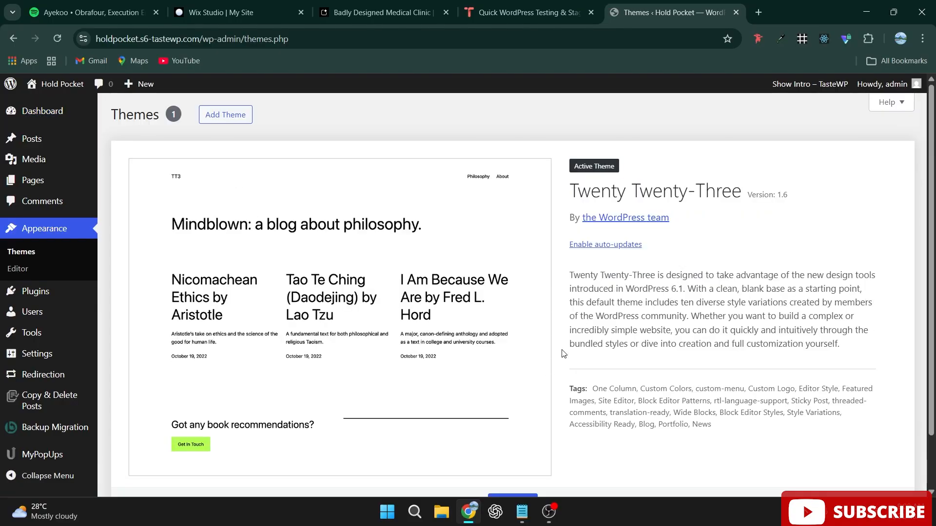
click(221, 114)
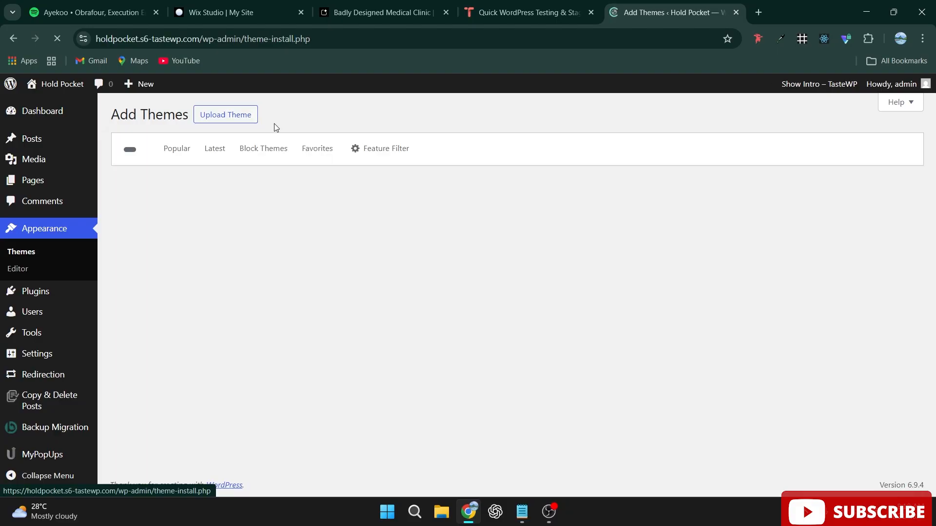
click(775, 147)
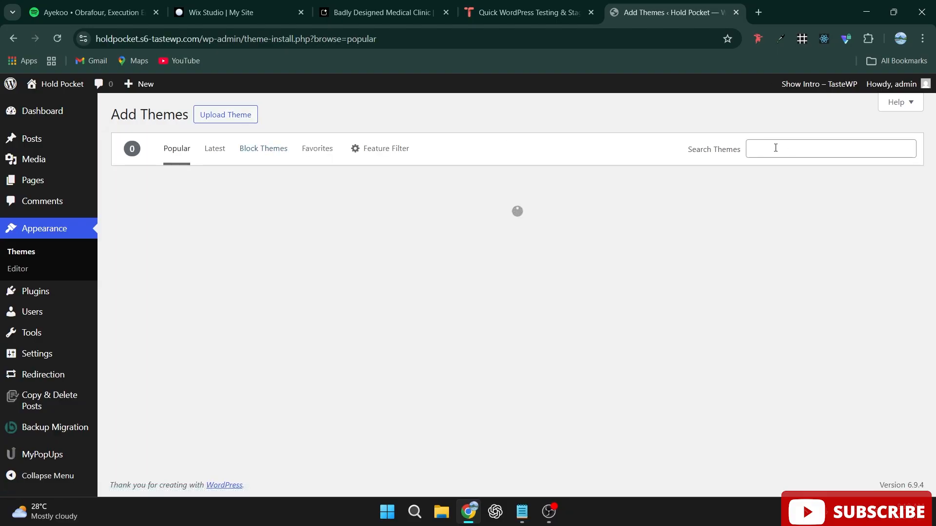
text(A)
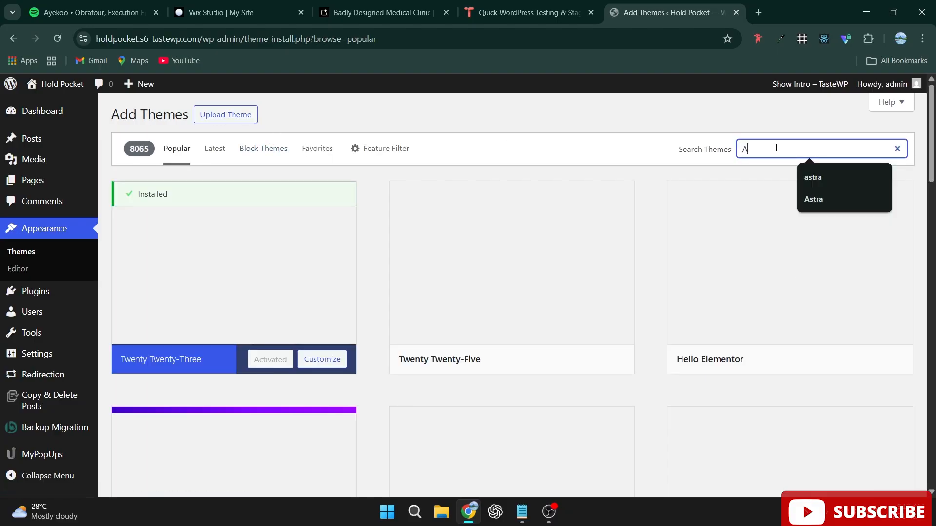
text(stra)
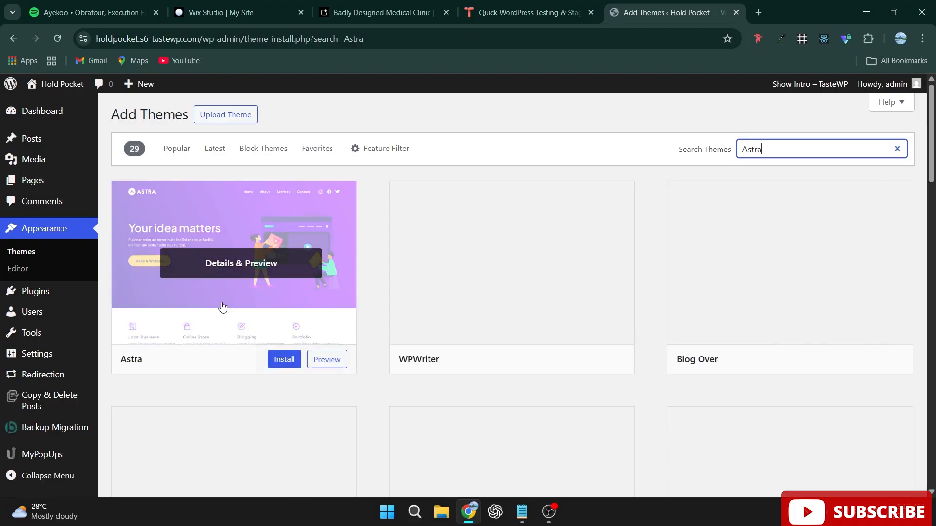
click(283, 359)
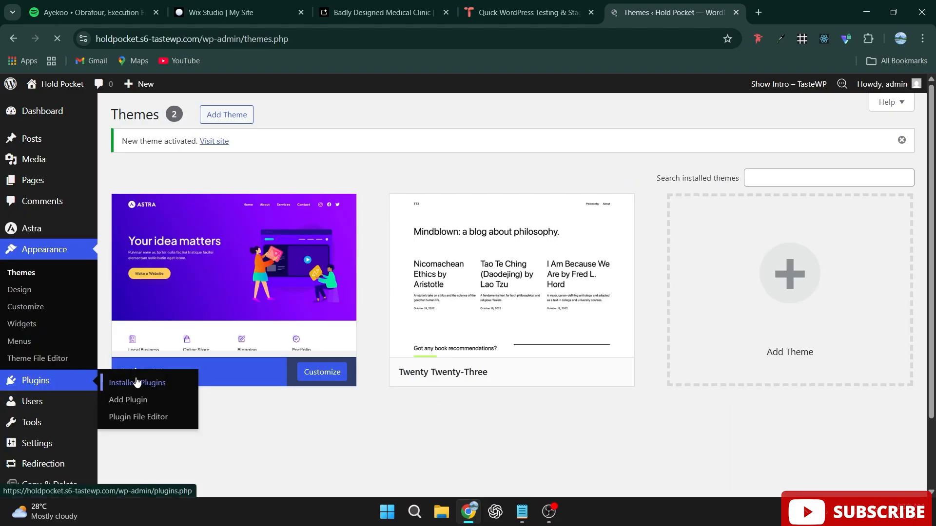
Search the plugin directory for "elementor" and install and activate the Elementor Website Builder plugin
click(137, 383)
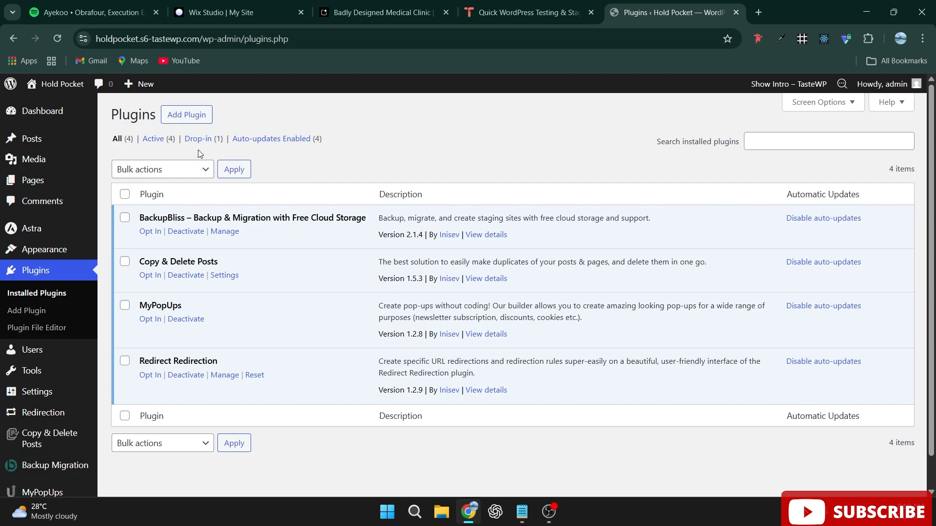
click(196, 117)
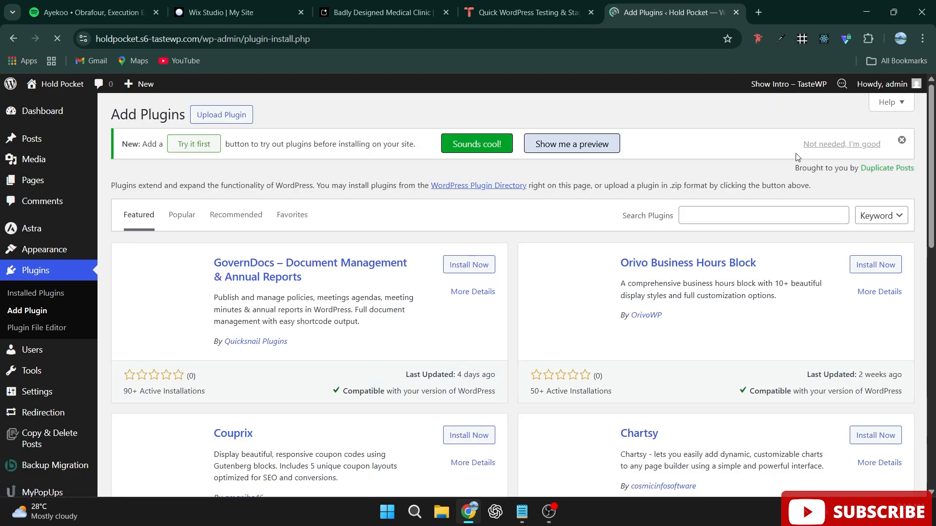
click(752, 214)
text(e)
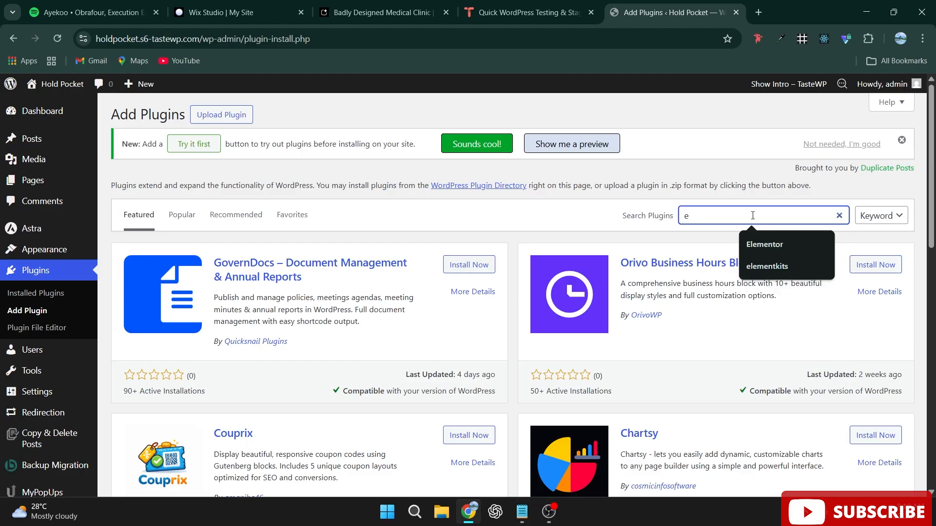
text(lementor)
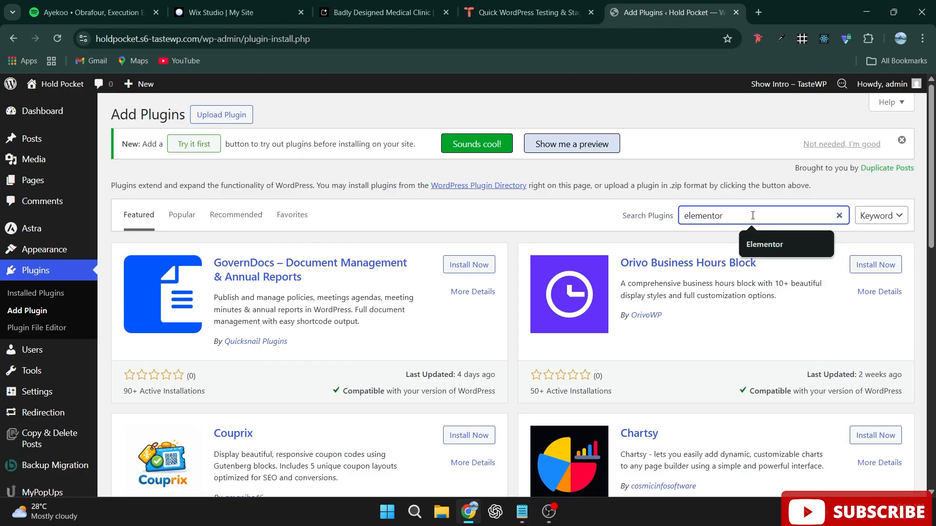
key(Return)
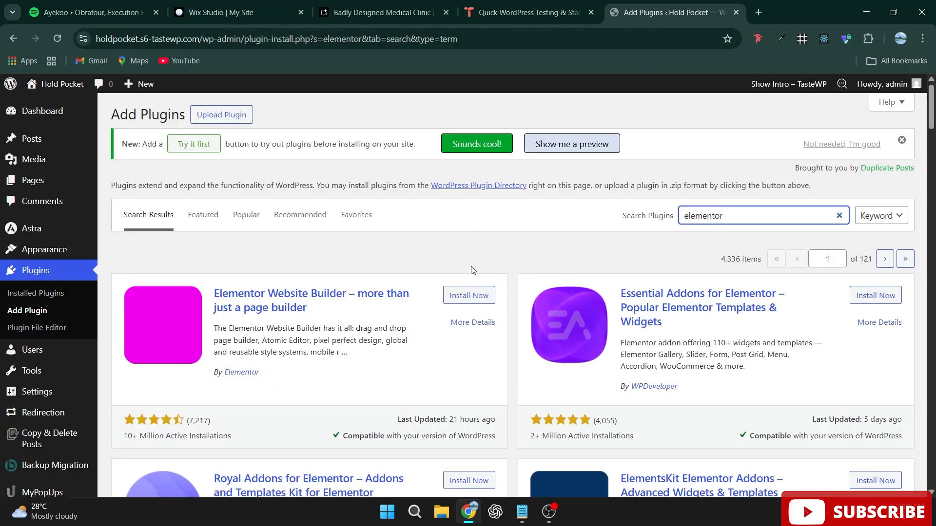
click(468, 295)
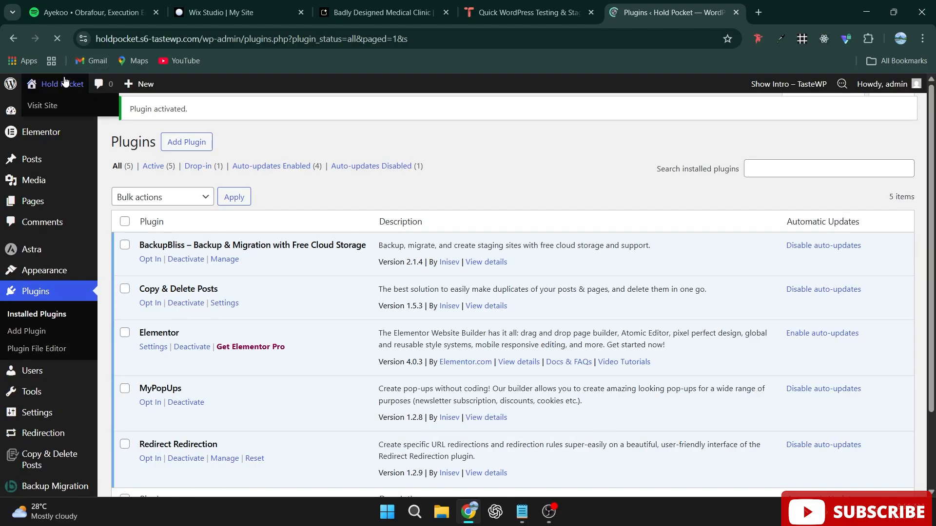
Open the Hold Pocket site's front end in a new tab and check the active theme in its footer credit
right_click(63, 80)
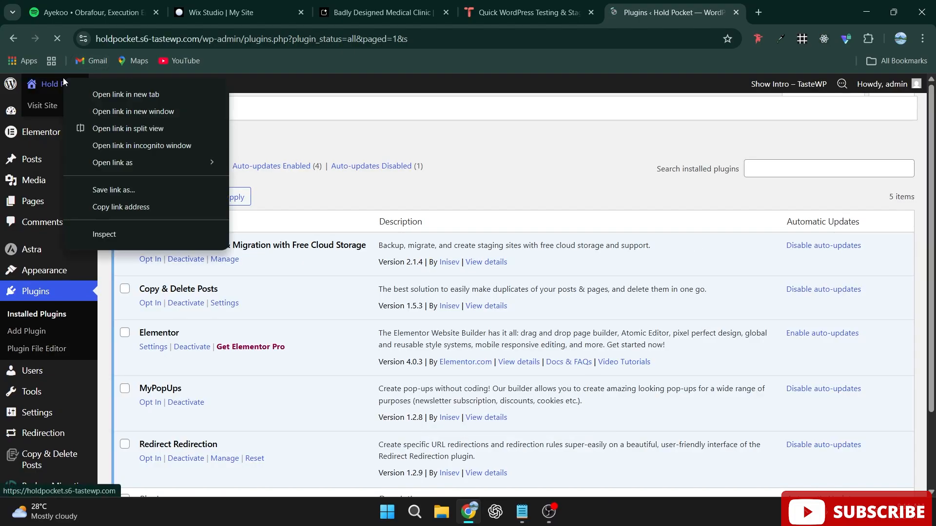
click(117, 94)
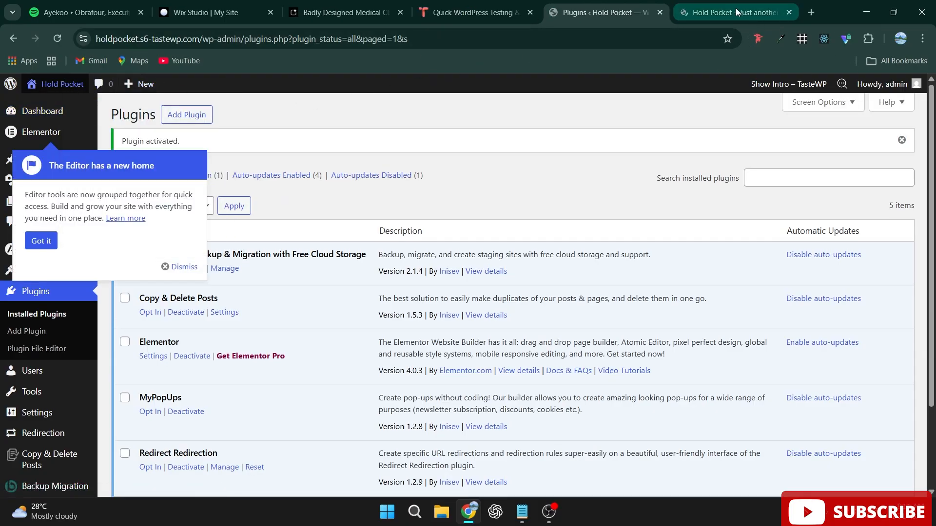
mouse_move(60, 89)
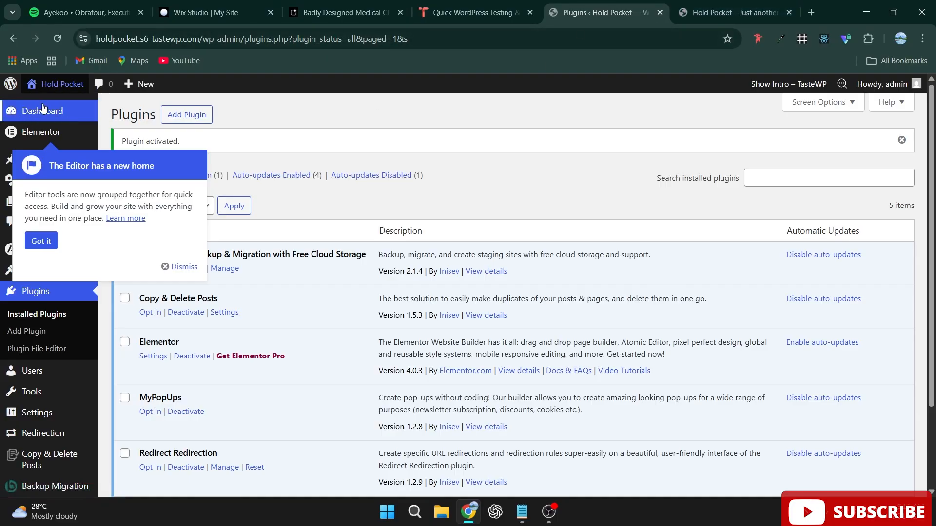
right_click(64, 93)
click(742, 12)
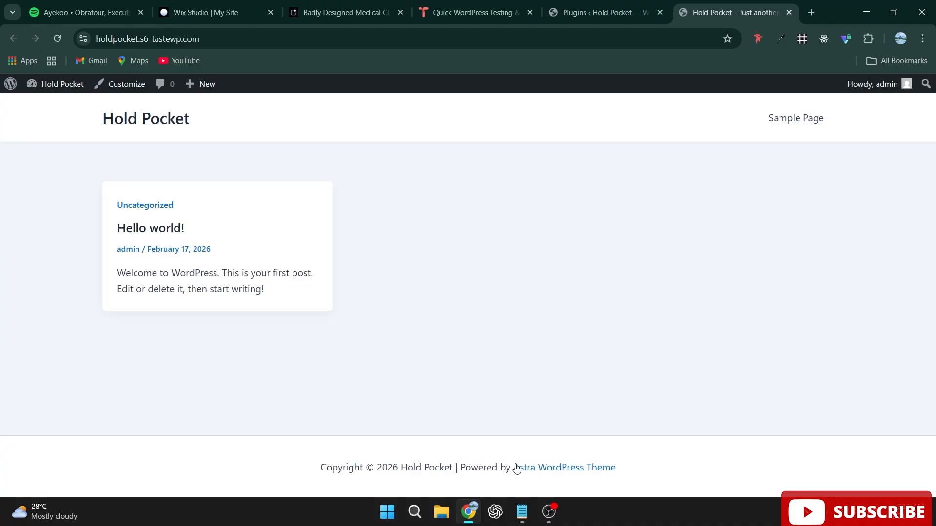
drag(516, 467, 622, 461)
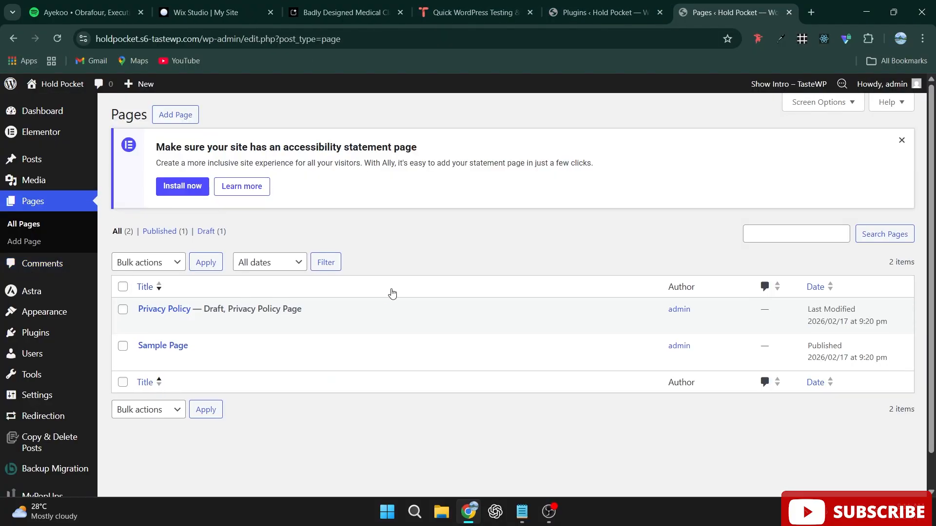
Create and publish a new page titled "Home Page" and open it for editing in Elementor
click(174, 114)
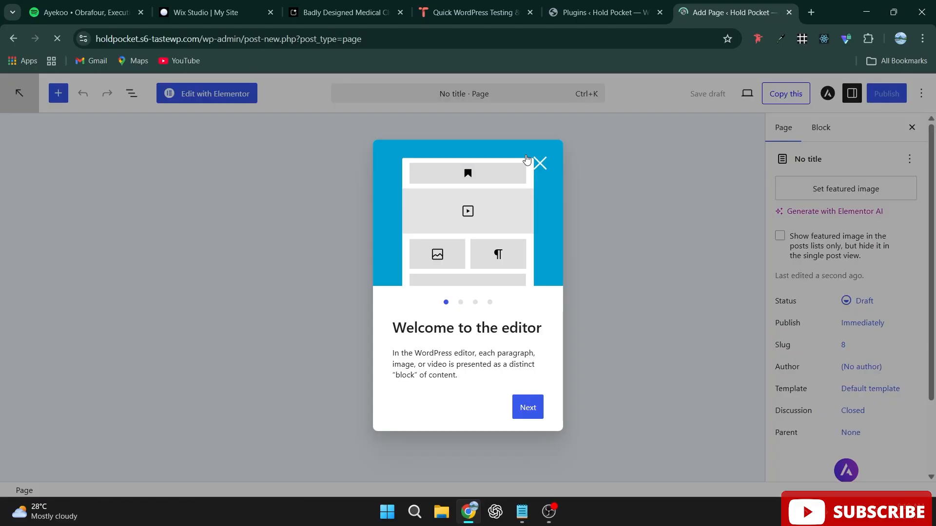
click(539, 162)
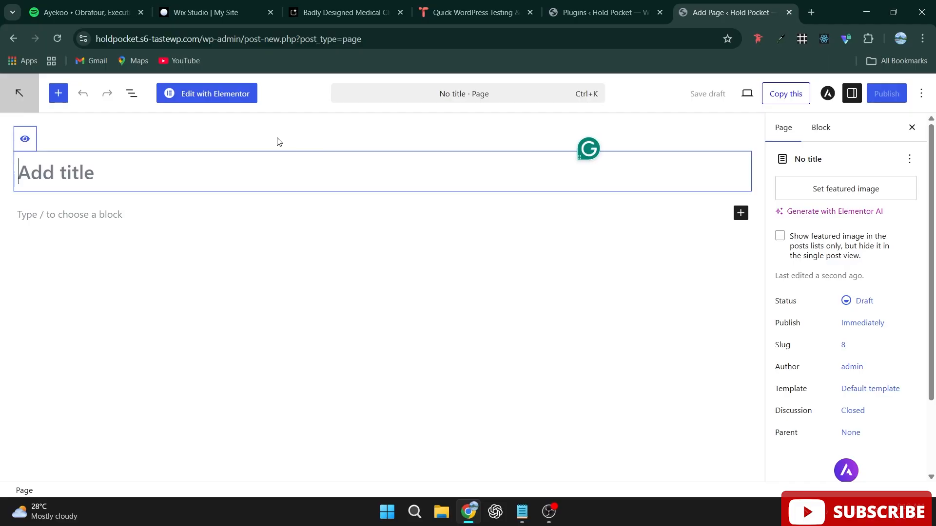
text(Home Page)
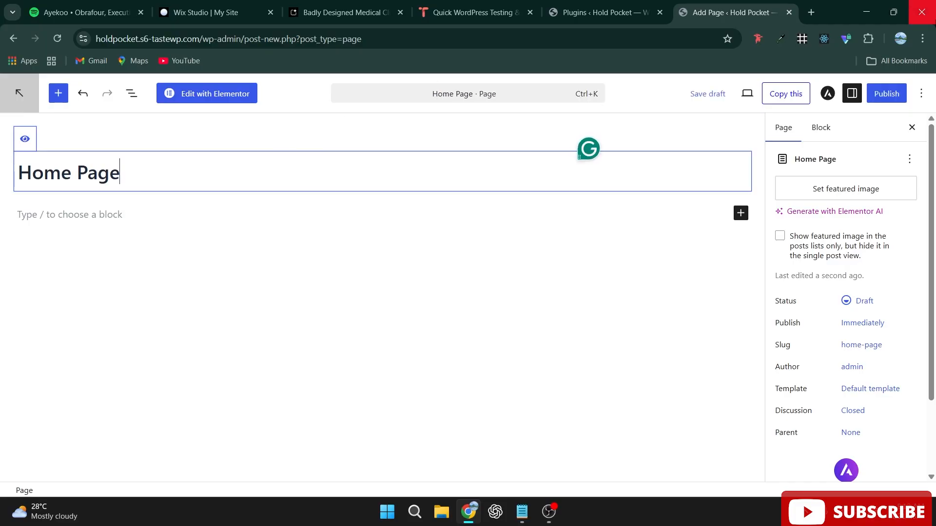
click(885, 93)
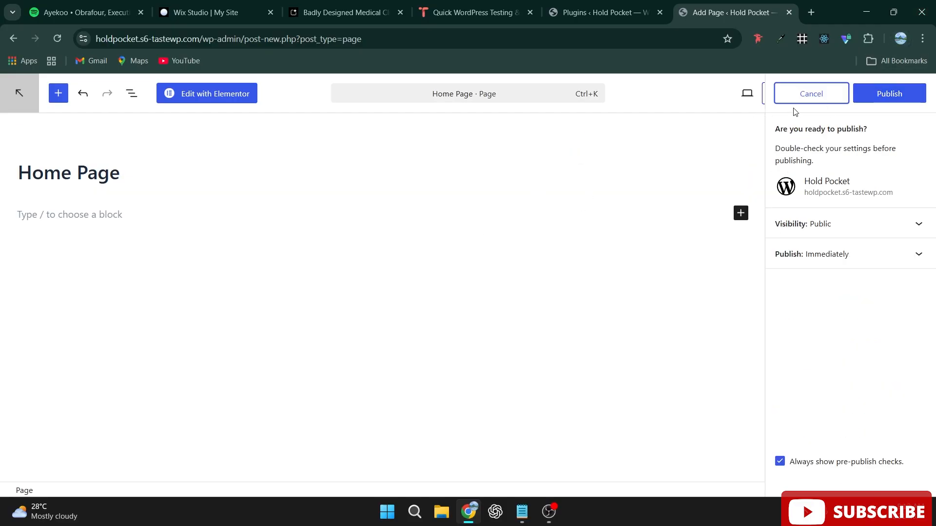
click(888, 95)
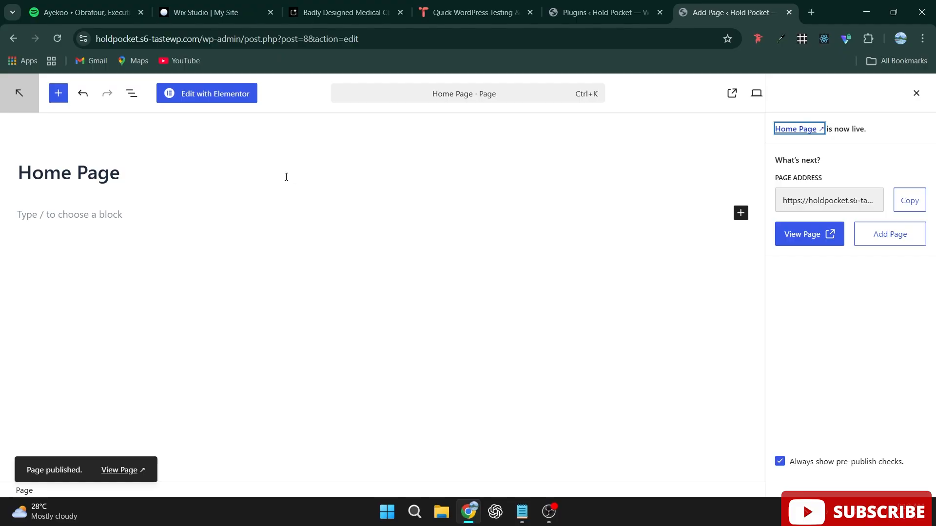
click(220, 101)
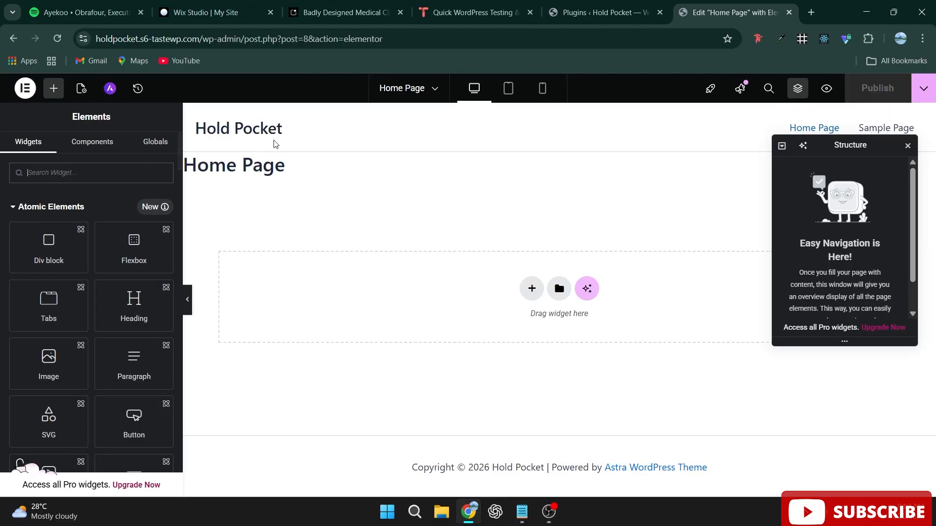
Switch to the Badly Designed Medical Clinic page, sample the navy hero background with the color picker extension, and get its hex code
click(334, 4)
scroll(363, 337, up, 5)
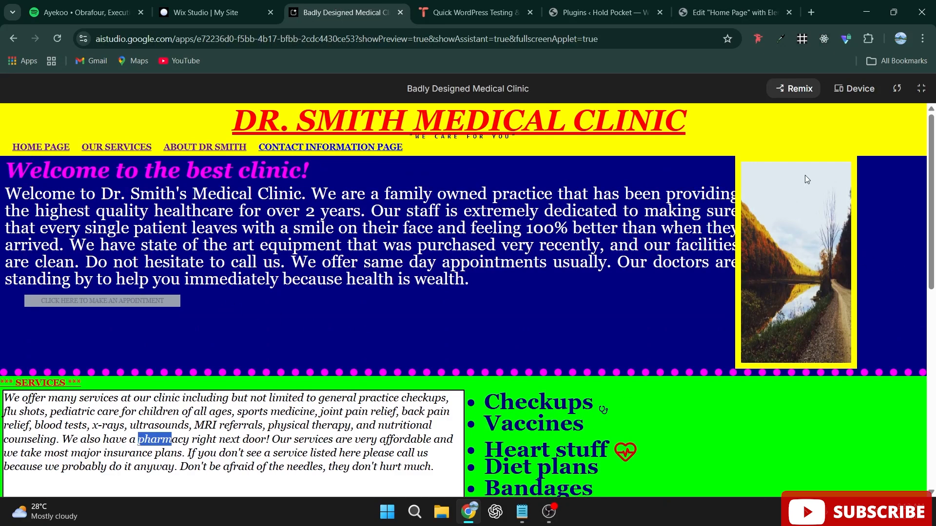
click(781, 38)
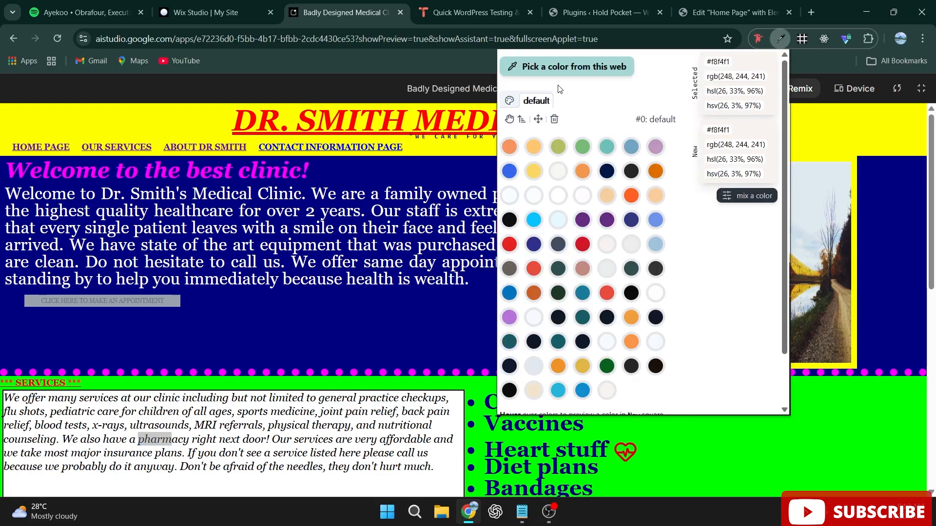
click(525, 73)
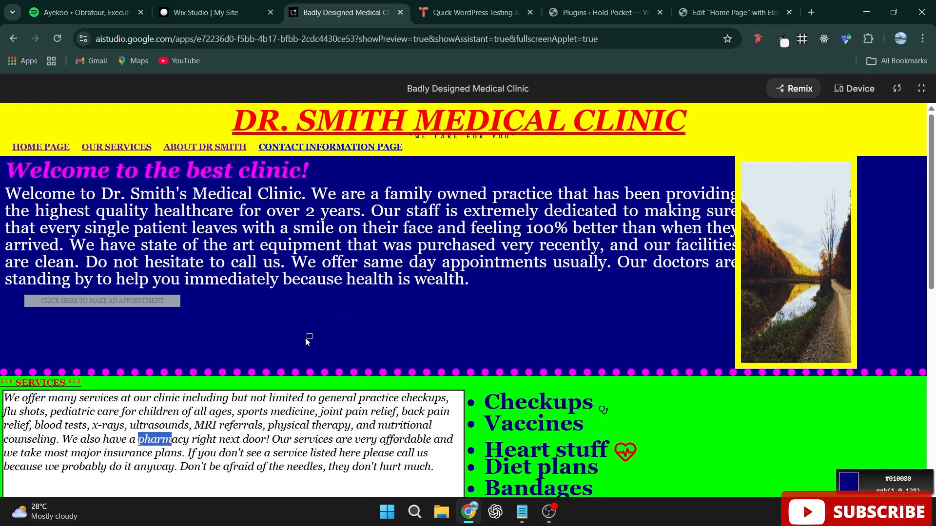
click(320, 330)
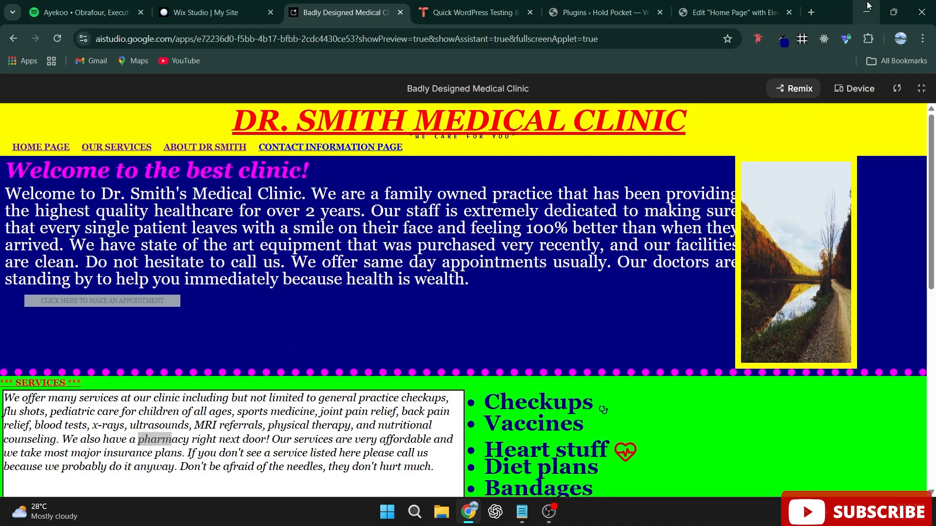
click(783, 40)
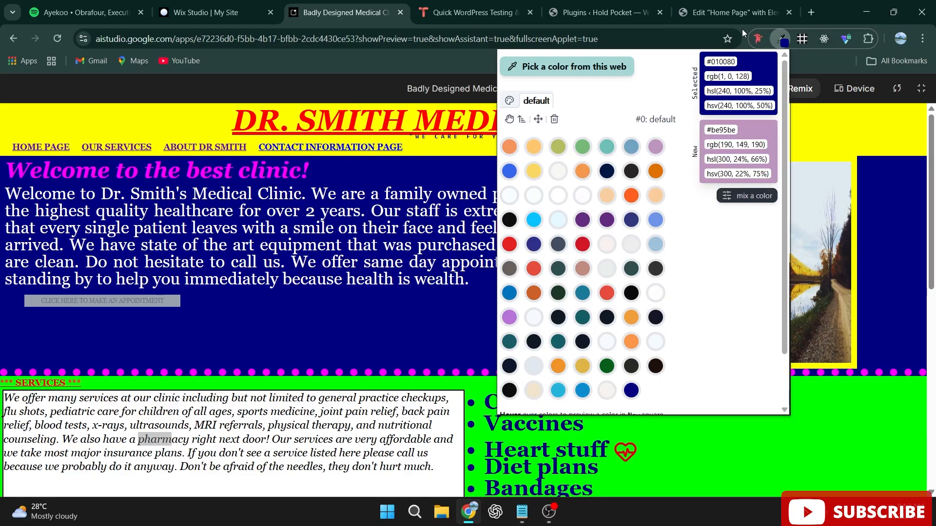
Return to the Elementor editor, hide the Home Page title in the page settings, and publish the change
click(581, 10)
click(715, 13)
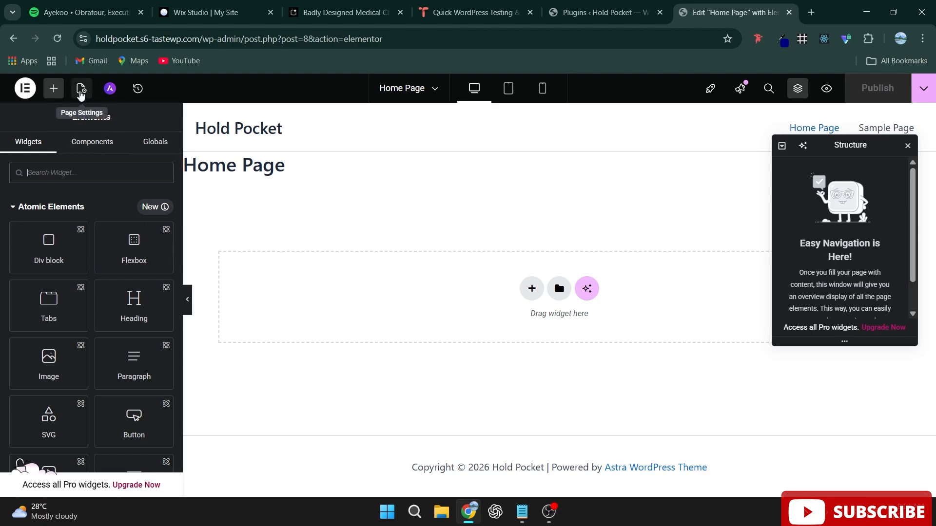
click(81, 93)
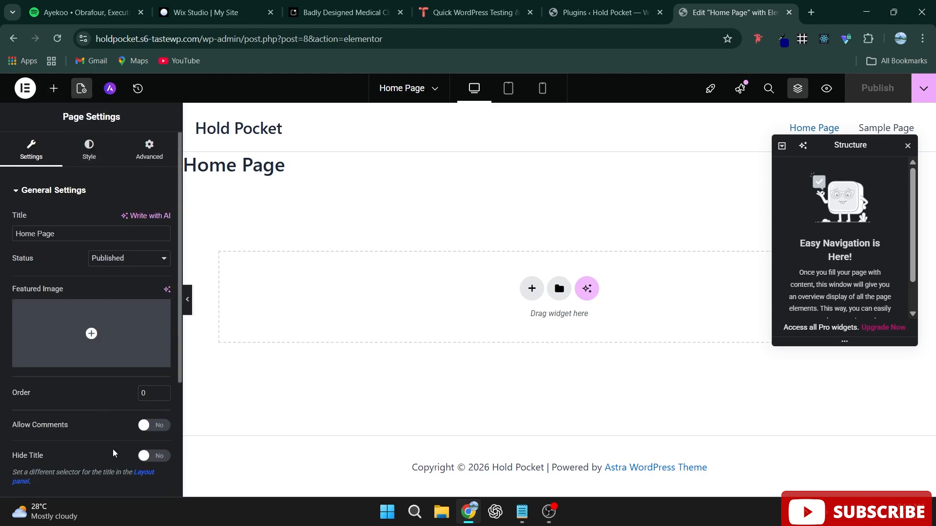
click(151, 455)
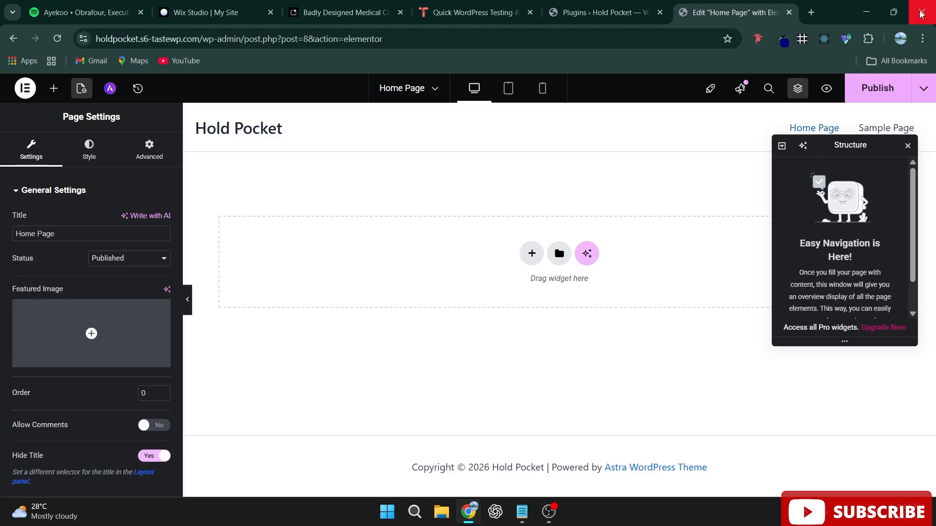
click(866, 95)
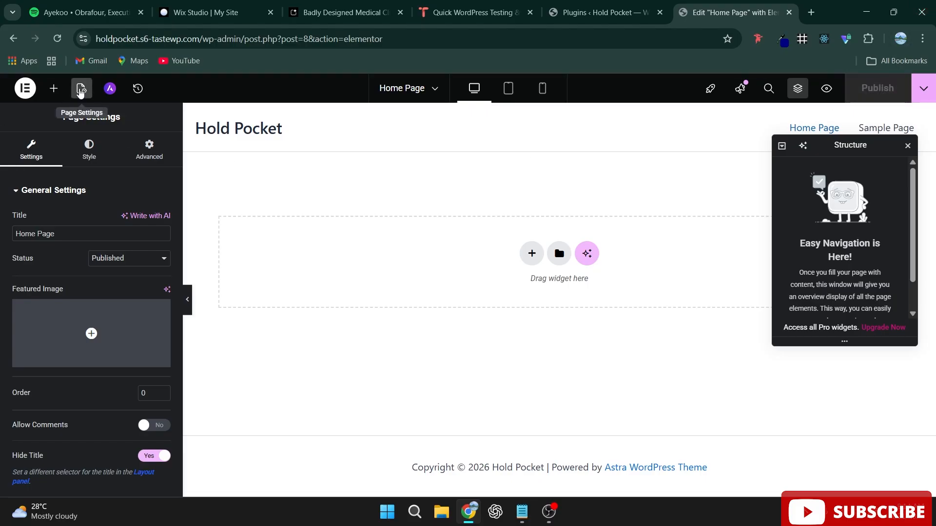
Open the site's global colors and set the Primary color to #010080
click(24, 91)
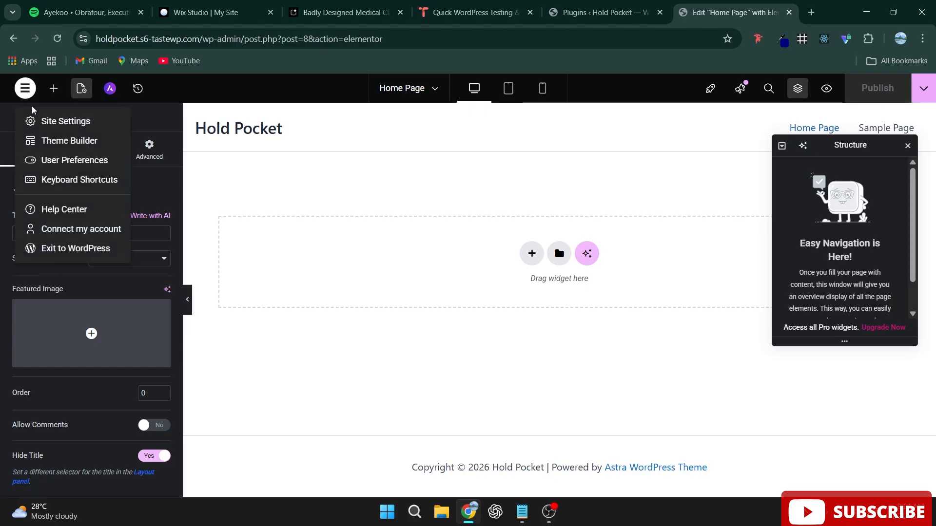
click(51, 119)
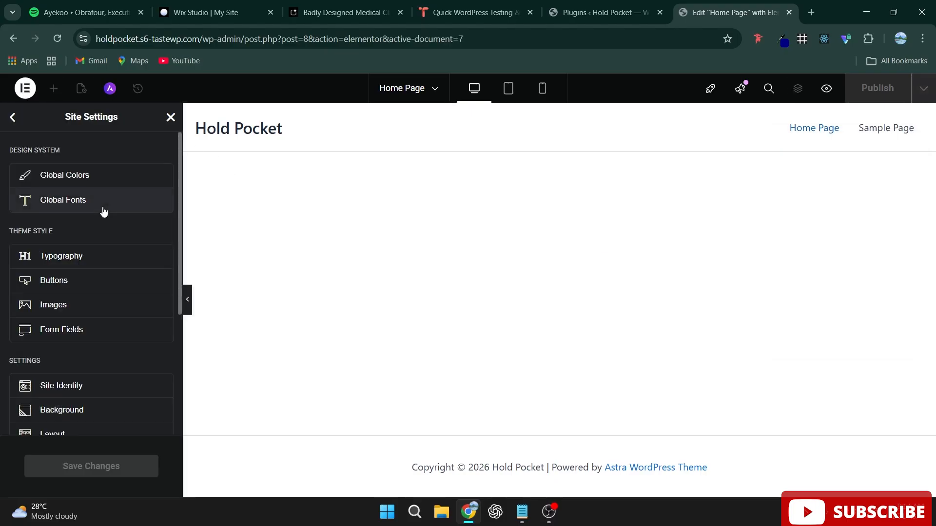
click(120, 180)
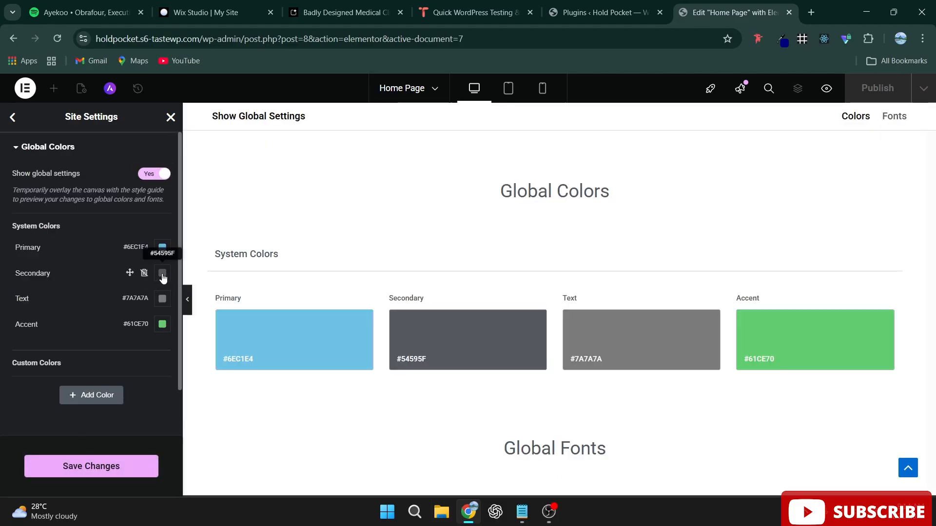
click(163, 247)
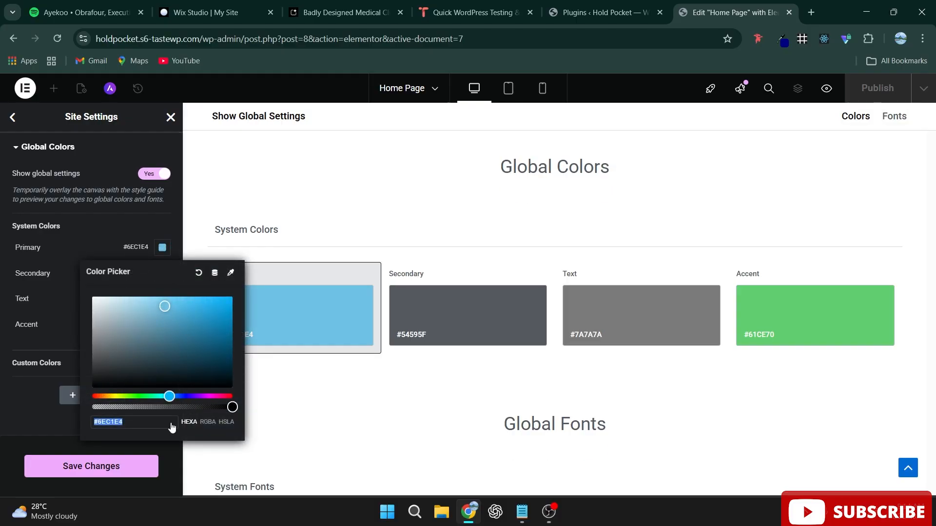
text(#010080)
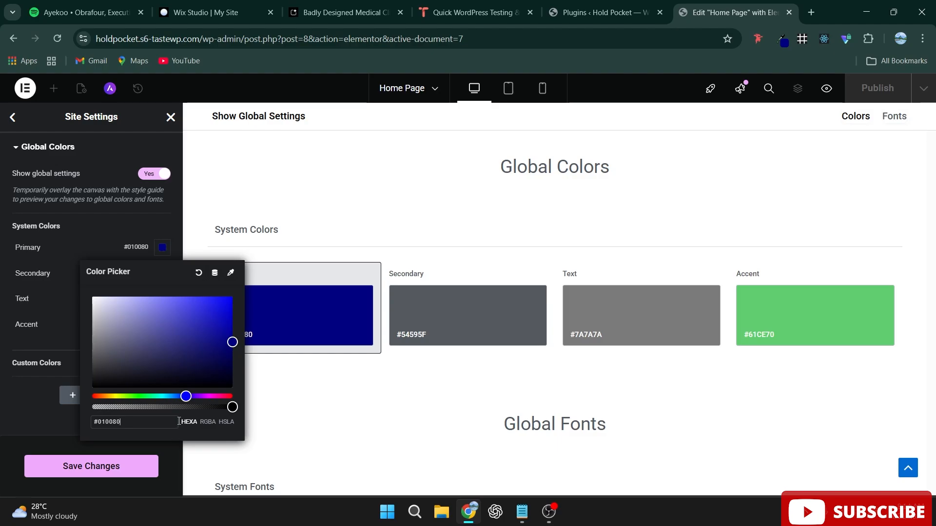
click(259, 349)
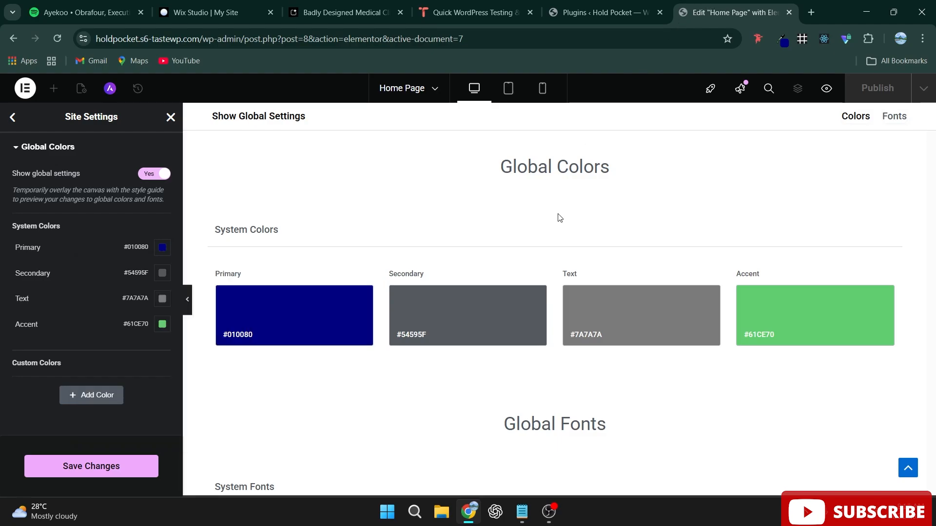
Switch to the badly designed clinic page, sample the yellow header background with the color picker extension, and get its hex code
click(332, 16)
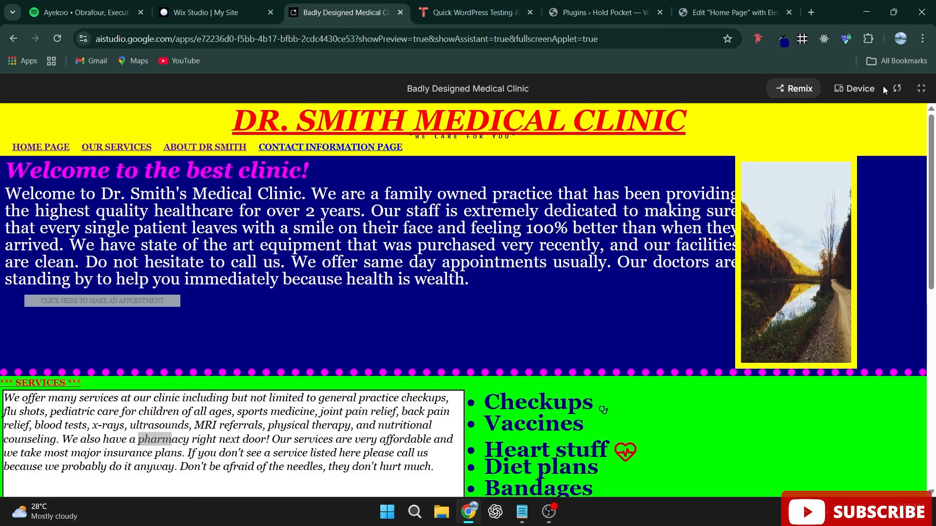
click(782, 39)
click(562, 67)
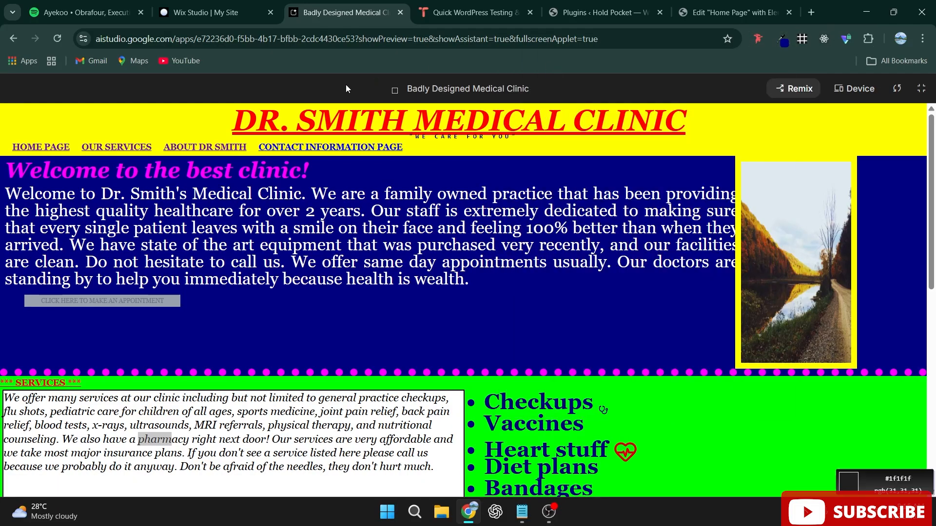
click(150, 115)
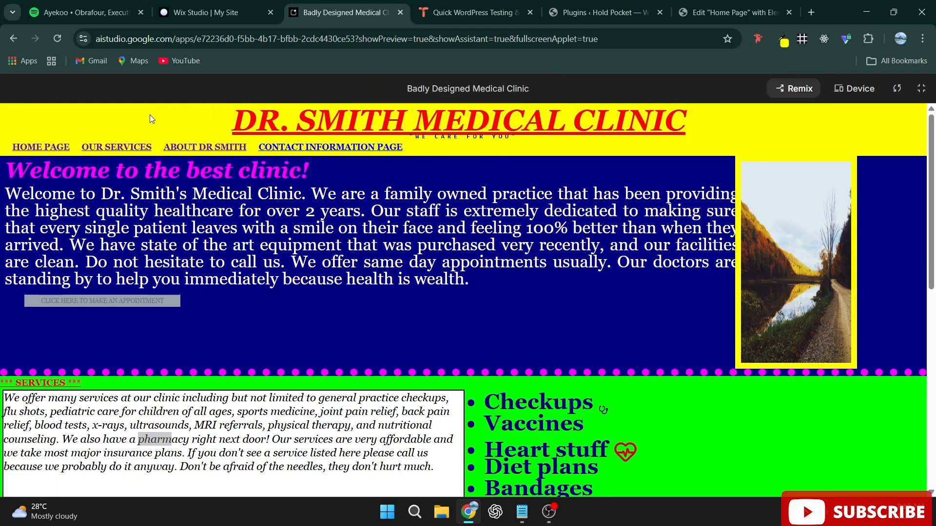
click(785, 42)
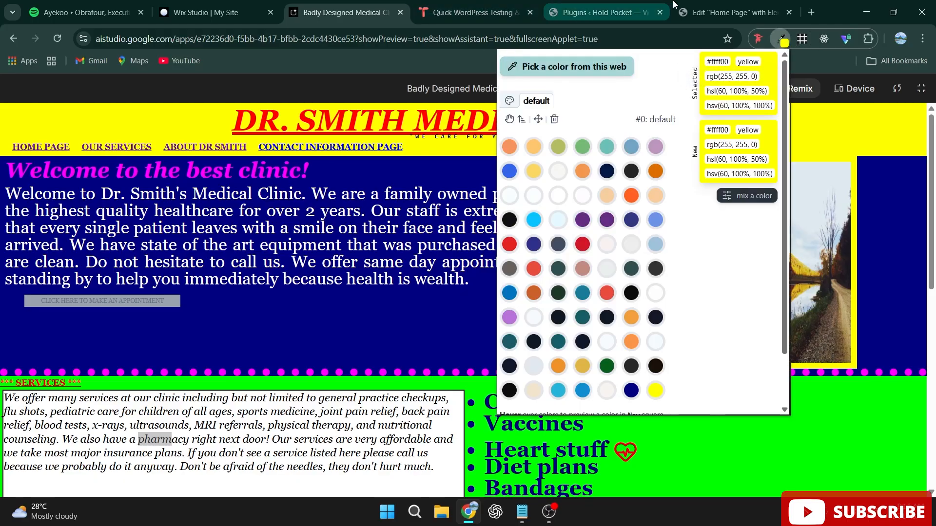
Return to the Elementor global colors and set the Accent color to #FFFF00
click(745, 4)
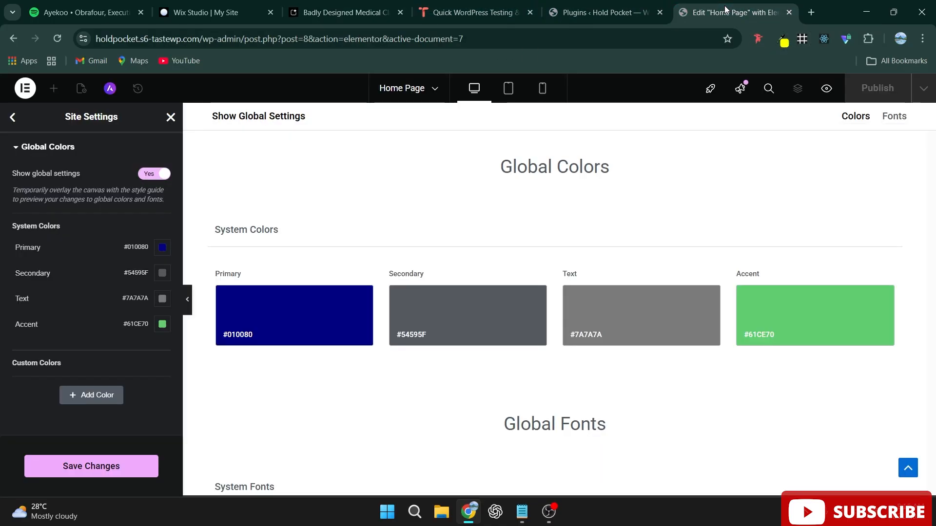
click(162, 325)
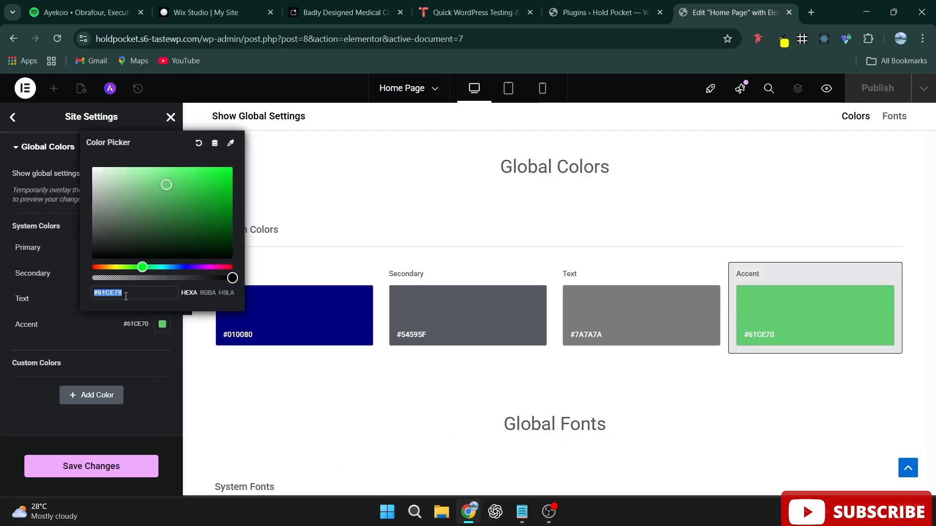
click(126, 295)
text(#ffff00)
key(ctrl+a)
text(#ffff00)
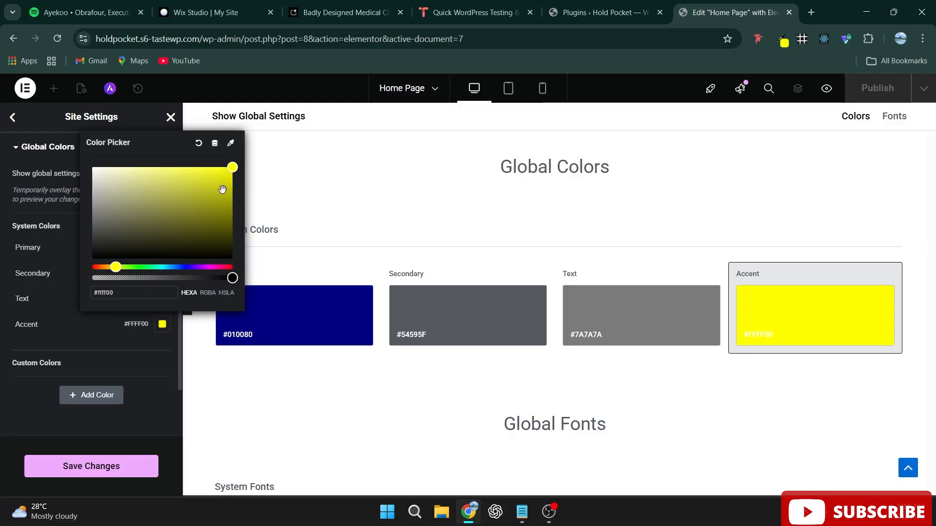
click(104, 342)
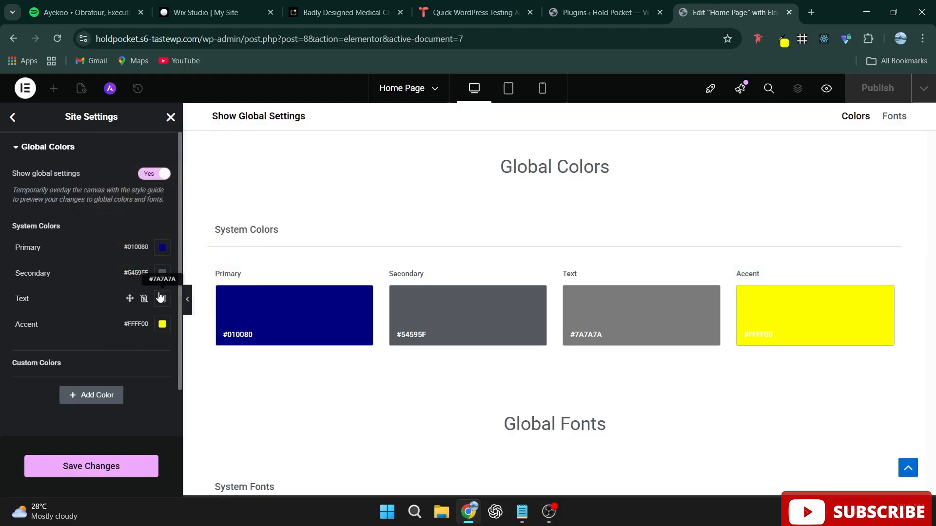
Copy the hex code of the Primary global color
click(163, 247)
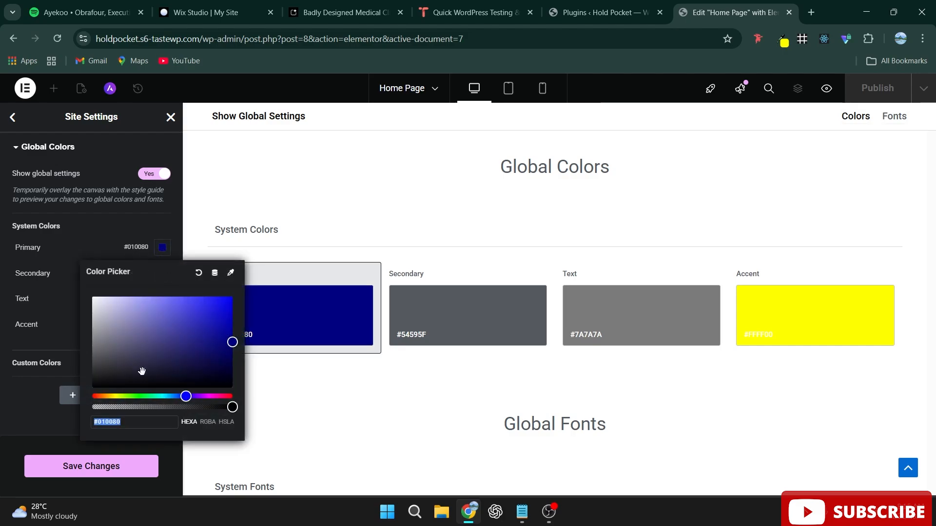
double_click(123, 423)
key(ctrl+c)
click(42, 323)
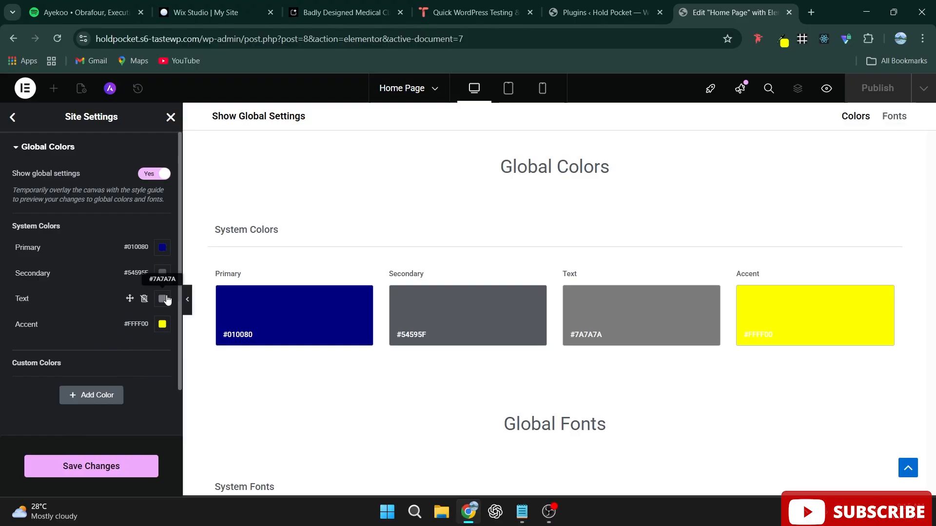
Paste the copied hex code into the Text global color and darken it to #0D0C22
click(162, 298)
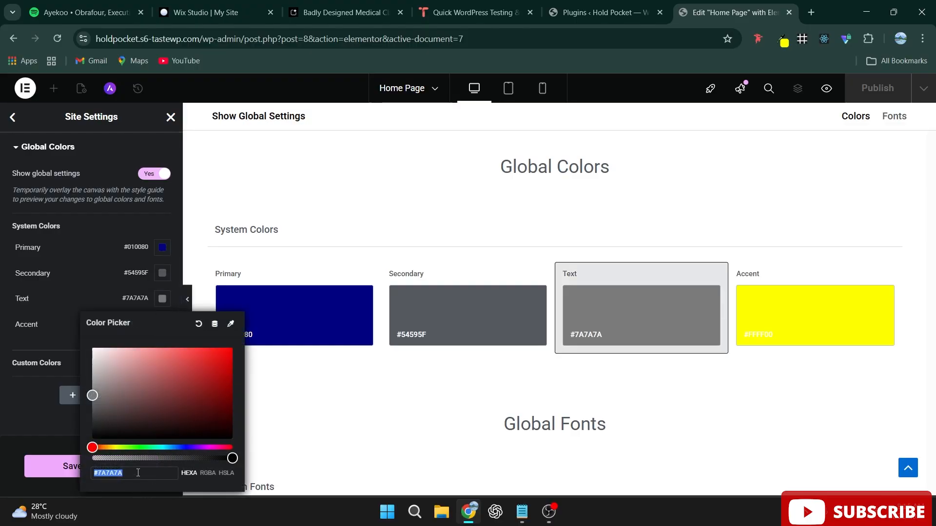
key(ctrl+v)
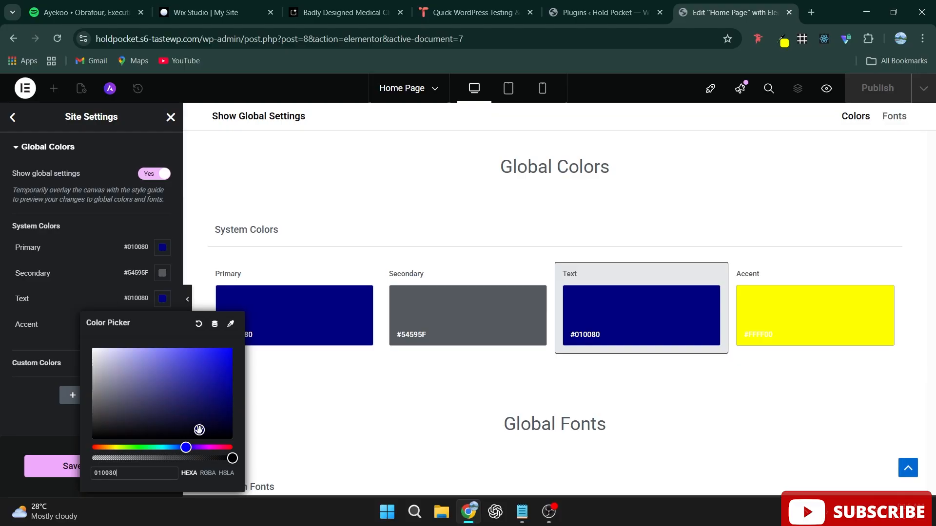
click(199, 429)
click(180, 426)
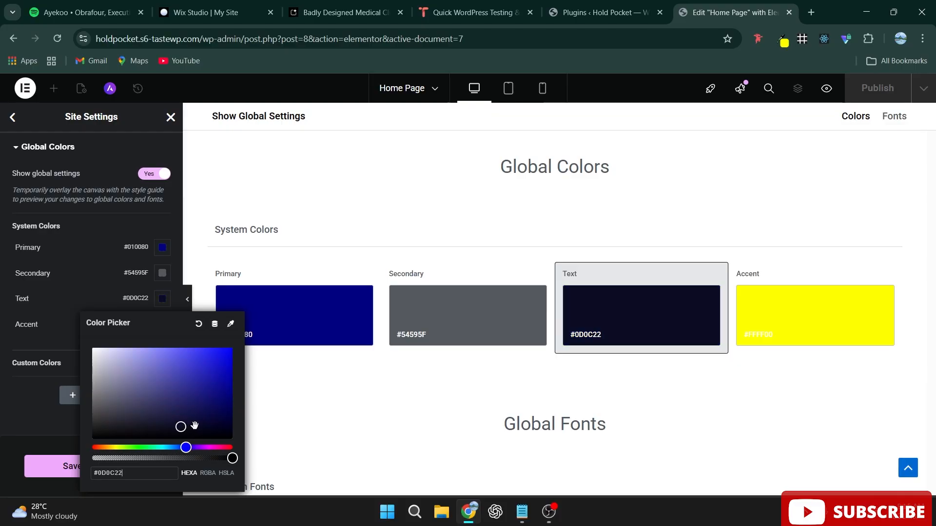
click(79, 297)
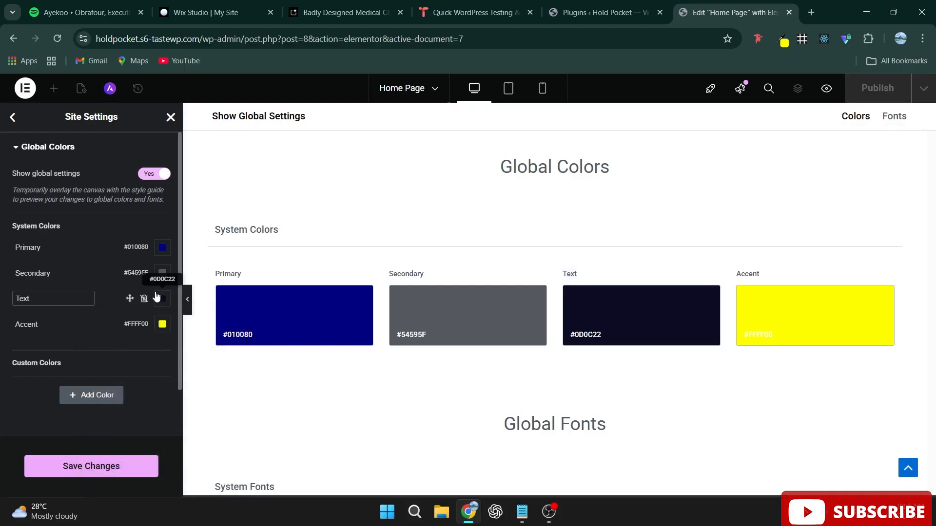
Reset the Text global color to the copied #010080, then darken it at full saturation to #00001D
click(163, 300)
click(164, 301)
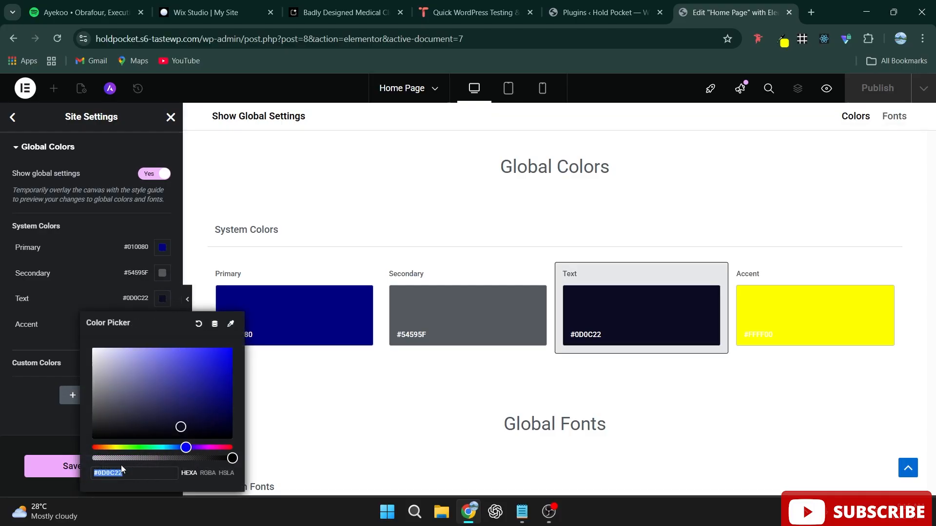
key(ctrl+v)
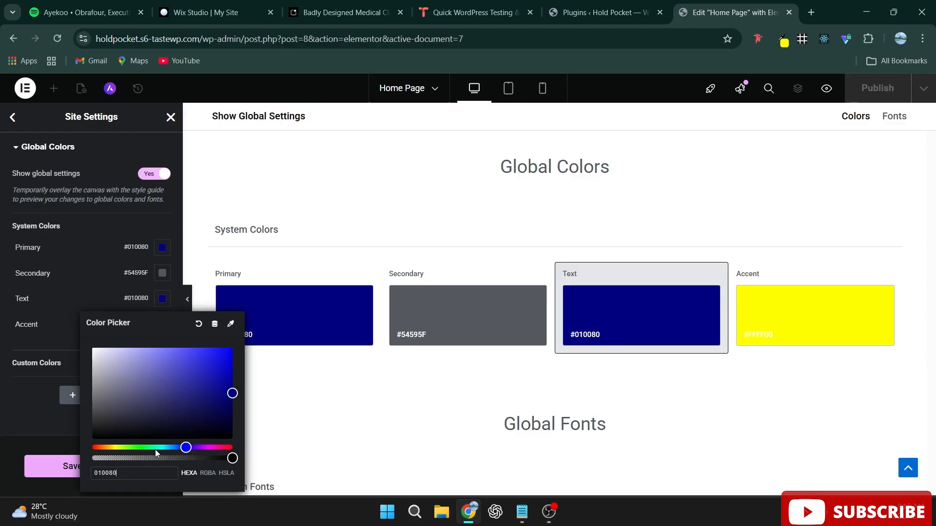
click(230, 421)
drag(229, 421, 231, 422)
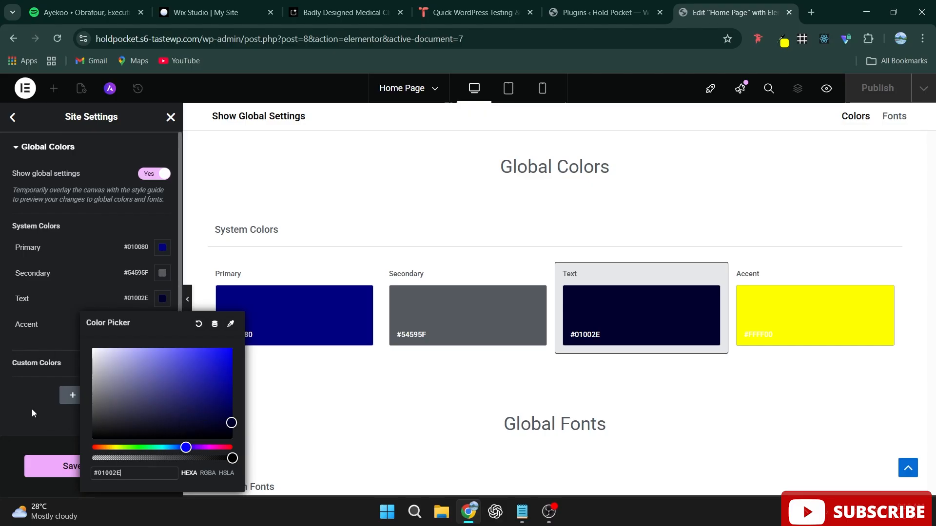
drag(231, 422, 231, 428)
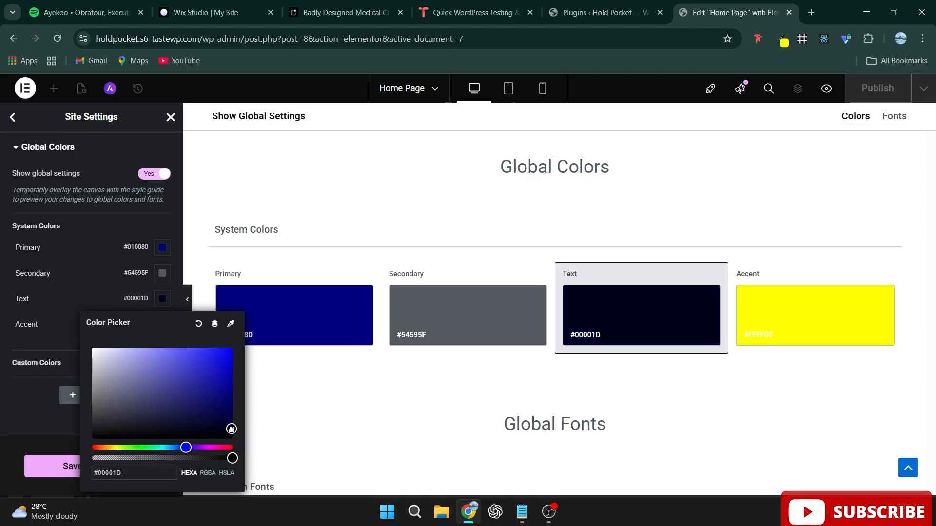
click(31, 396)
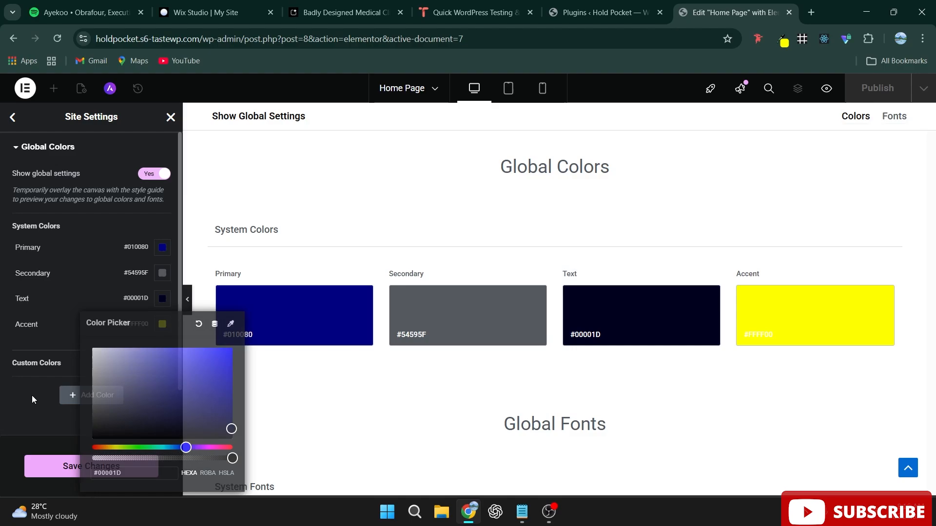
Set the Secondary global color to #010080 and lighten it to the pale lavender #E8E8FA
click(163, 273)
text(010080)
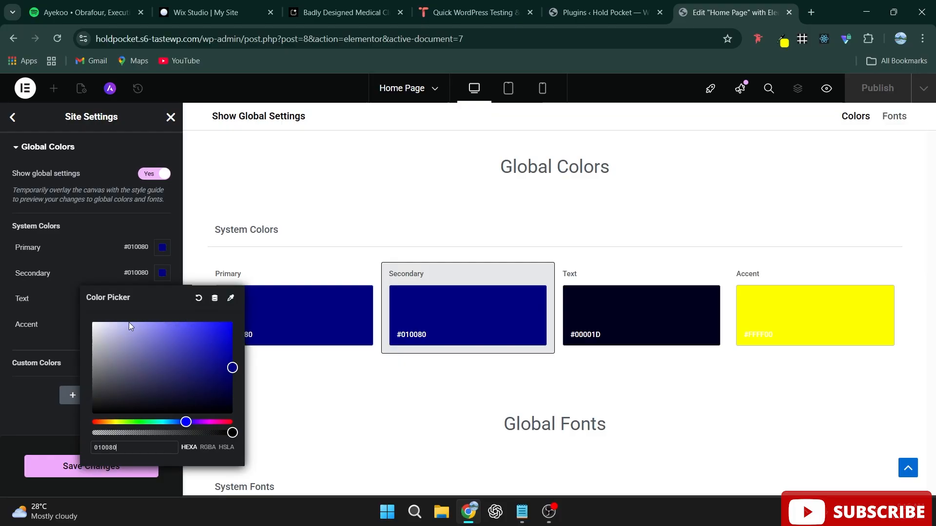
click(103, 324)
click(107, 327)
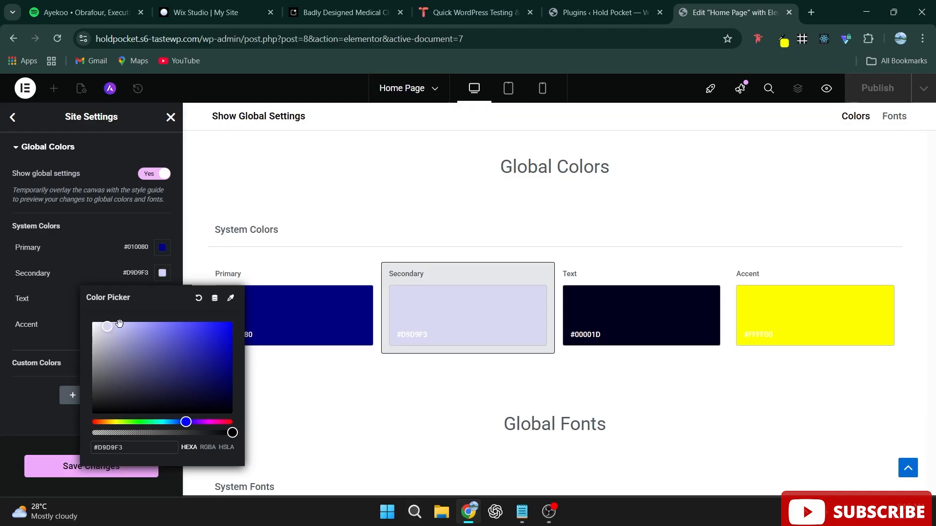
click(103, 325)
click(164, 275)
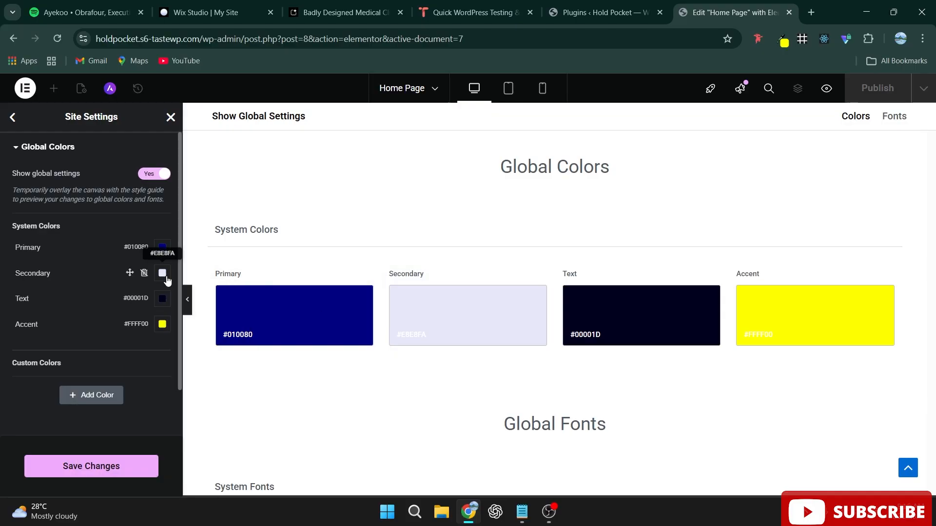
Add a custom global color and set it to white #FFFFFF
click(88, 396)
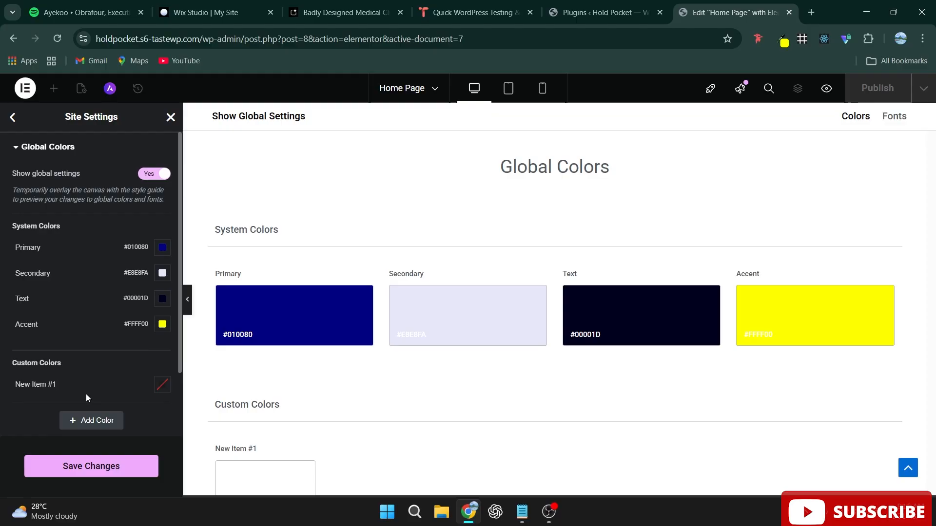
click(163, 385)
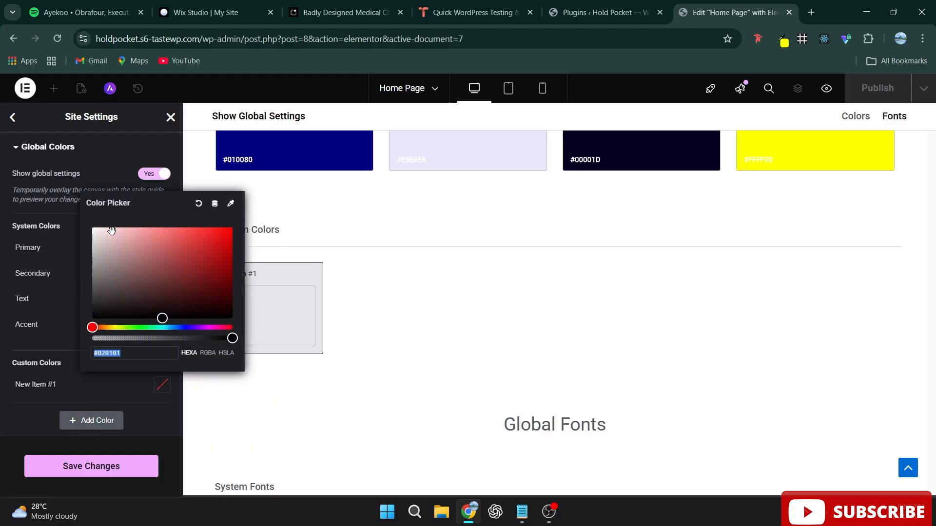
click(93, 228)
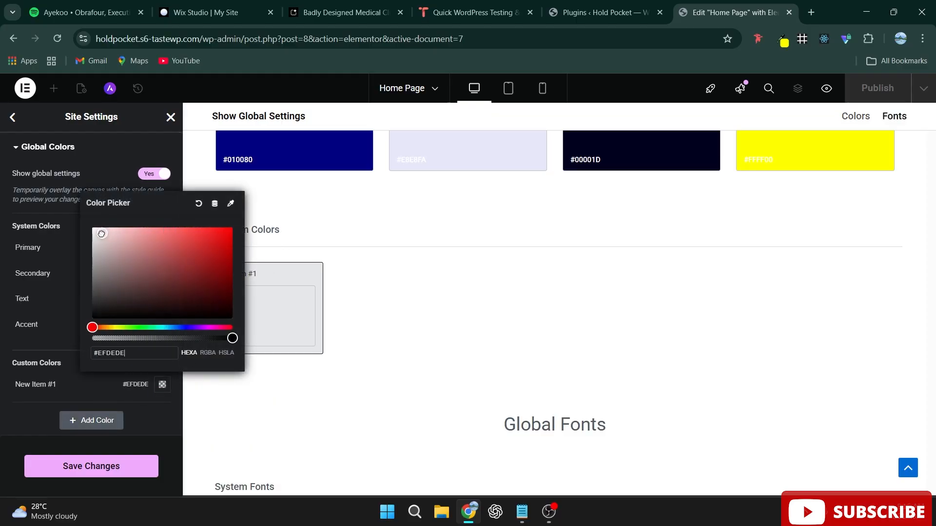
click(42, 410)
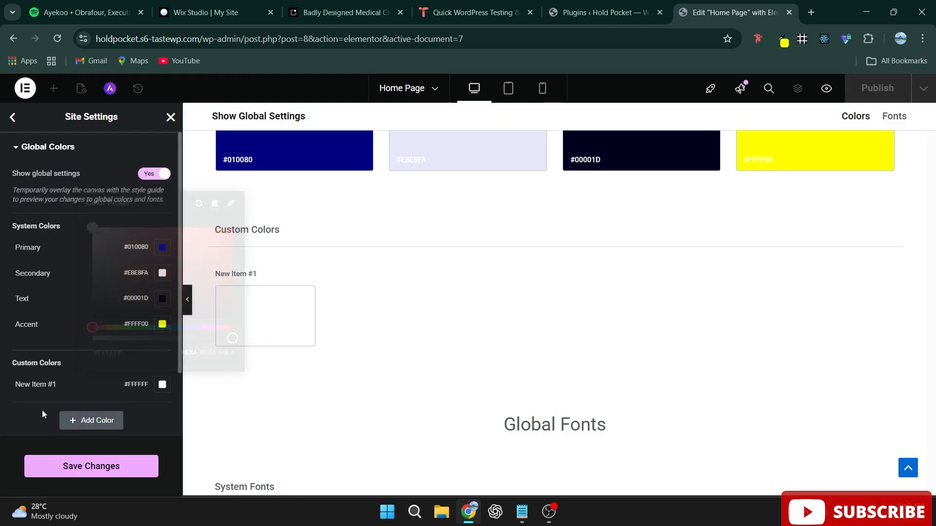
Add a second custom global color set to black #000000 and save the site settings
click(98, 422)
click(162, 410)
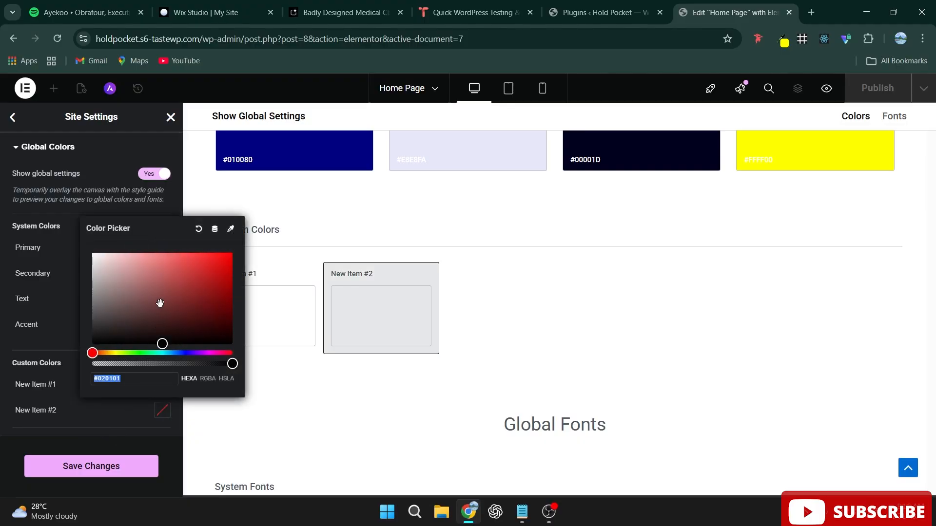
drag(98, 341, 79, 355)
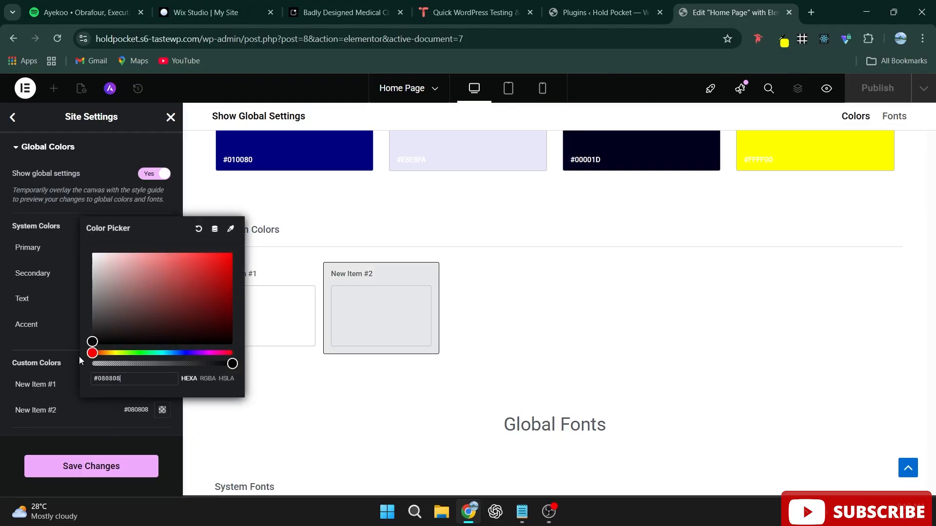
click(9, 454)
click(83, 469)
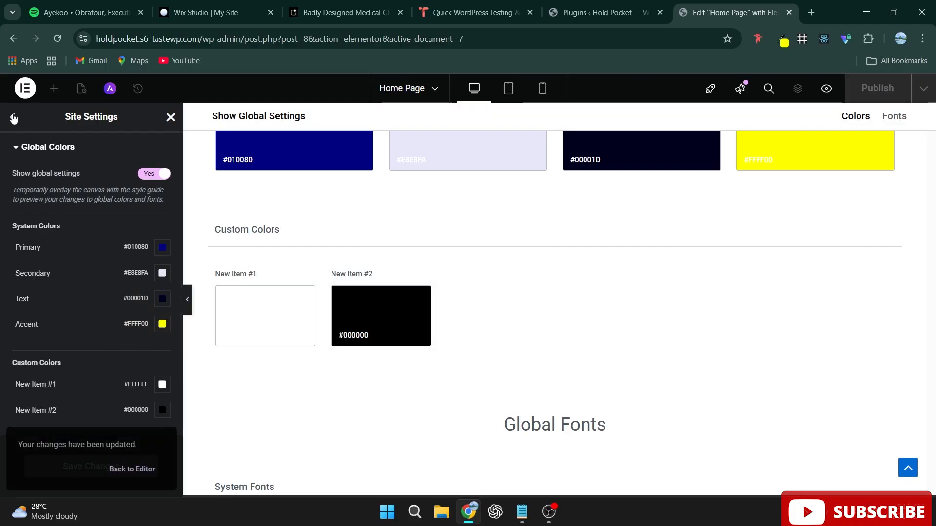
Open the theme style Typography settings, switch to the Badly Designed Medical Clinic page and inspect its main heading in a narrower developer tools pane
click(13, 118)
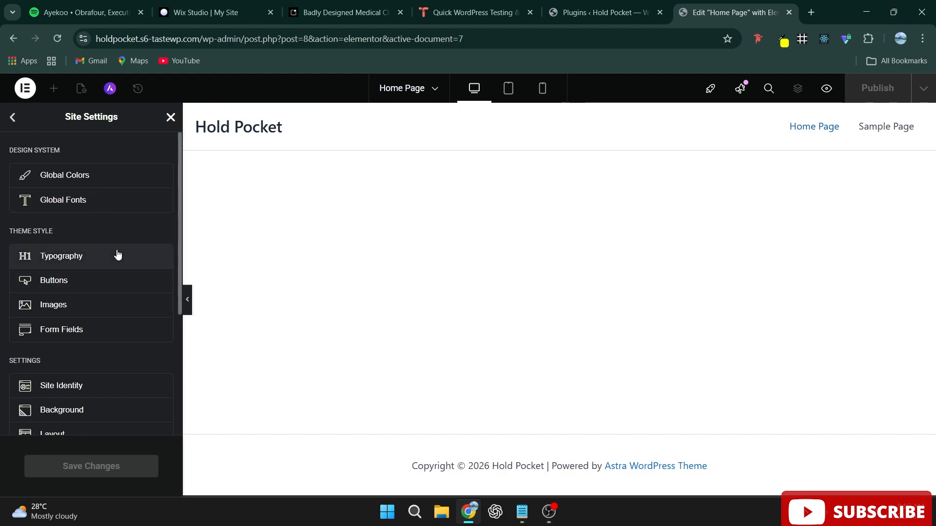
click(71, 262)
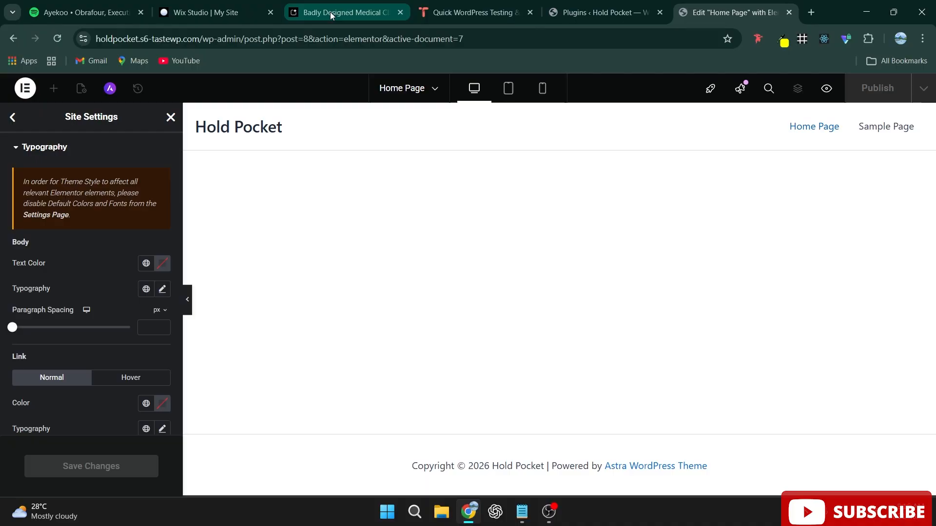
click(346, 10)
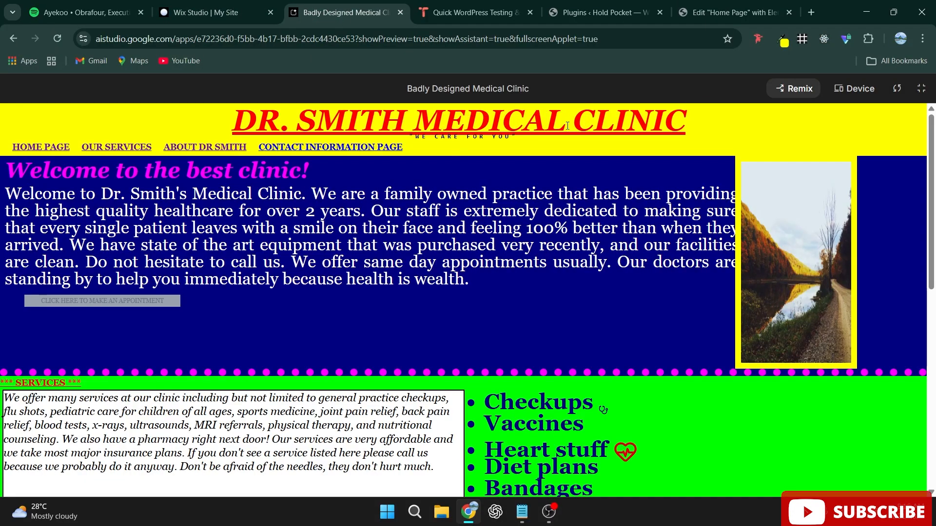
right_click(566, 125)
click(607, 425)
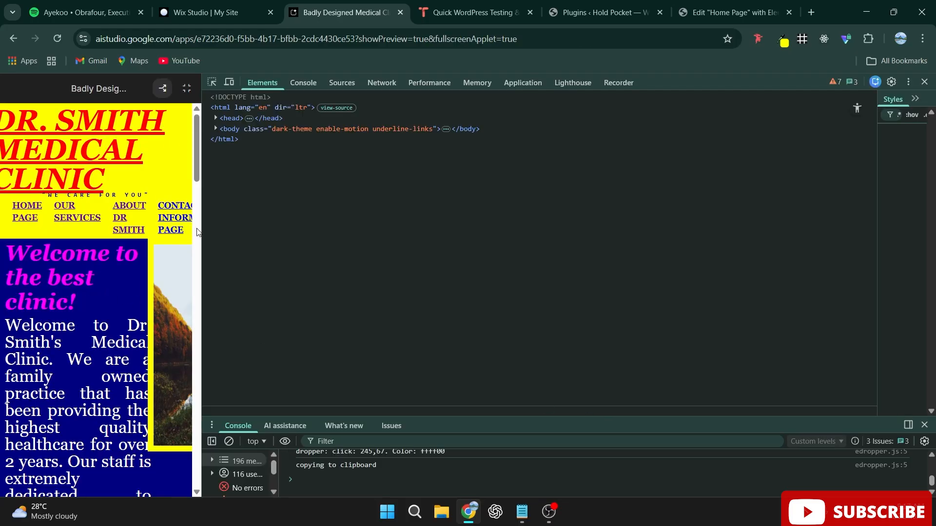
drag(203, 230, 580, 229)
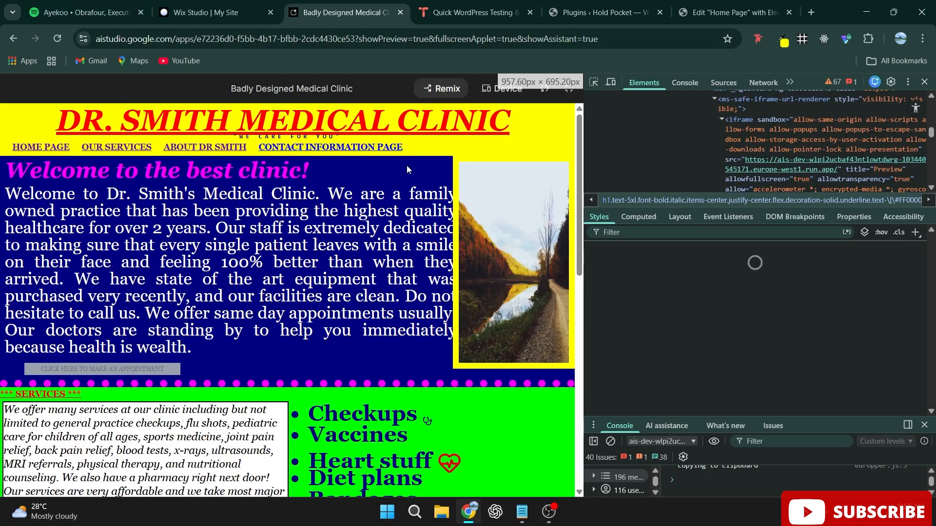
Examine the fonts used by the clinic page's heading and services list with the element picker
right_click(68, 217)
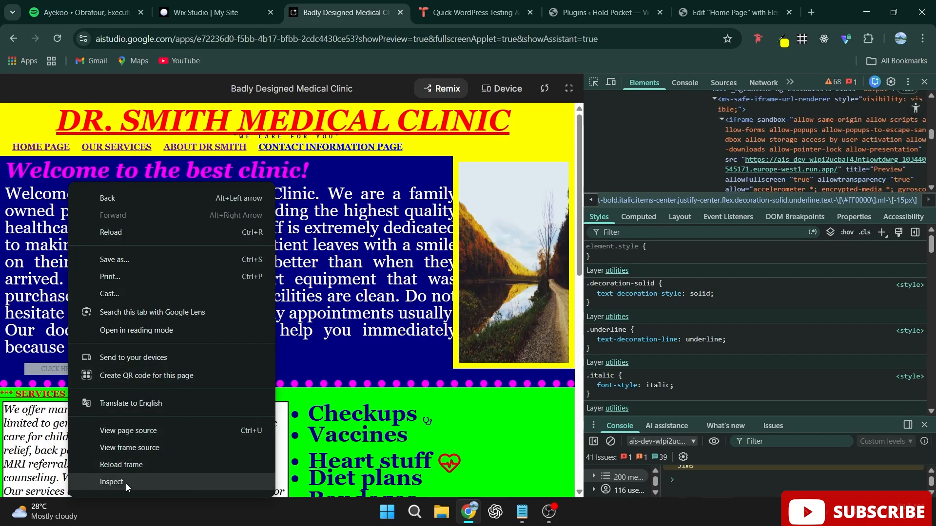
click(625, 61)
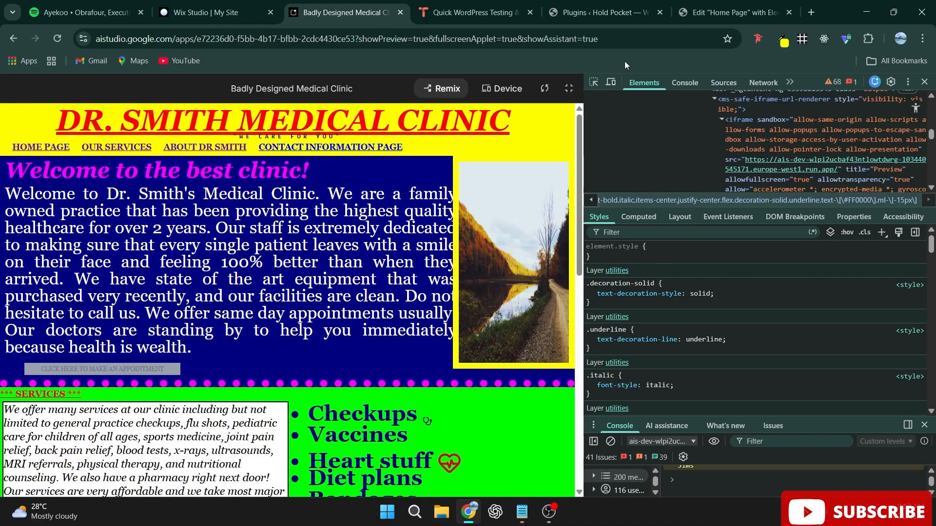
click(592, 81)
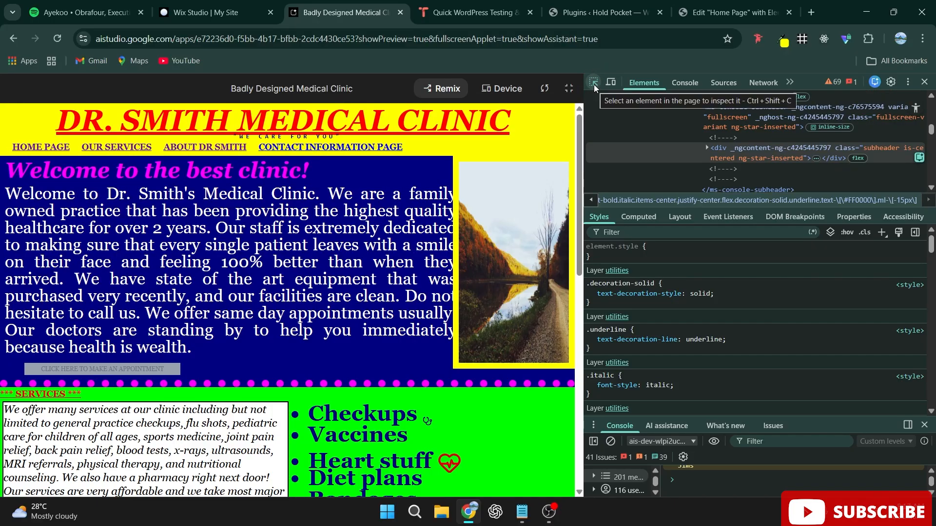
click(593, 83)
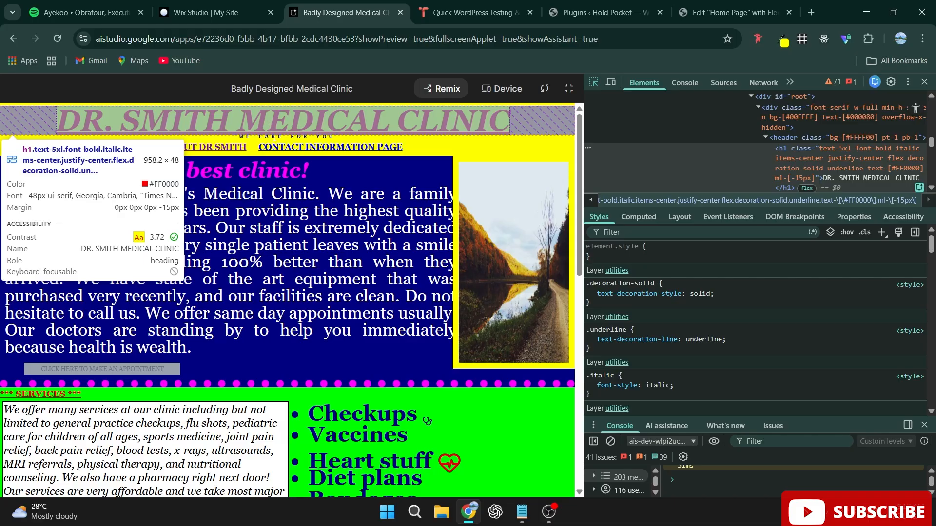
scroll(369, 266, down, 3)
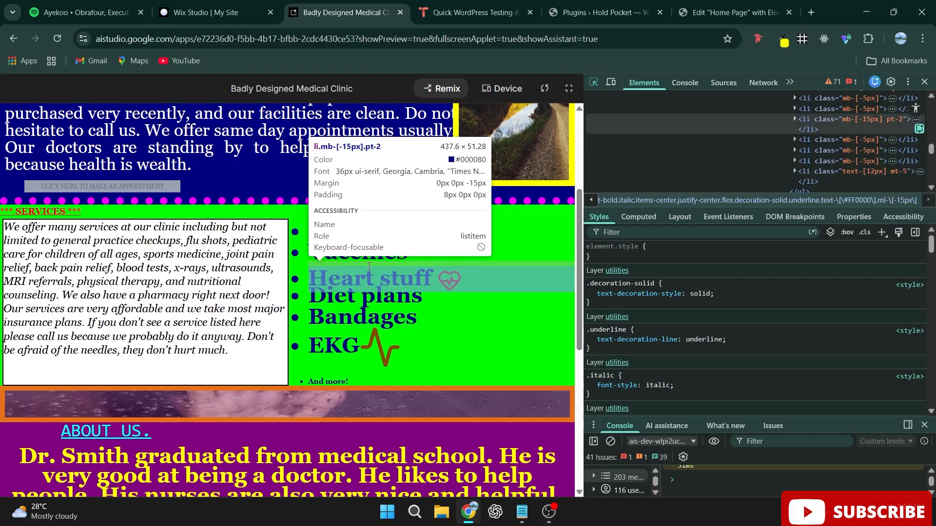
scroll(341, 264, down, 4)
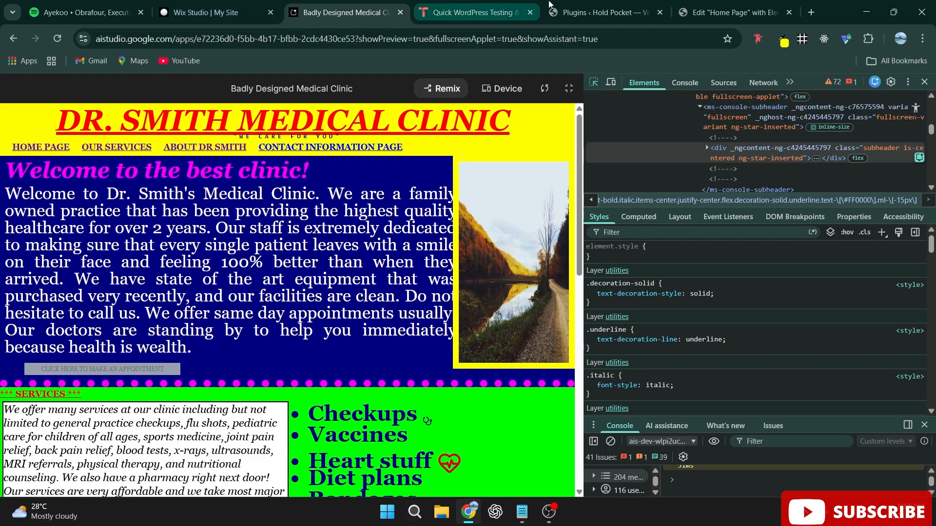
Return to the Elementor site settings and set the Primary global font's family to Sora
click(720, 7)
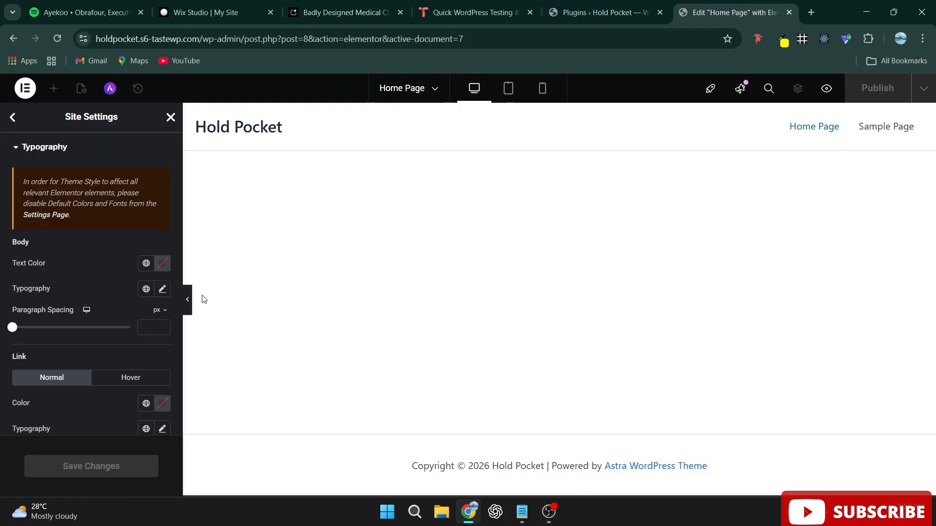
click(13, 117)
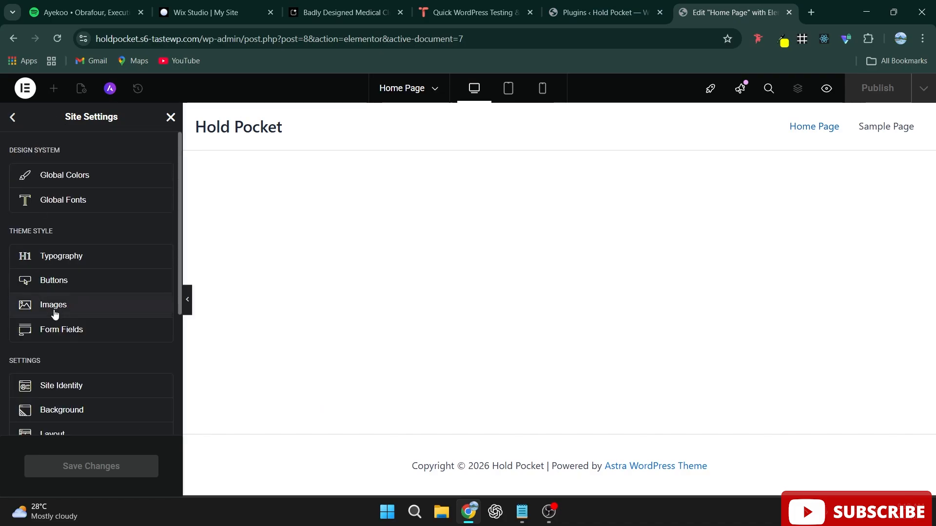
click(78, 200)
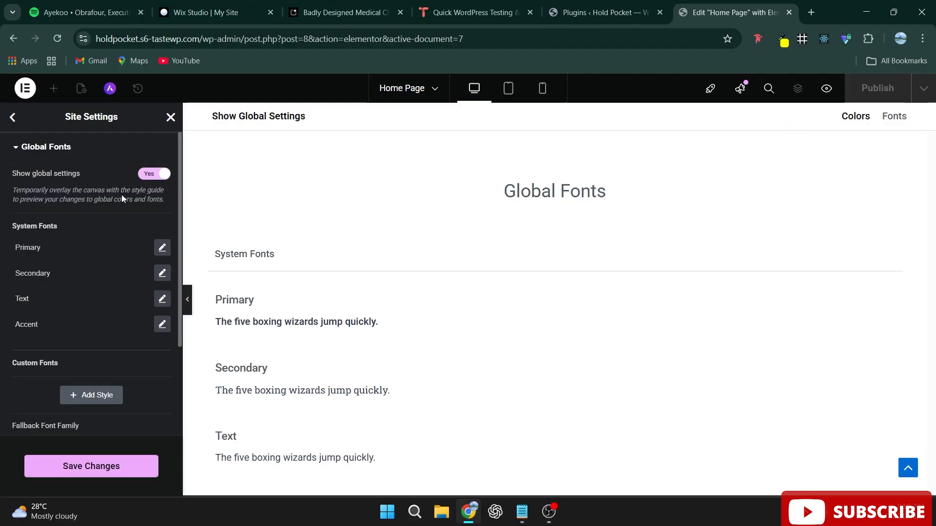
click(164, 249)
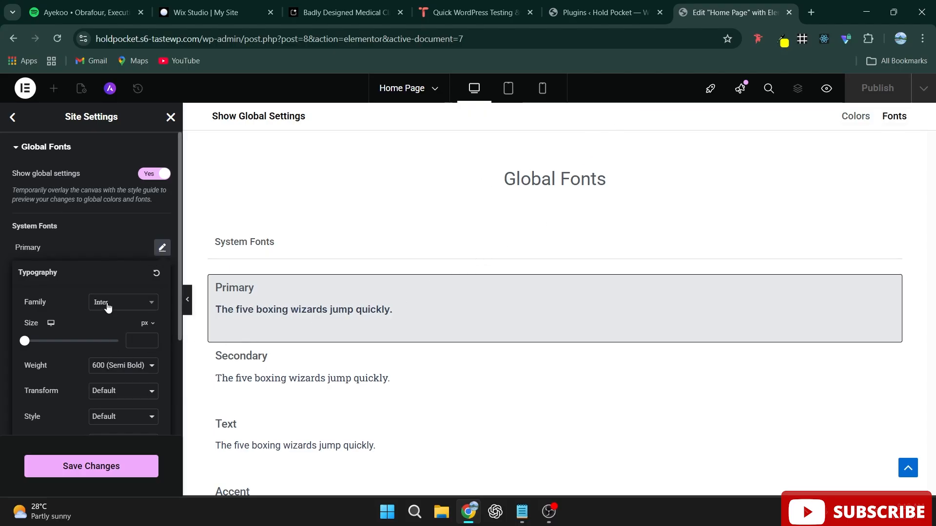
click(122, 306)
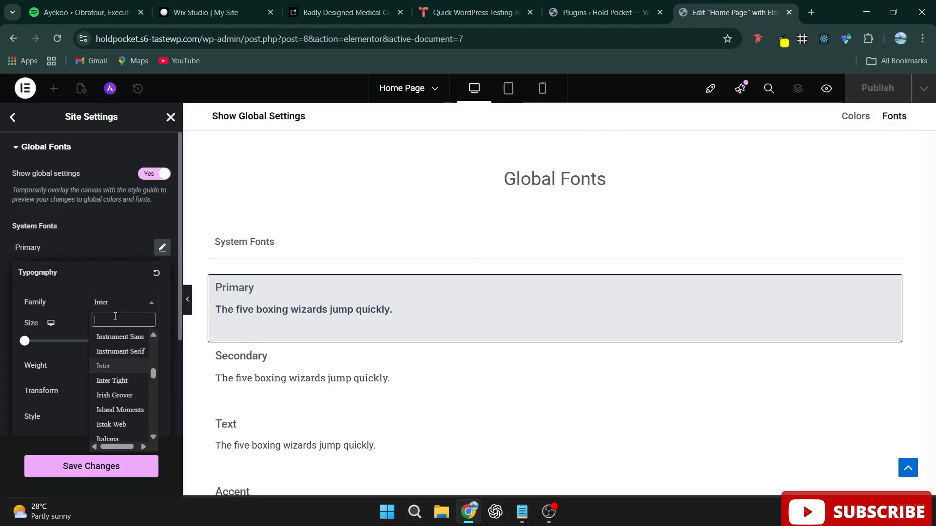
text(sora)
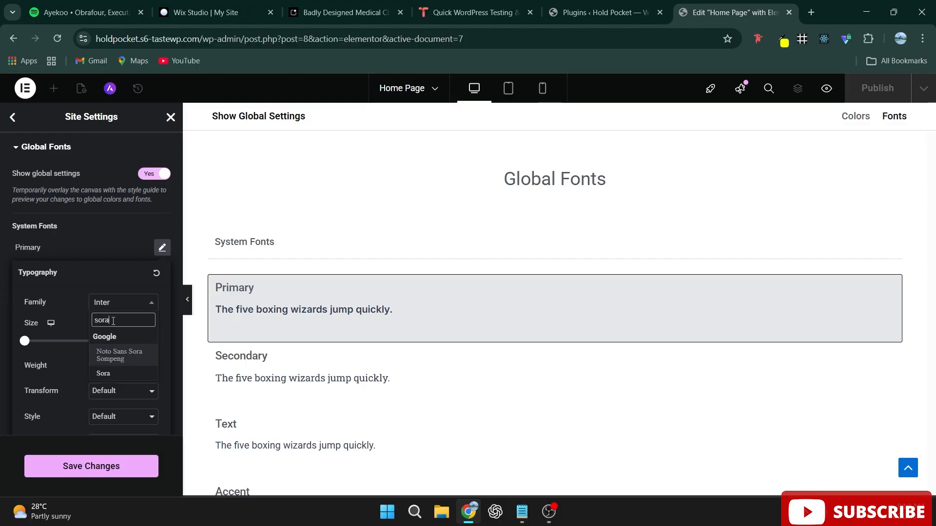
click(106, 374)
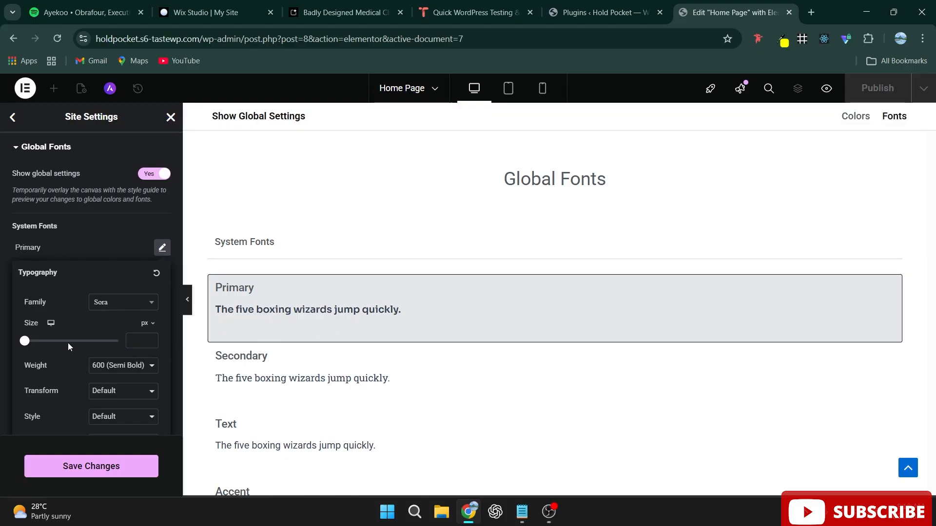
Set the Primary global font's weight to 700 (Bold)
click(75, 245)
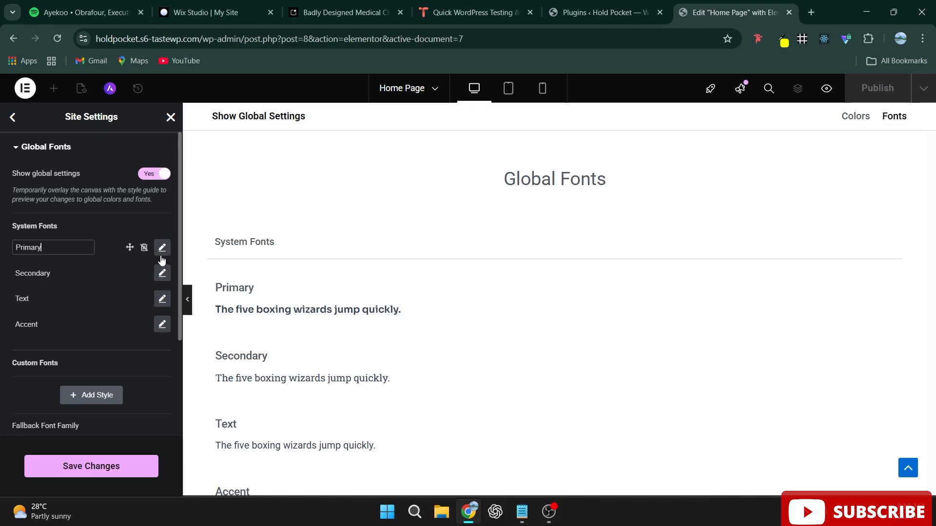
click(163, 247)
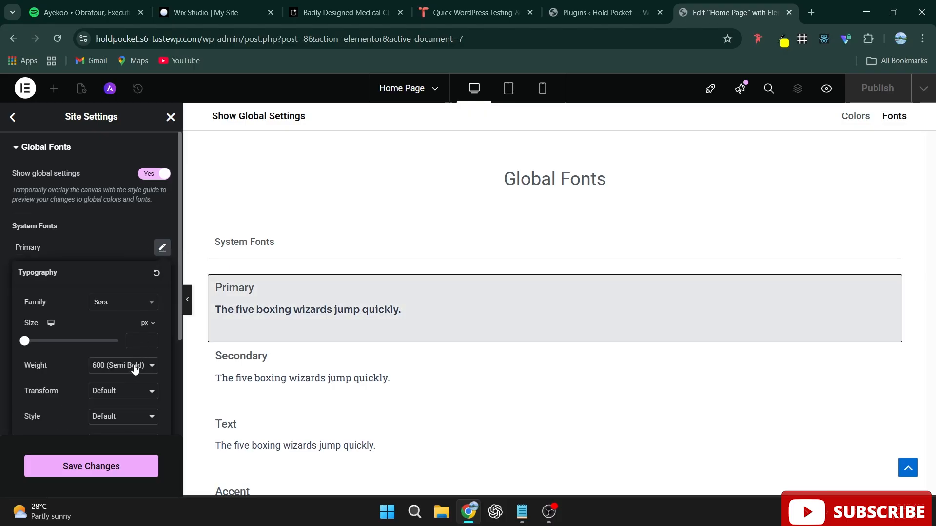
click(135, 367)
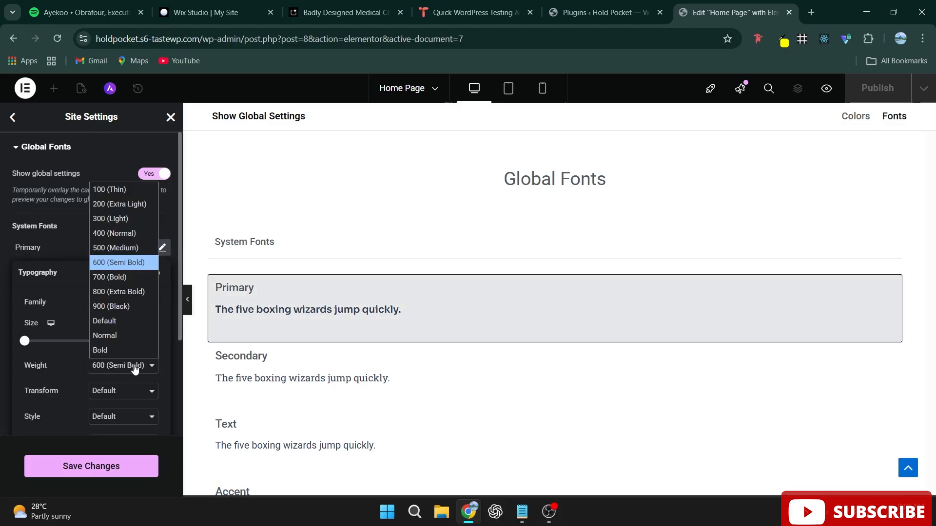
click(124, 281)
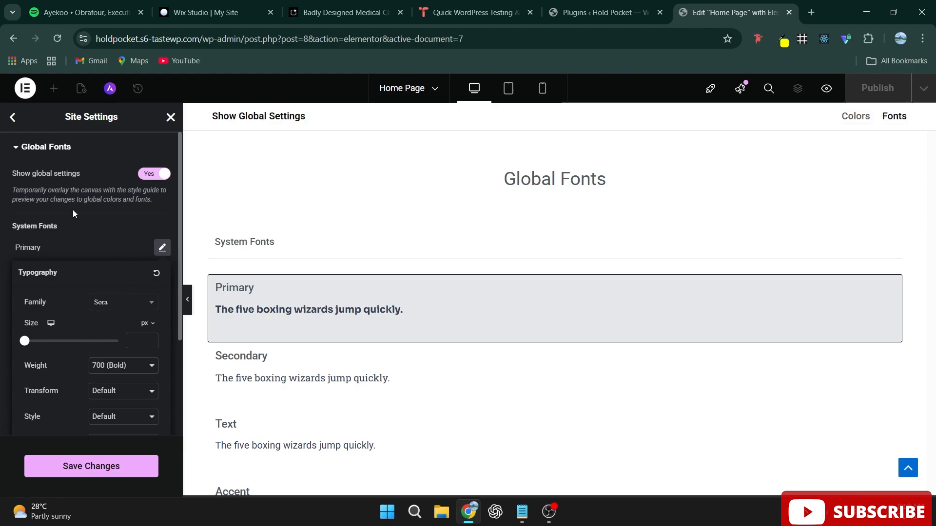
click(78, 228)
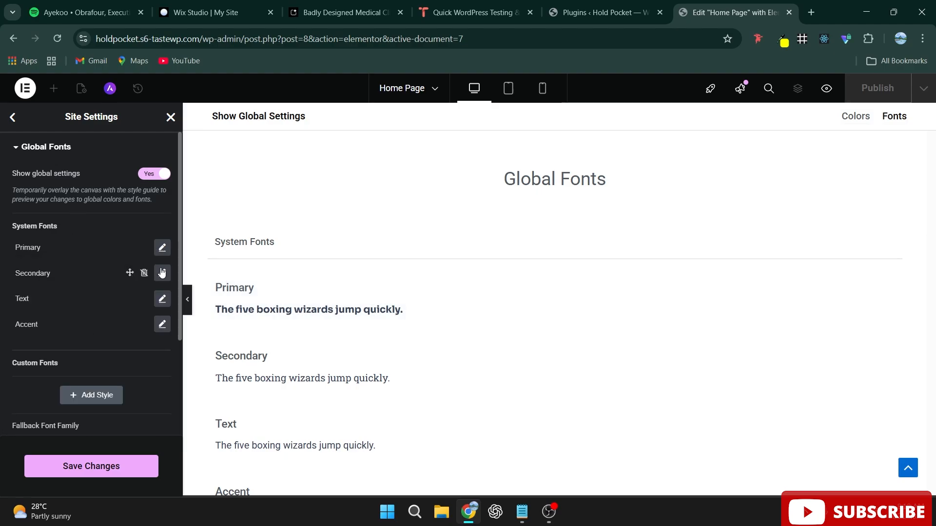
Set the Secondary global font's family to Inter
click(162, 273)
click(121, 331)
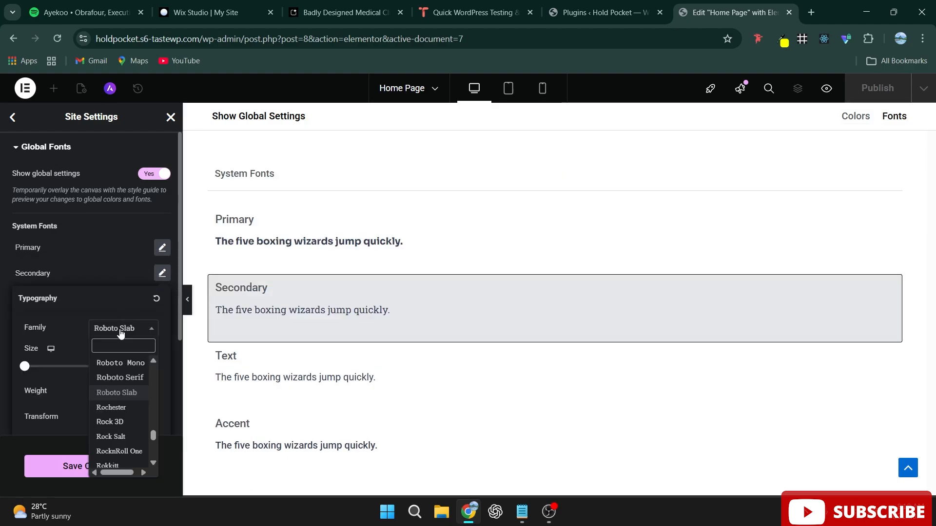
text(inter)
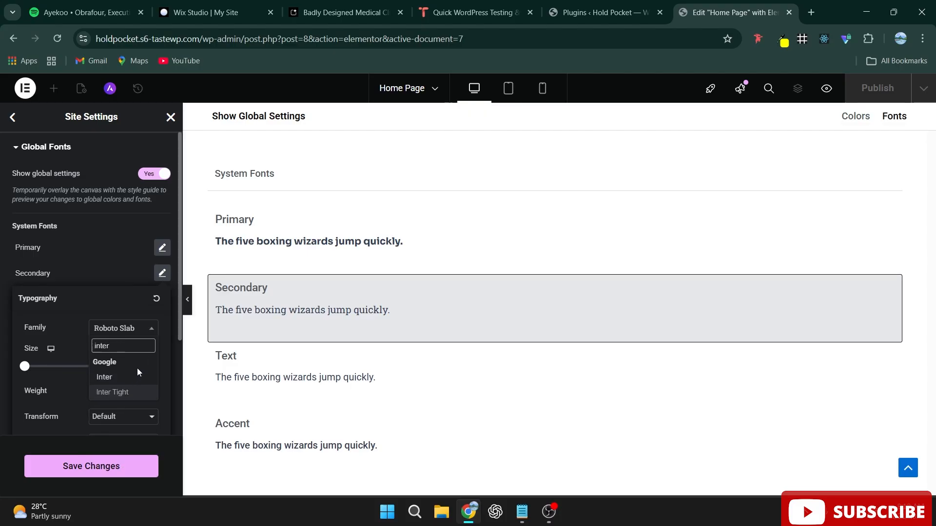
click(119, 378)
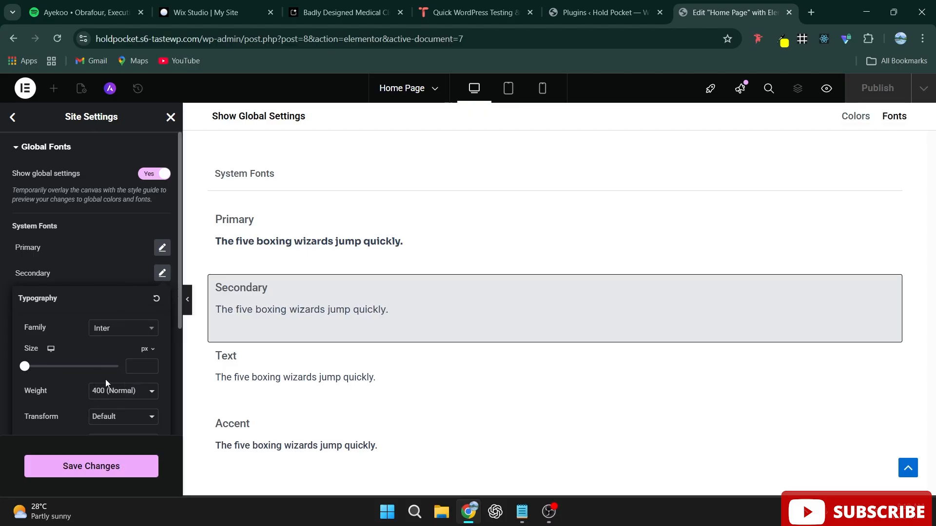
click(100, 230)
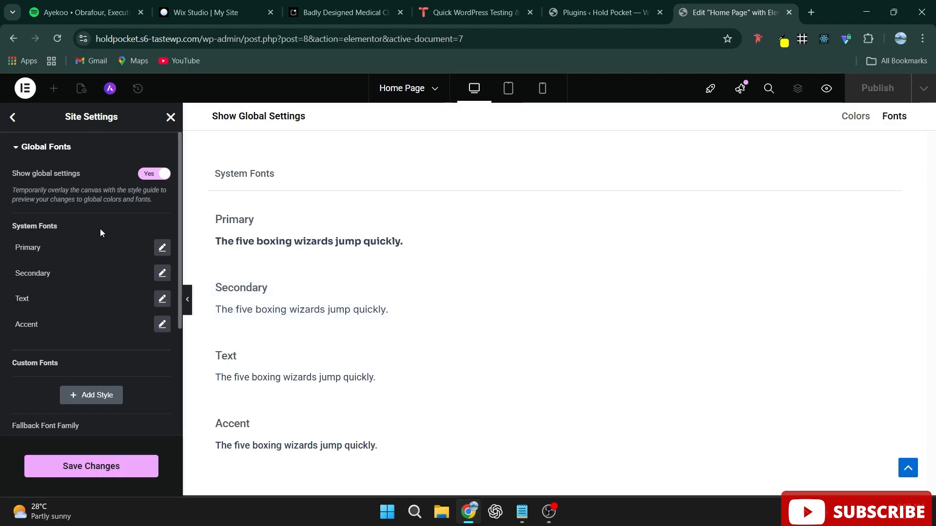
Set the Text global font's family to Inter
click(164, 302)
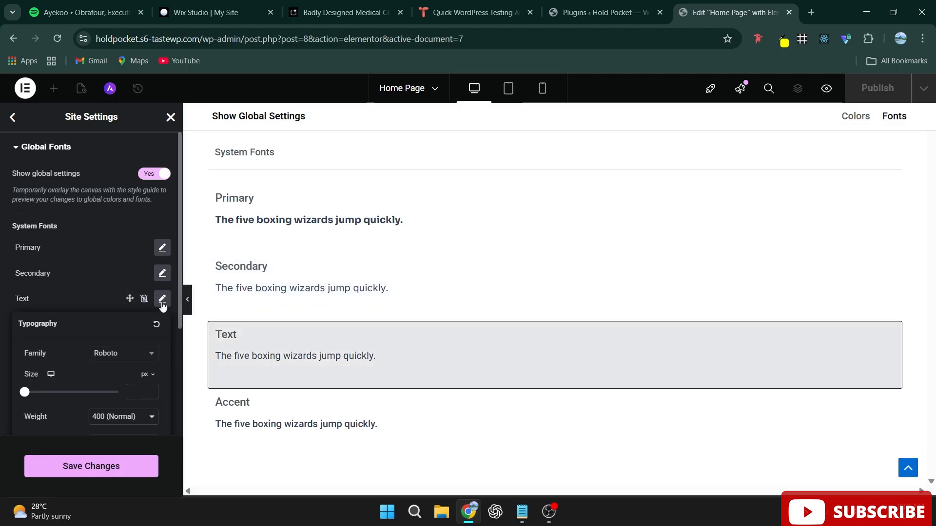
click(116, 358)
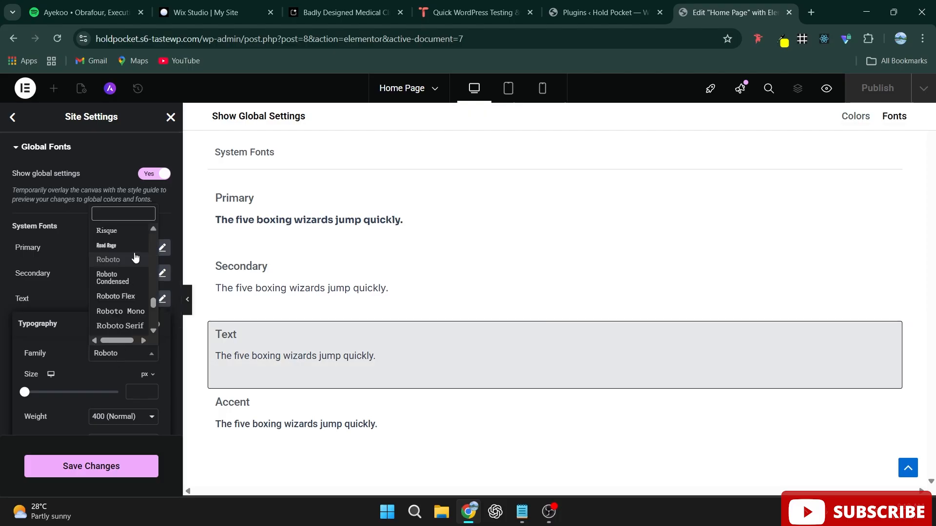
text(inter)
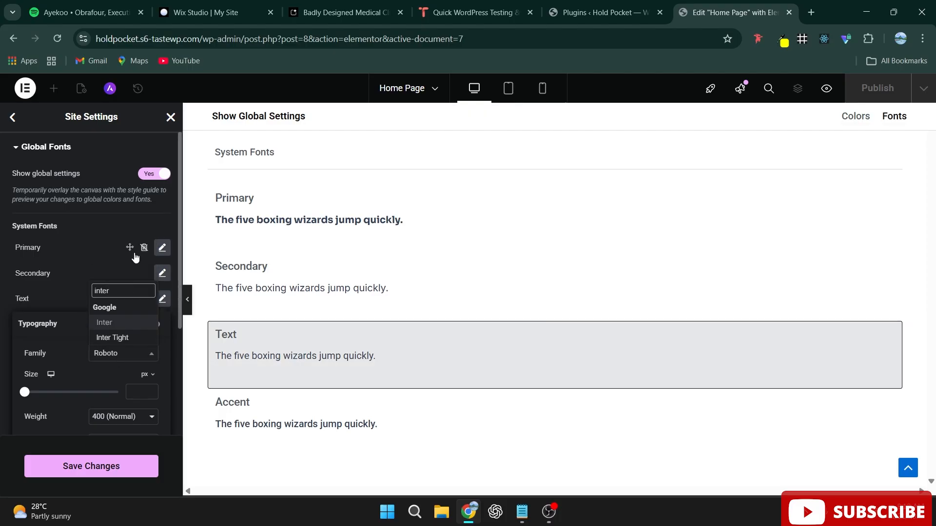
click(115, 324)
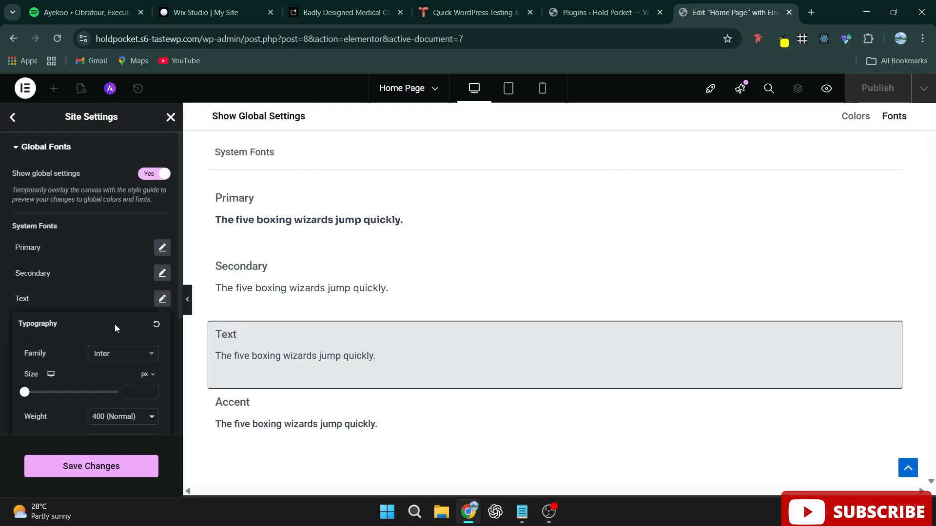
Set the Text global font's family to Sora and save the site settings
click(163, 273)
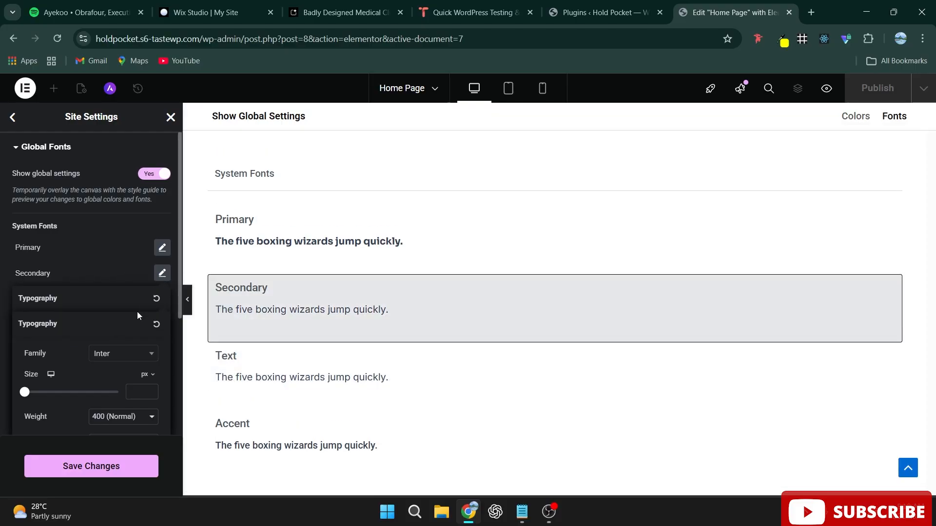
click(112, 358)
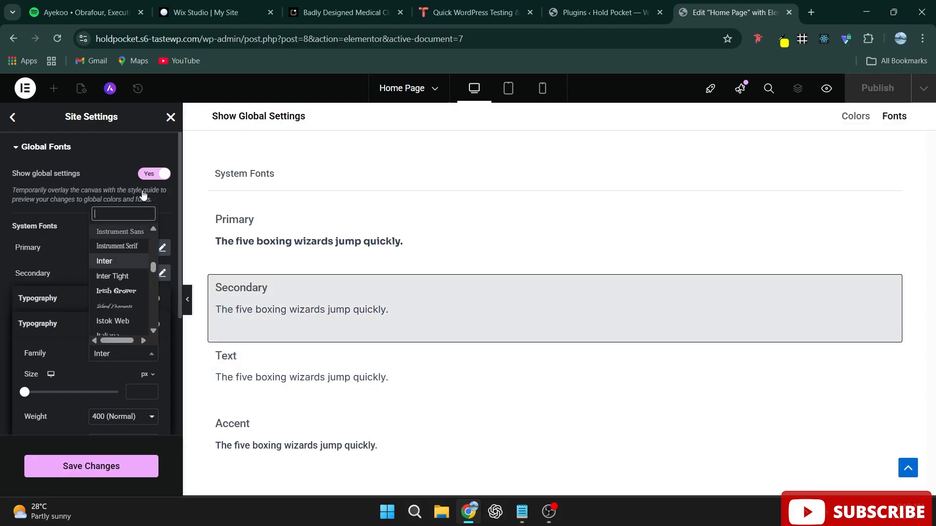
text(sora)
key(Return)
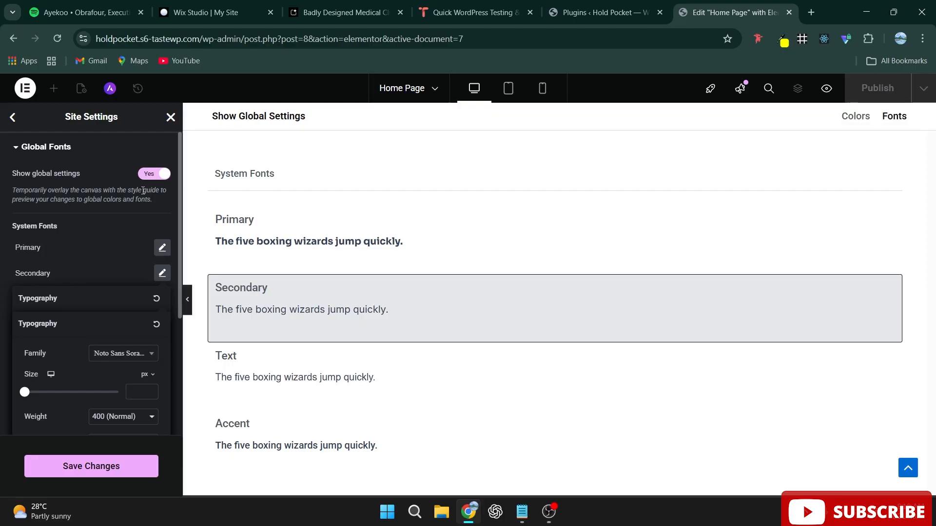
click(134, 353)
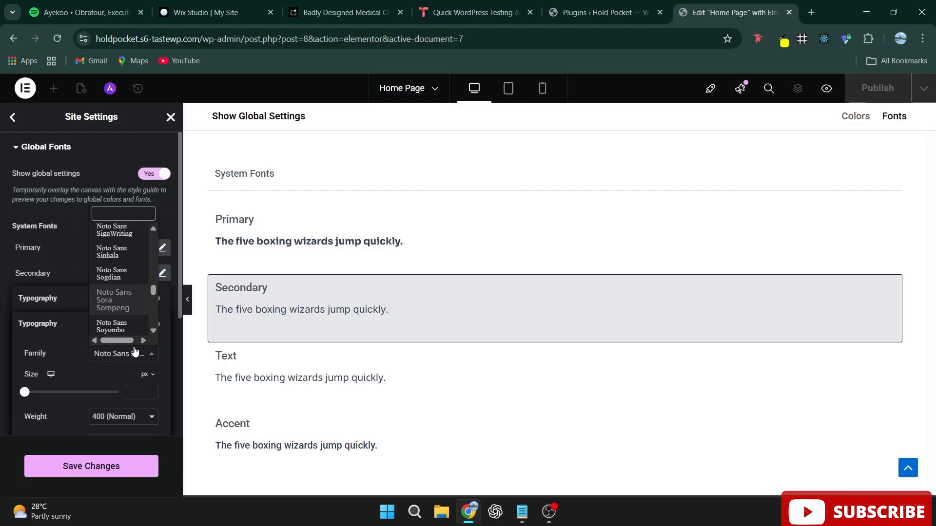
text(sora)
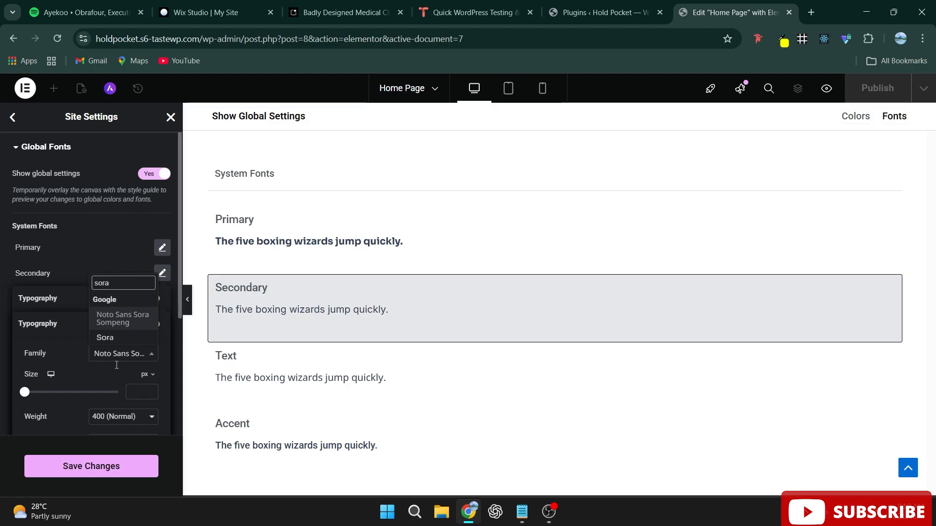
click(115, 340)
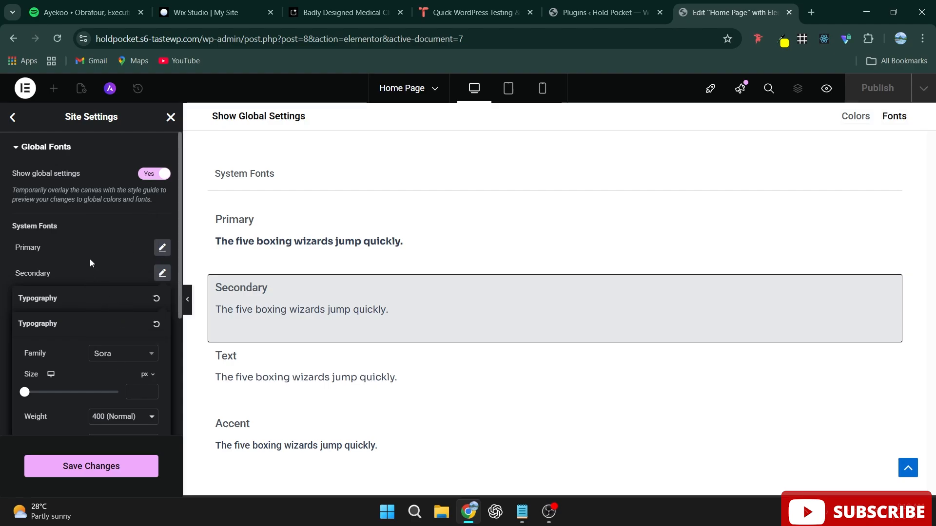
click(90, 259)
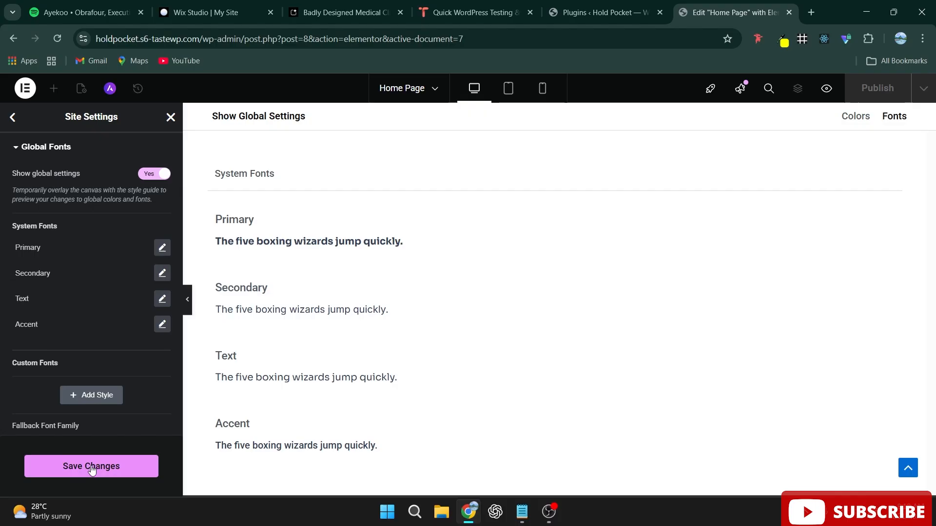
click(91, 467)
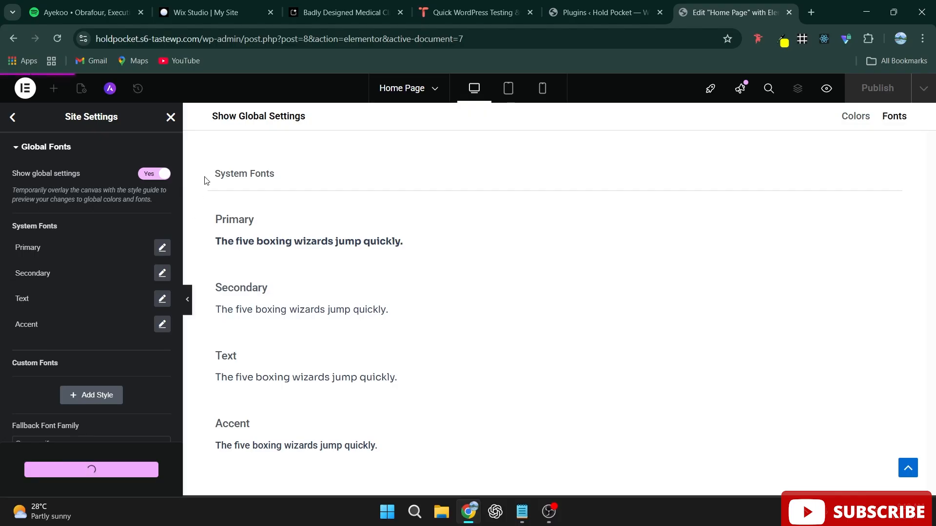
Open the theme style Typography settings and look through the body, link and heading options
click(11, 117)
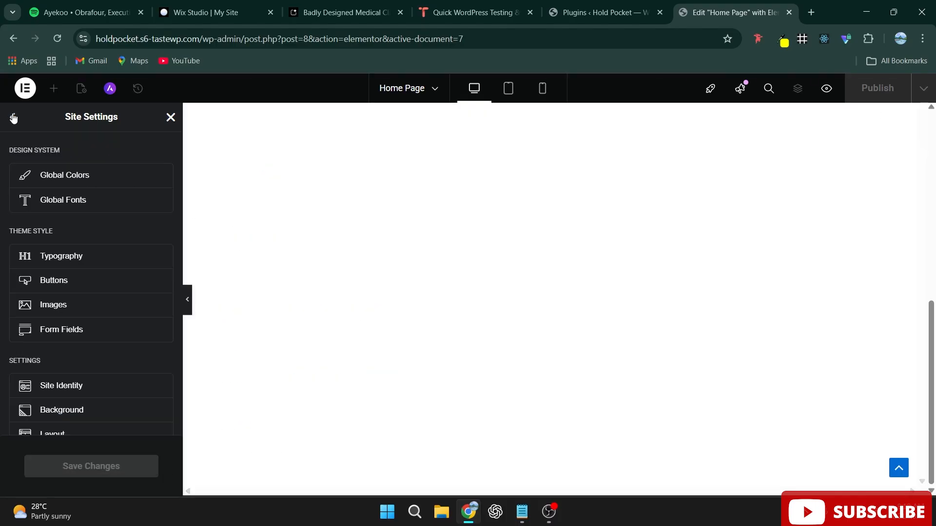
click(93, 256)
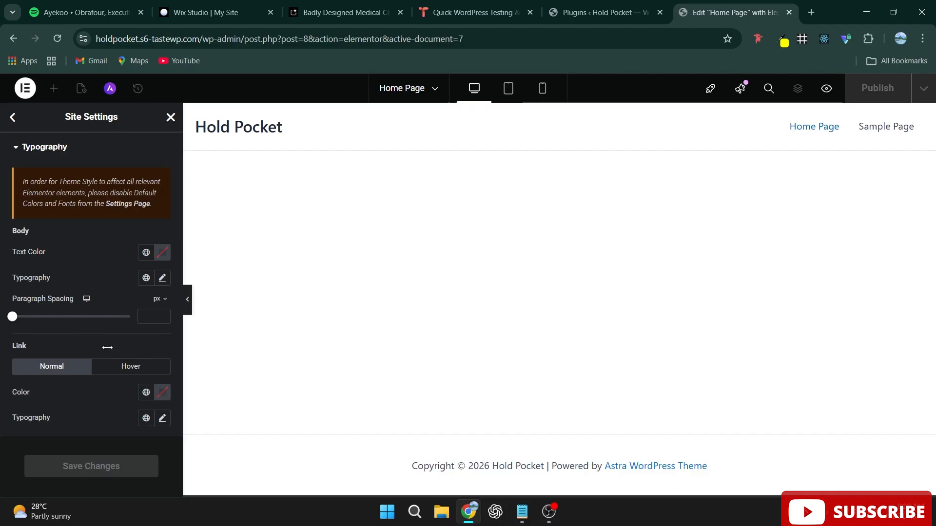
scroll(107, 347, down, 11)
scroll(42, 300, up, 10)
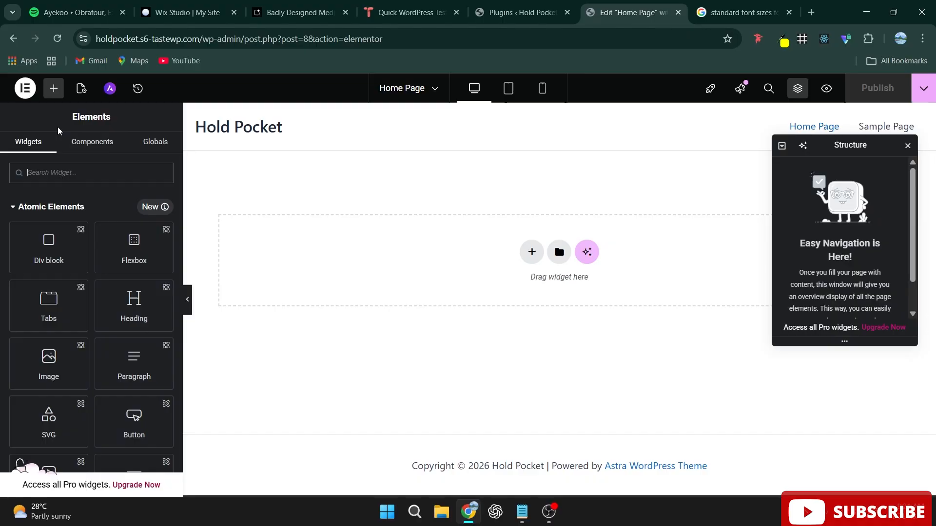
click(80, 89)
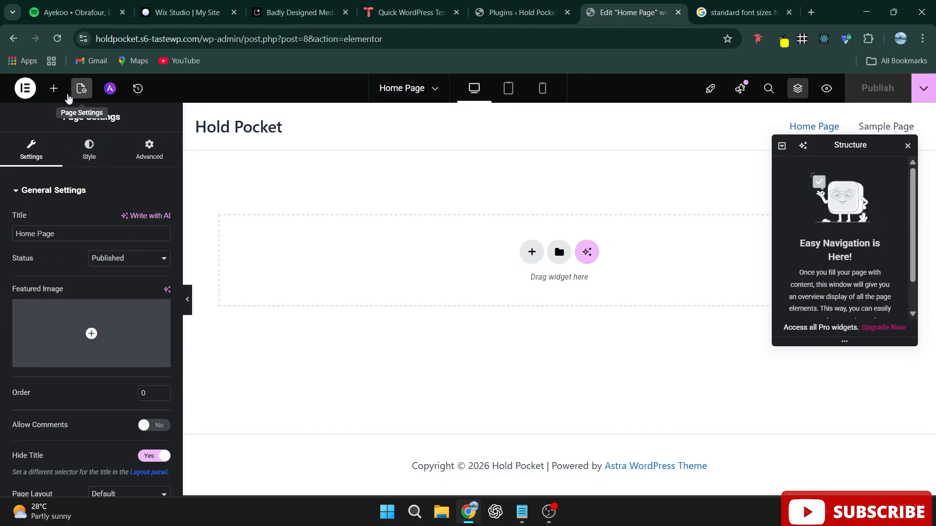
click(24, 88)
click(40, 125)
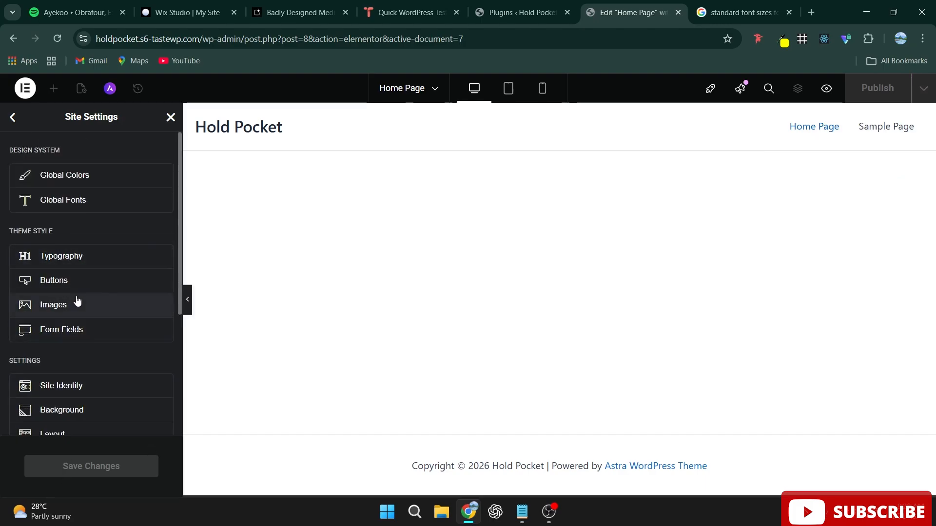
click(11, 119)
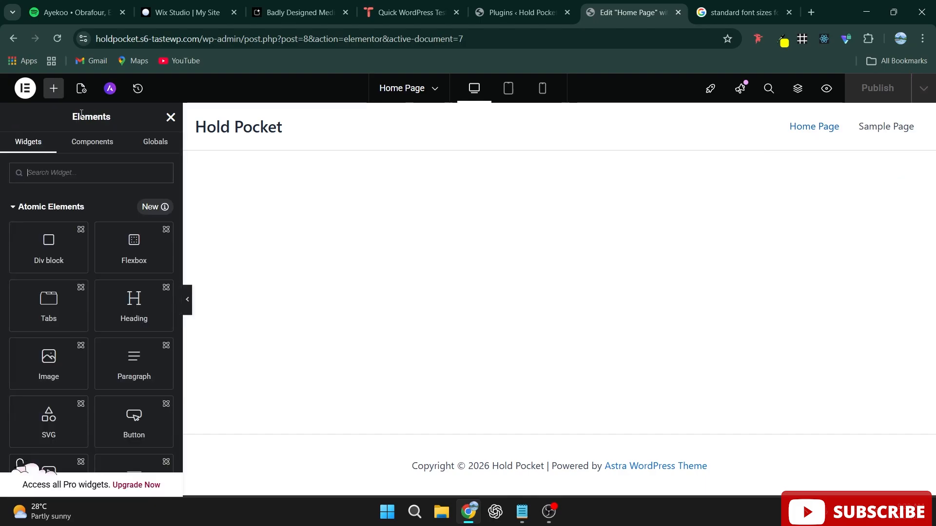
click(176, 117)
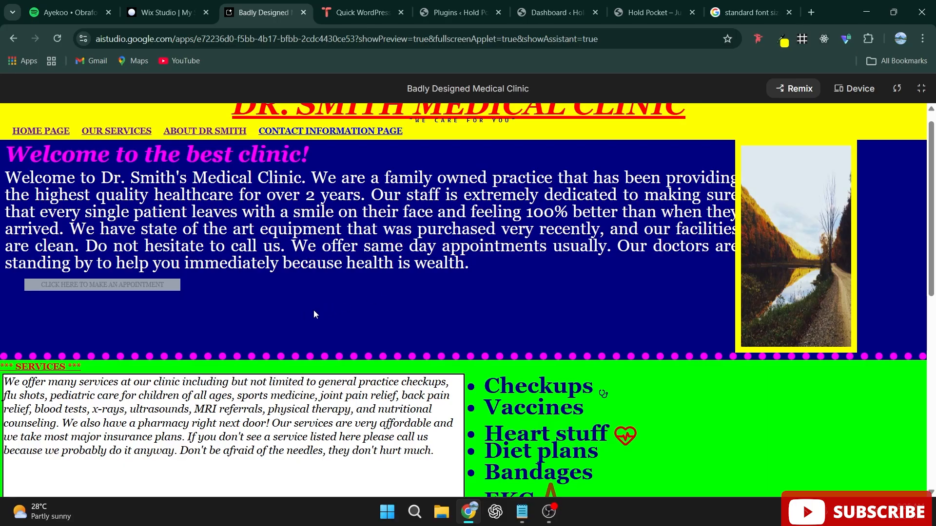
Examine the sections of the Badly Designed Medical Clinic page, from the welcome area and services to the contact details and footer
scroll(582, 290, down, 1)
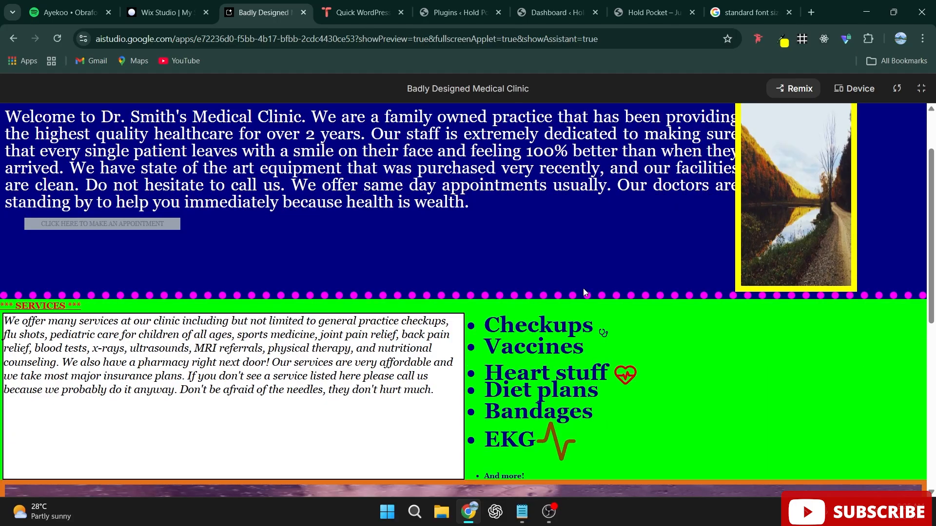
scroll(685, 254, down, 1)
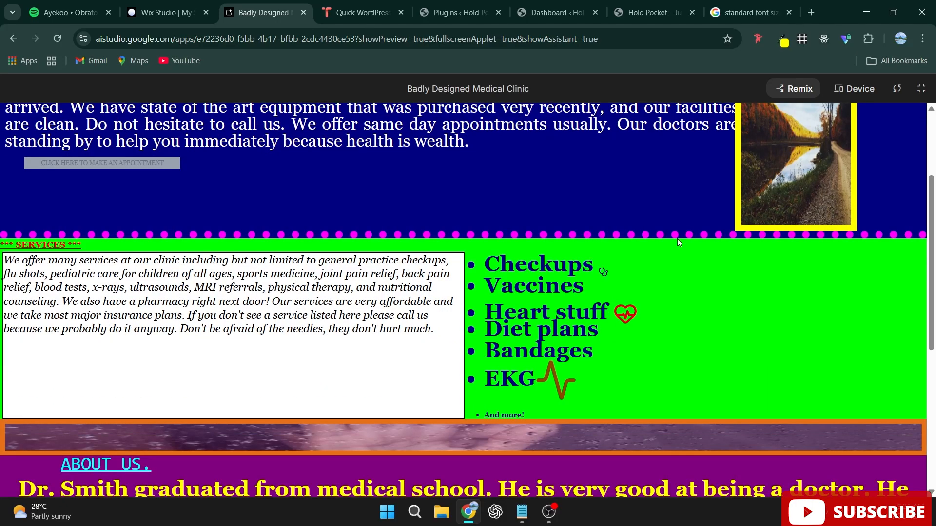
scroll(578, 249, down, 4)
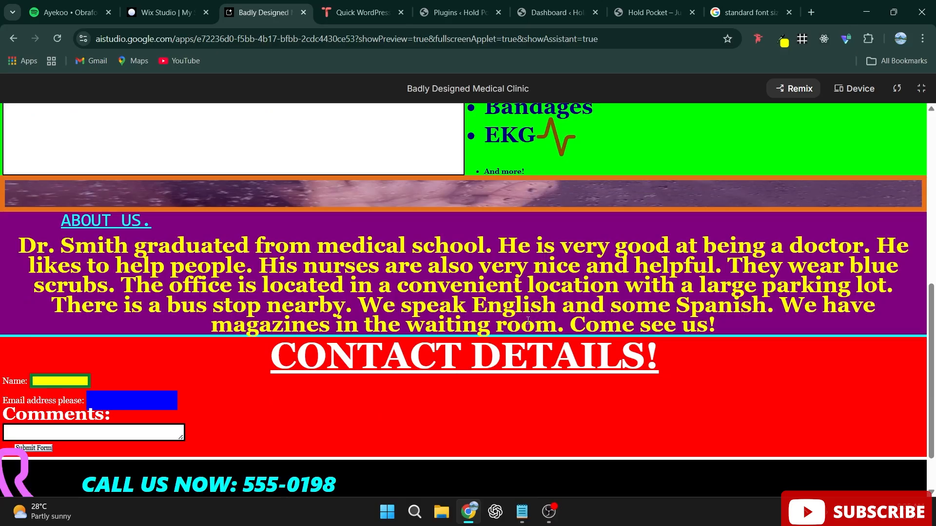
scroll(528, 321, down, 1)
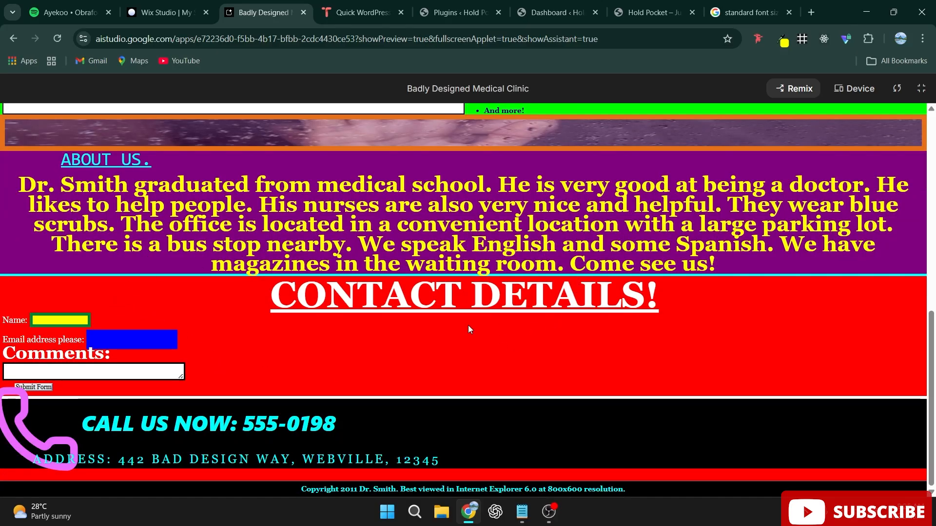
scroll(770, 155, up, 6)
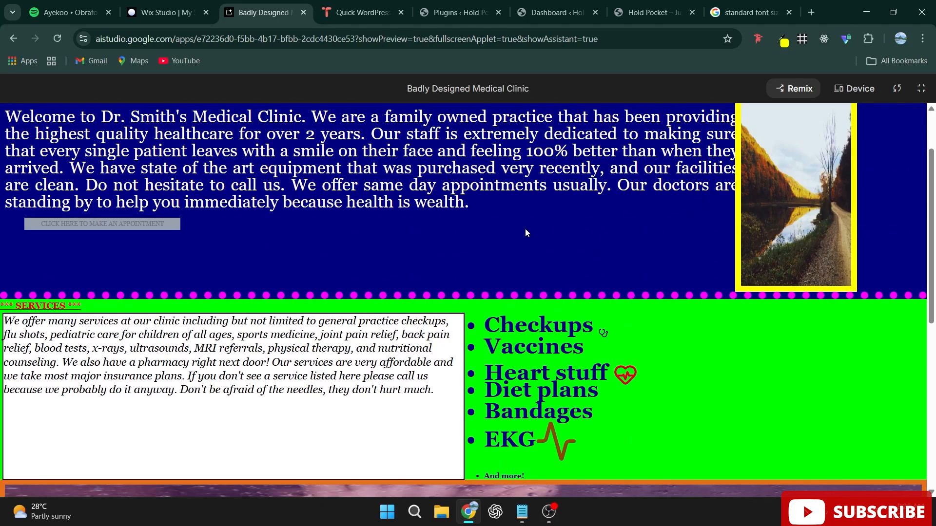
scroll(682, 290, down, 3)
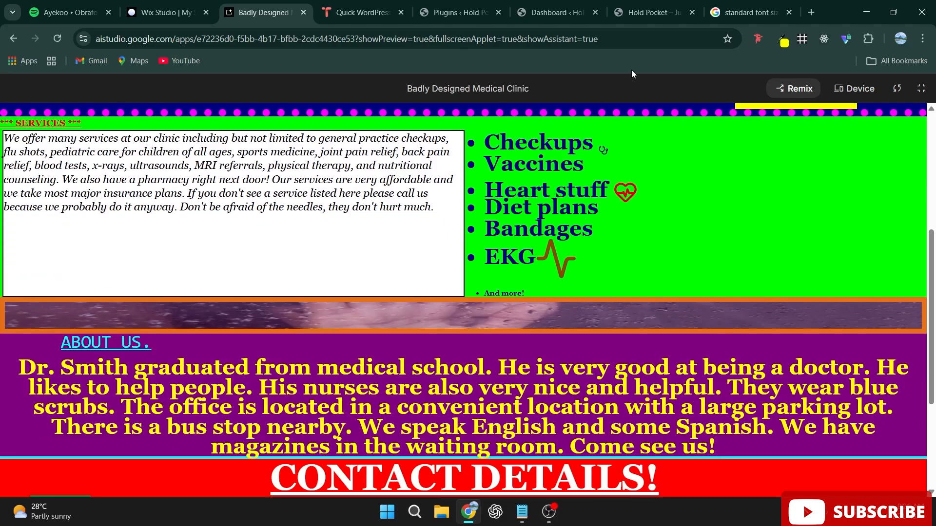
scroll(292, 277, up, 4)
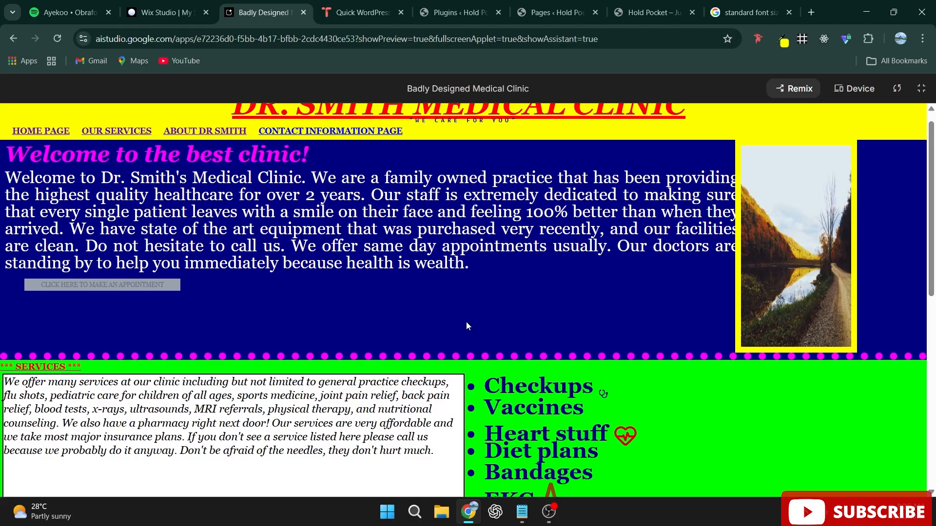
scroll(349, 282, down, 3)
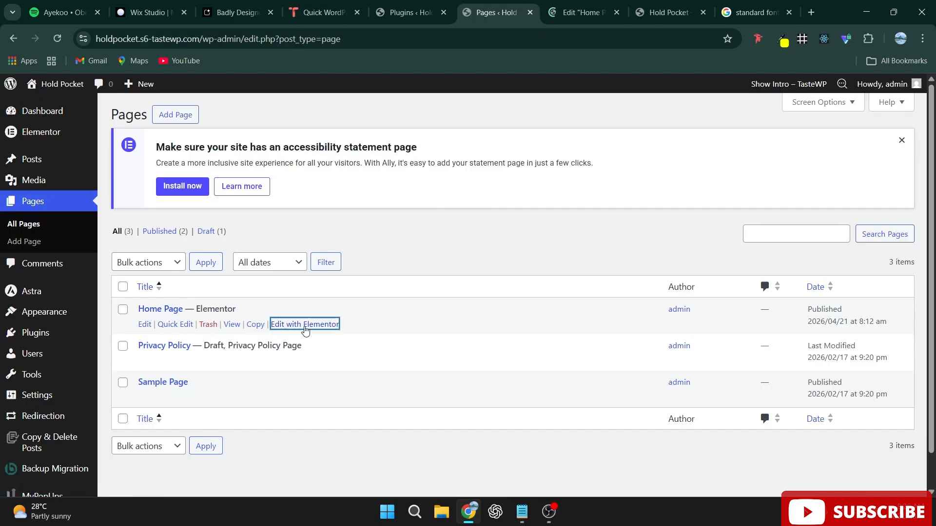
Switch to the Home Page's Elementor editor and add a Flexbox container with the single-column, downward structure
click(552, 9)
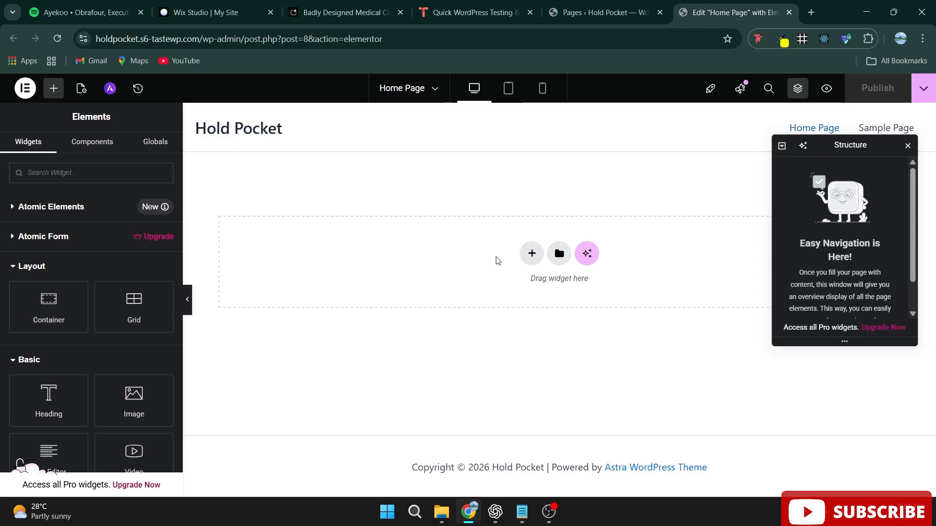
click(532, 254)
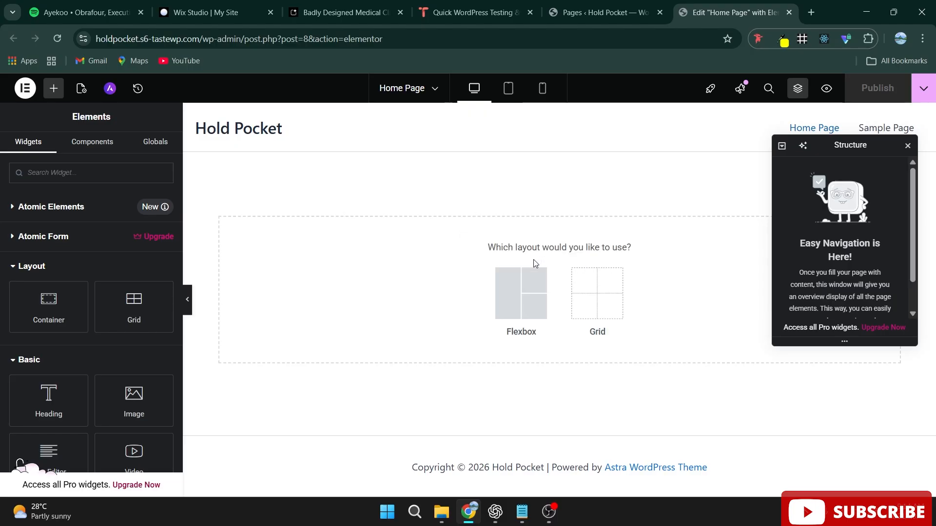
click(507, 299)
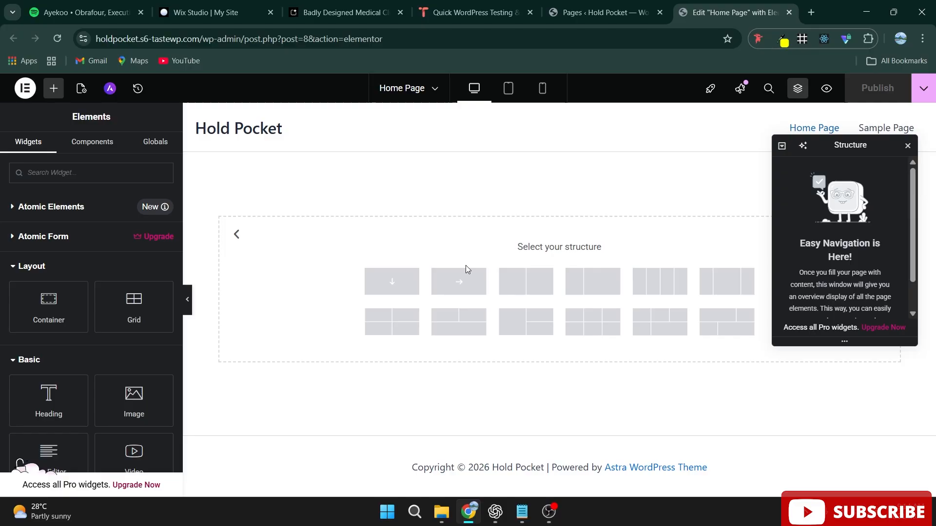
click(394, 284)
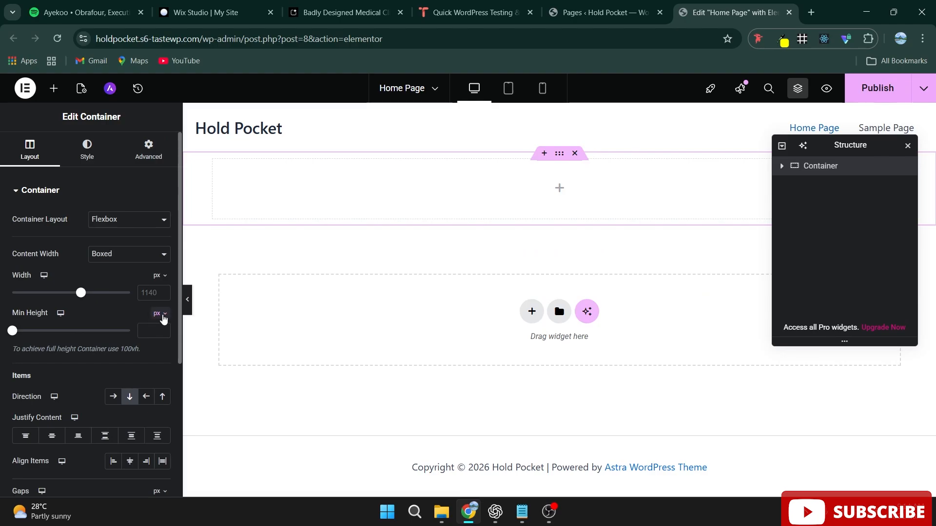
Set the container's minimum height to 100 vh and its margin and padding to 0 on all sides
click(161, 315)
click(158, 369)
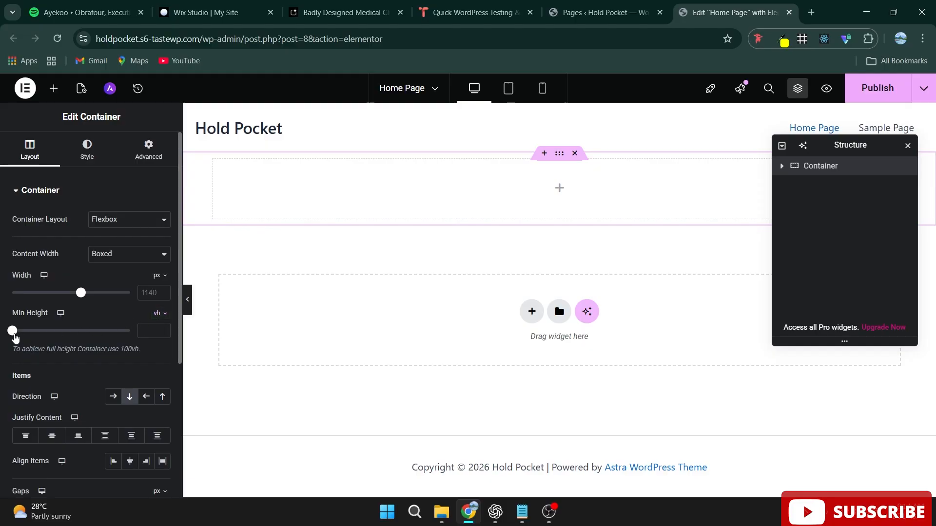
drag(14, 333, 237, 334)
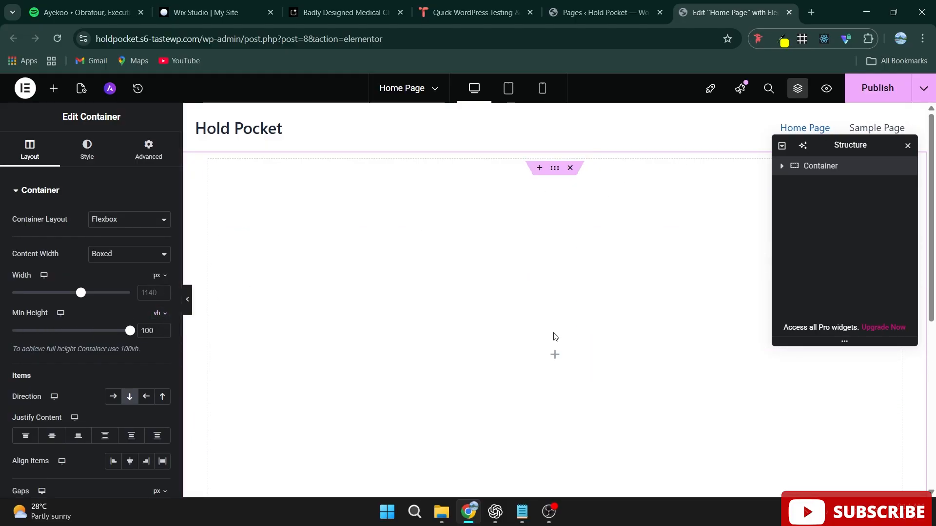
click(149, 149)
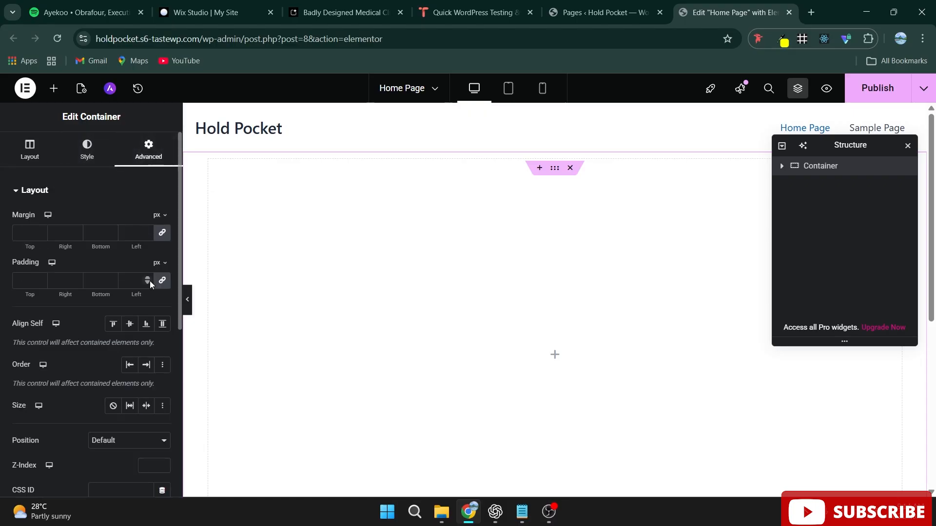
click(163, 283)
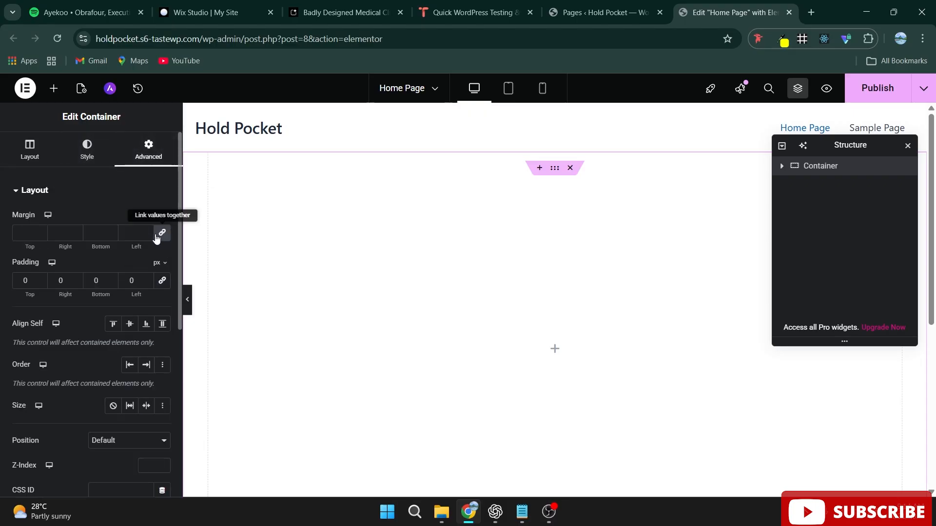
click(161, 235)
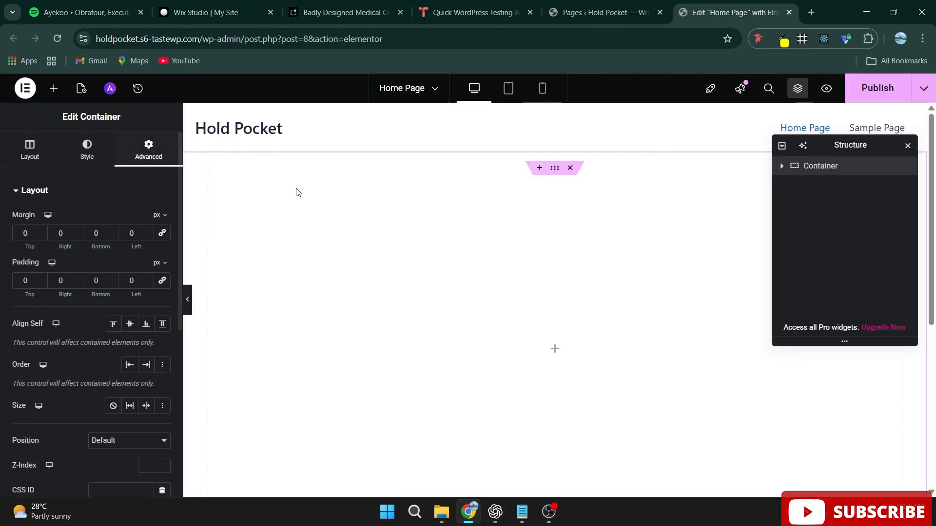
Give the container a classic background using the media library photo of the doctor helping a senior man get up
click(87, 154)
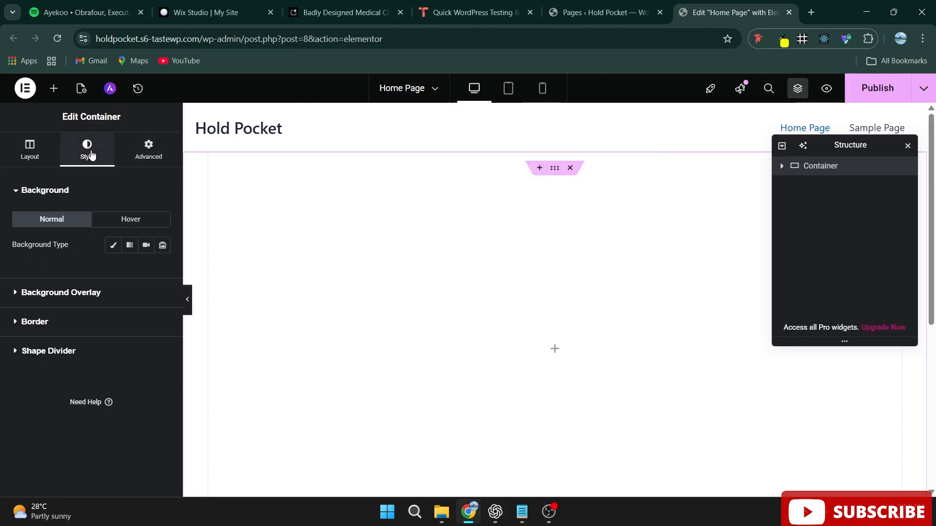
click(114, 246)
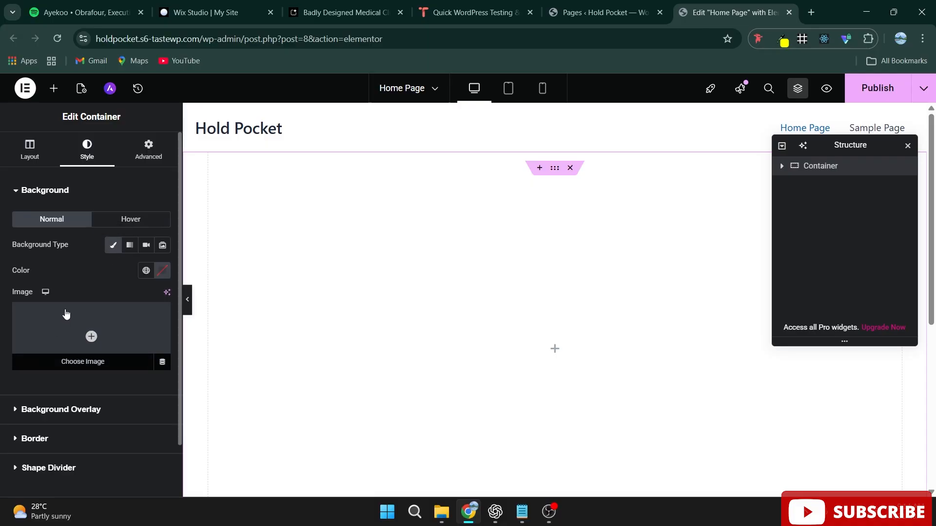
click(69, 362)
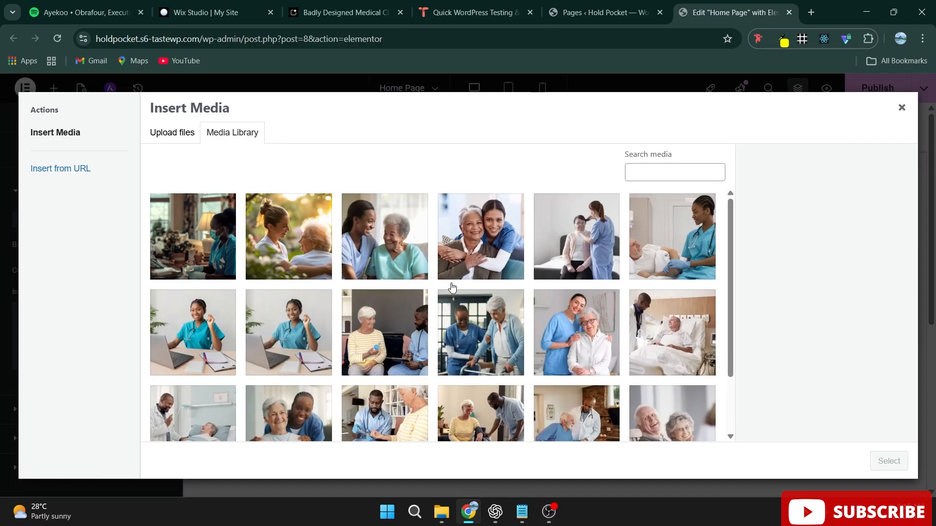
scroll(453, 289, down, 2)
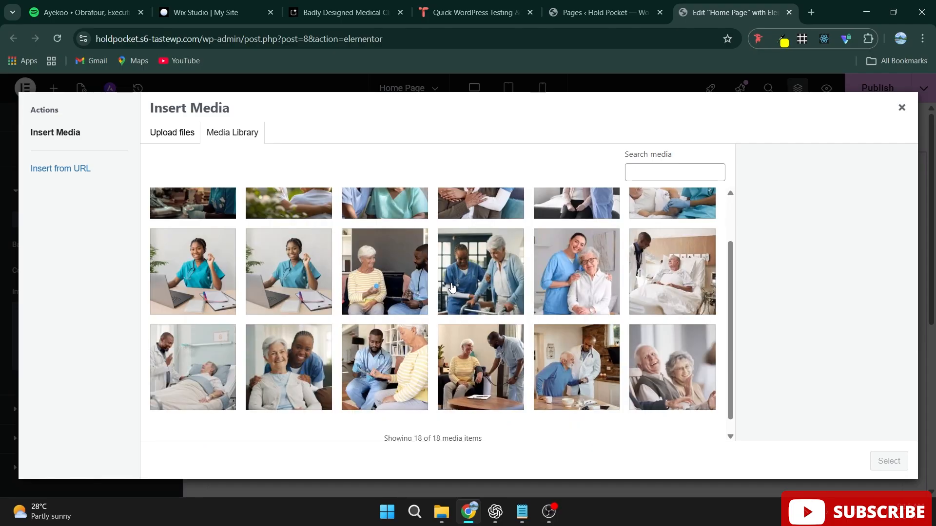
click(568, 373)
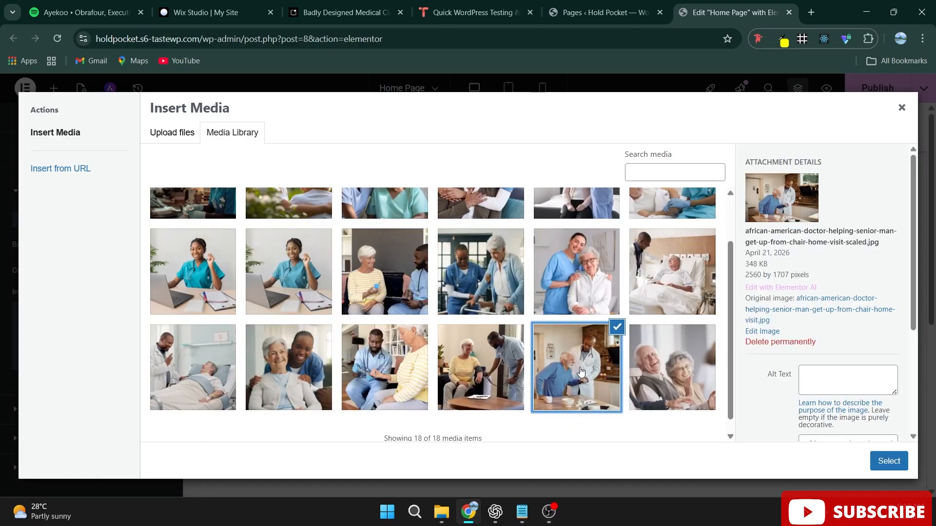
click(889, 461)
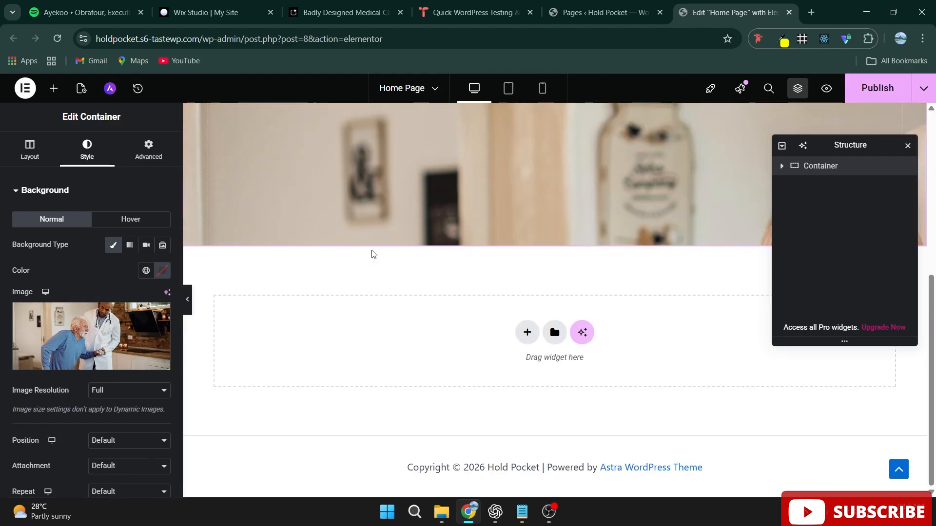
Set the container's background image to No-repeat with a display size of Cover
scroll(138, 333, down, 4)
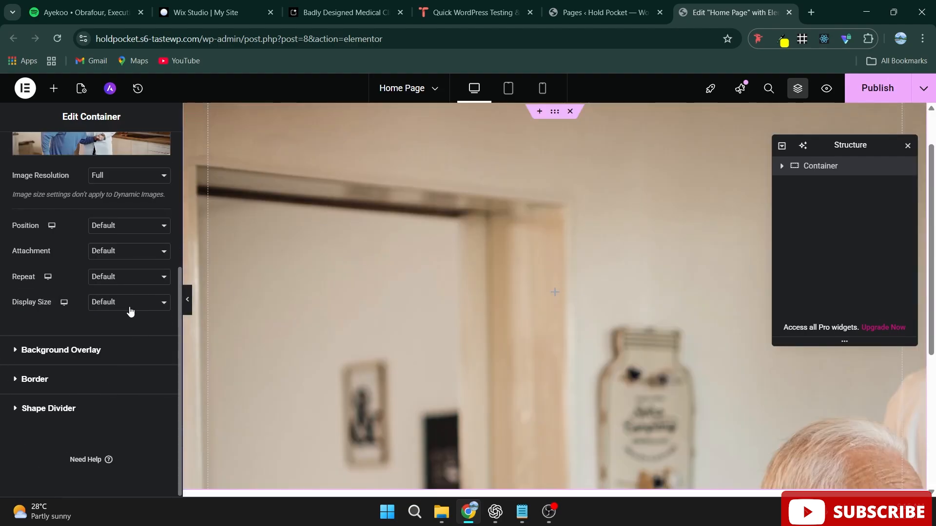
click(136, 278)
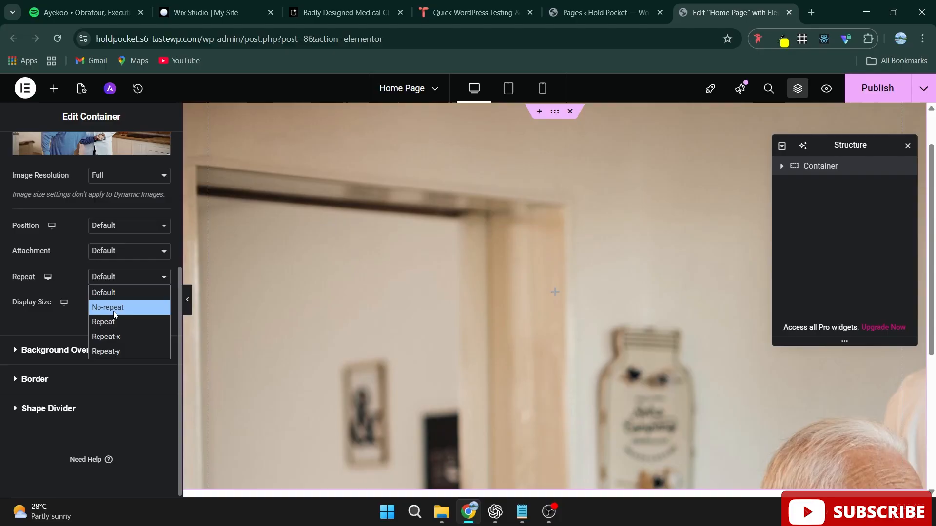
click(113, 308)
click(122, 303)
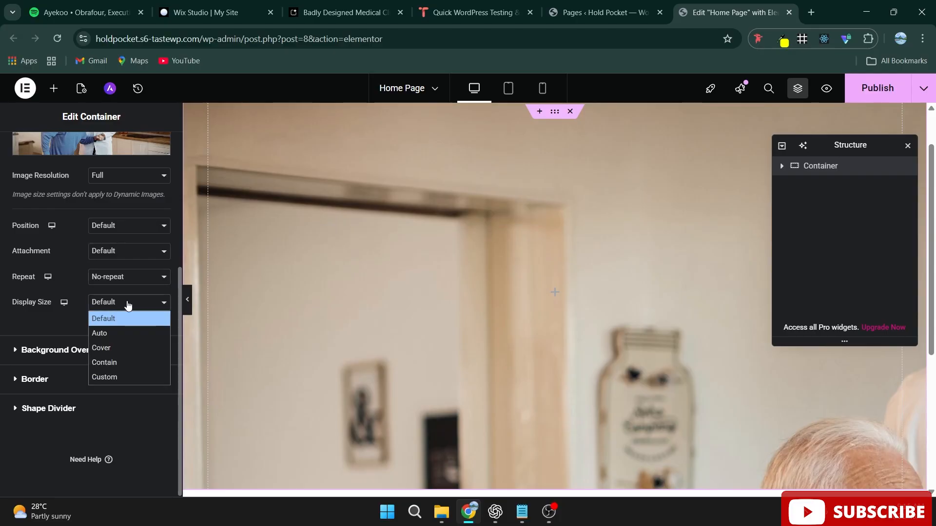
click(108, 348)
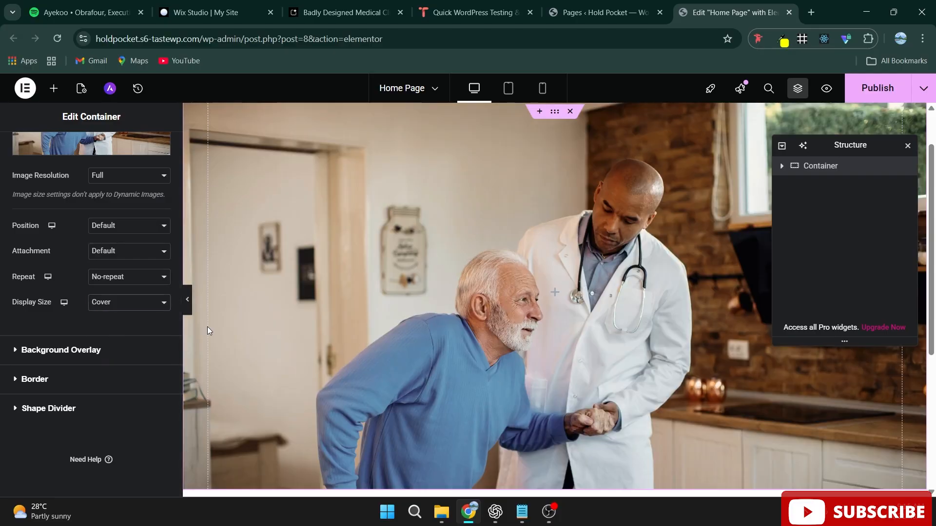
scroll(639, 221, up, 2)
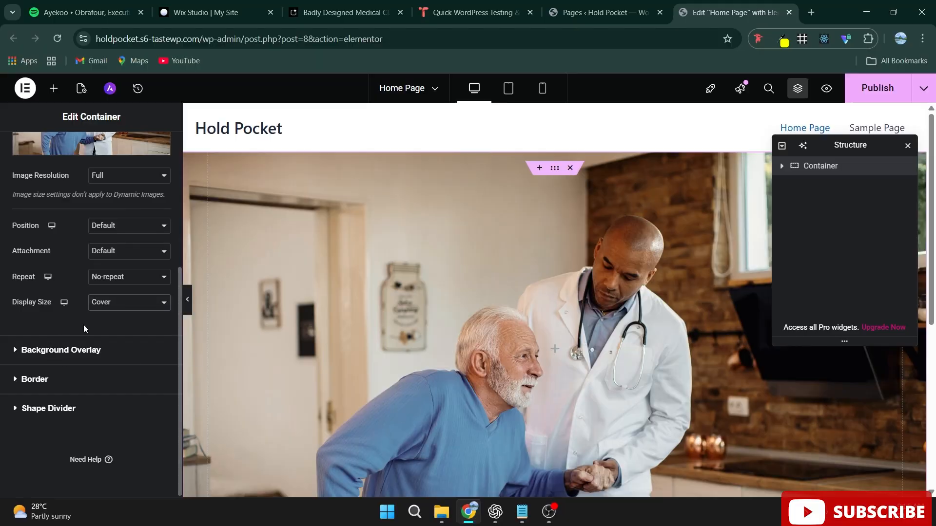
Add a classic background overlay in #0A0505 at 0.36 opacity to the container and publish the page
click(85, 351)
click(146, 274)
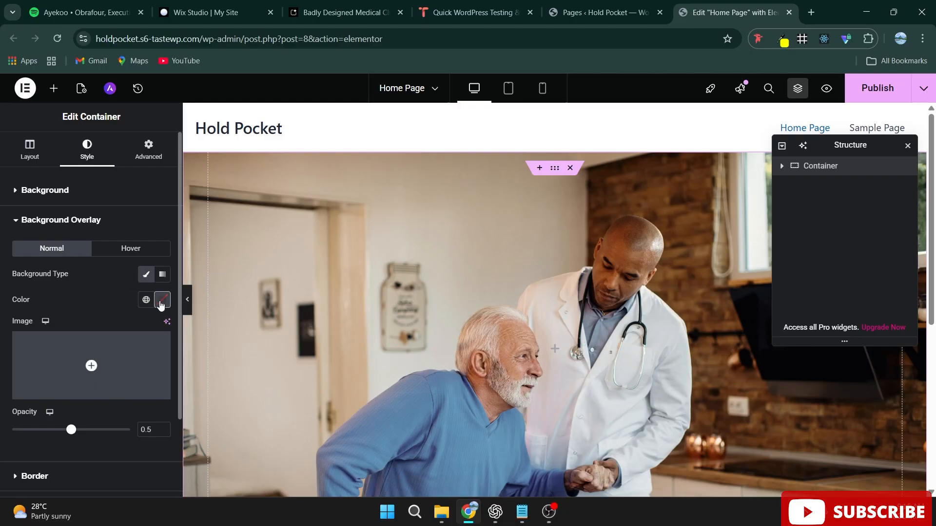
click(162, 301)
click(162, 436)
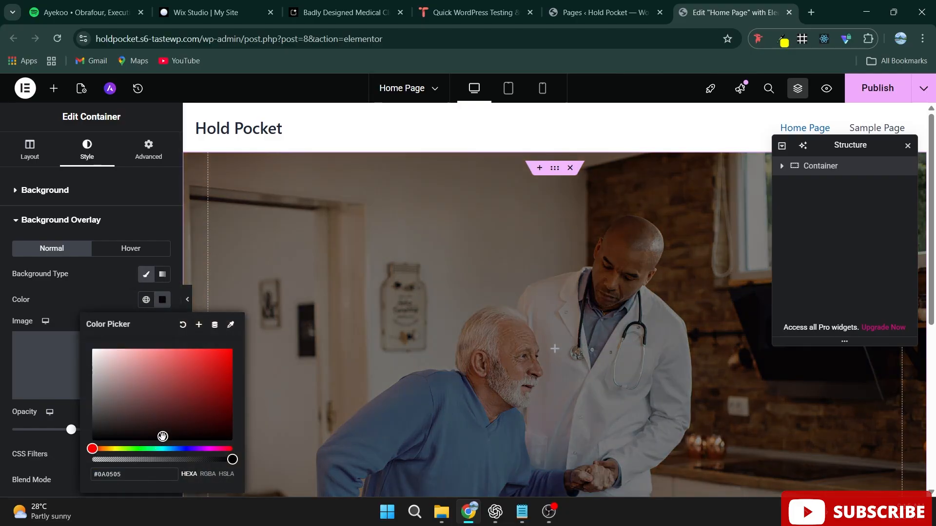
click(94, 289)
scroll(534, 316, down, 2)
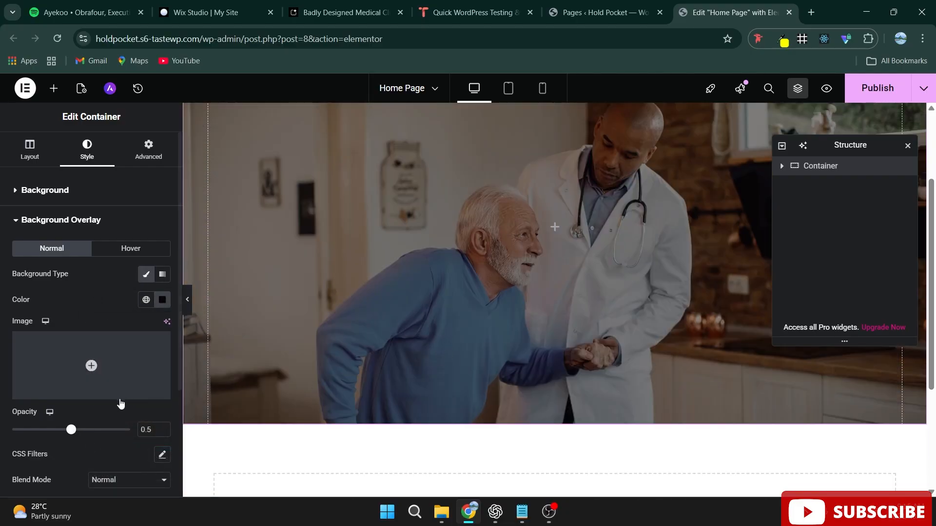
mouse_move(72, 432)
mouse_down()
mouse_move(80, 432)
mouse_move(57, 432)
mouse_up()
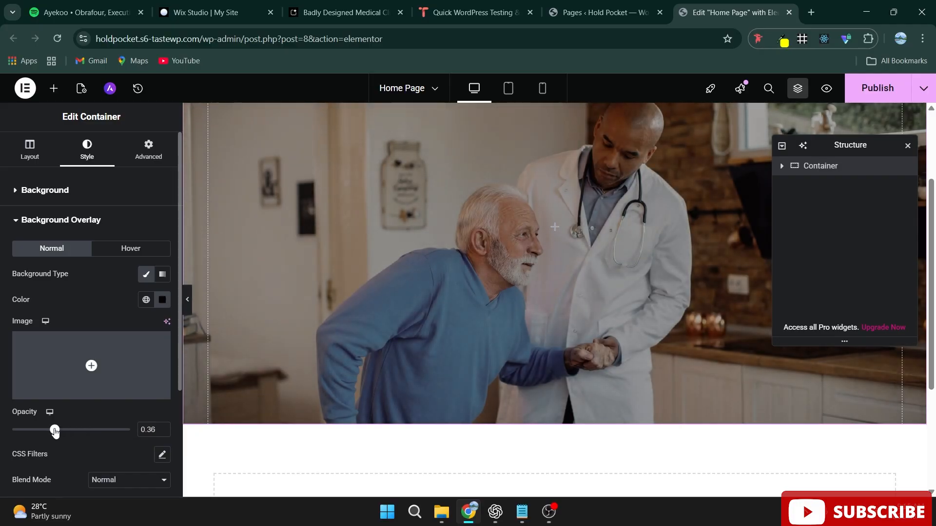
scroll(520, 273, up, 2)
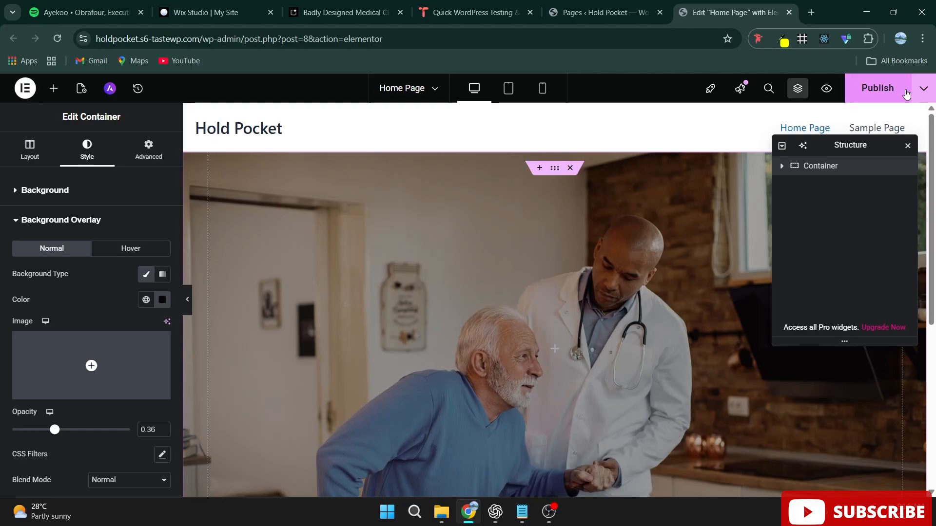
click(897, 94)
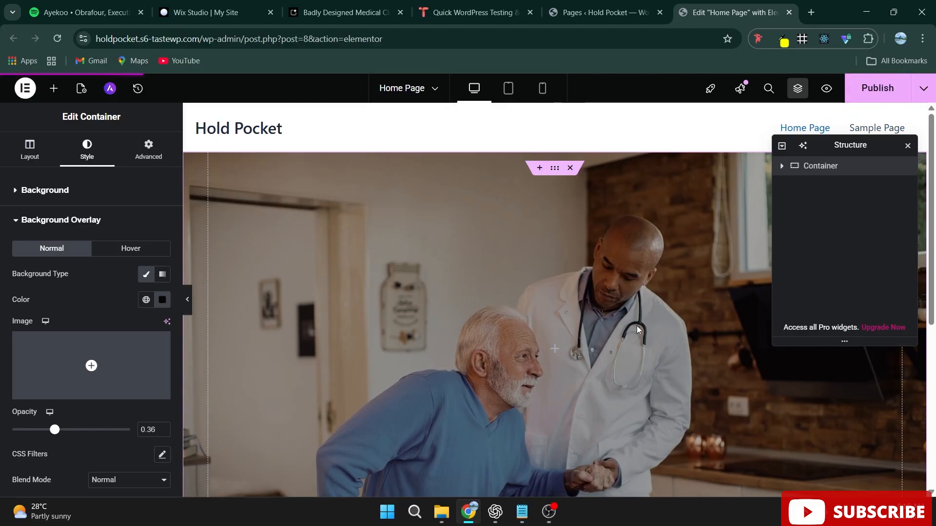
Add a Heading widget inside the hero container and set its HTML tag to H1
click(54, 90)
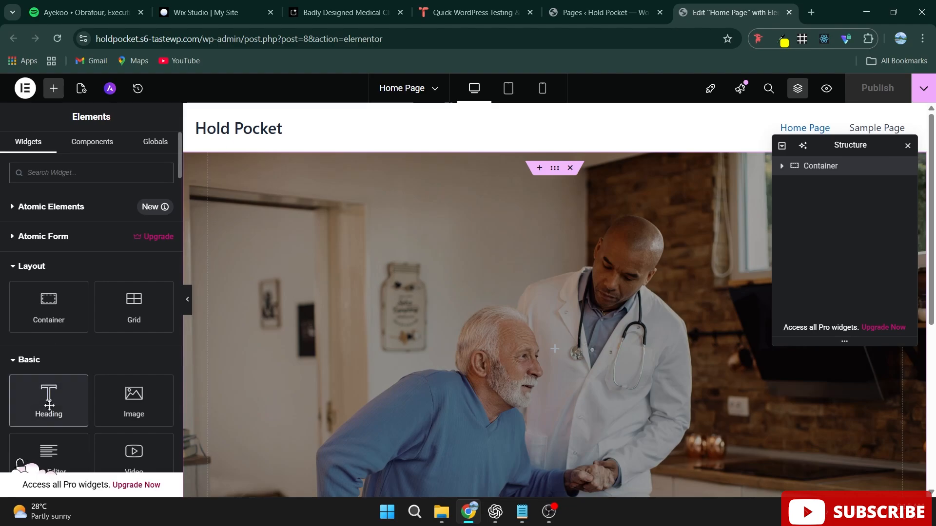
drag(48, 400, 551, 353)
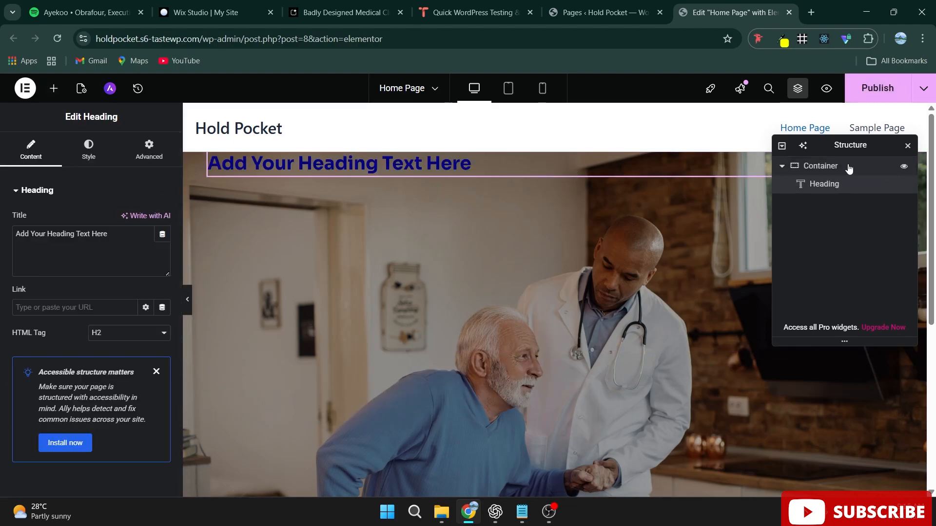
click(133, 332)
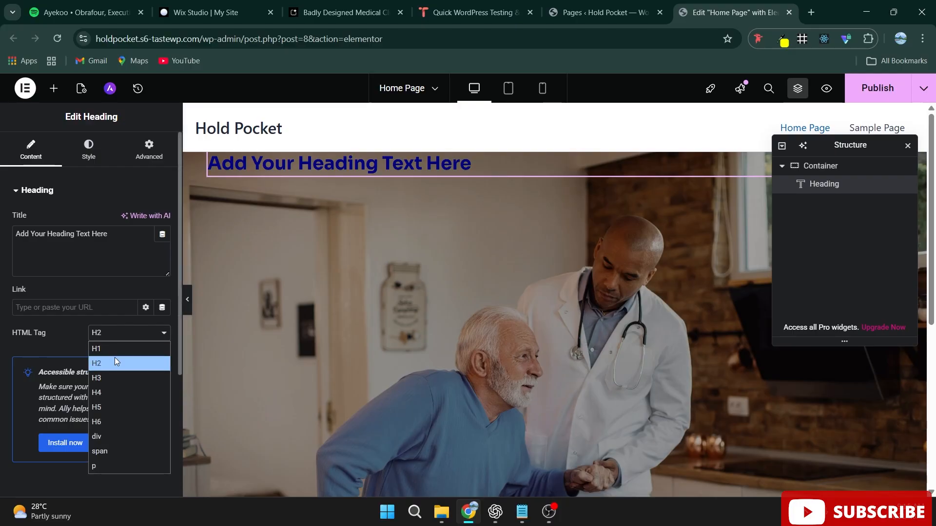
click(115, 363)
click(110, 332)
click(111, 349)
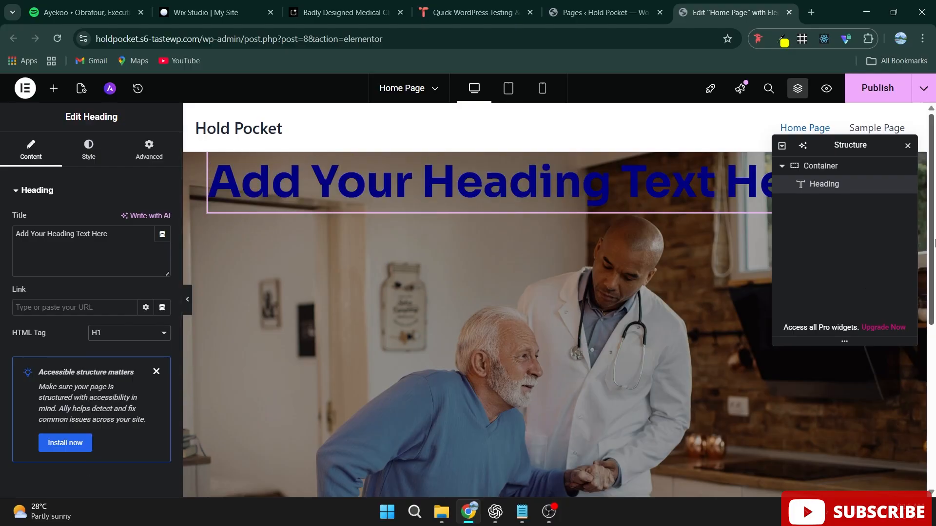
Center the container's content with Justify Content and Align Items both set to Center
click(805, 166)
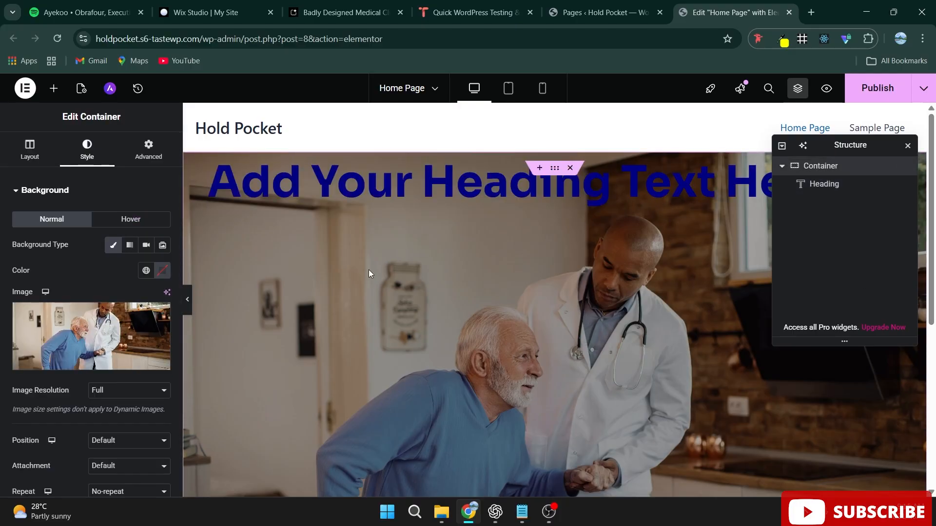
click(29, 148)
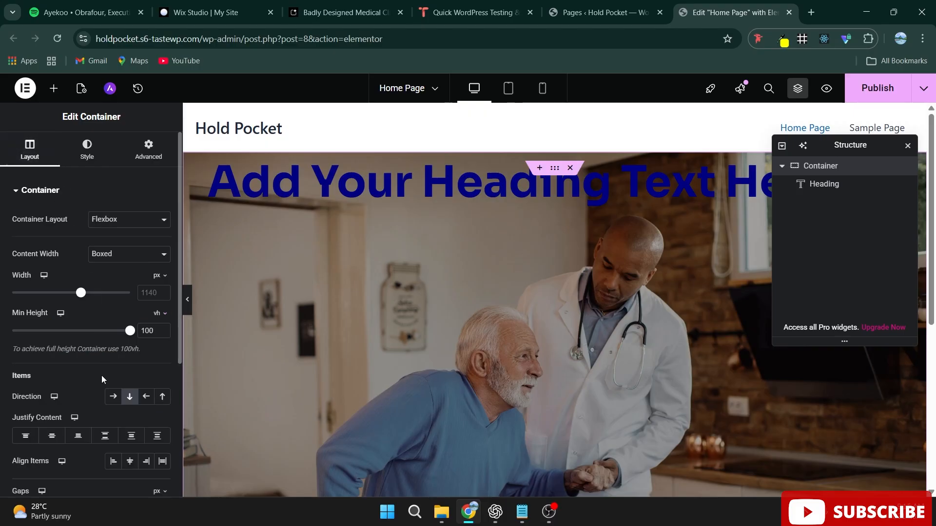
click(60, 440)
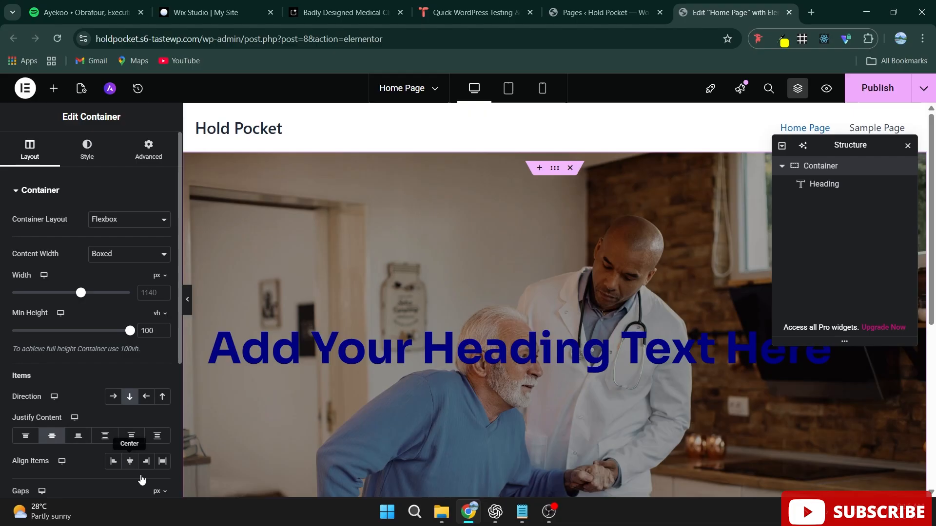
click(131, 464)
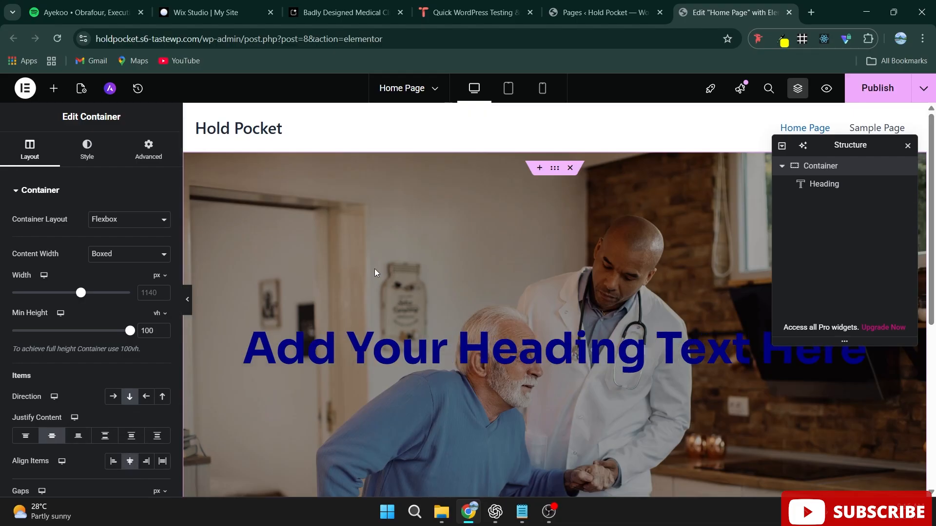
Copy "Quality Healthcare You Can Trust" from the Notepad notes and replace the heading's title with it
click(521, 512)
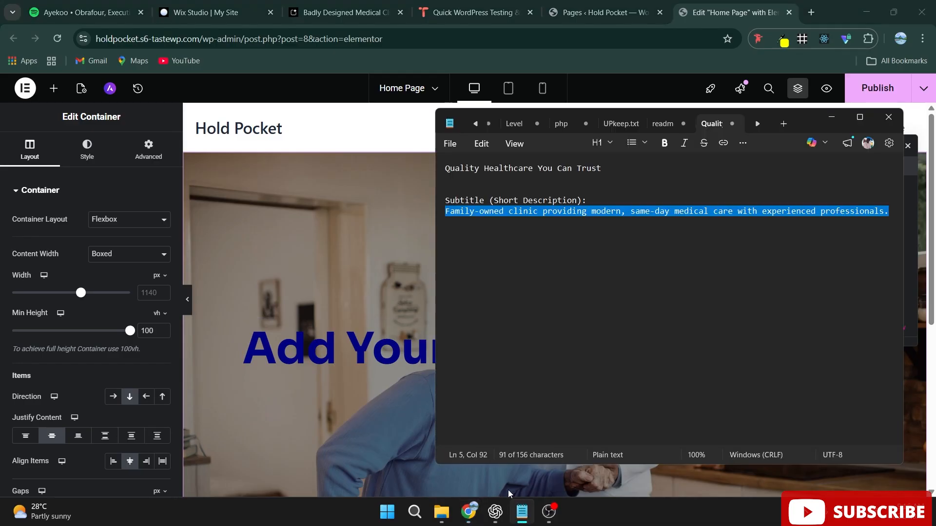
click(538, 167)
triple_click(539, 167)
key(ctrl+c)
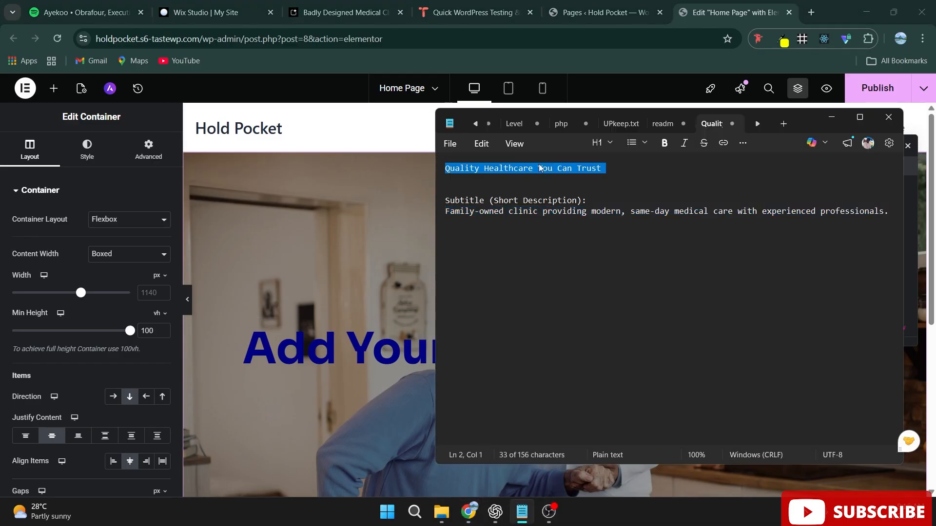
click(340, 354)
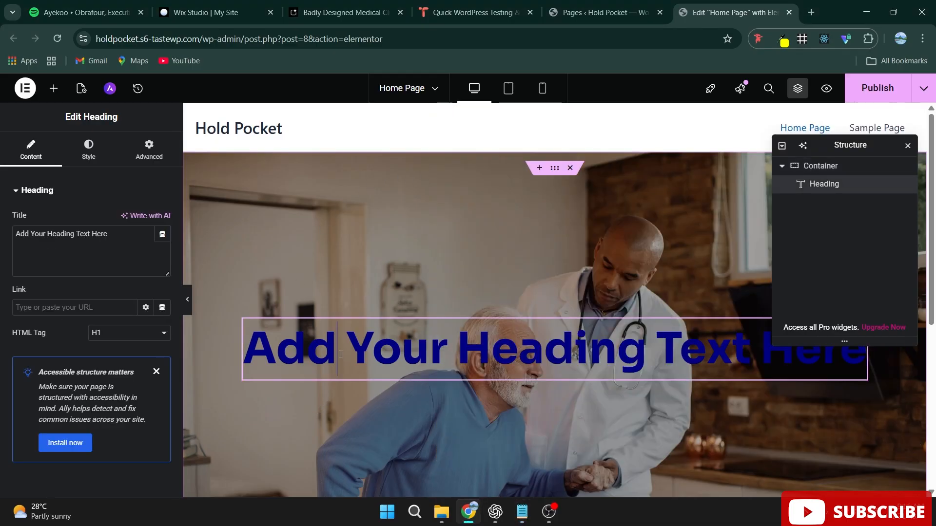
click(122, 251)
key(ctrl+a)
key(ctrl+v)
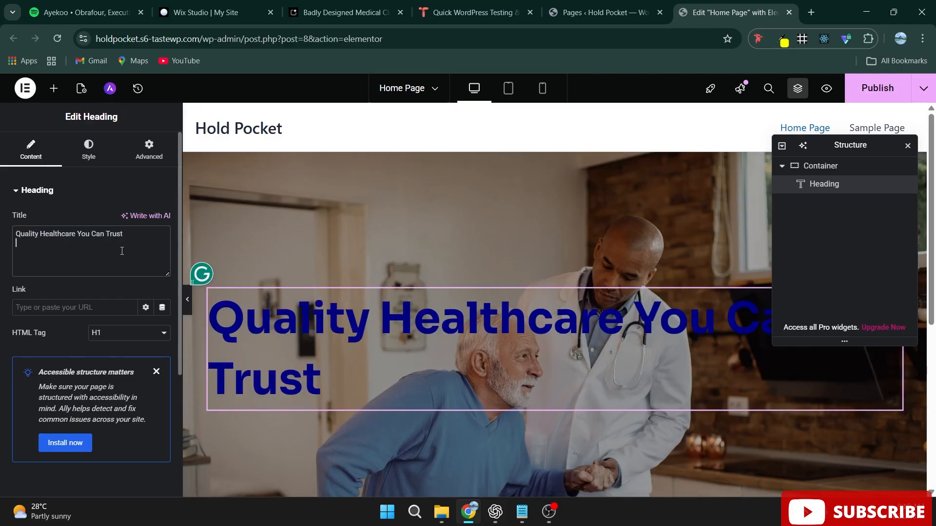
Set the hero heading's text color to the global Secondary color #E8E8FA
click(88, 149)
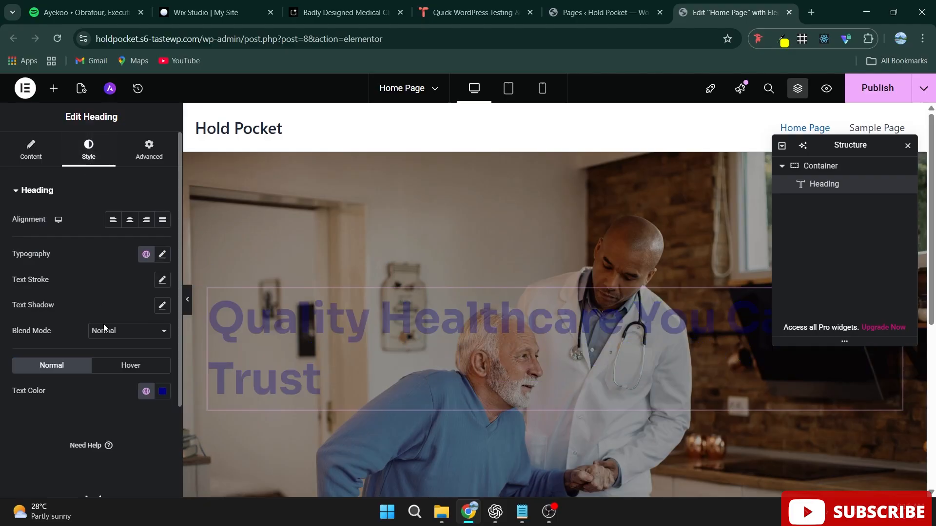
click(145, 391)
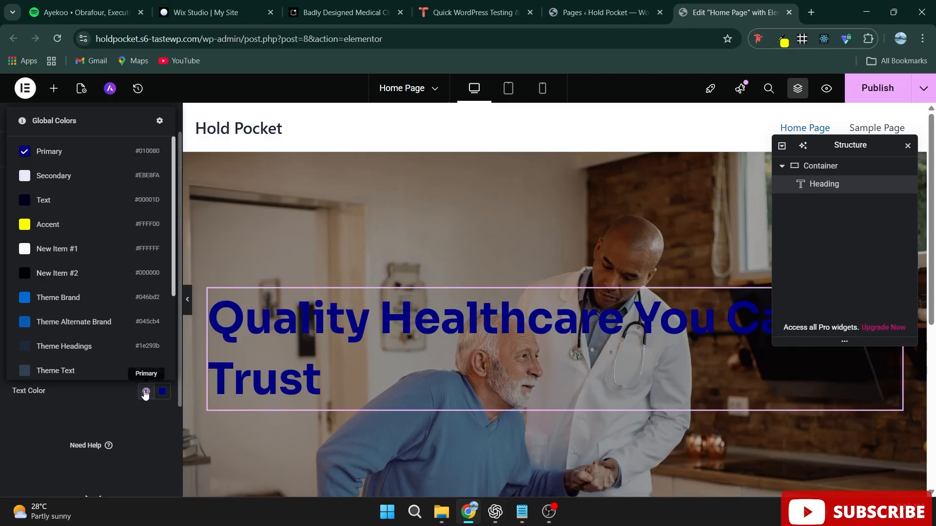
click(86, 177)
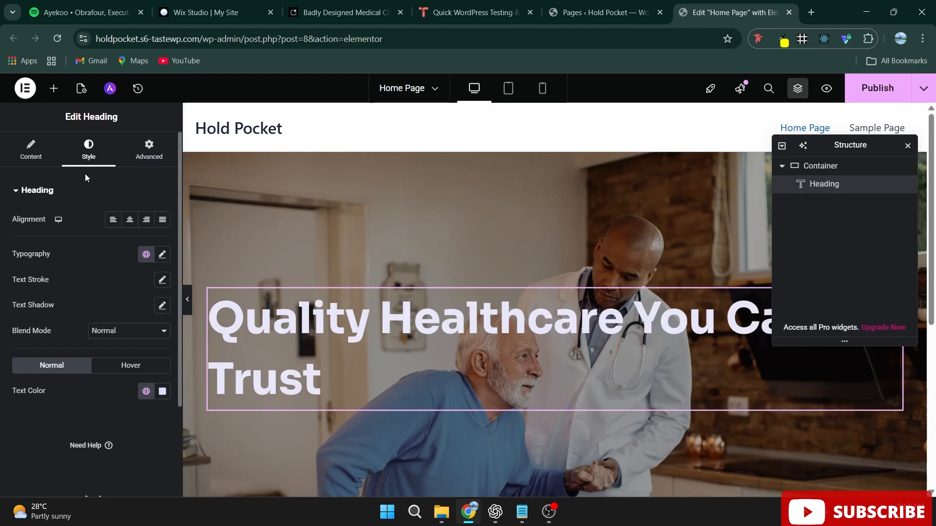
Give the hero heading a custom width of 67%
click(137, 151)
click(144, 314)
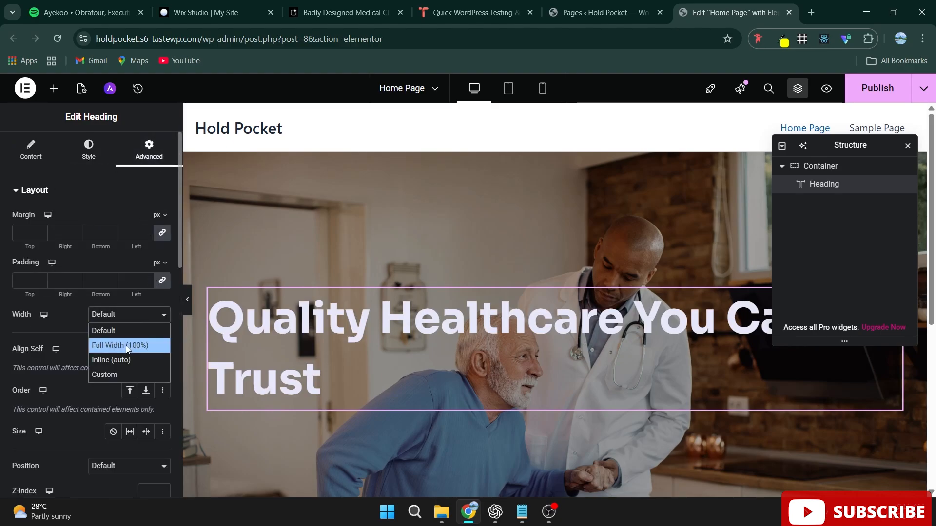
click(126, 346)
click(126, 315)
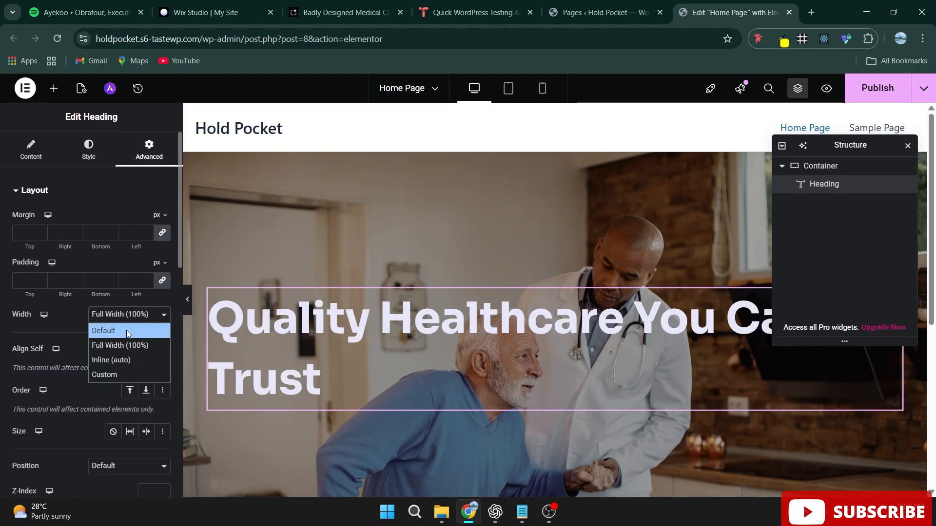
click(120, 375)
drag(12, 353, 90, 356)
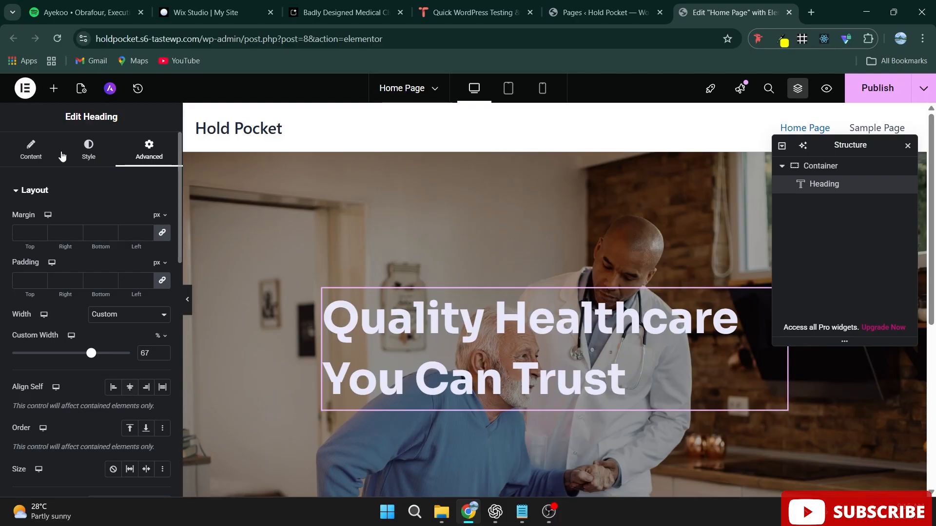
Center-align the hero heading's text and check the result across the full-width canvas
click(36, 159)
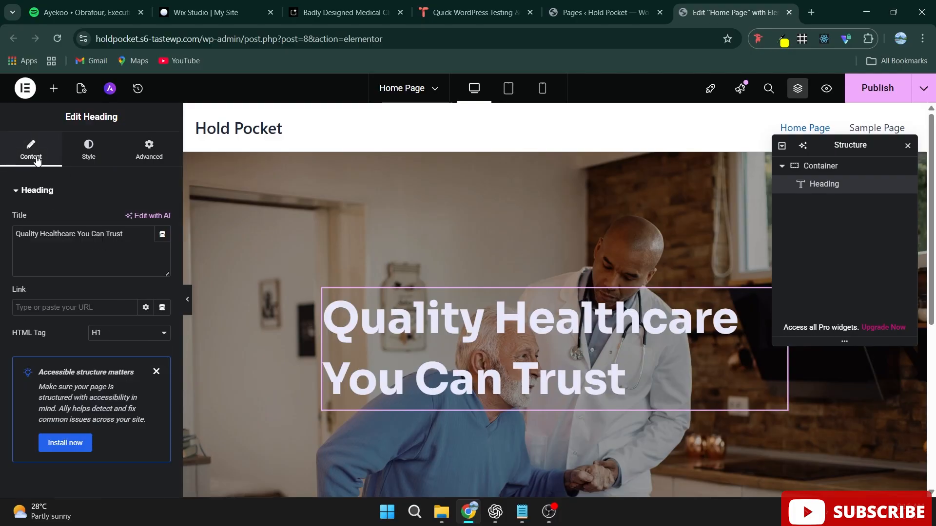
click(86, 141)
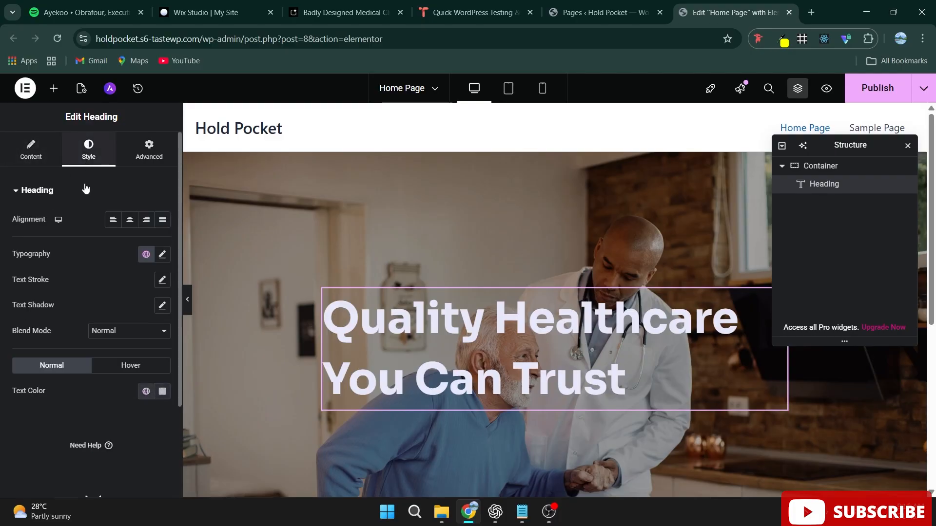
click(129, 222)
click(187, 300)
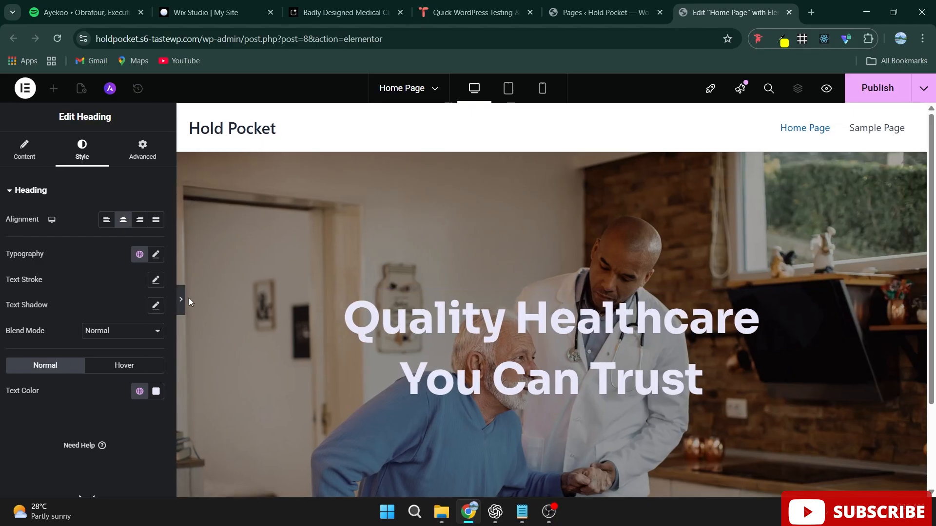
scroll(662, 377, down, 3)
scroll(663, 377, up, 3)
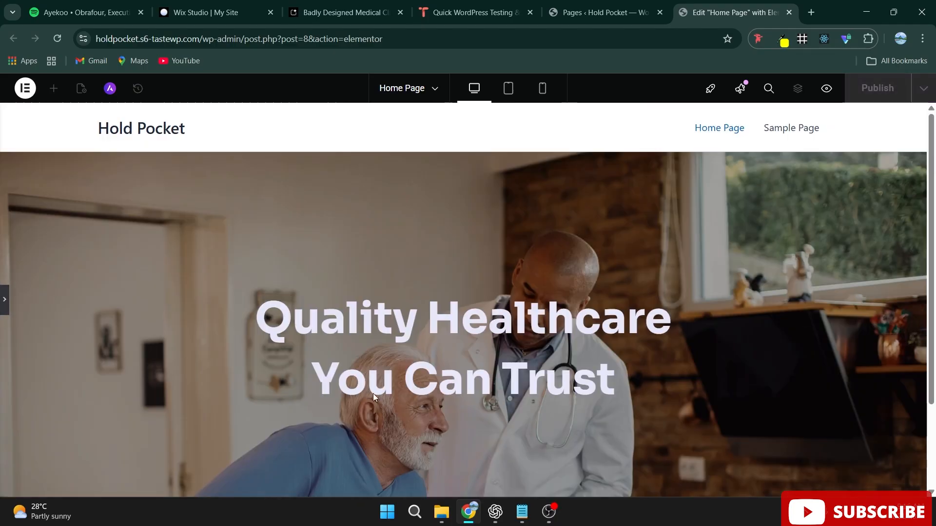
click(6, 307)
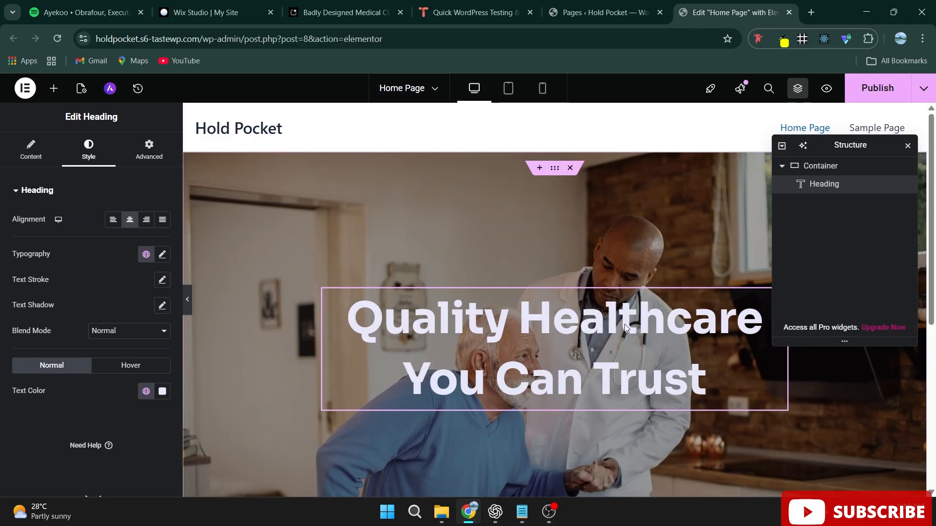
Add a Text Editor widget below the heading inside the hero container
scroll(618, 346, down, 1)
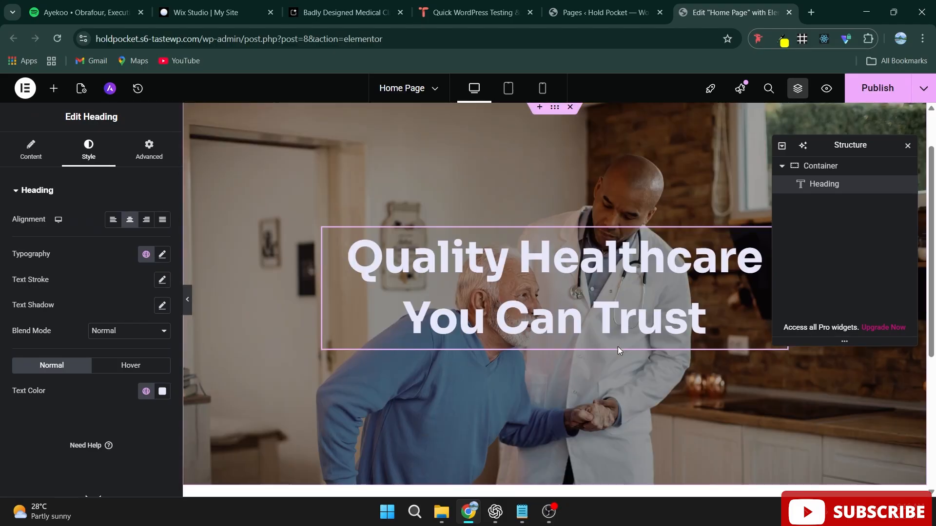
click(54, 89)
scroll(60, 405, down, 2)
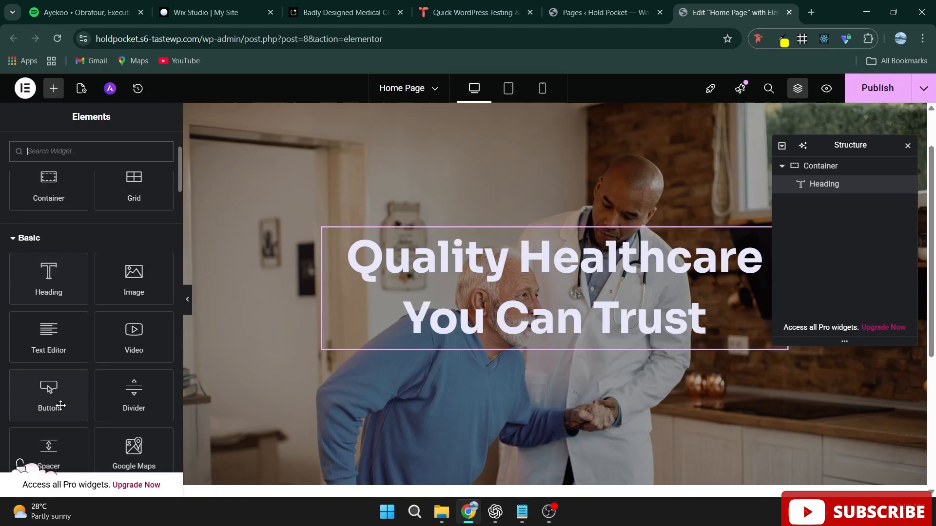
drag(61, 363, 555, 347)
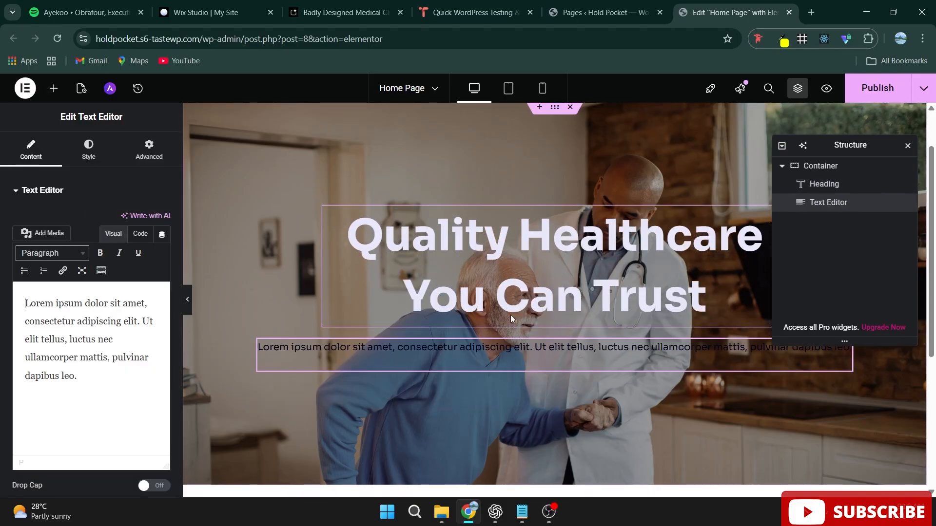
Give the Text Editor widget a custom width of 69%
click(89, 148)
click(149, 149)
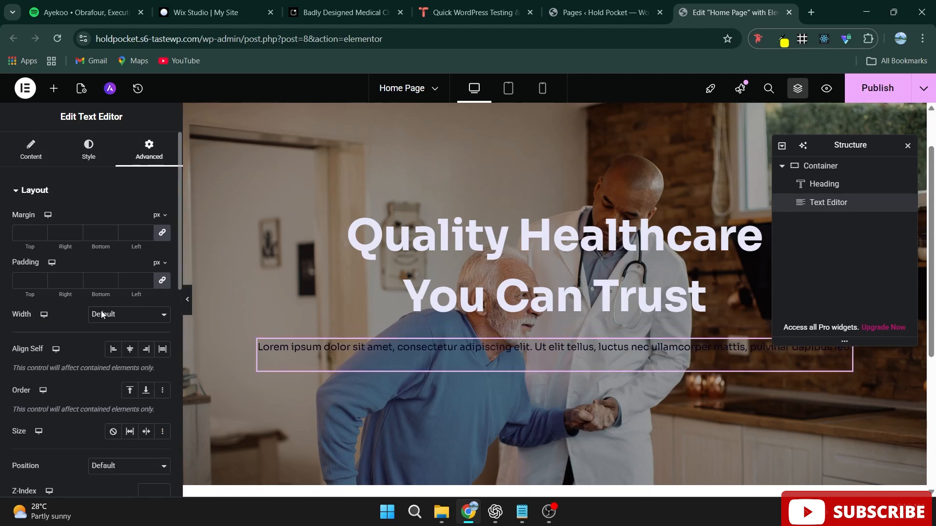
click(126, 318)
click(105, 373)
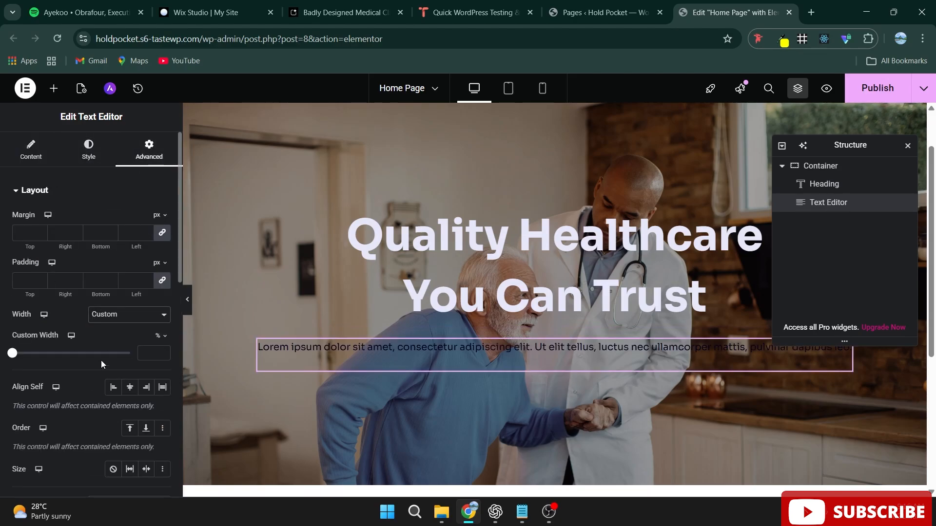
drag(61, 354, 96, 356)
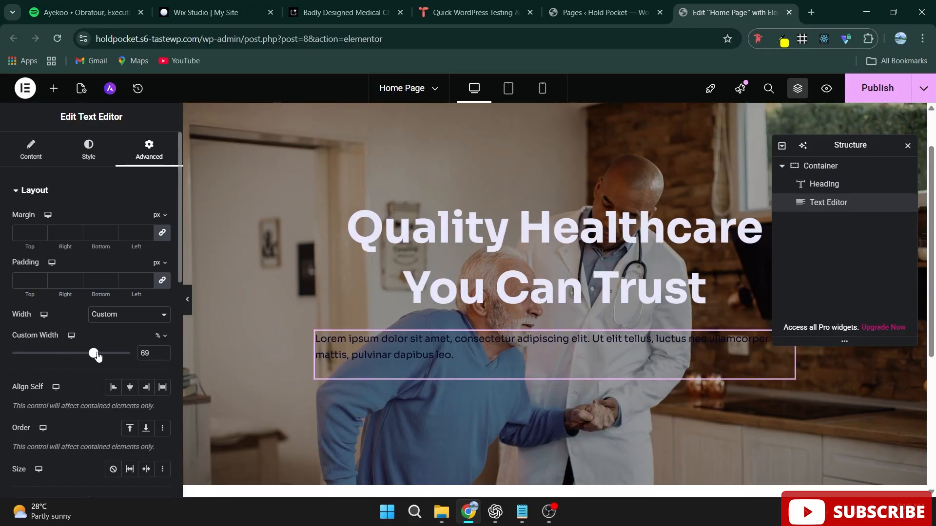
Center-align the Text Editor's paragraph and set its text color to the global Secondary color #E8E8FA
click(75, 150)
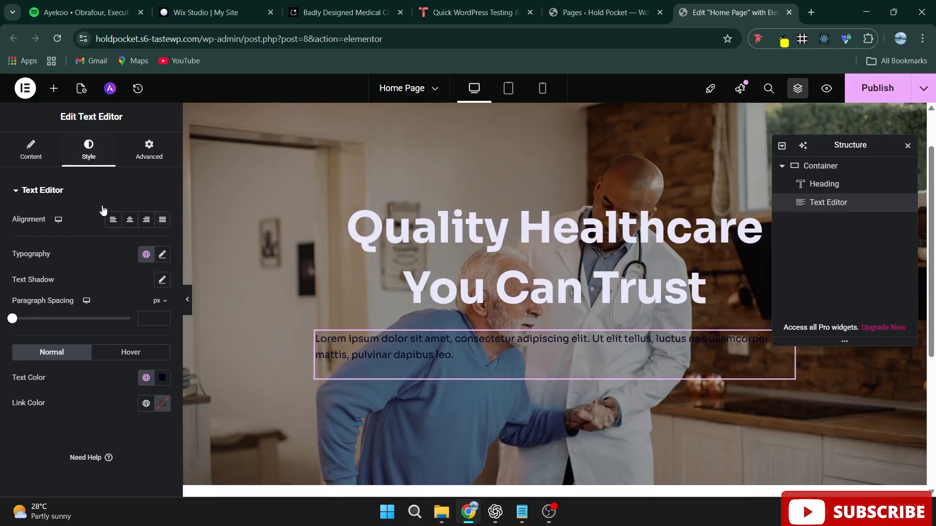
click(130, 220)
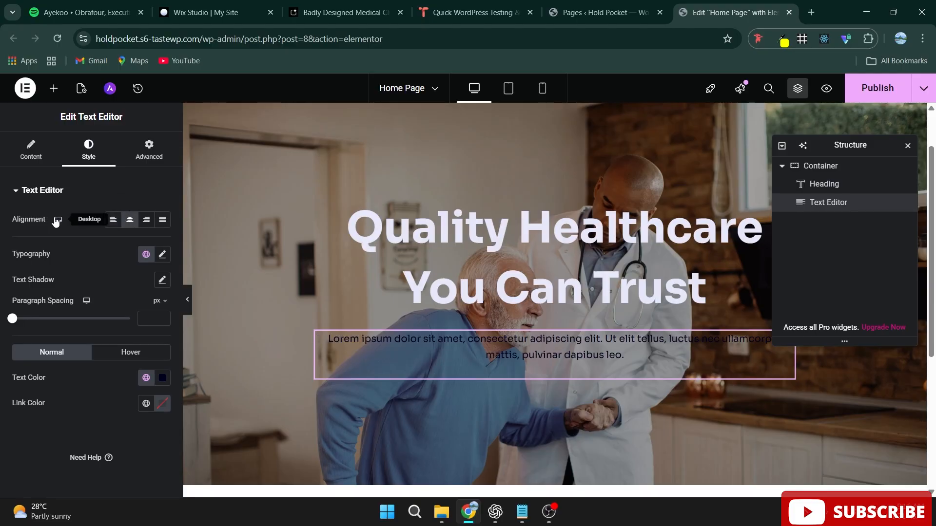
click(30, 155)
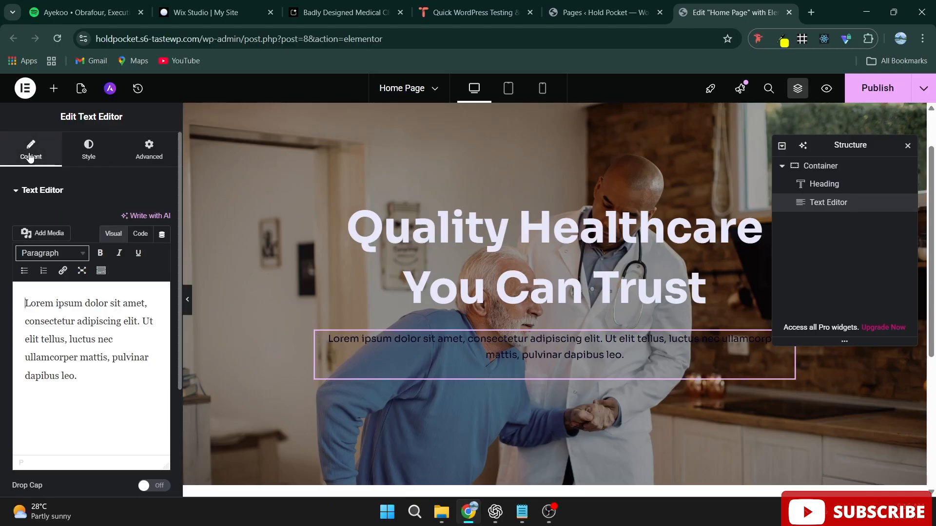
click(88, 152)
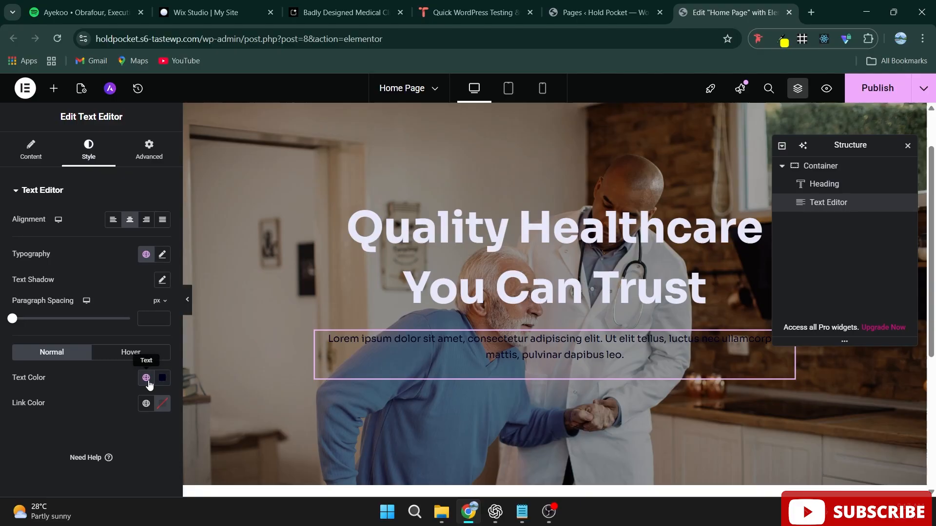
click(147, 380)
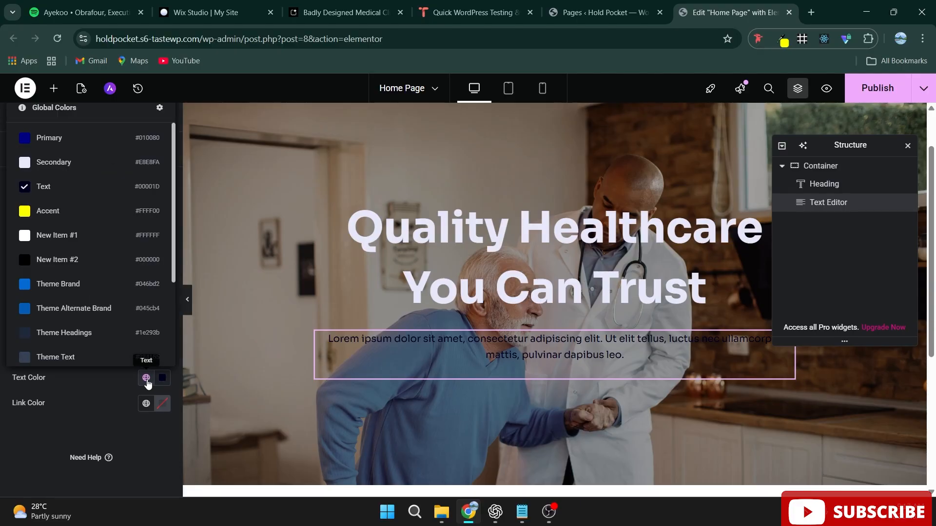
click(71, 163)
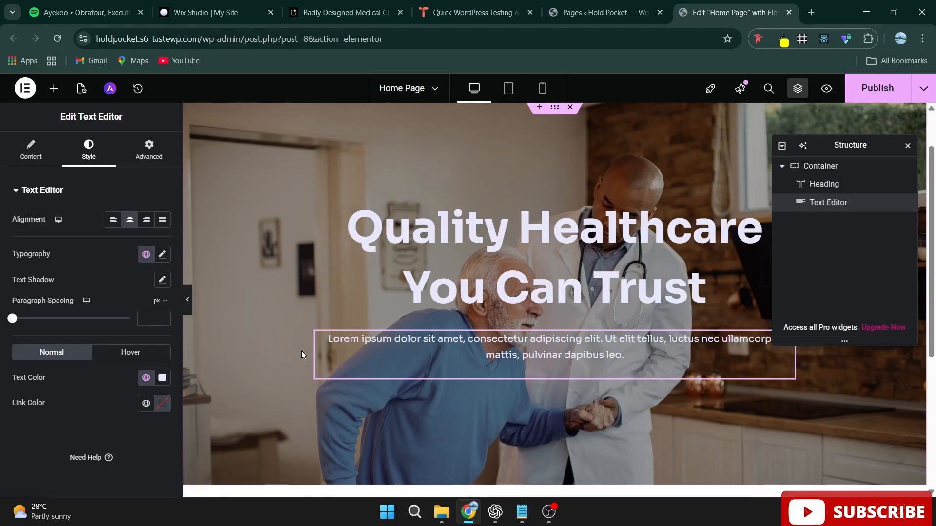
Replace the placeholder paragraph with "Family-owned clinic providing modern, same-day medical care with experienced professionals." copied from the Notepad notes, and publish the page
click(521, 516)
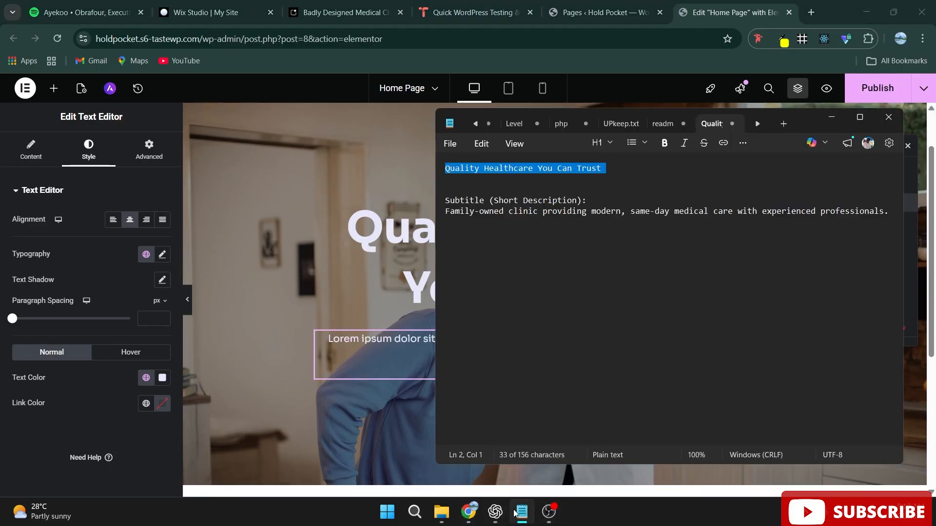
triple_click(571, 216)
key(ctrl+c)
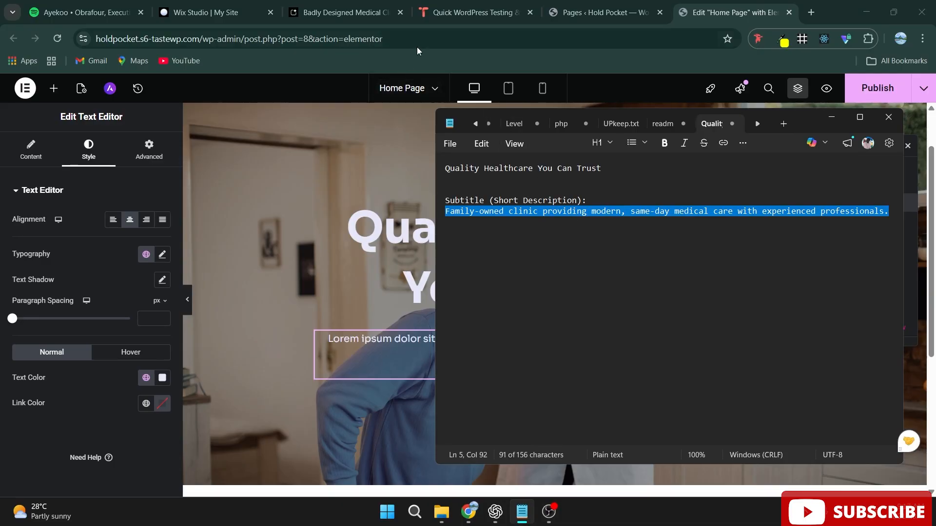
click(417, 44)
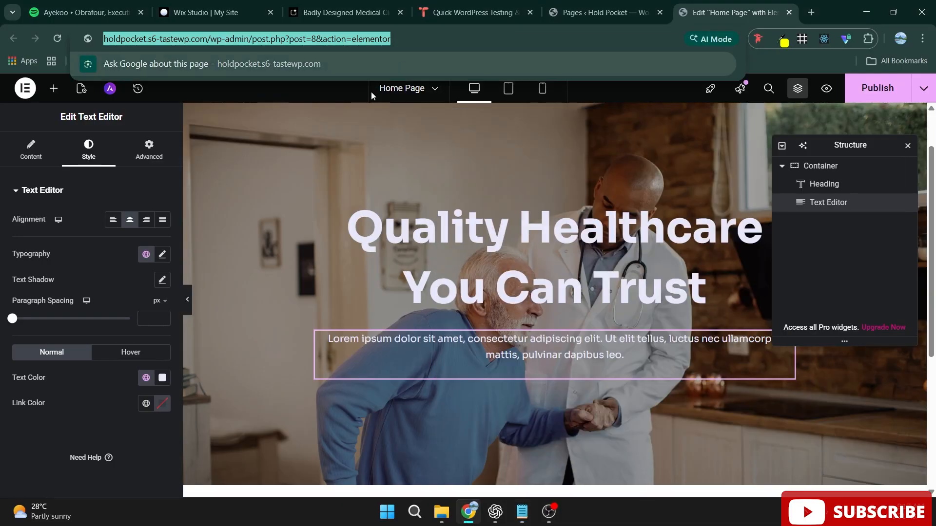
click(146, 378)
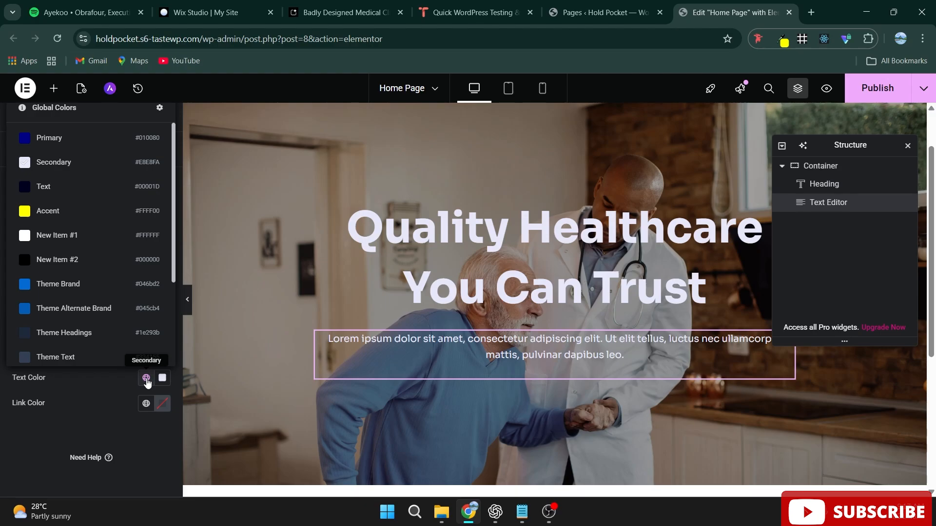
click(124, 378)
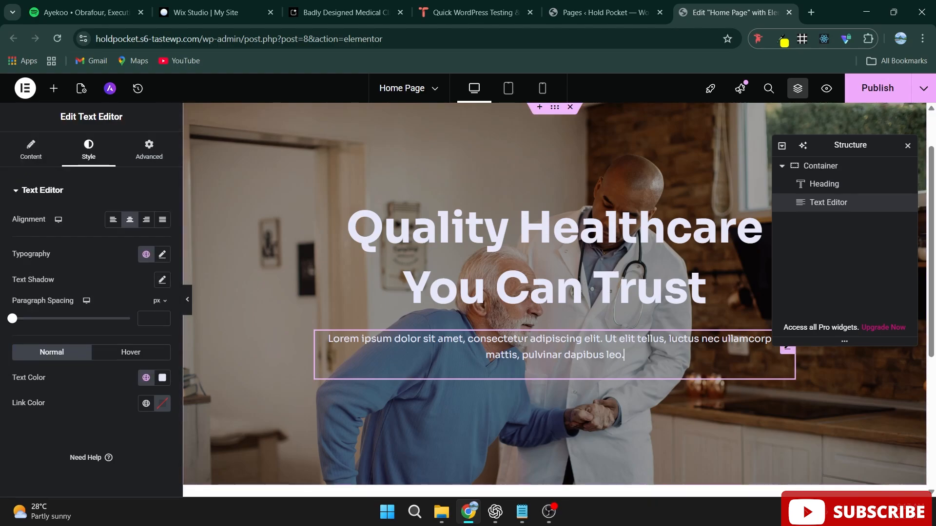
click(30, 149)
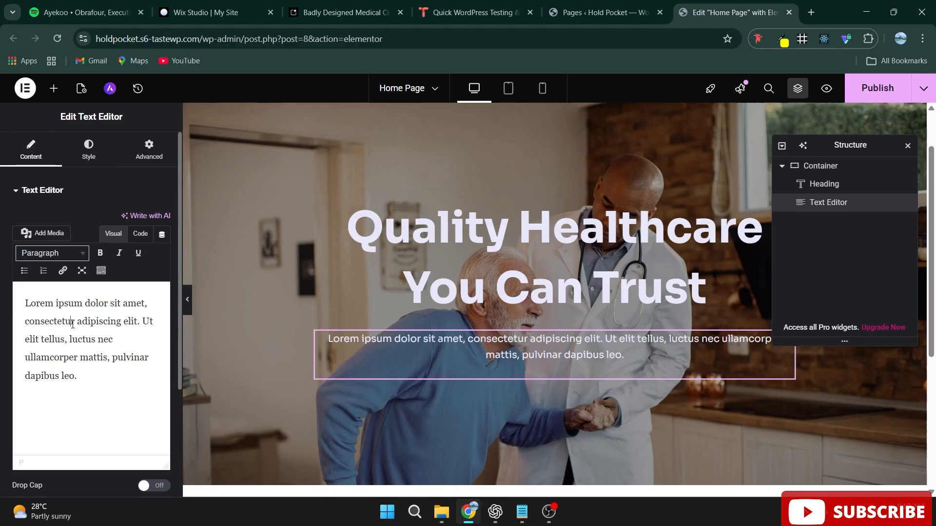
key(ctrl+a)
key(ctrl+v)
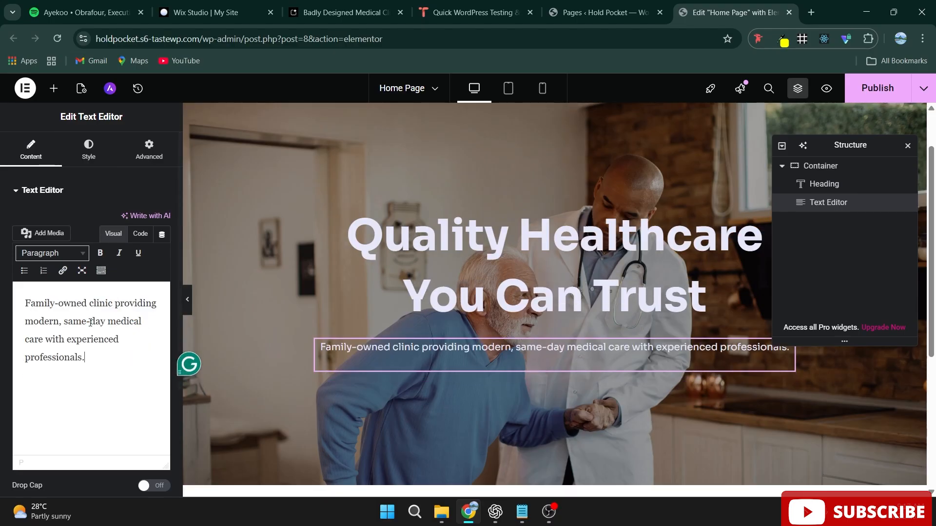
click(866, 92)
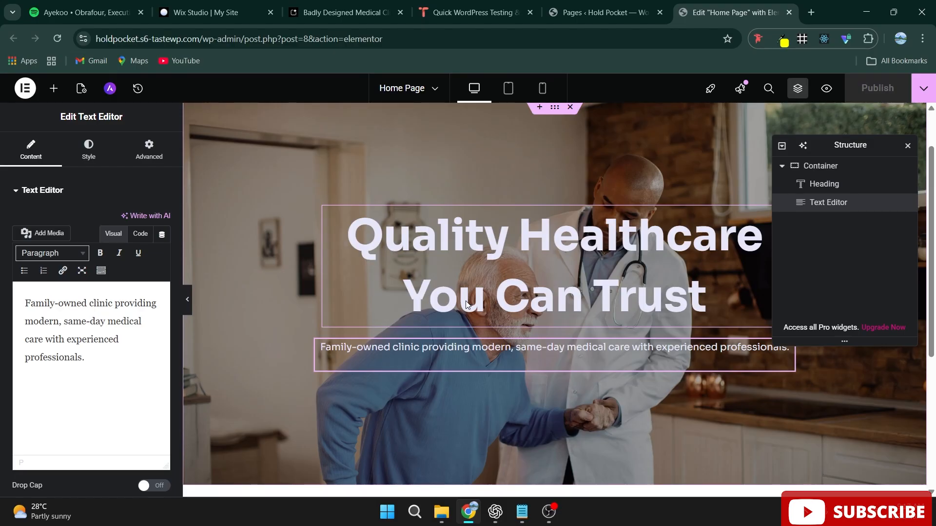
Search the widgets for "but" and add a Button widget below the subtitle paragraph in the hero container
click(54, 88)
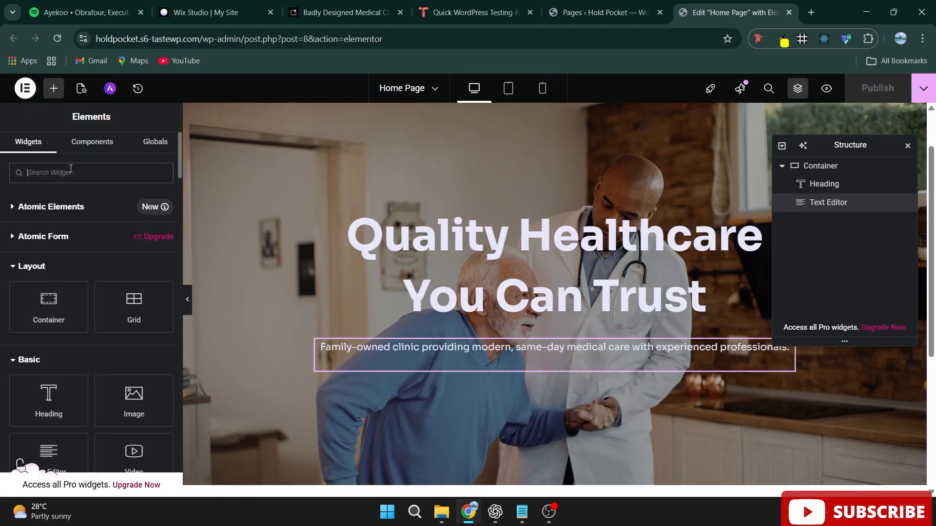
text(cl)
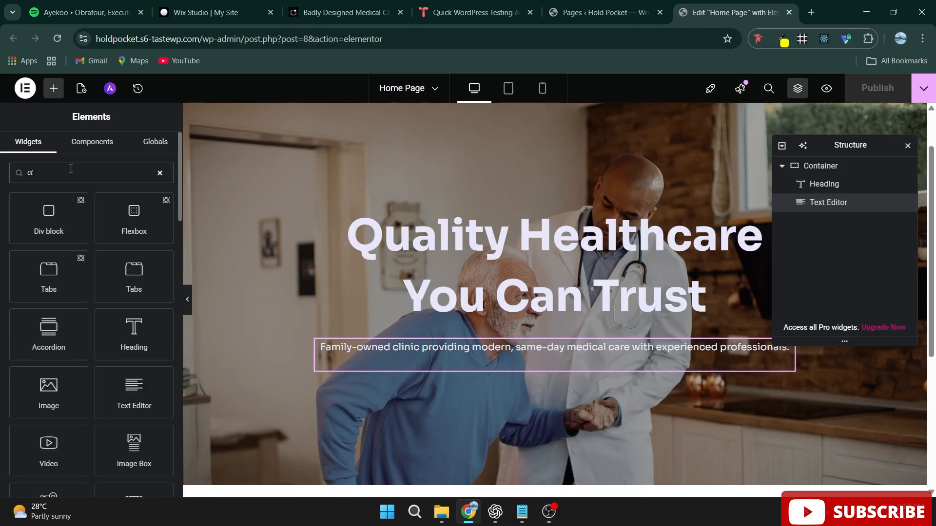
key(BackSpace)
key(BackSpace)
text(but)
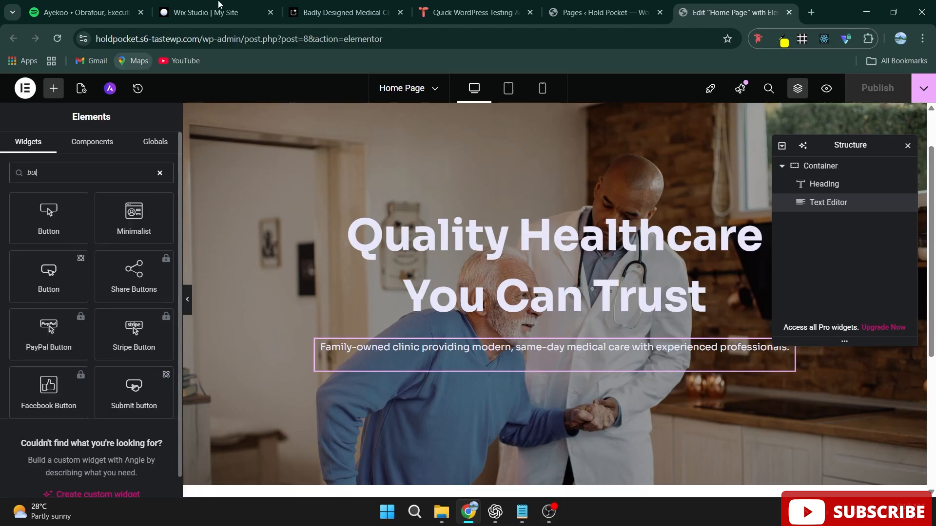
drag(48, 214, 554, 379)
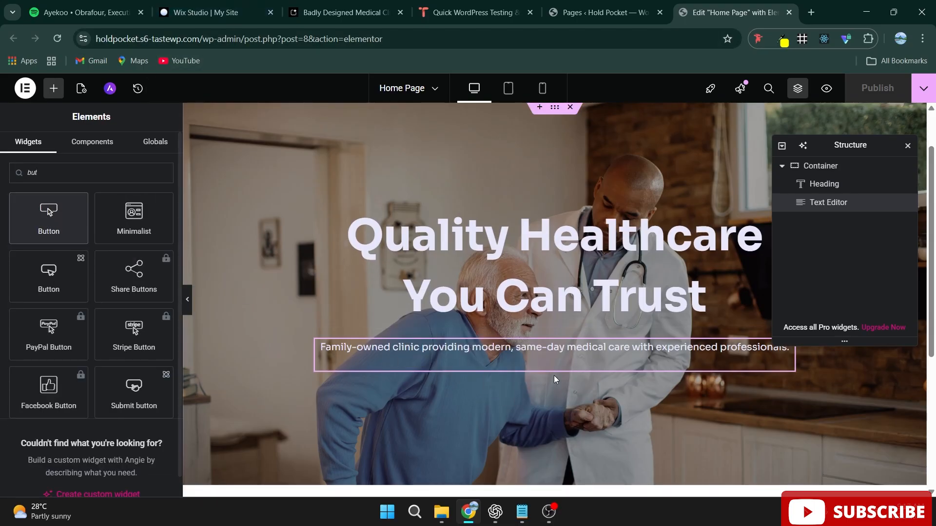
Place the Button widget below the subtitle paragraph in the hero container
scroll(555, 373, up, 2)
scroll(561, 344, down, 5)
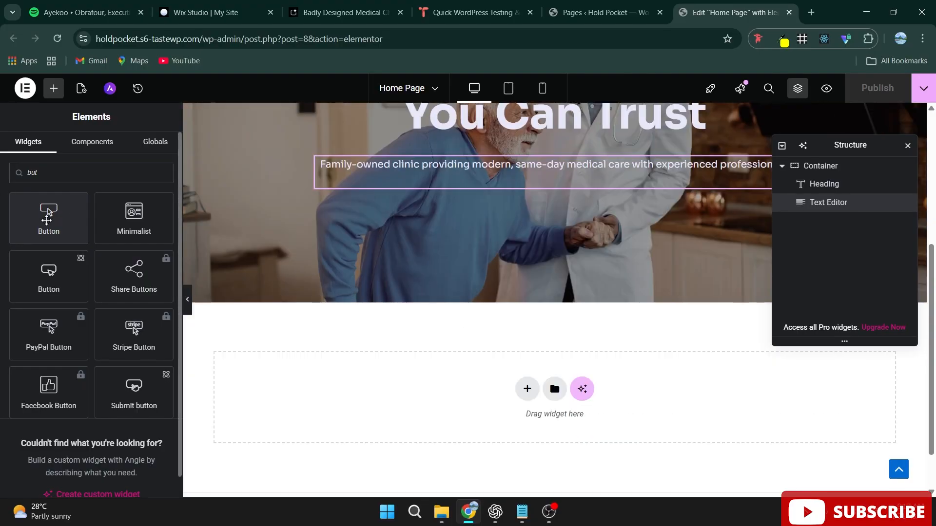
drag(47, 214, 566, 177)
scroll(566, 177, up, 4)
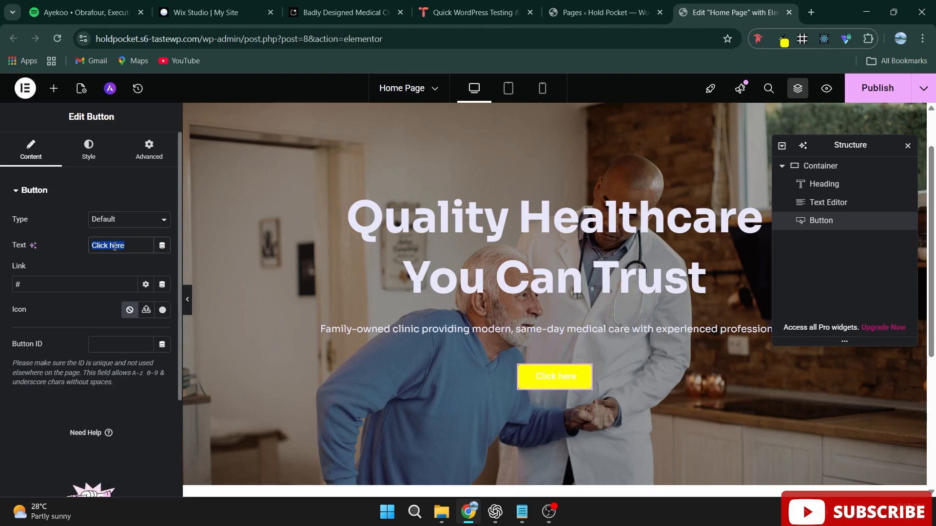
Change the hero button's text to "Book Appointment"
text(B)
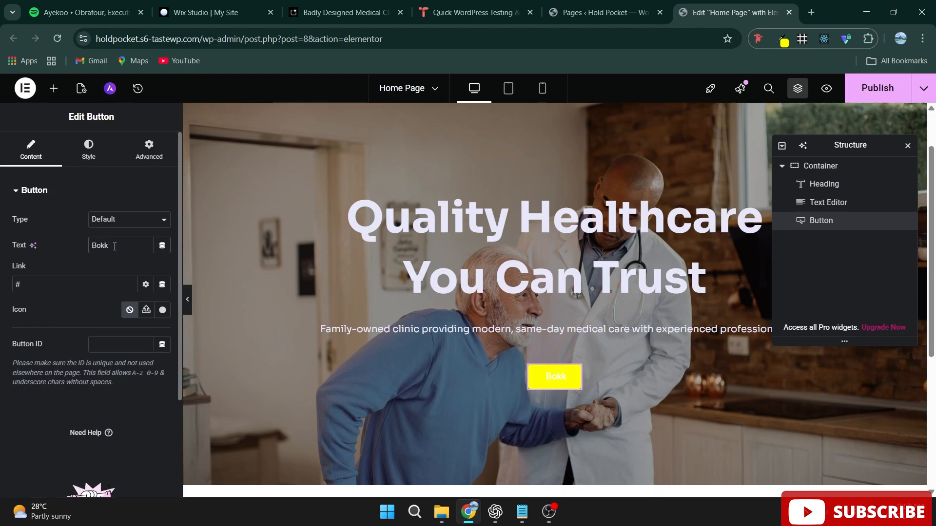
text(ook Appo)
text(ion)
key(BackSpace)
key(BackSpace)
text(ntment)
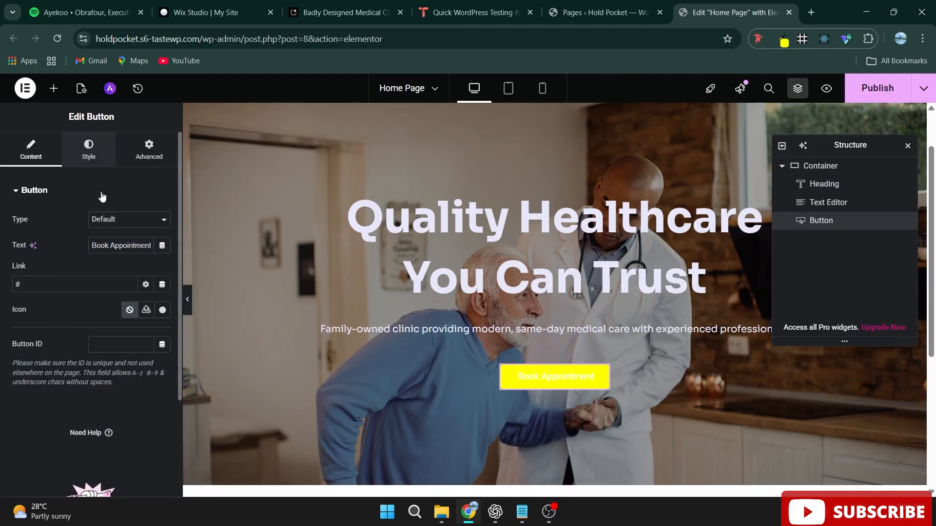
Set the hero button's text color to the global Text color #00001D and publish the page
click(88, 148)
click(146, 373)
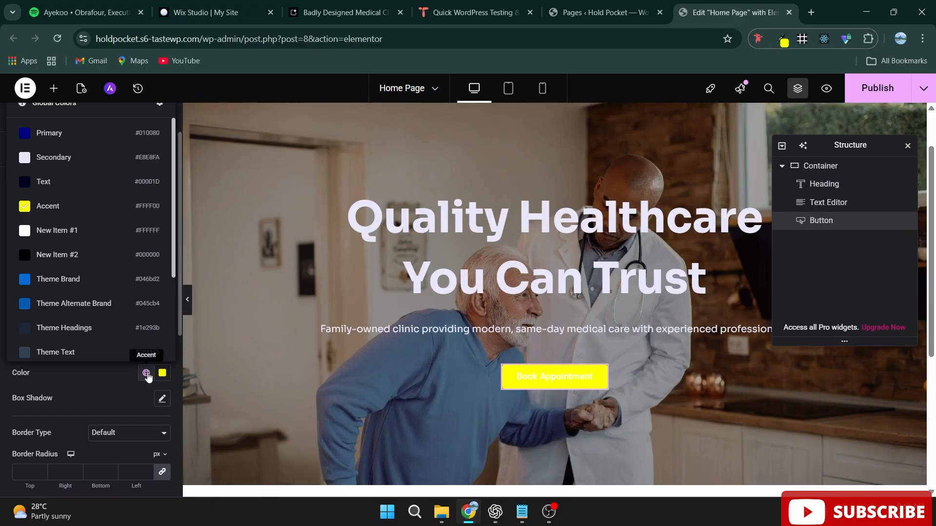
click(51, 186)
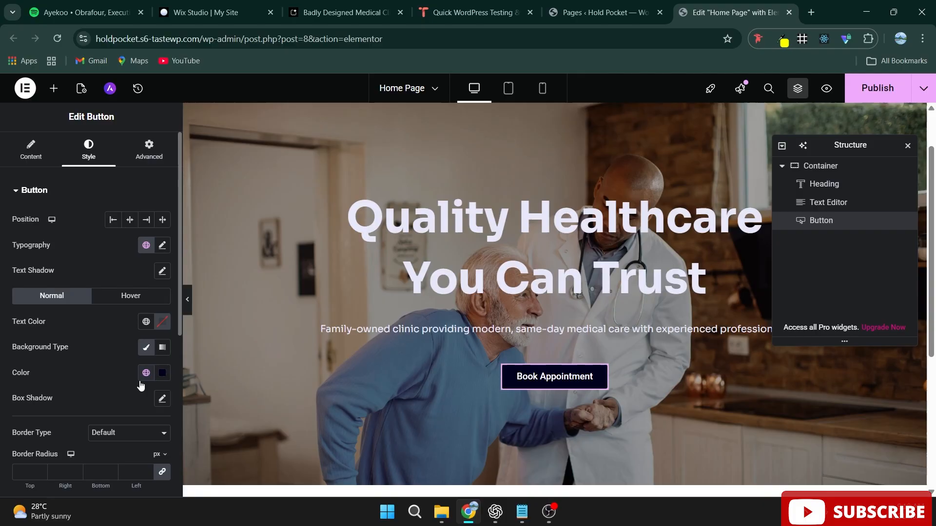
click(150, 325)
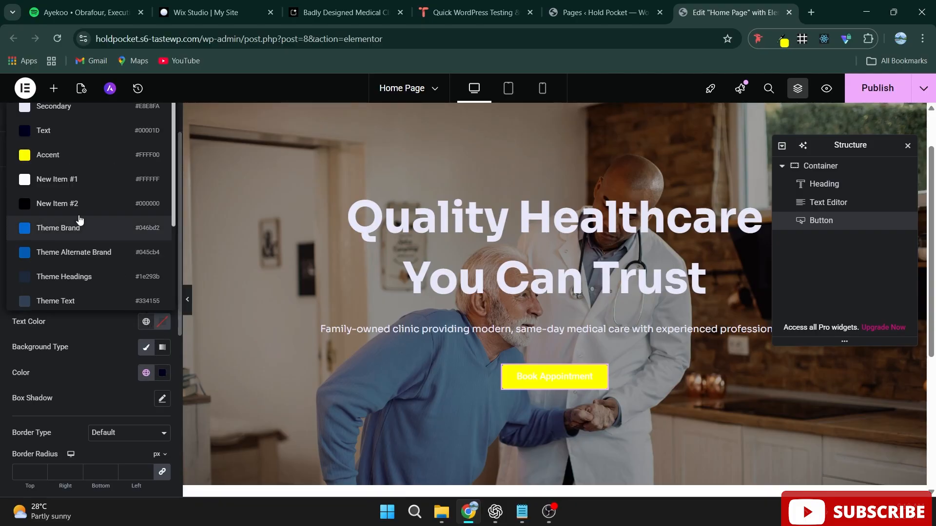
click(80, 132)
click(860, 92)
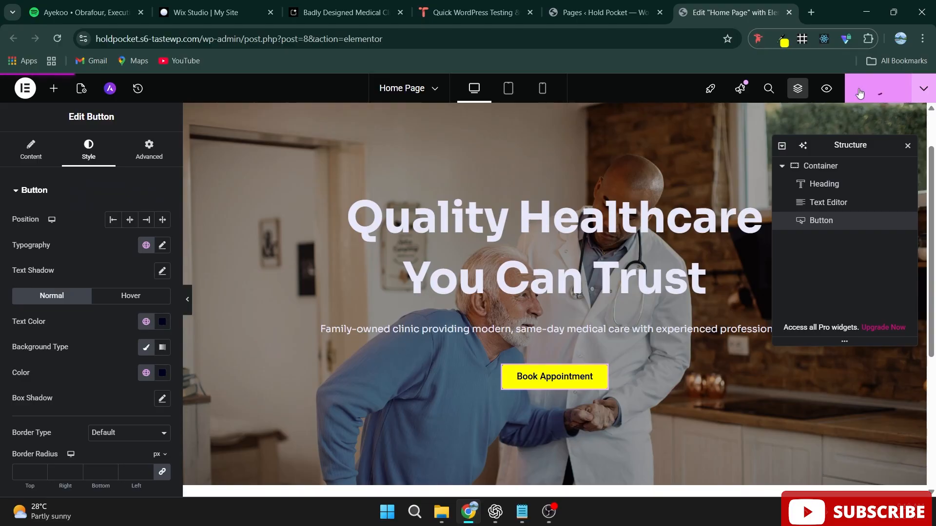
Review the finished hero section at full width and compare it with the original badly designed clinic page
scroll(592, 240, down, 4)
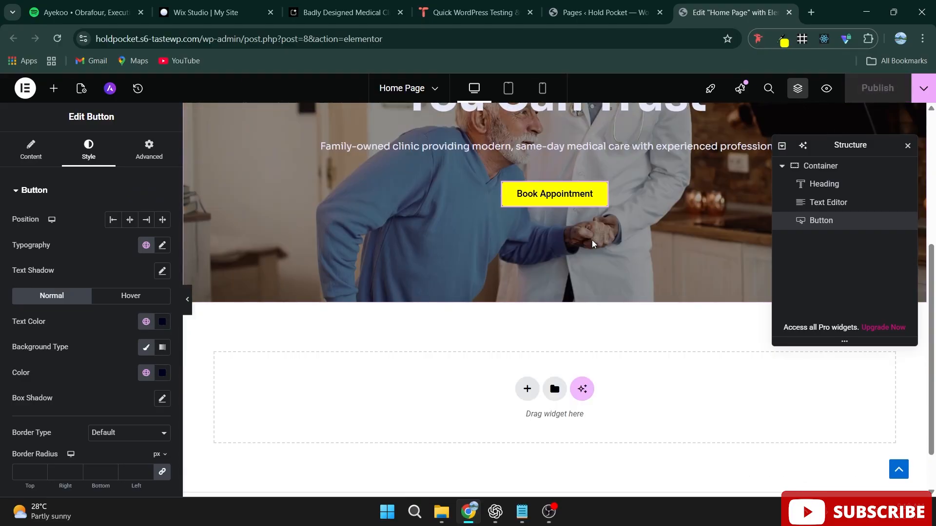
scroll(257, 326, up, 3)
click(191, 300)
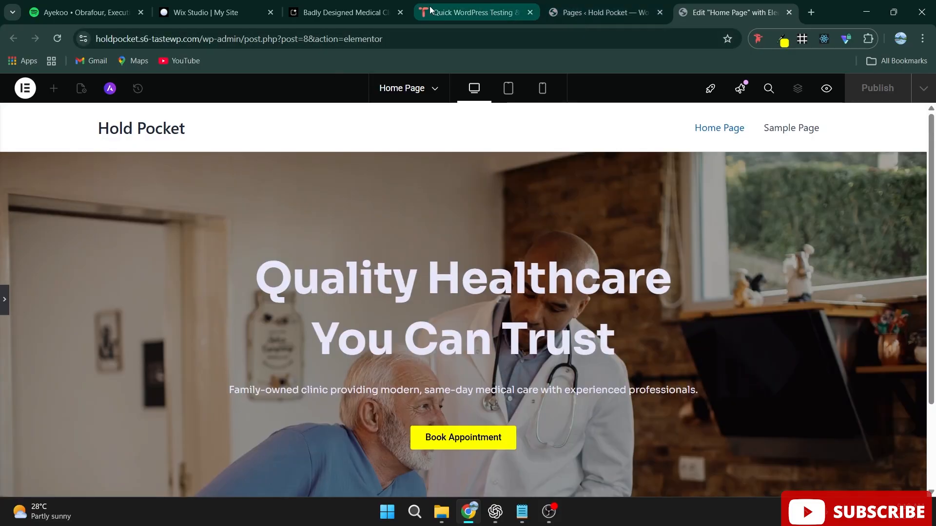
click(345, 12)
scroll(370, 246, up, 3)
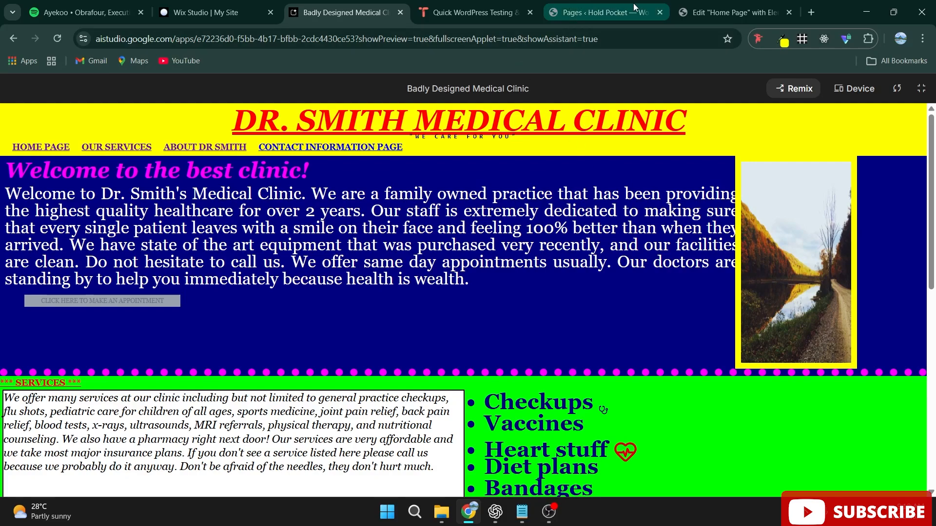
click(753, 4)
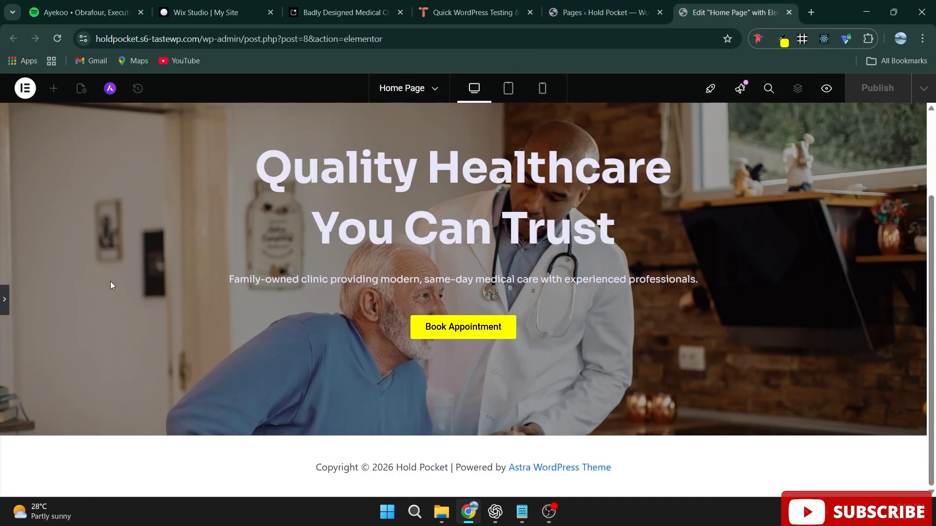
click(5, 302)
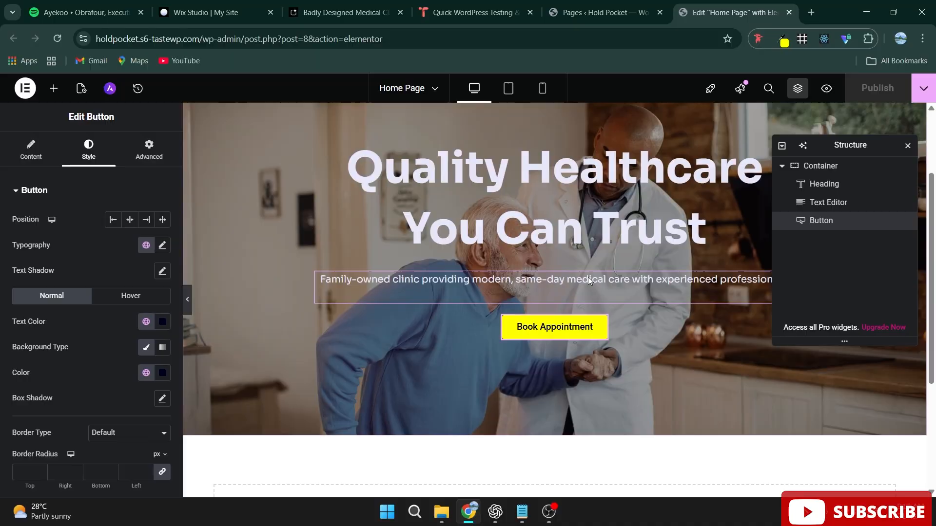
scroll(572, 417, down, 4)
click(525, 332)
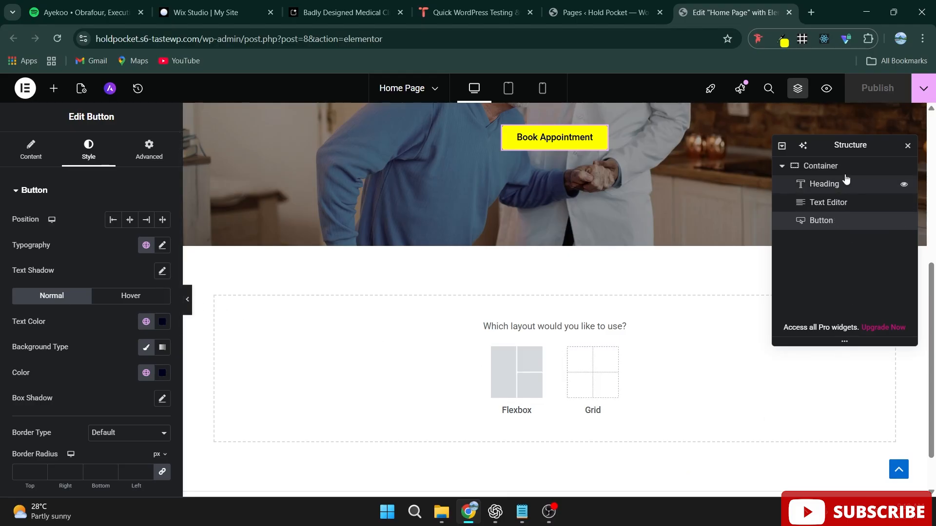
drag(858, 145, 548, 146)
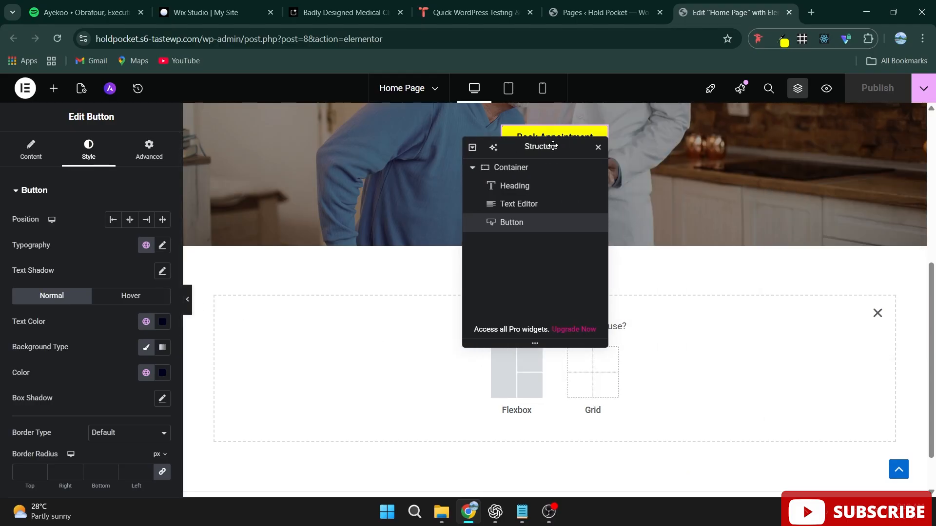
click(878, 313)
drag(532, 143, 868, 145)
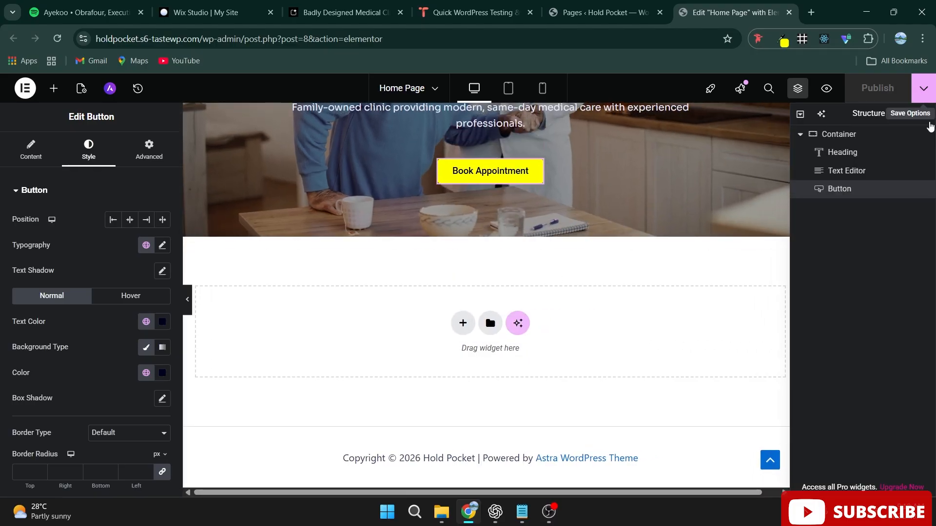
drag(868, 113, 799, 159)
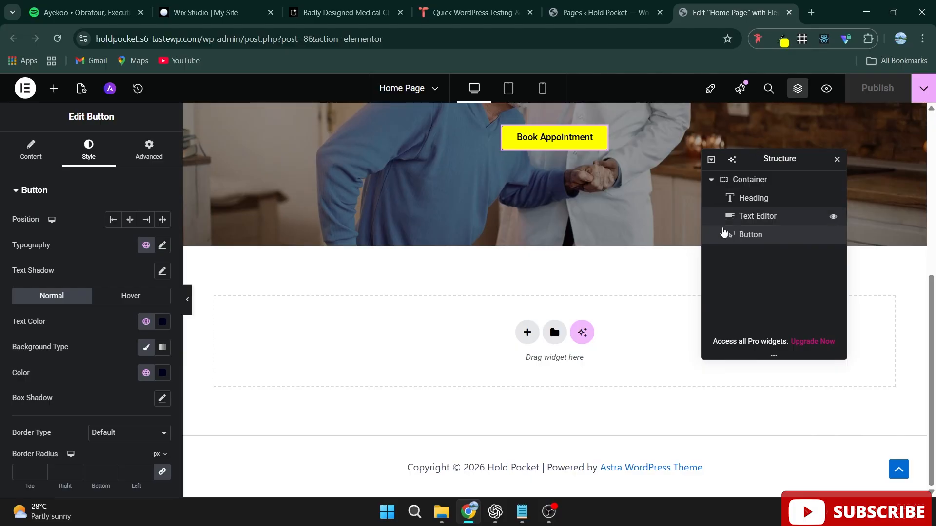
Import elementor-about-section-2026-03-19.json from the WORDPRESS TEMPLATES folder on drive F: into the template library, enabling unfiltered file uploads
click(550, 336)
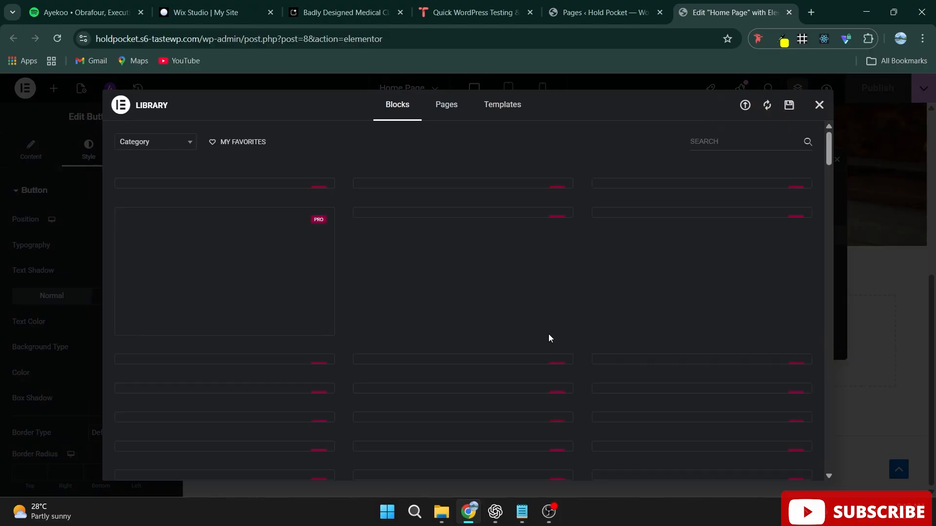
click(505, 103)
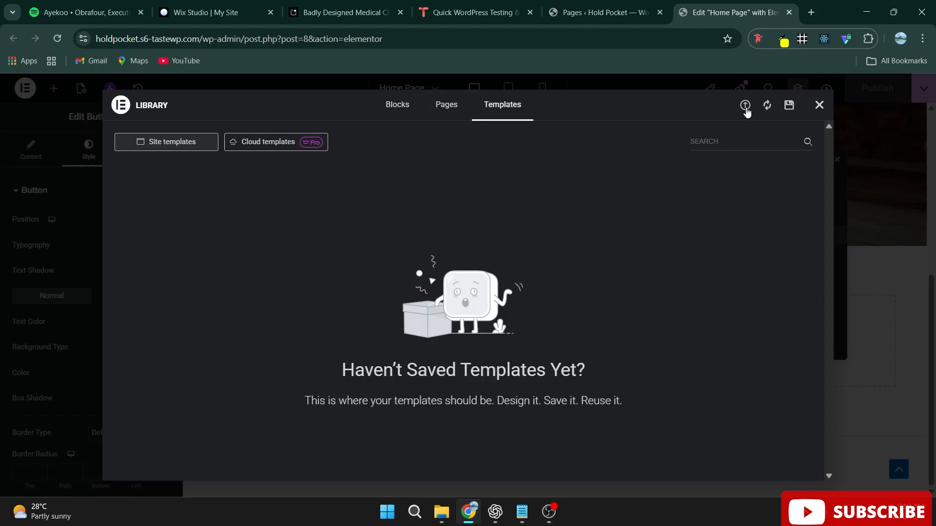
click(745, 106)
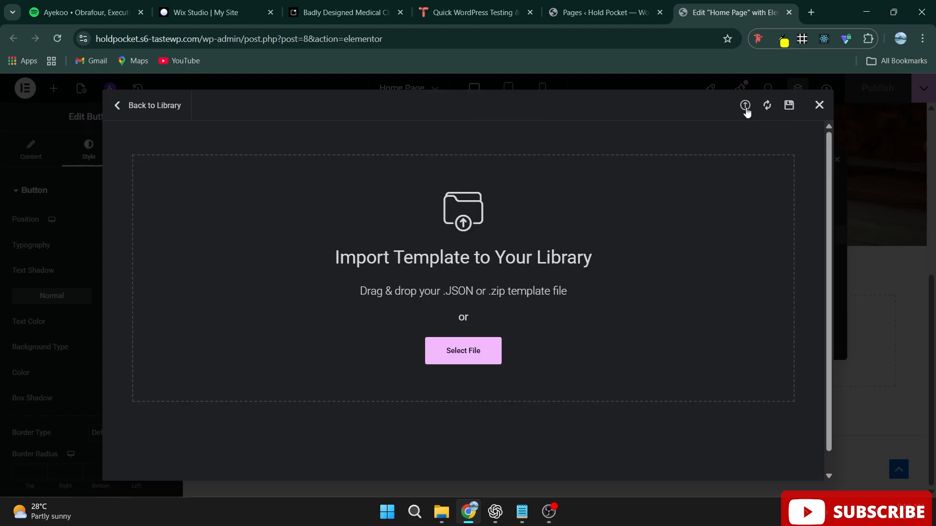
click(455, 355)
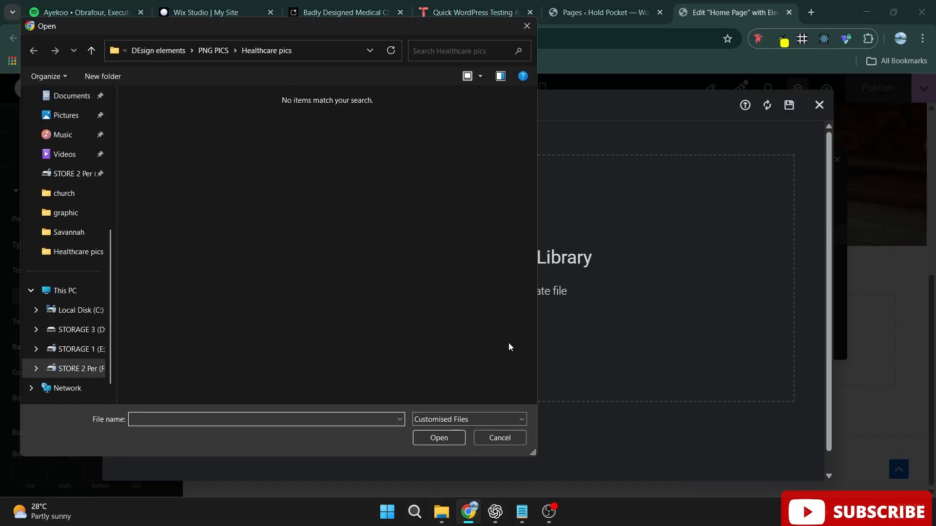
scroll(64, 358, down, 1)
click(67, 354)
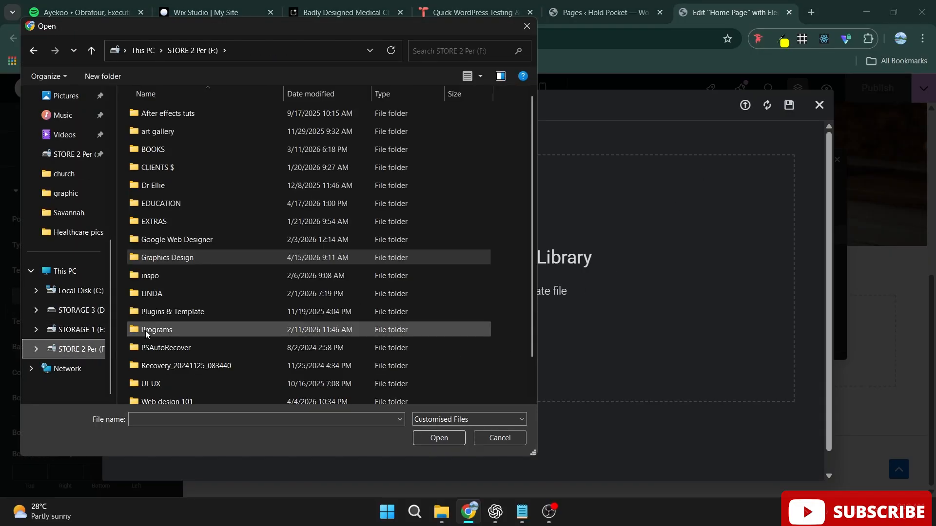
scroll(229, 338, down, 1)
double_click(192, 378)
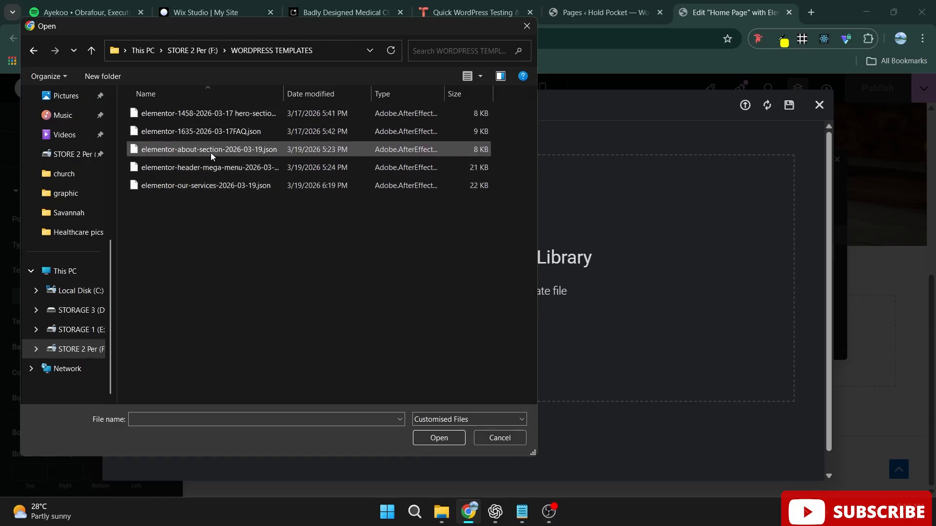
click(244, 155)
click(449, 433)
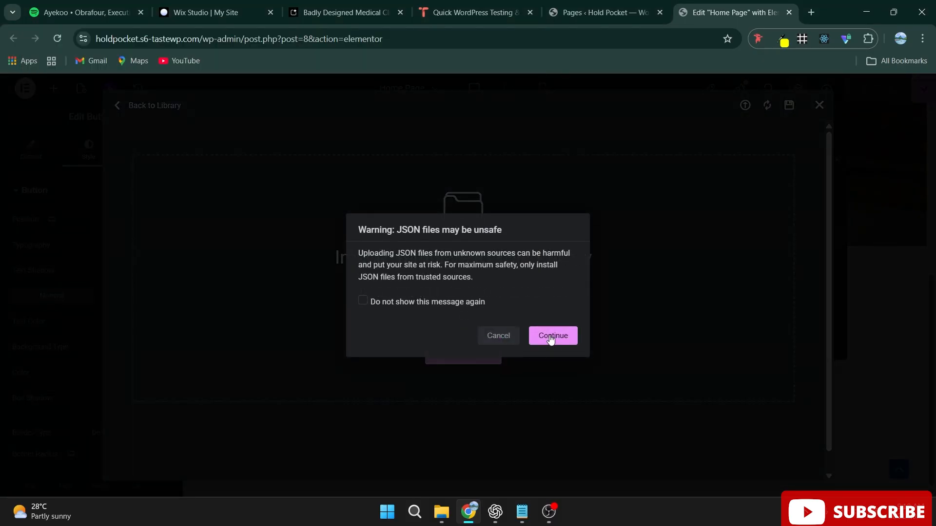
click(551, 338)
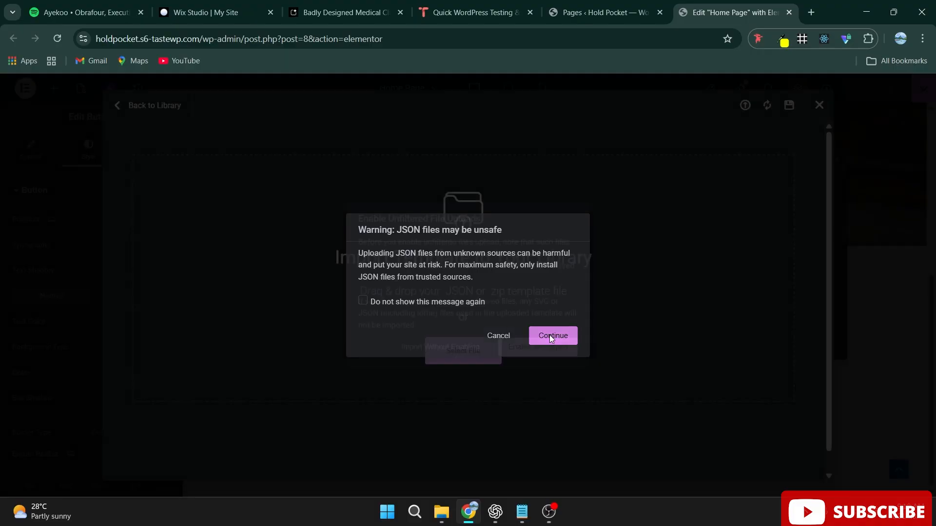
click(551, 349)
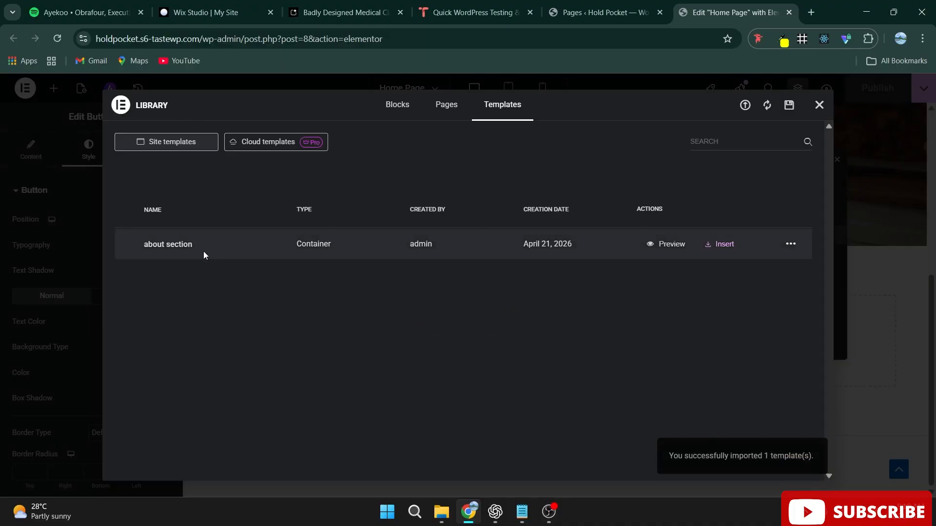
Insert the imported "about section" template below the hero and set its heading to "DR. SMITH MEDICAL CLINIC"
click(203, 250)
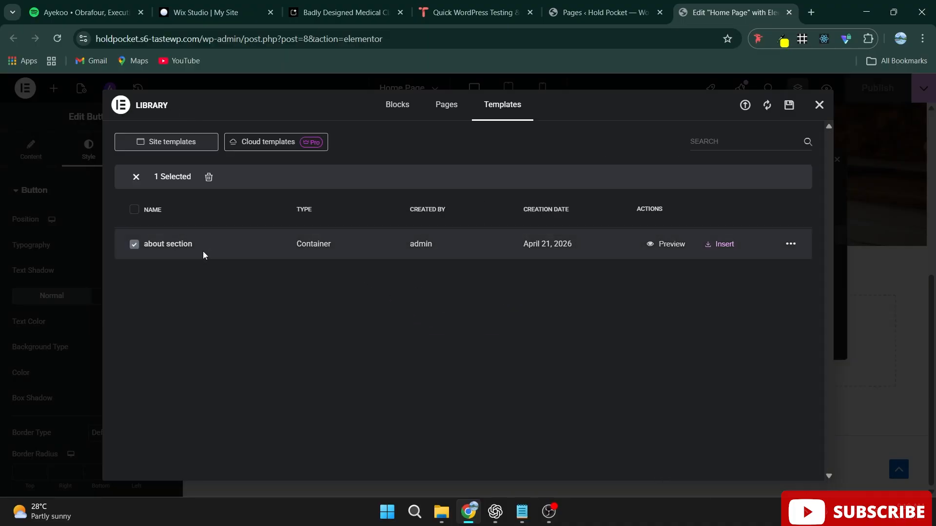
click(730, 245)
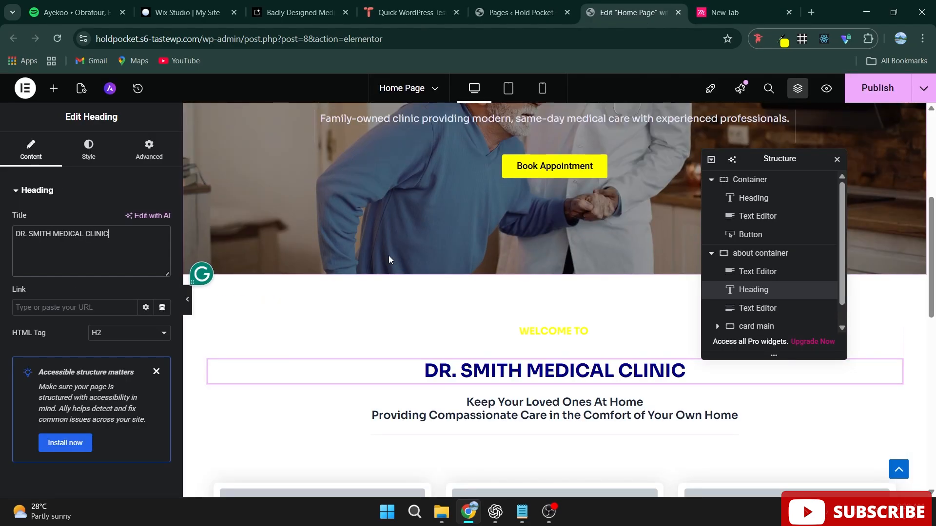
scroll(389, 260, down, 3)
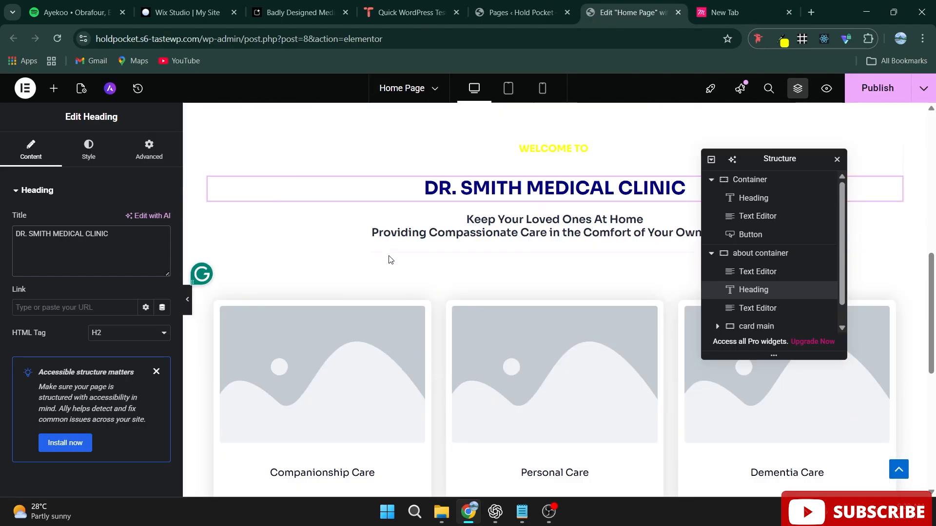
scroll(529, 289, up, 1)
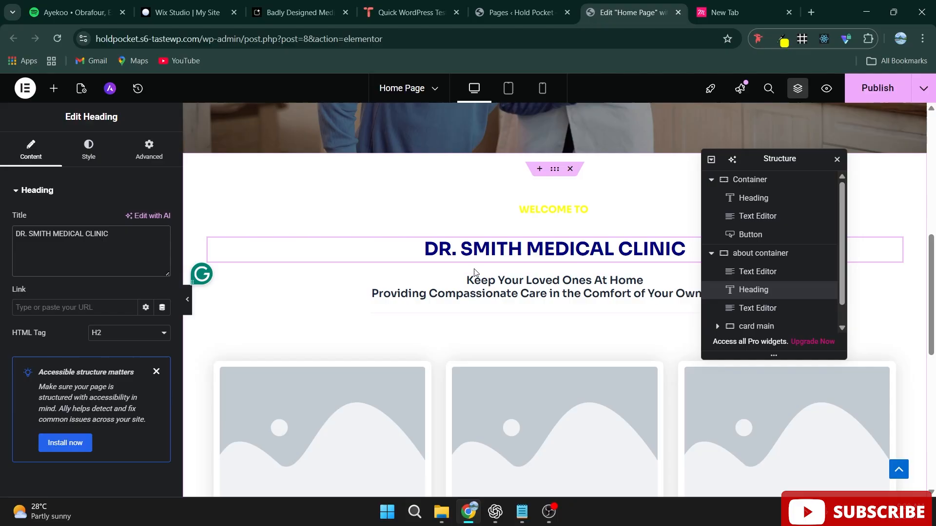
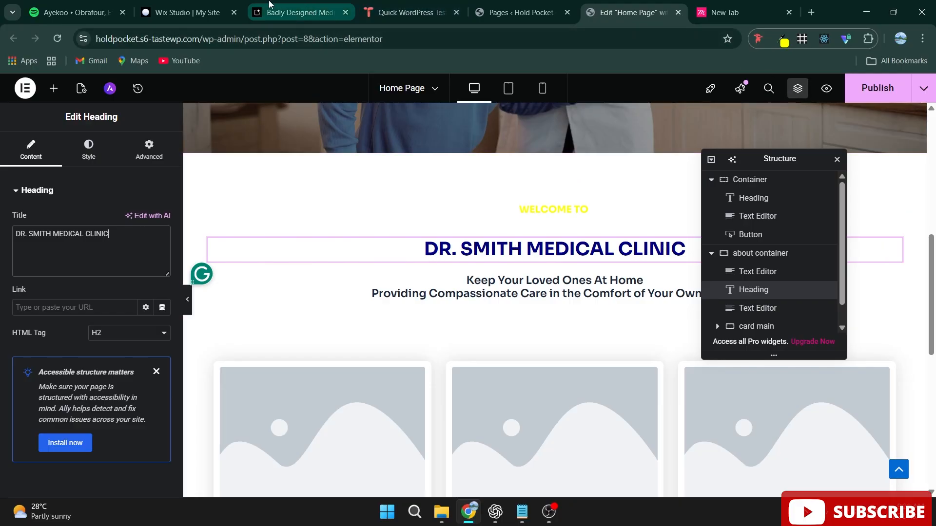
Check the original clinic page's wording, and set the Companionship Care card's image to male-health-worker-with-clipboard-discussing-with-caucasian-senior-woman-medication-dose-scaled.jpg from the media library
click(254, 10)
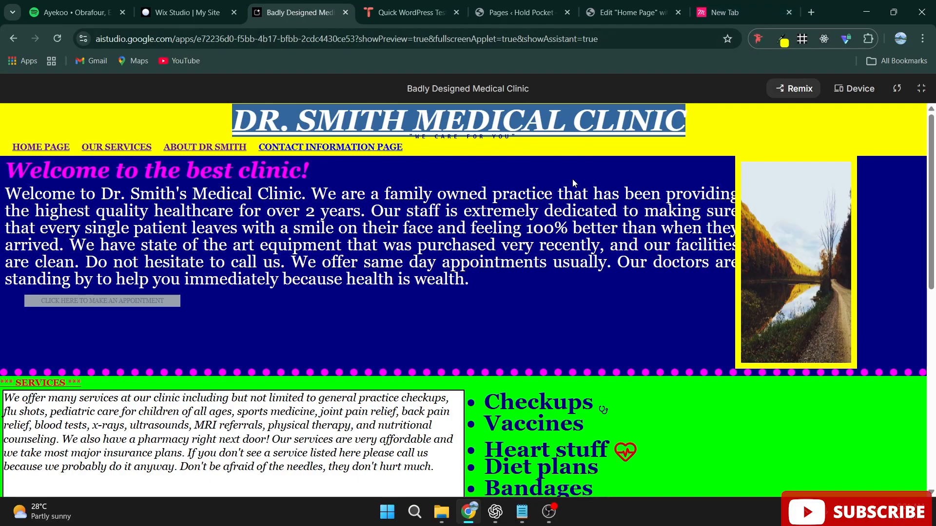
click(626, 12)
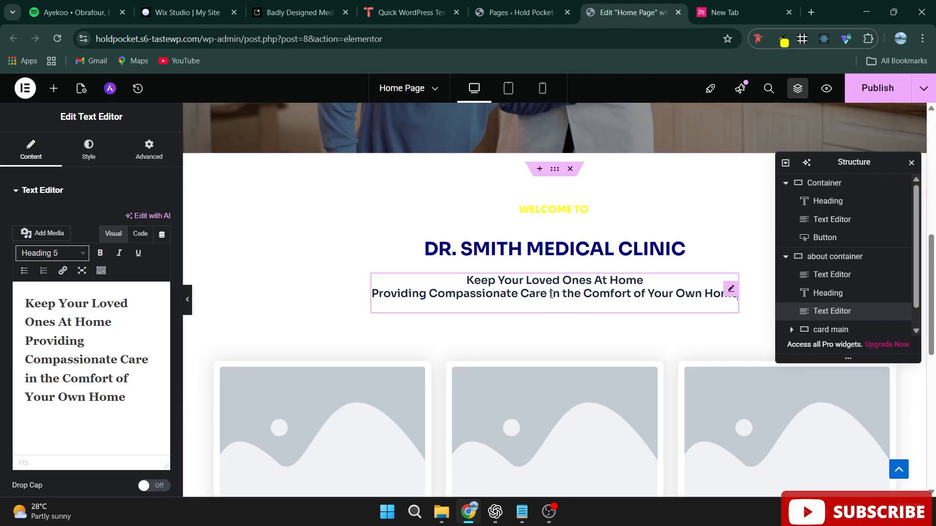
scroll(505, 305, down, 2)
click(364, 356)
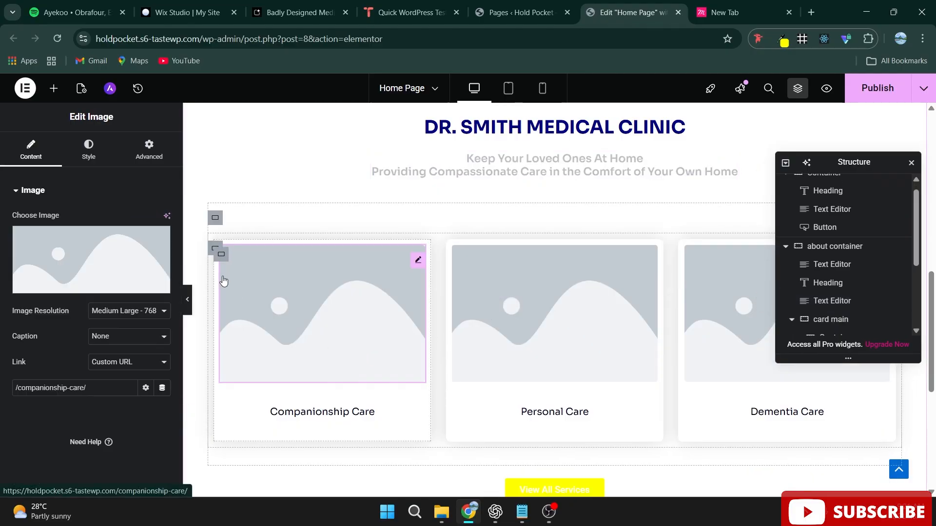
click(109, 289)
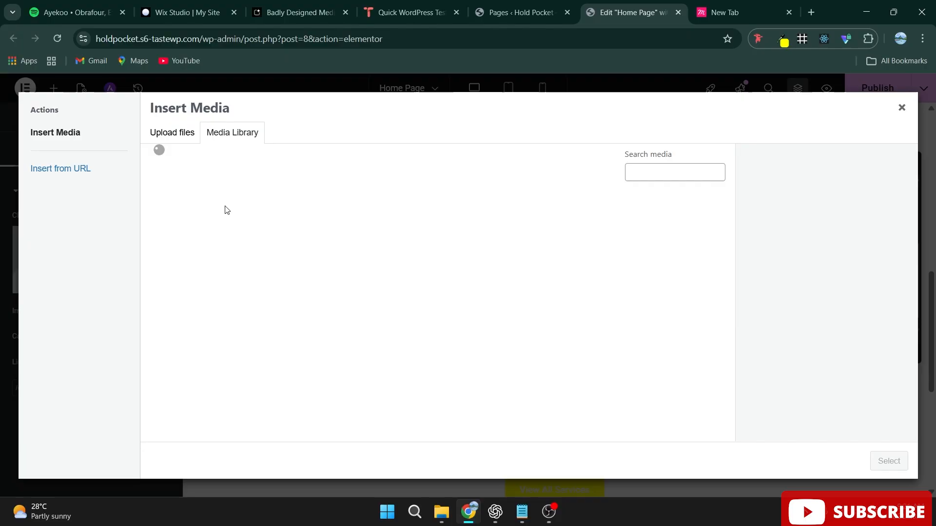
click(182, 138)
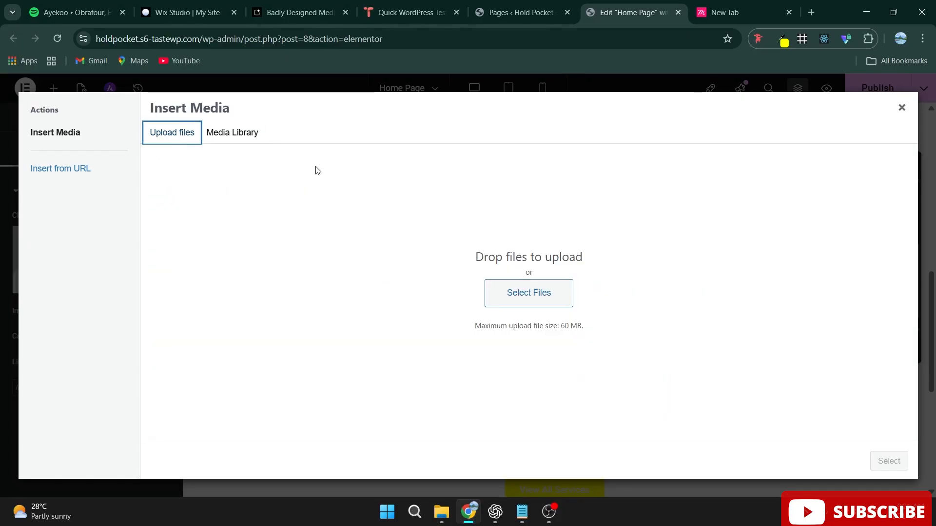
click(233, 133)
click(368, 348)
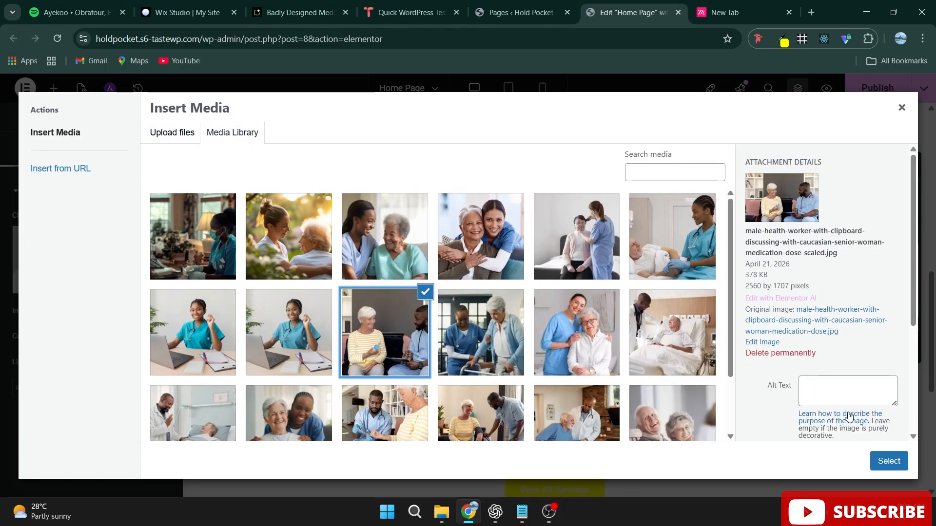
click(888, 461)
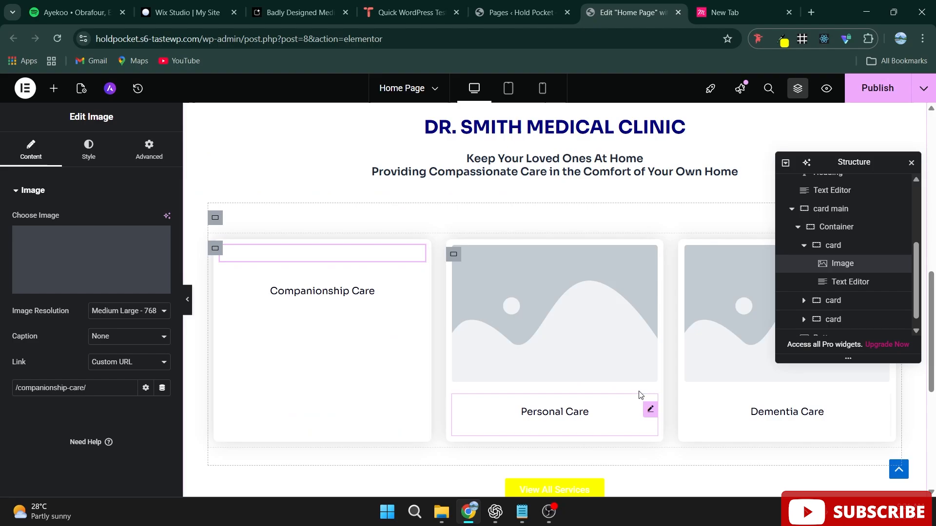
Set the Personal Care card's image to the caregiver portrait of a nurse embracing an elderly woman, 2560 by 1350 pixels, from the media library
click(524, 337)
click(71, 286)
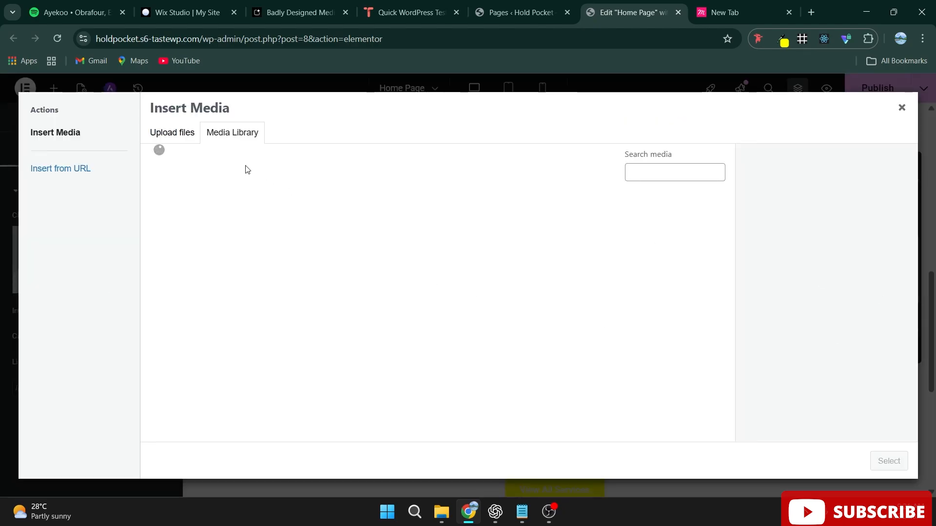
click(171, 140)
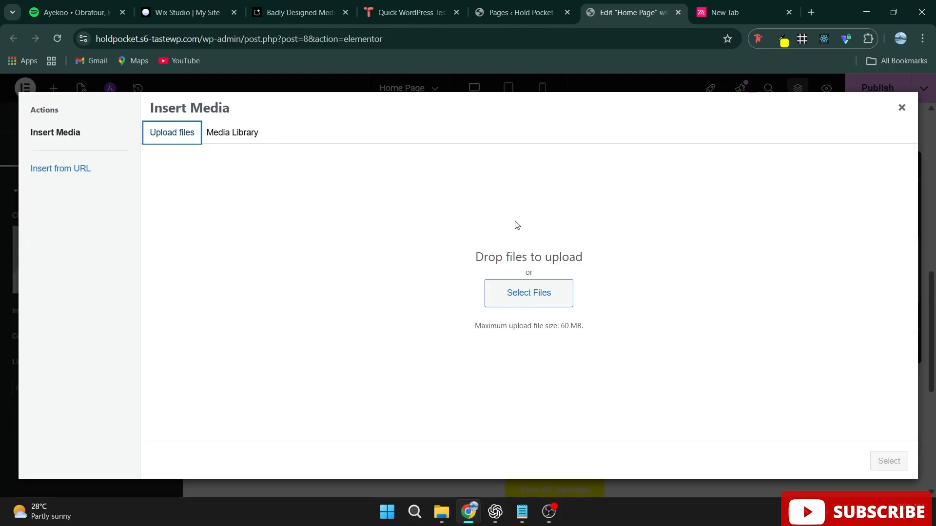
click(216, 135)
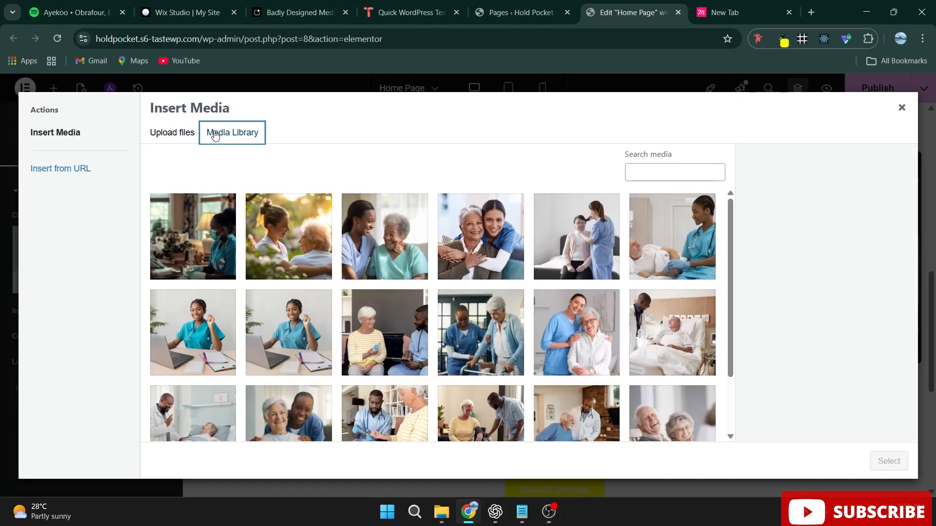
click(680, 329)
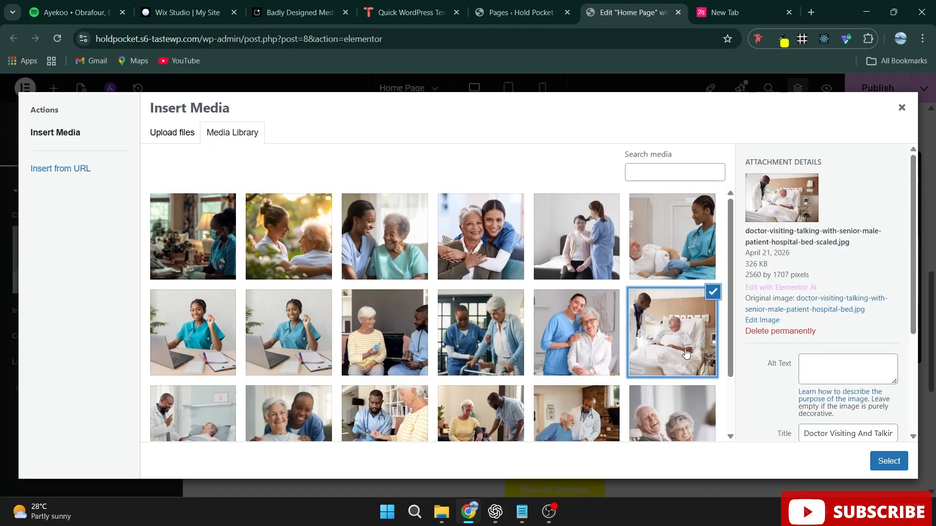
scroll(656, 408, down, 2)
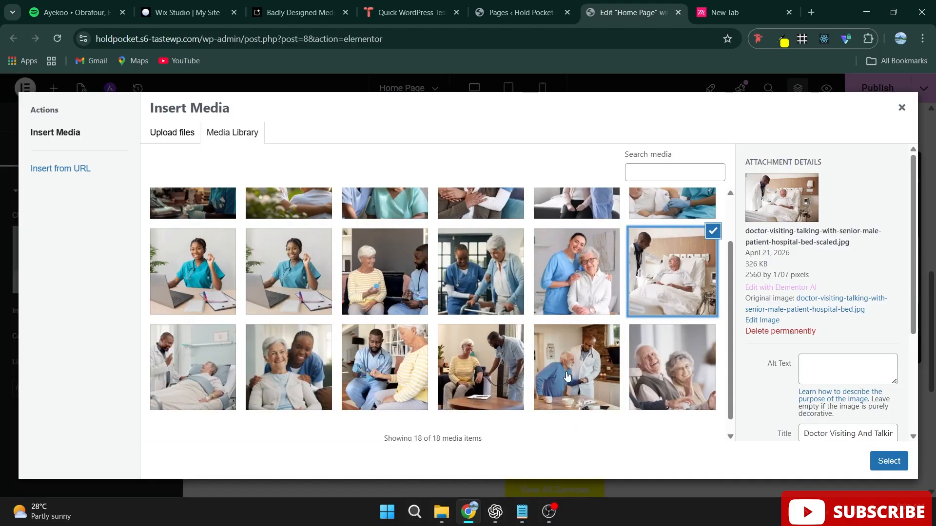
click(312, 367)
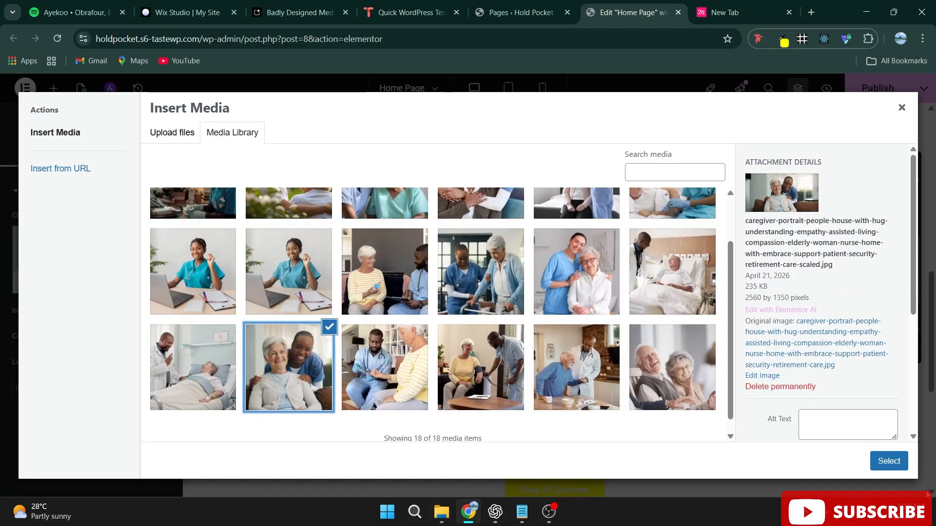
click(883, 467)
Set the Dementia Care card's image to realistic-scene-with-health-worker-taking-care-elderly-patient-2-scaled.jpg from the media library
click(731, 361)
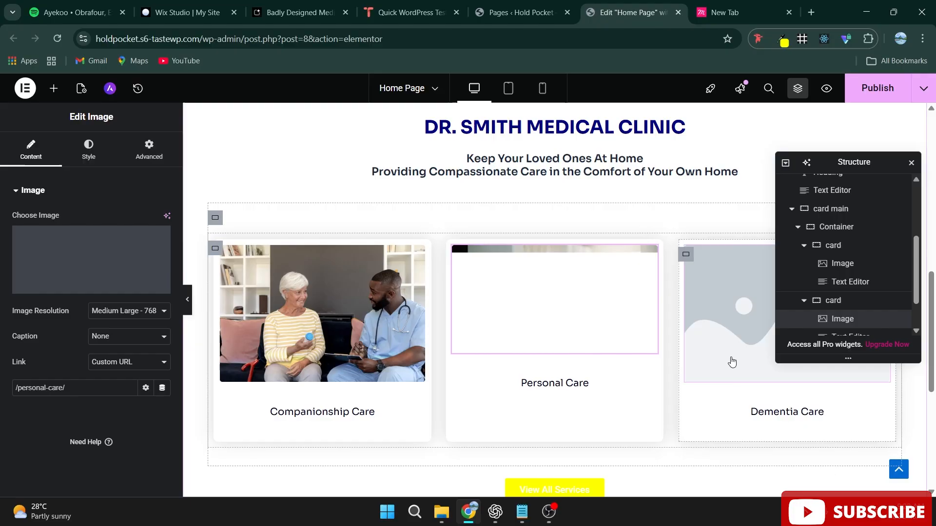
click(81, 285)
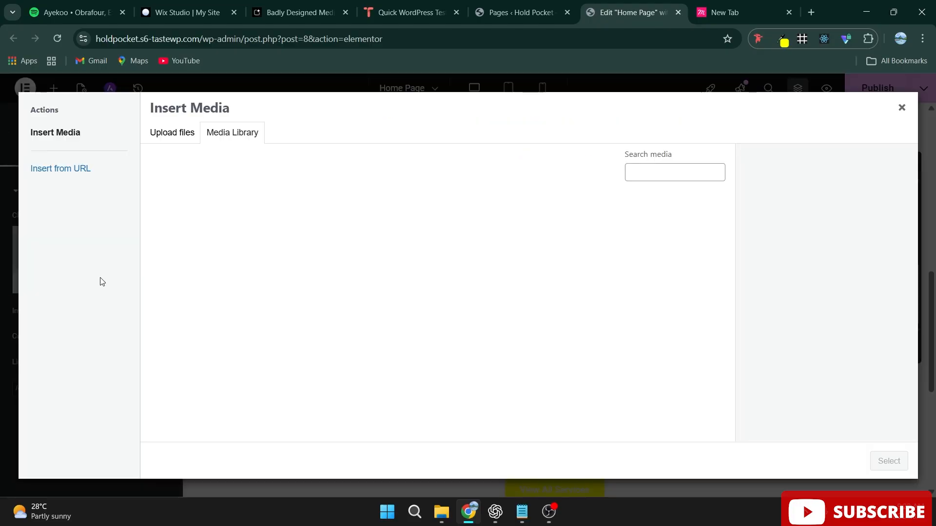
click(269, 229)
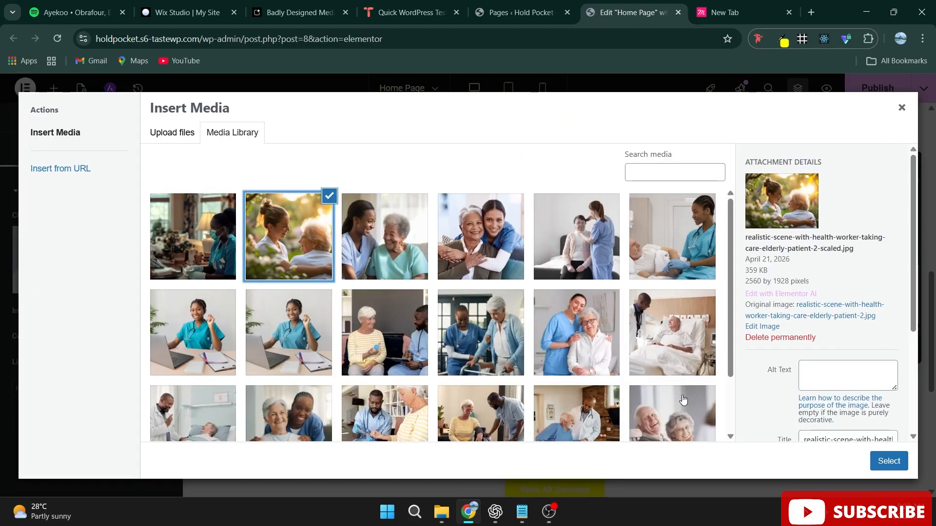
click(876, 456)
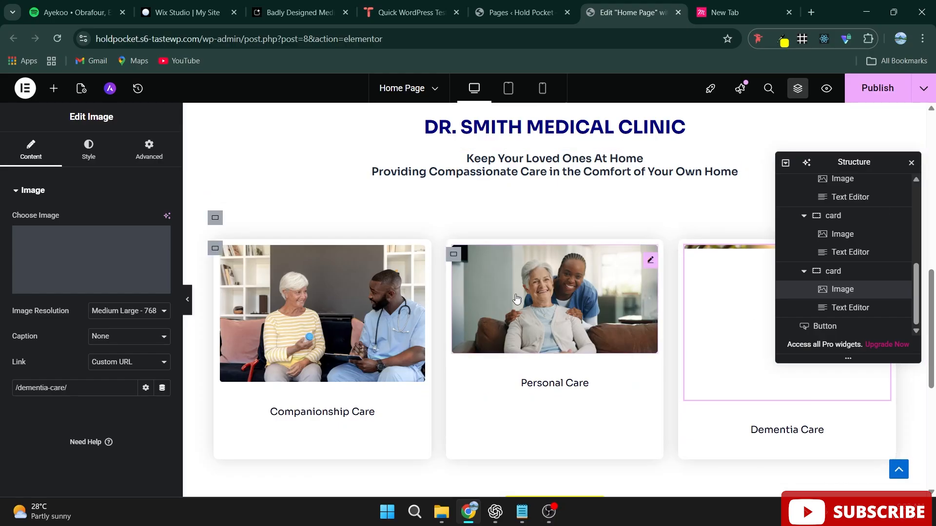
Reopen the Personal Care card's image choice and browse the media library for a replacement photo
click(546, 307)
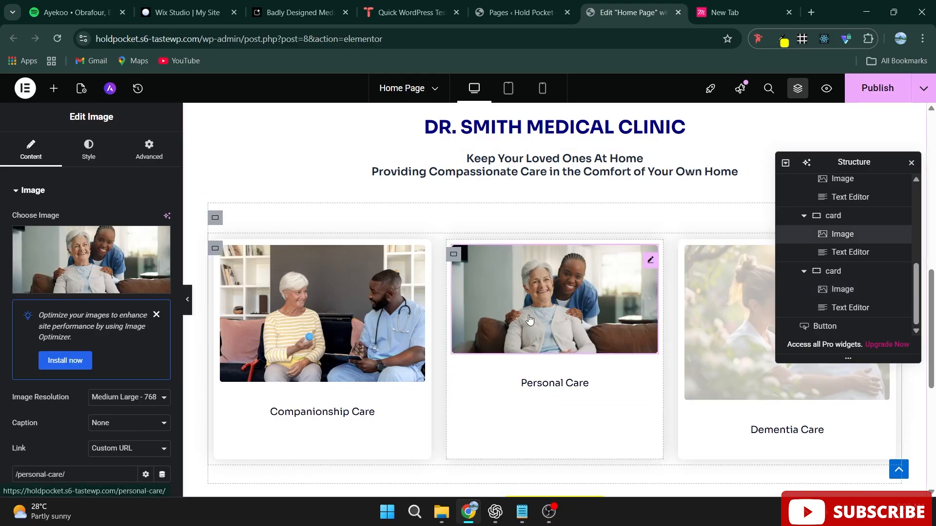
click(104, 266)
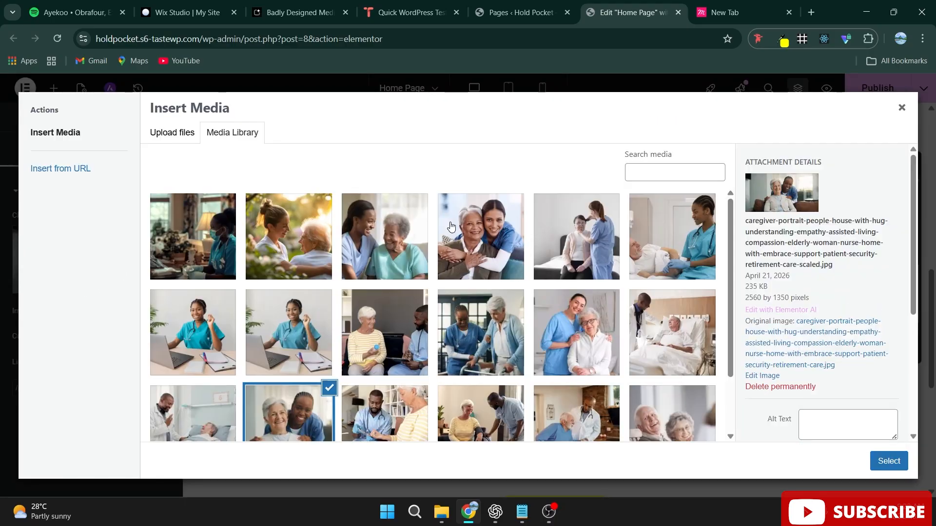
scroll(530, 336, down, 2)
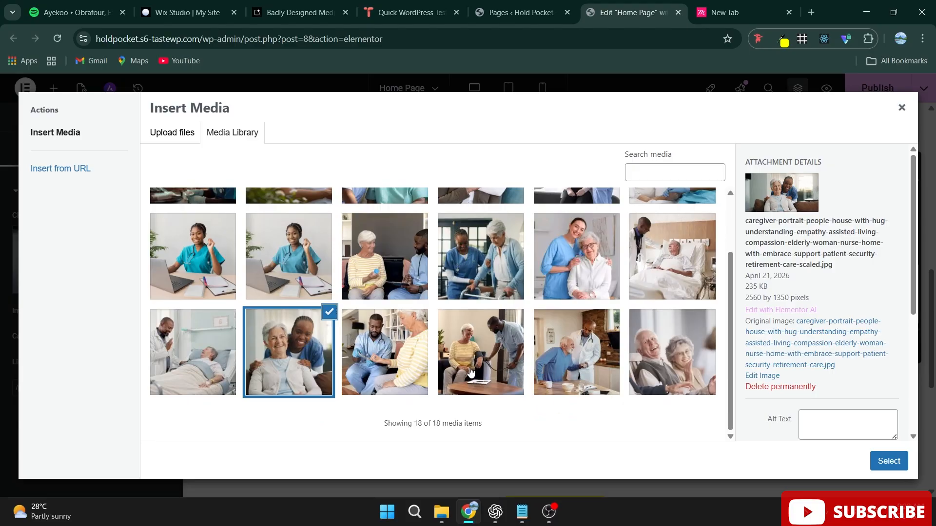
Set the Personal Care card image to the photo of a health worker measuring a senior woman's blood sugar
click(384, 361)
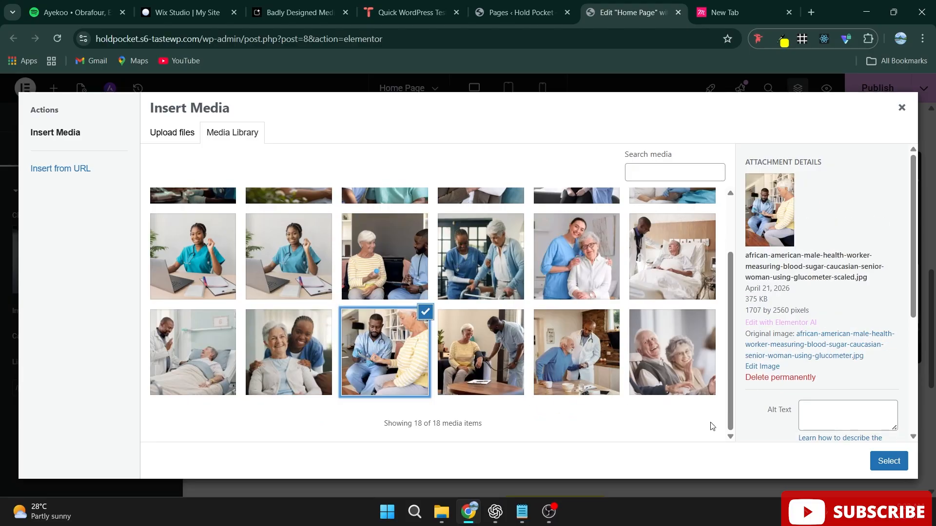
click(888, 462)
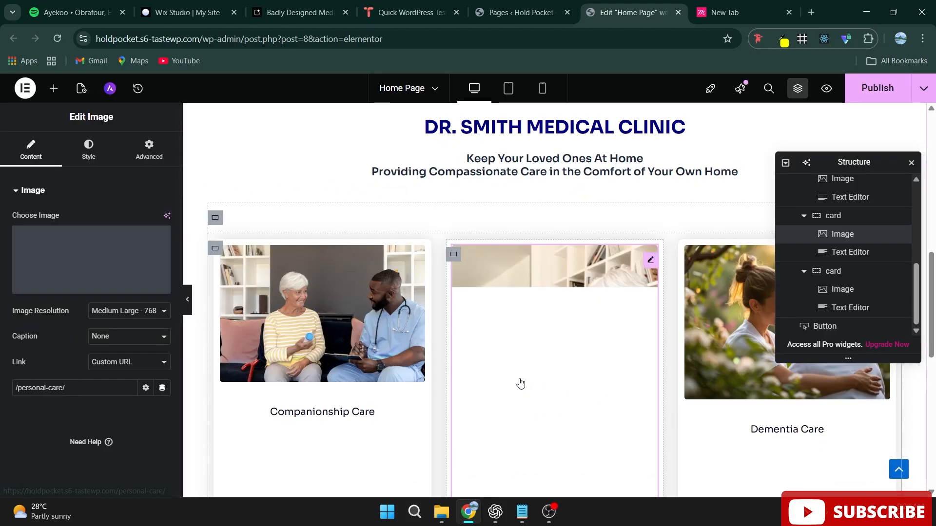
scroll(493, 387, down, 3)
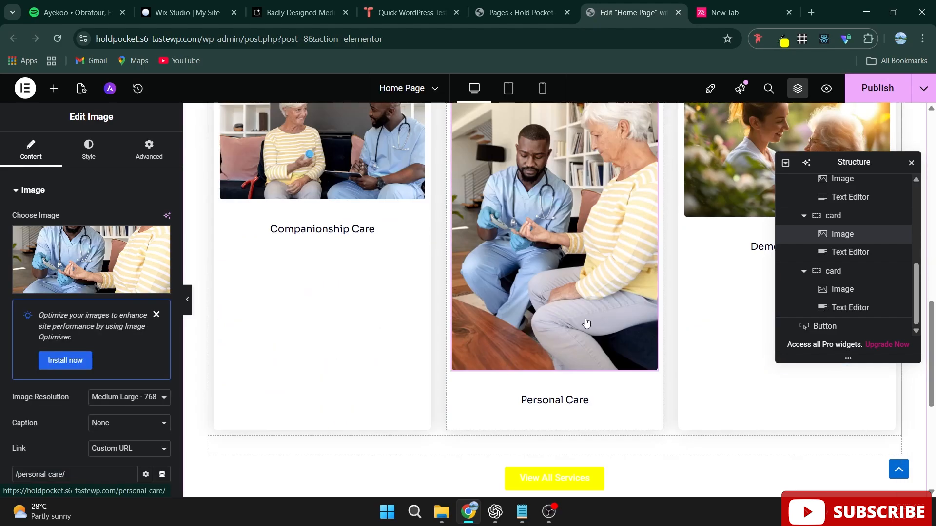
scroll(592, 324, up, 1)
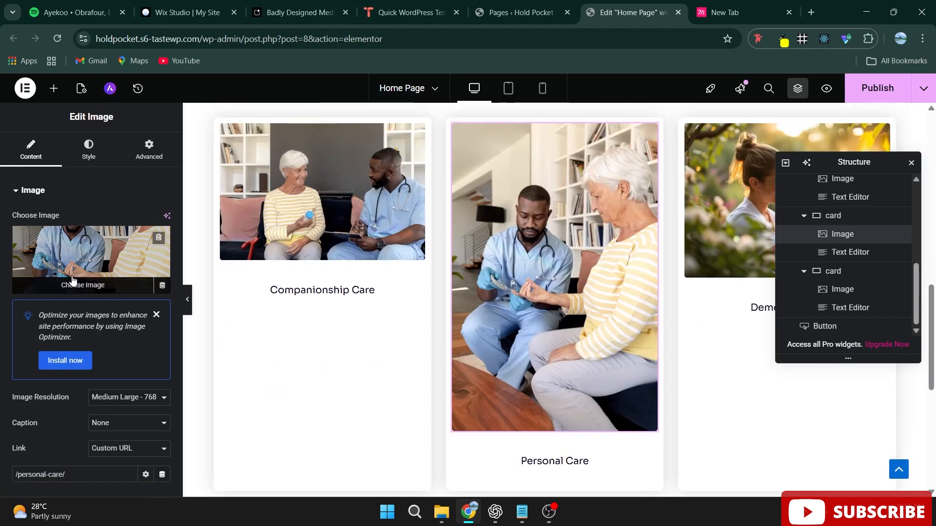
click(88, 281)
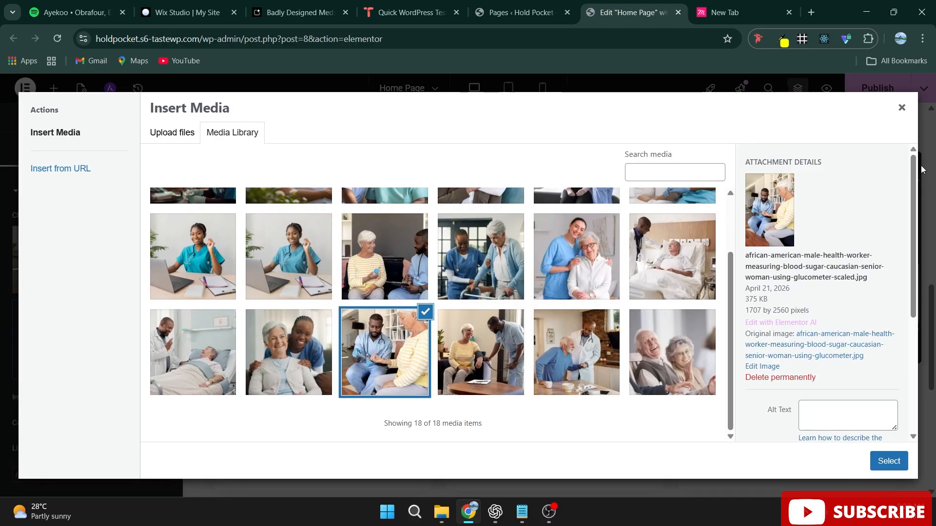
click(901, 108)
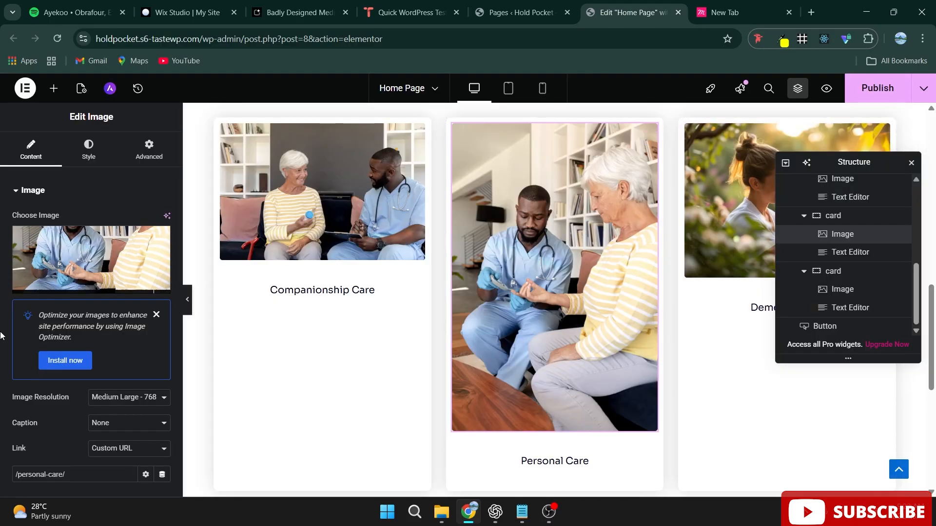
Replace the Personal Care card image with the photo of the male health worker with a clipboard and senior woman, matching the Companionship Care card
click(65, 289)
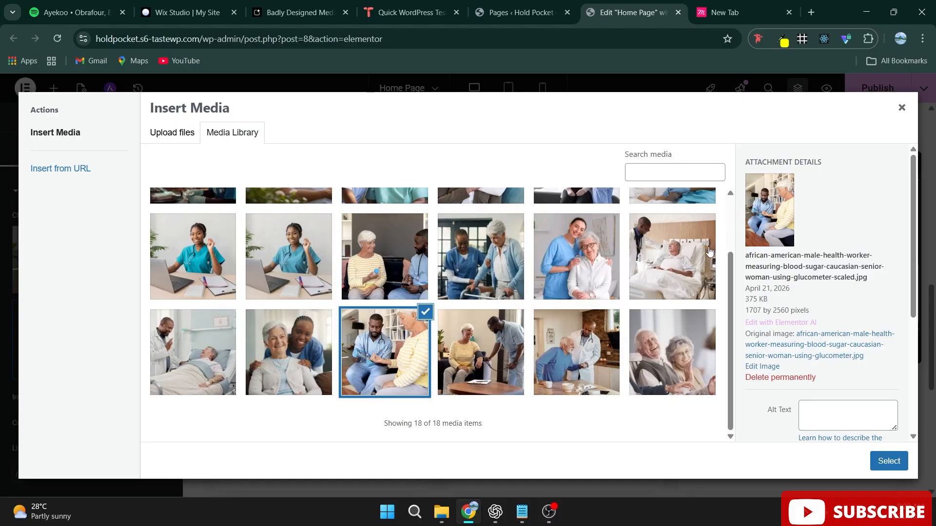
click(406, 257)
scroll(612, 354, up, 1)
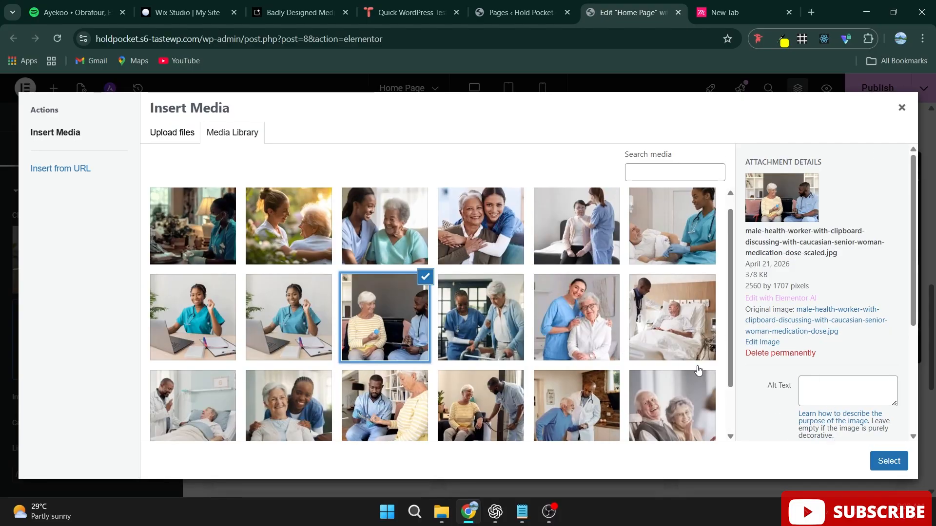
click(888, 461)
scroll(581, 159, up, 3)
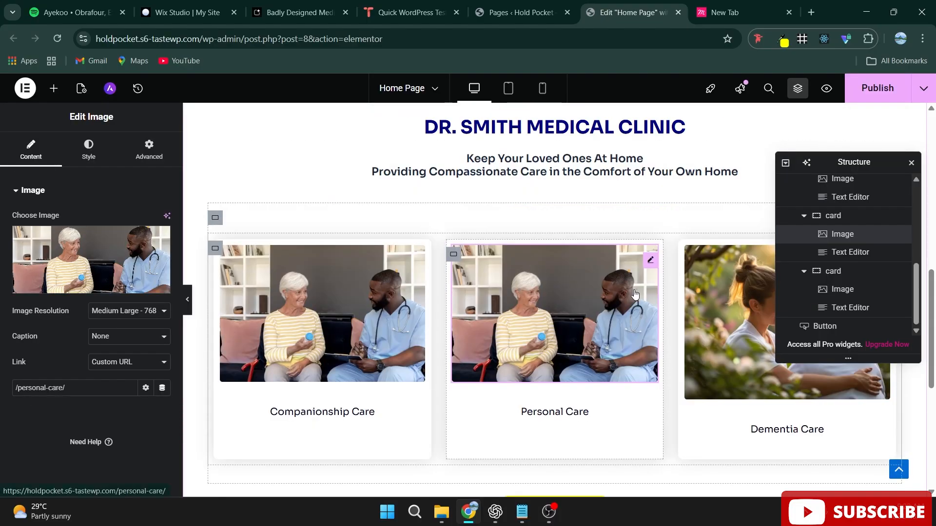
Set the Dementia Care card image to the same clipboard photo as the other cards and publish the page
click(735, 345)
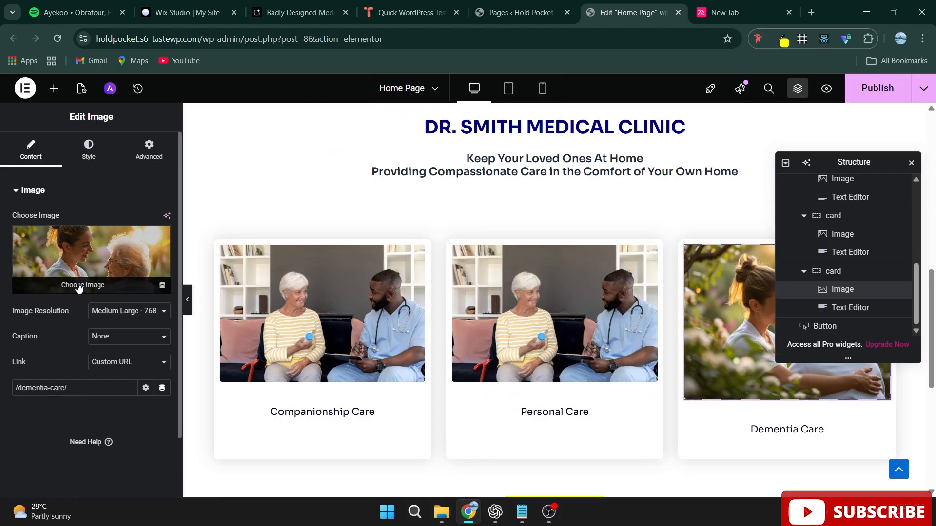
click(79, 287)
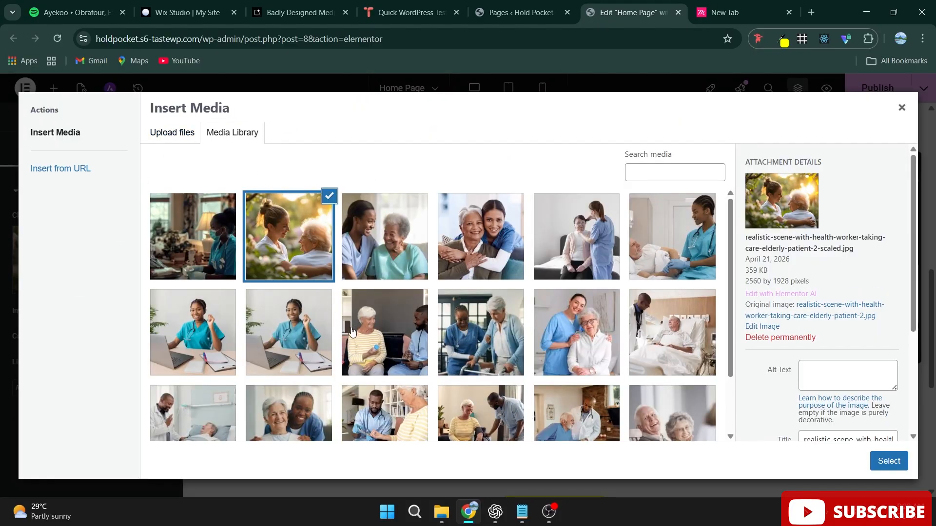
click(352, 331)
click(888, 462)
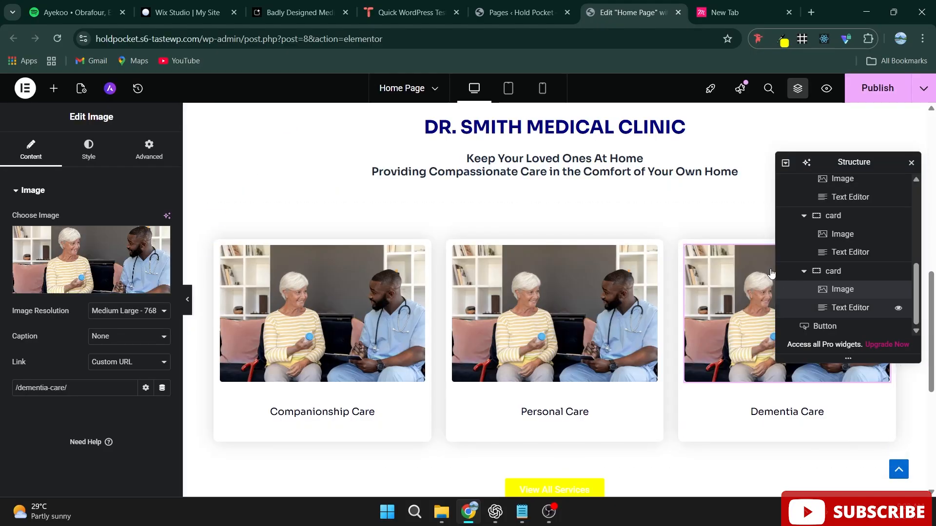
click(874, 88)
scroll(558, 320, up, 3)
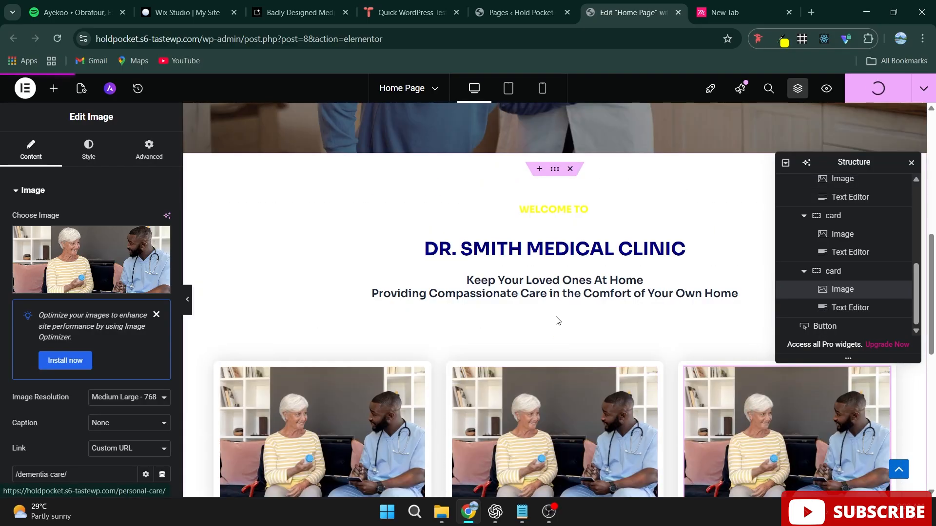
Try the global Text color as the background of the View All Services button
scroll(558, 320, down, 7)
scroll(587, 323, up, 1)
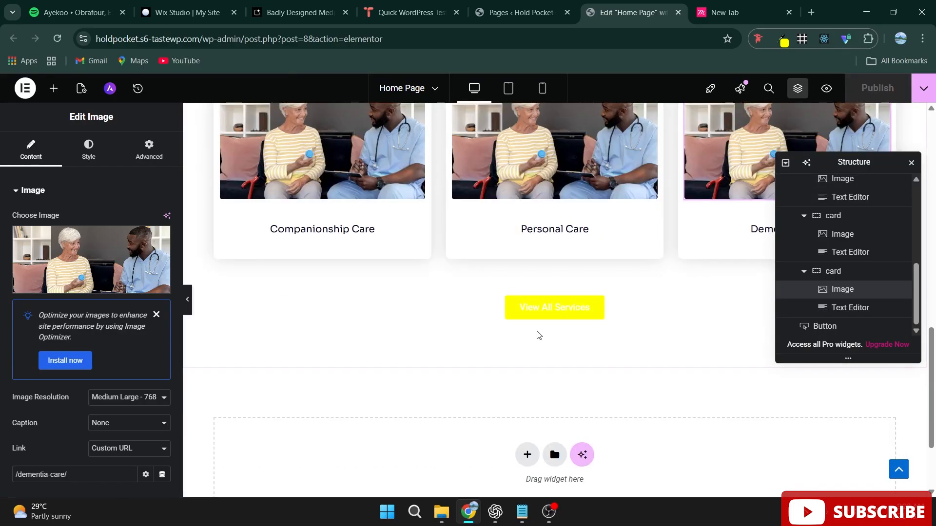
click(531, 317)
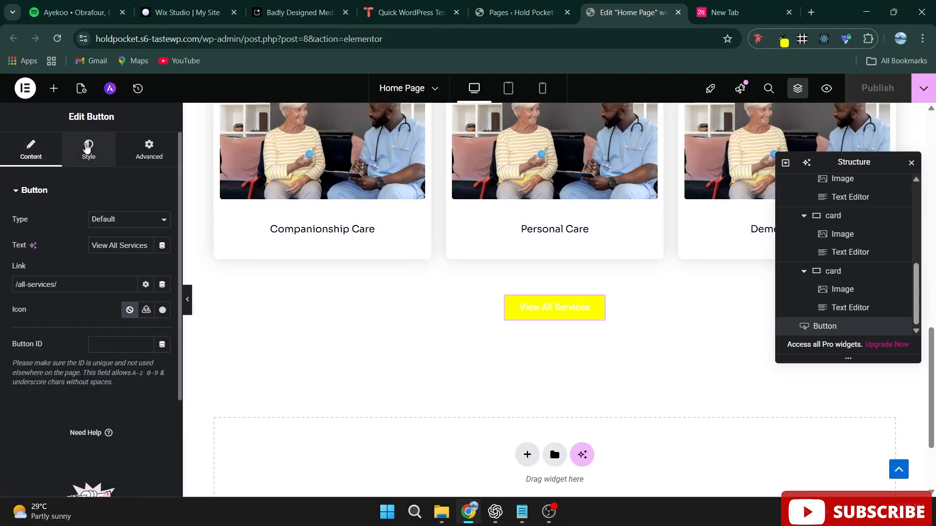
click(87, 147)
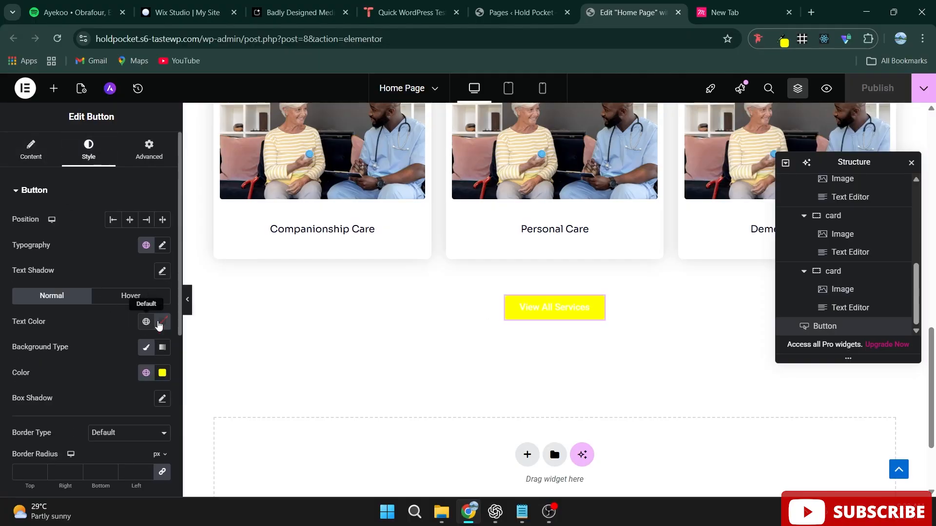
click(147, 374)
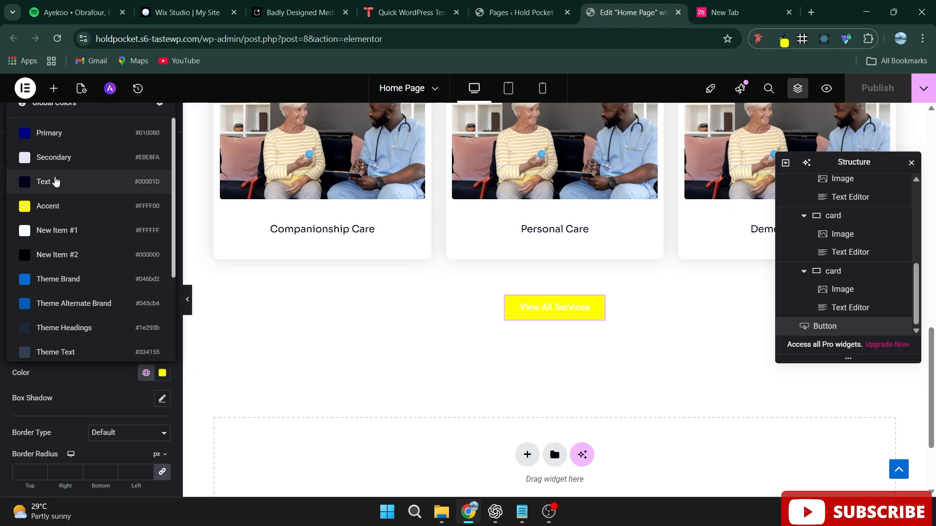
click(56, 182)
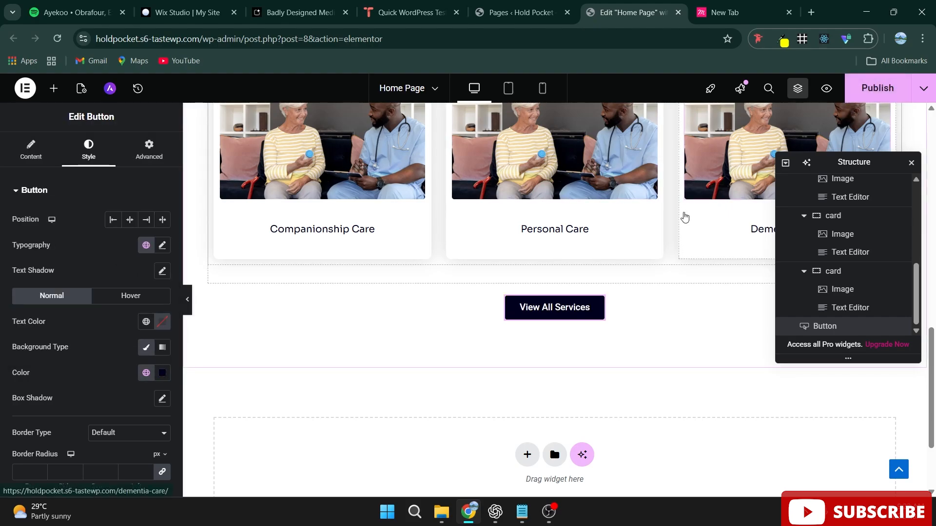
scroll(499, 340, up, 5)
scroll(341, 351, down, 2)
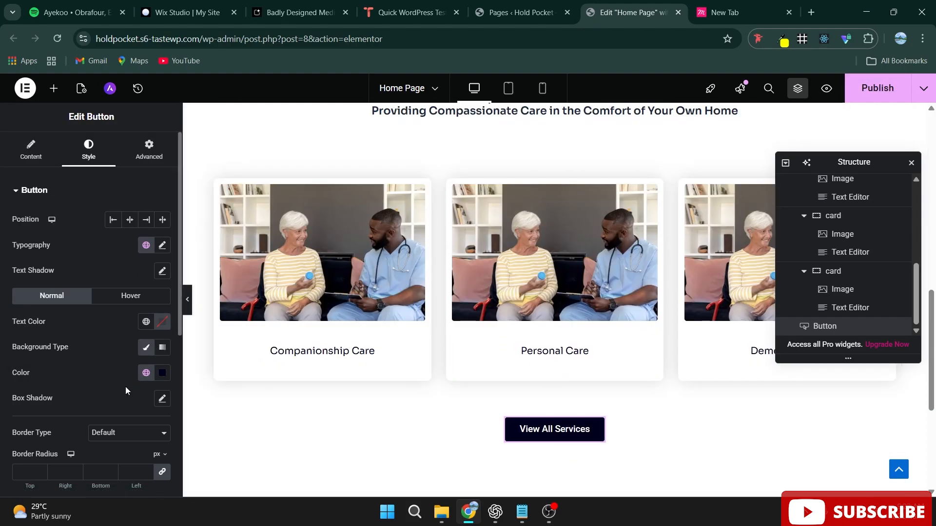
Set the text color of the View All Services button to the global Text color, #00001D
click(146, 323)
click(146, 322)
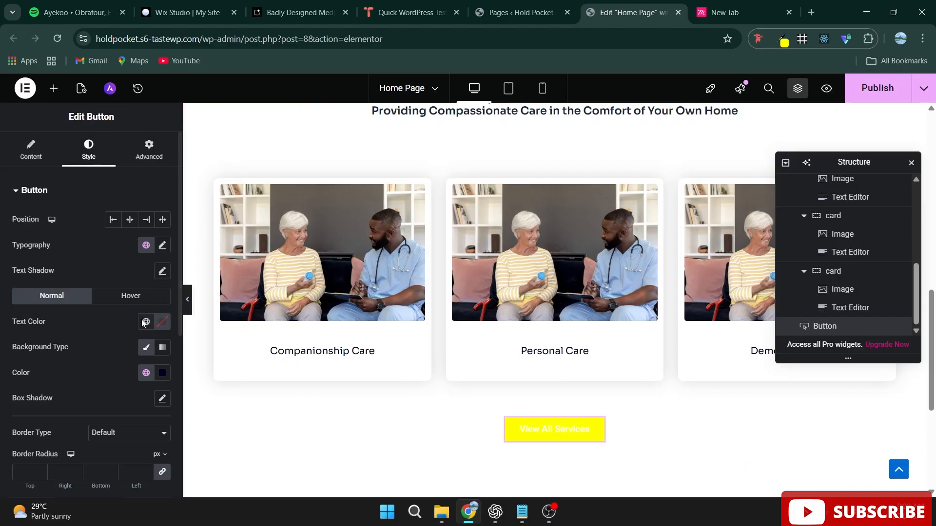
click(146, 322)
click(76, 205)
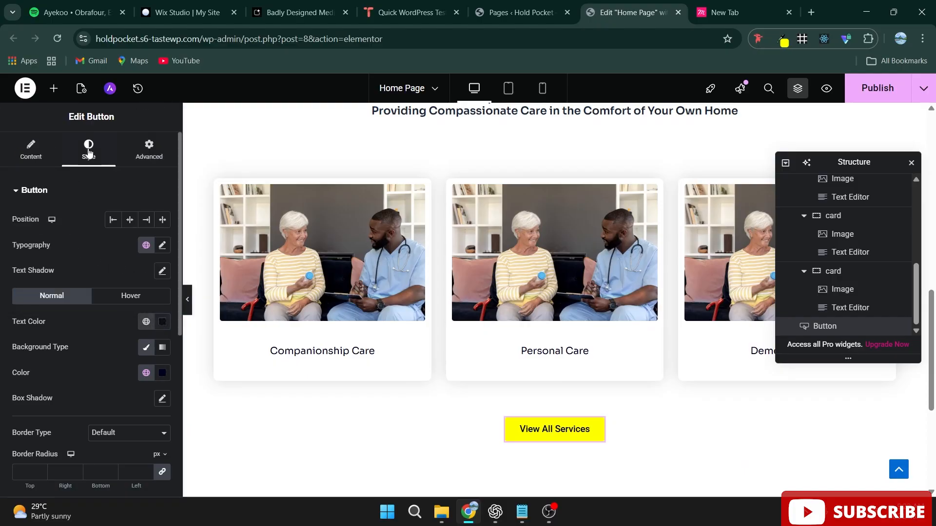
click(152, 323)
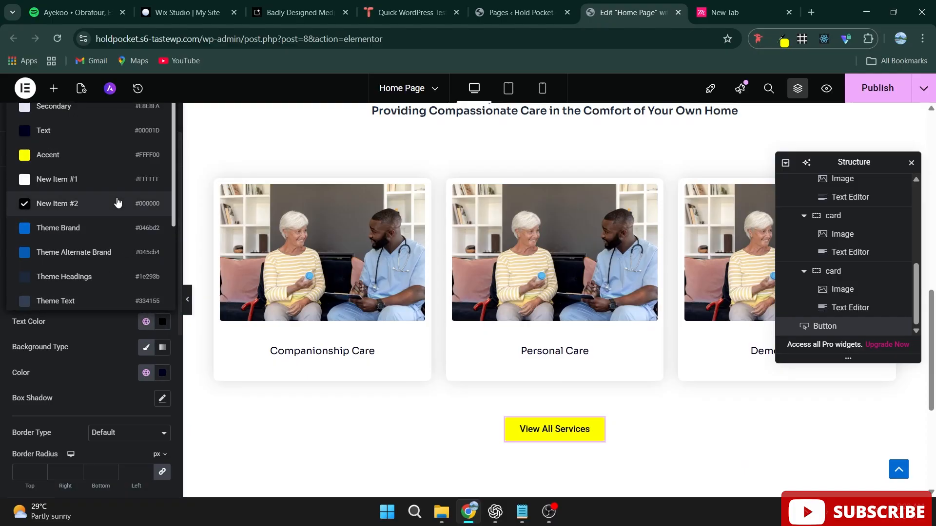
click(104, 140)
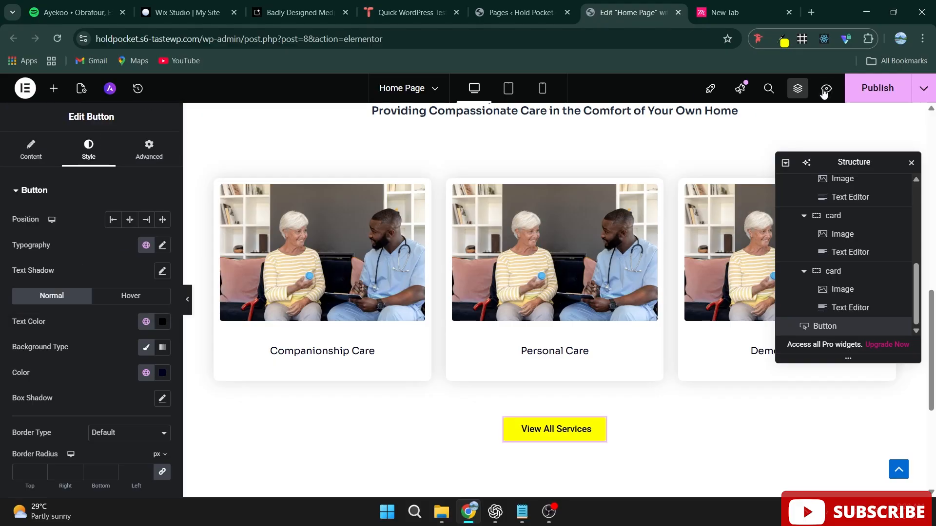
Publish the home page and open its preview to review the hero, service cards and View All Services button
click(865, 92)
scroll(533, 389, up, 10)
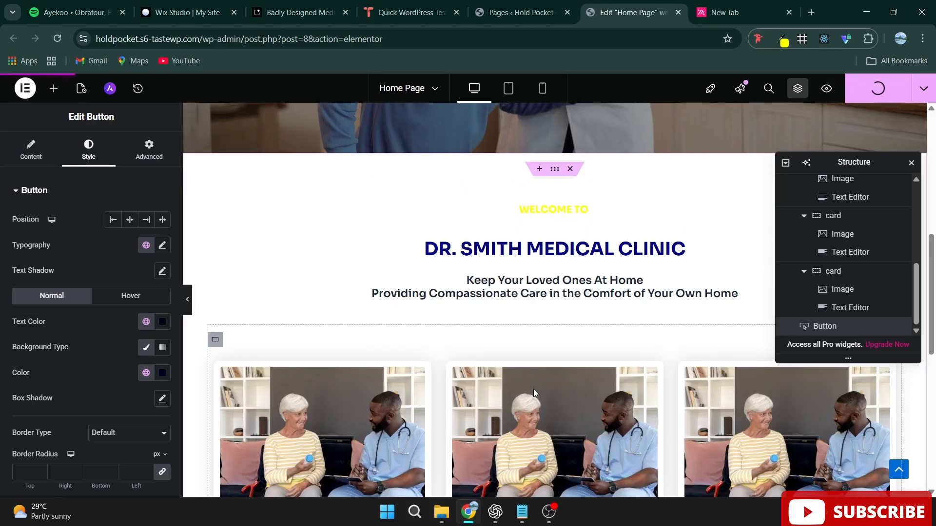
scroll(503, 403, up, 2)
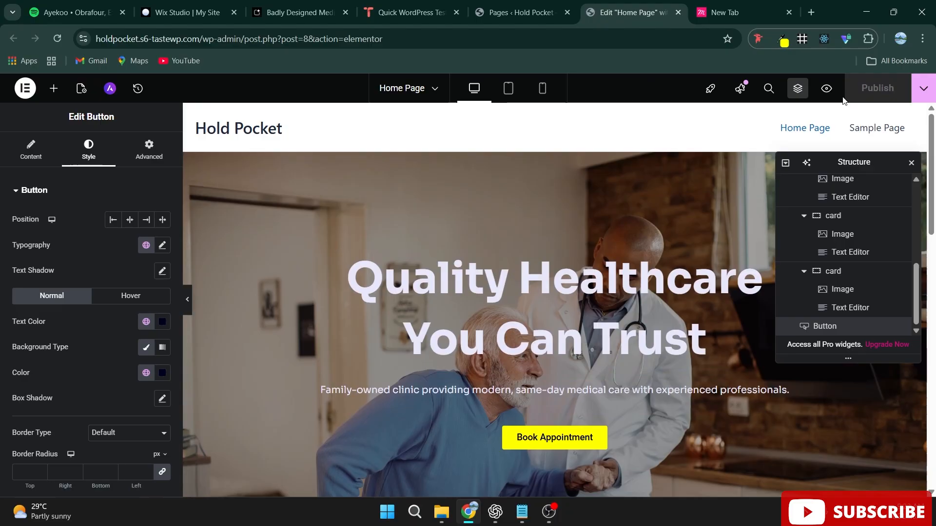
click(825, 89)
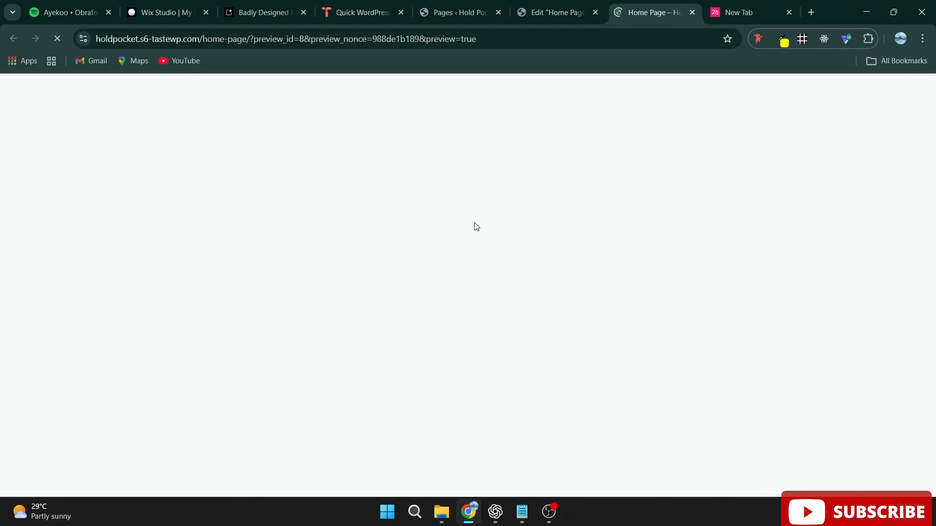
scroll(506, 276, down, 12)
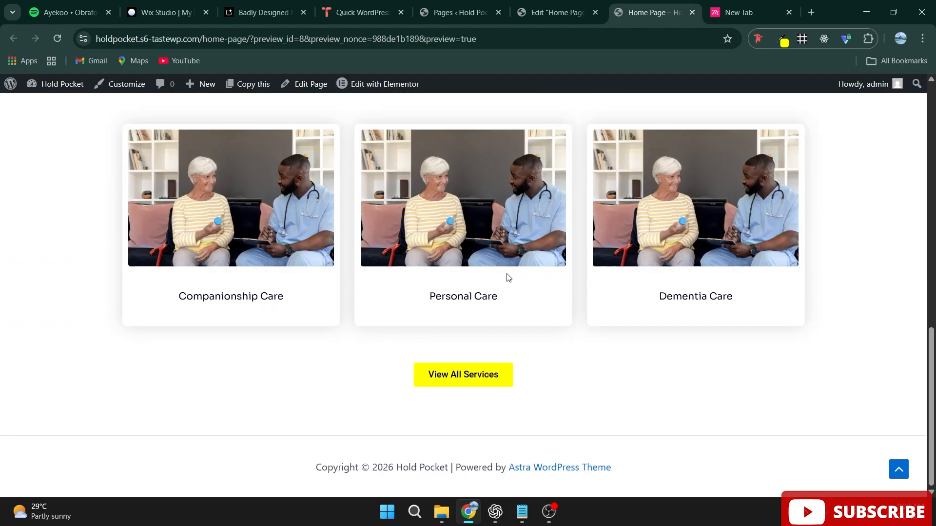
scroll(508, 278, up, 12)
scroll(507, 278, down, 7)
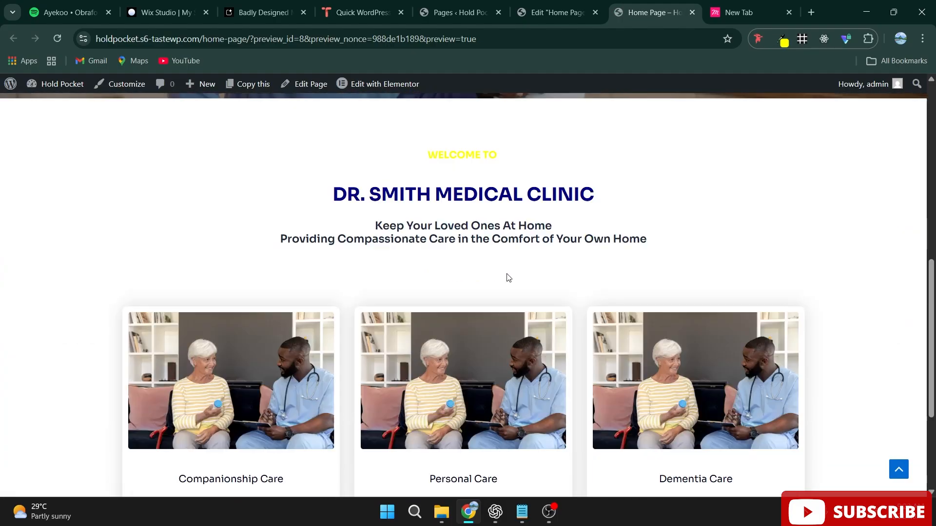
scroll(507, 278, up, 5)
Look over the original Badly Designed Medical Clinic page for comparison and return to the home page editor
click(239, 5)
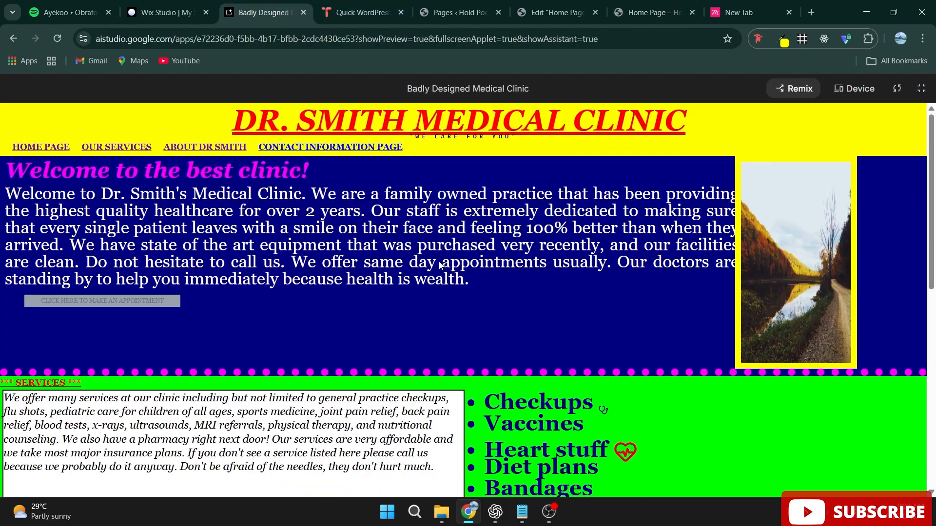
scroll(468, 293, down, 8)
click(556, 12)
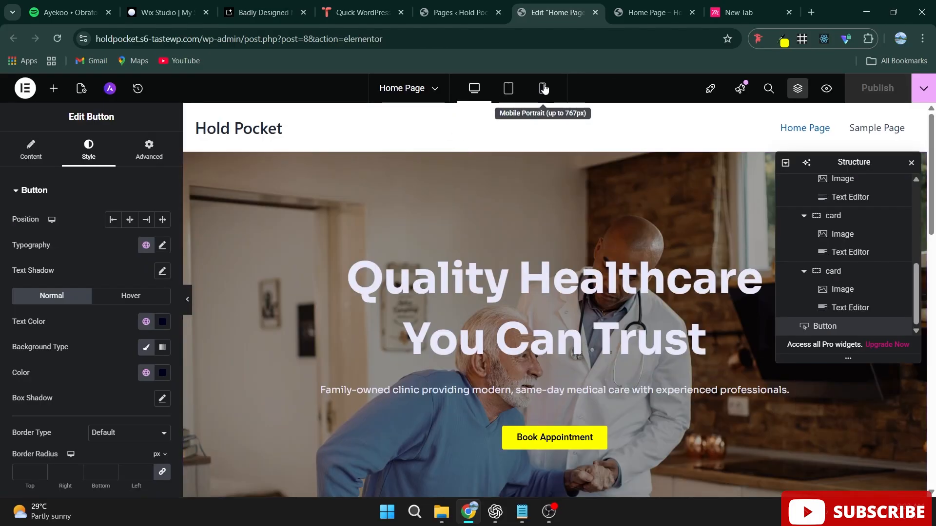
Switch the editor to the mobile portrait view and check the home page layout from hero to View All Services button
click(542, 88)
scroll(513, 292, down, 10)
scroll(512, 315, down, 5)
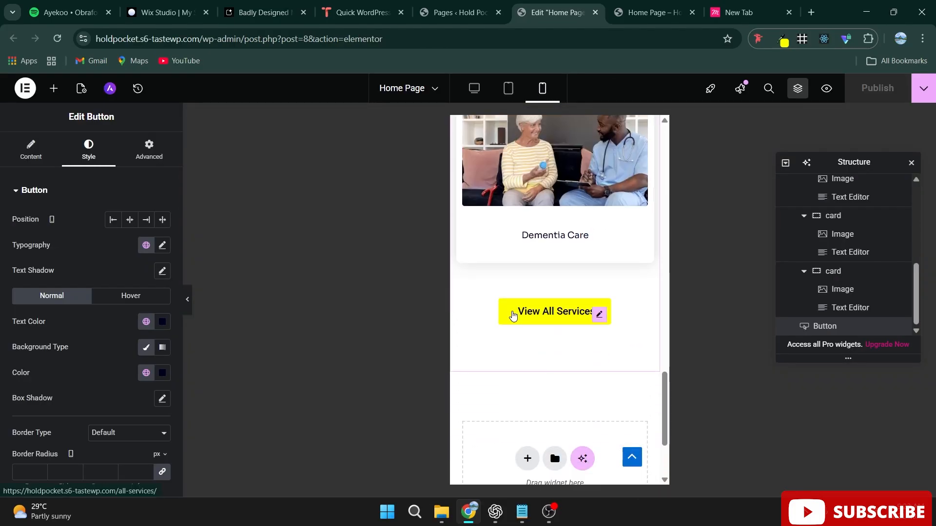
scroll(511, 314, up, 15)
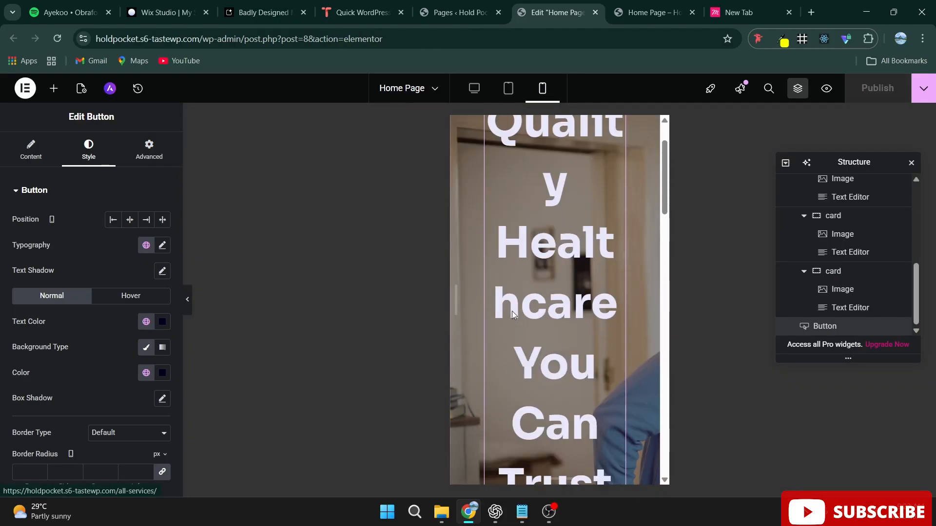
Set the hero heading's mobile font size to 32 px and publish the home page
click(534, 258)
double_click(536, 256)
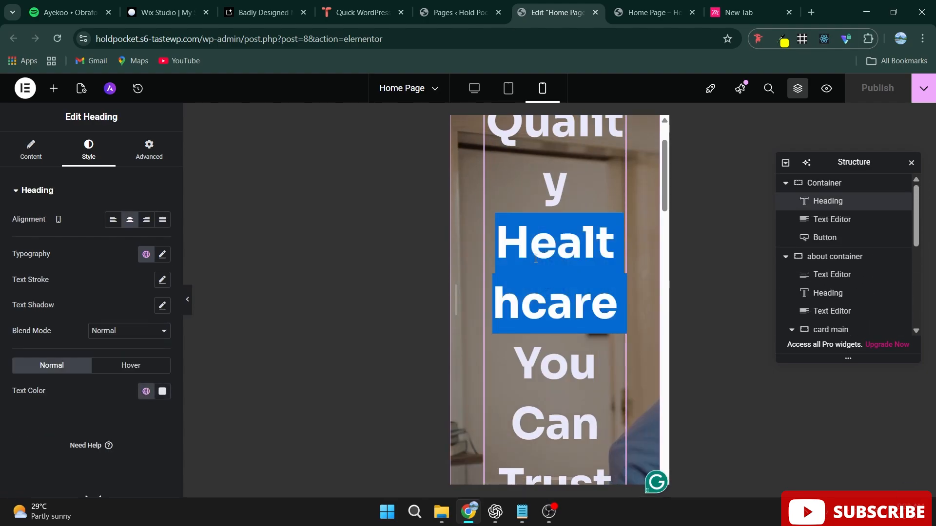
click(471, 373)
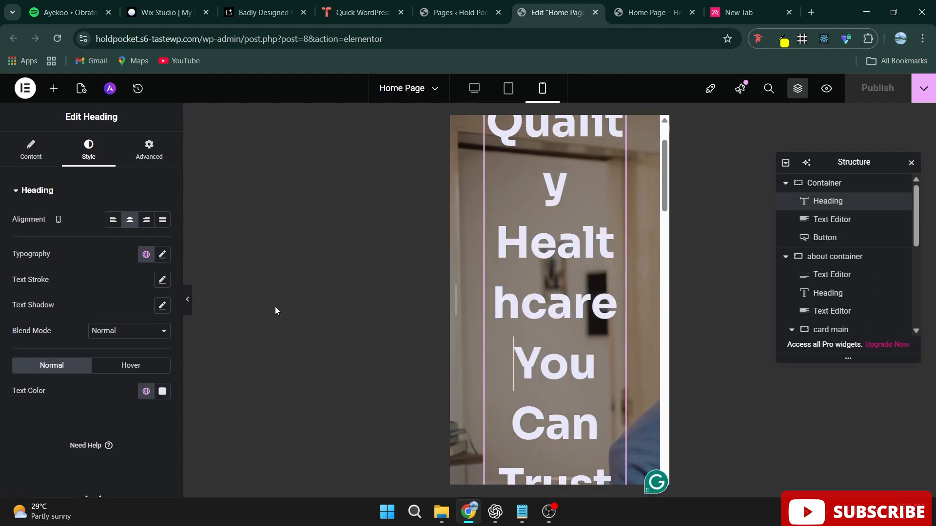
click(162, 256)
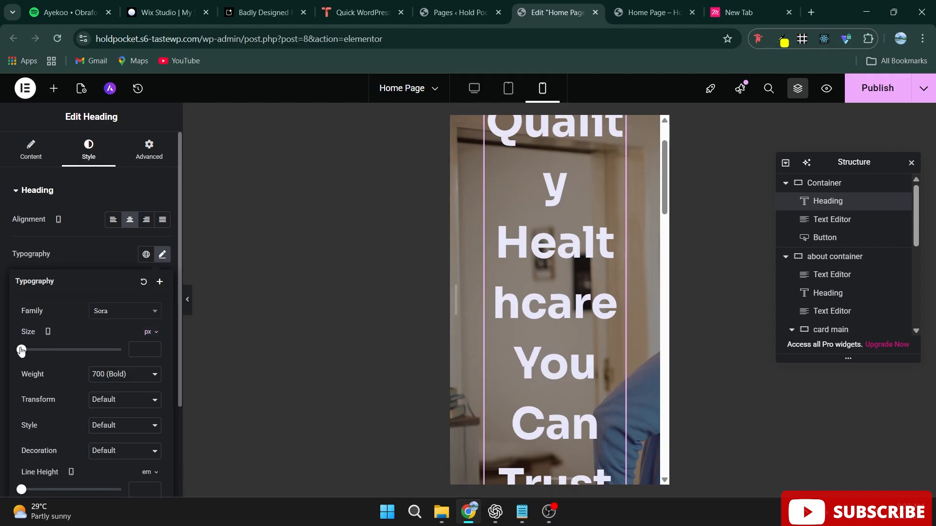
drag(21, 350, 48, 349)
double_click(136, 350)
text(32)
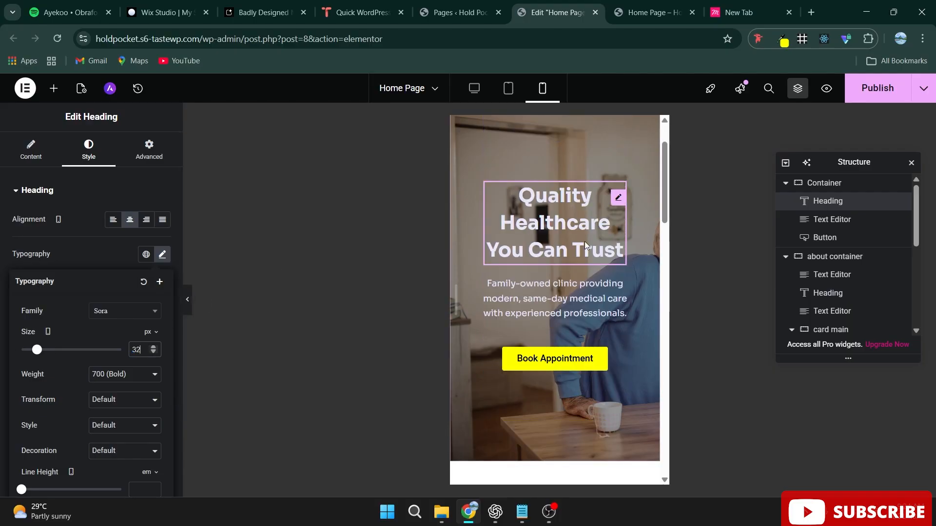
click(873, 88)
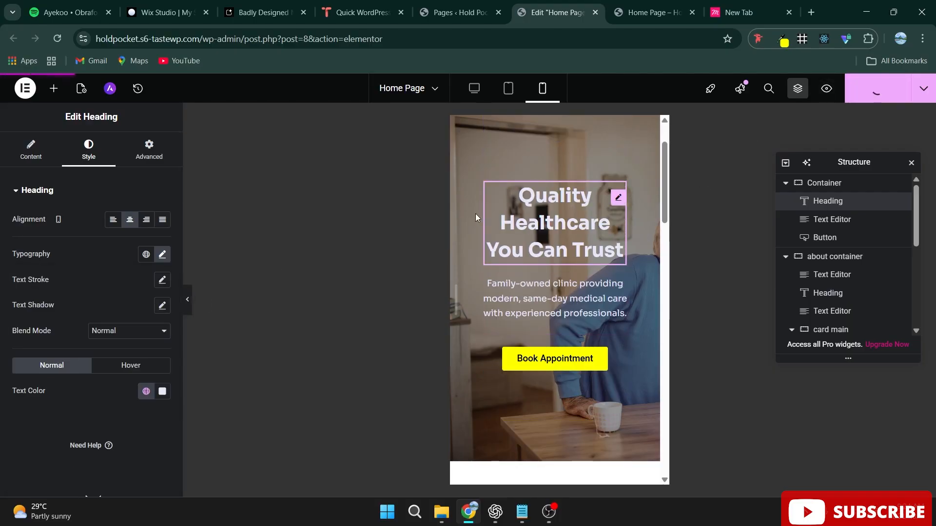
Review the mobile layout of the hero, clinic heading, service cards and View All Services button, and return to the desktop view
scroll(550, 259, down, 6)
click(543, 247)
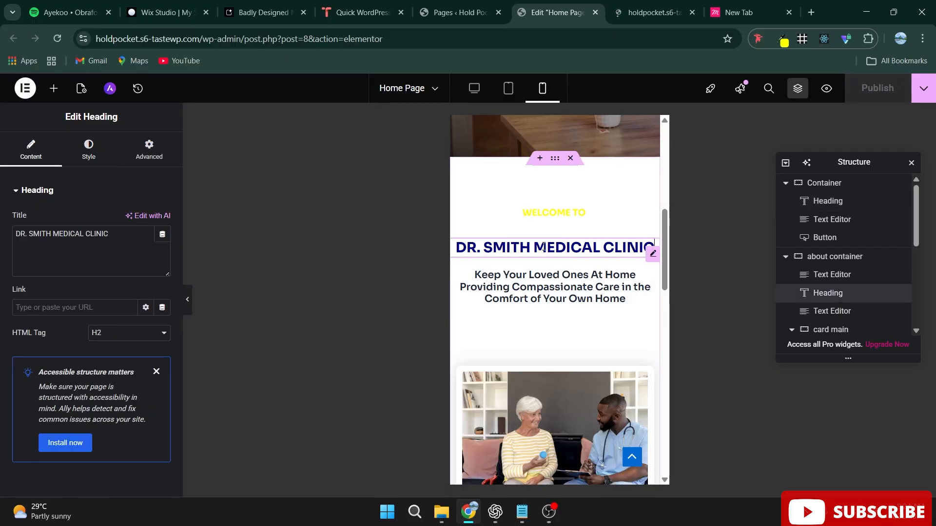
scroll(540, 370, down, 10)
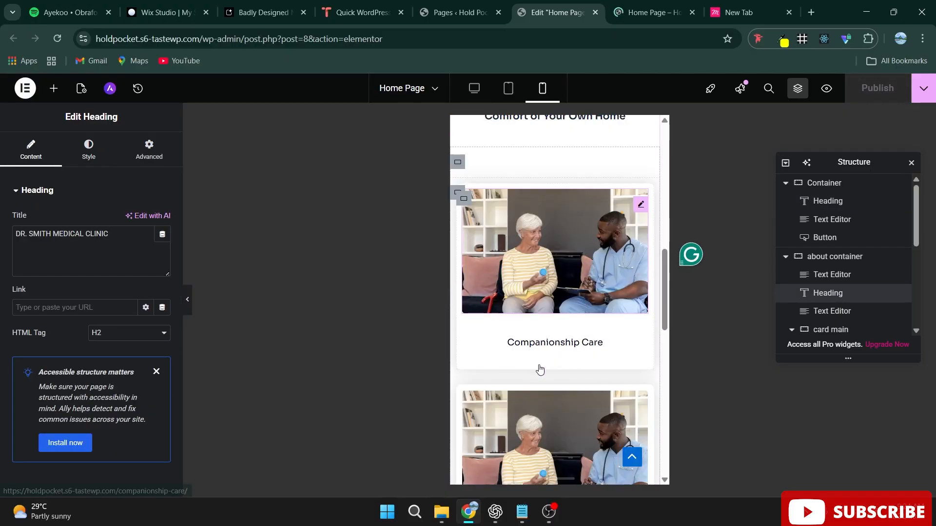
scroll(540, 370, down, 1)
scroll(529, 347, up, 4)
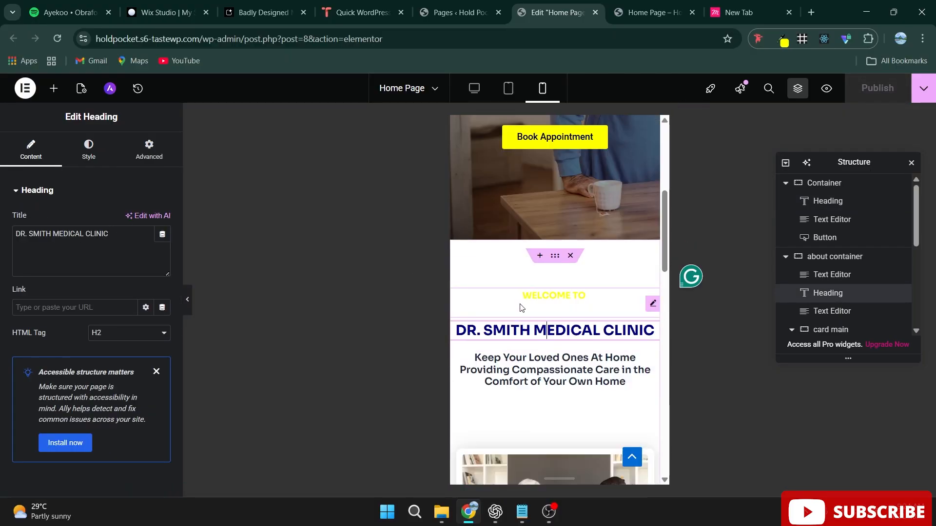
scroll(561, 312, up, 5)
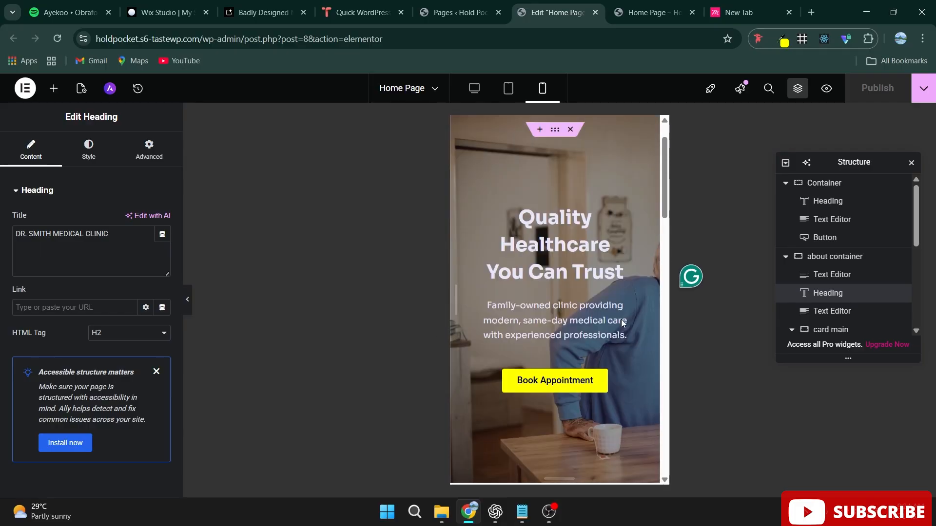
scroll(548, 290, down, 5)
scroll(554, 343, up, 3)
scroll(553, 343, down, 6)
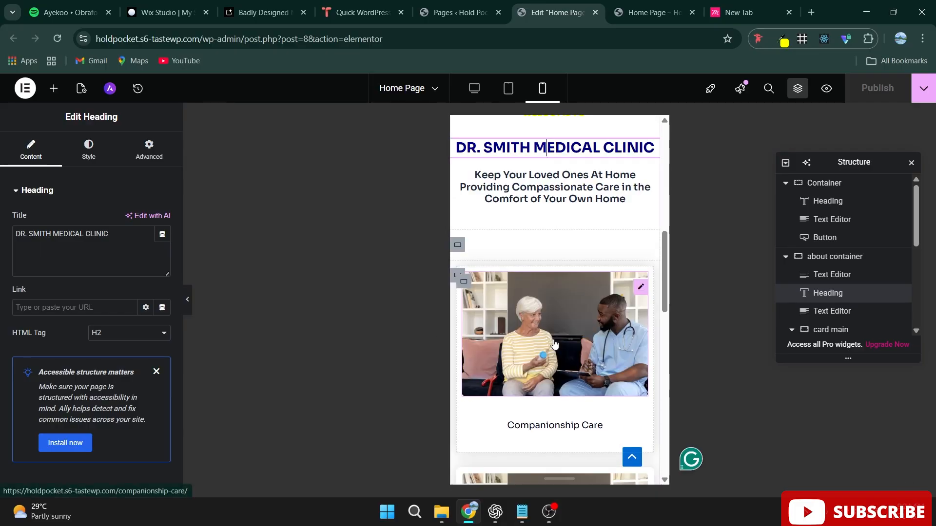
scroll(554, 343, down, 7)
scroll(555, 344, up, 9)
scroll(554, 341, up, 7)
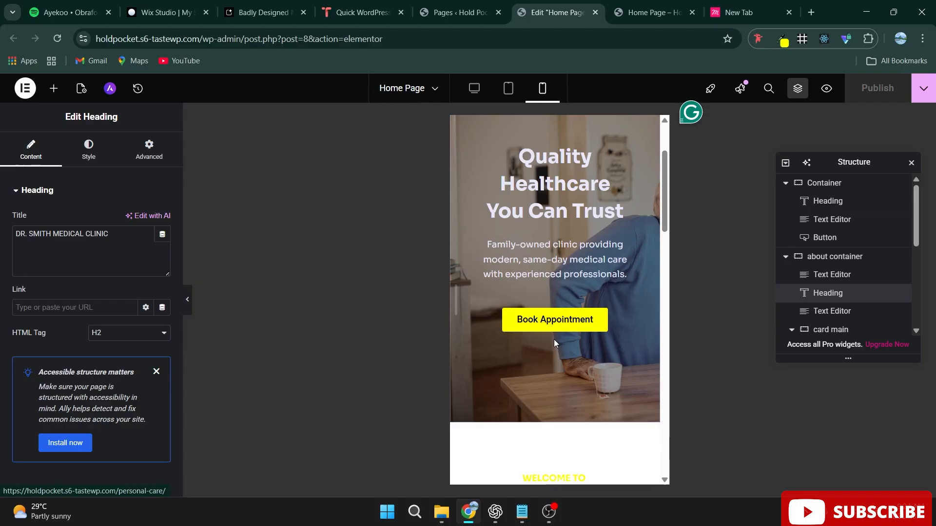
scroll(606, 338, down, 5)
scroll(599, 351, down, 10)
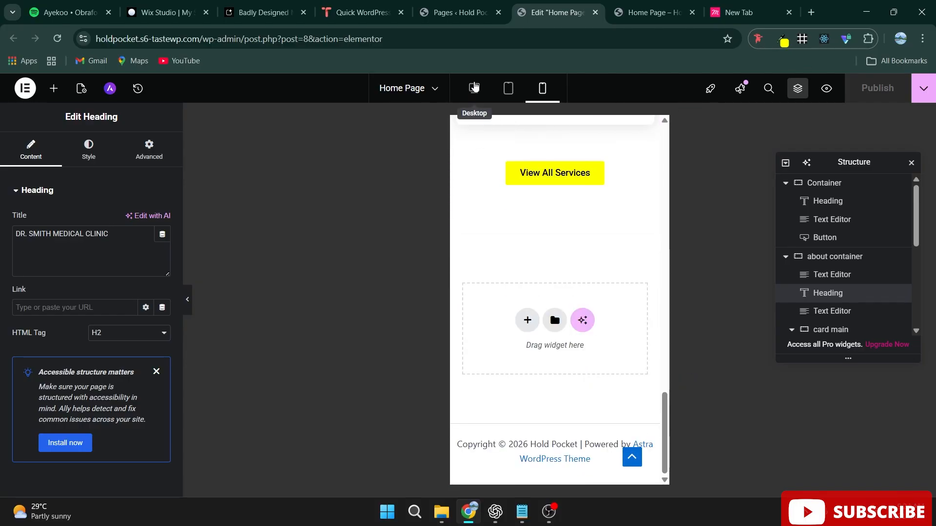
click(469, 90)
scroll(499, 282, up, 10)
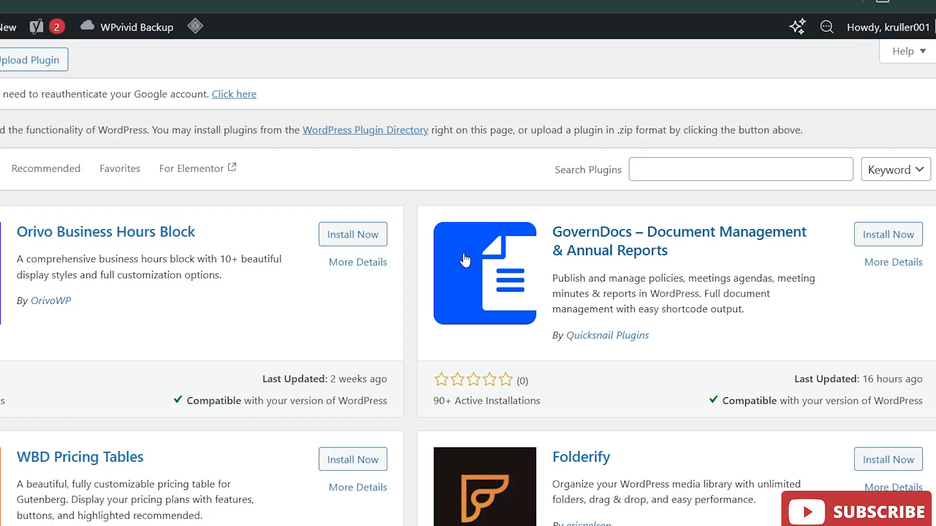
Search the WordPress plugin directory for "WP form" and check the active installations of the WPForms plugin
scroll(230, 344, down, 4)
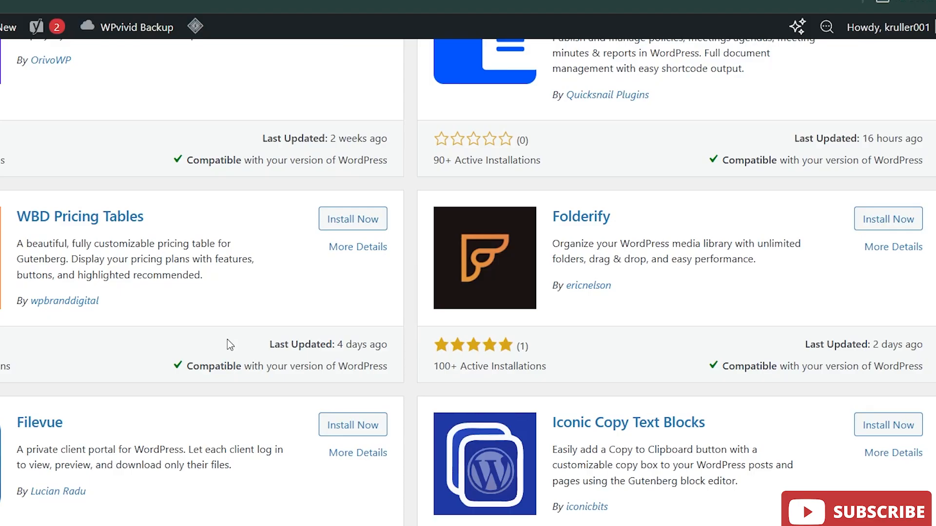
scroll(419, 436, up, 5)
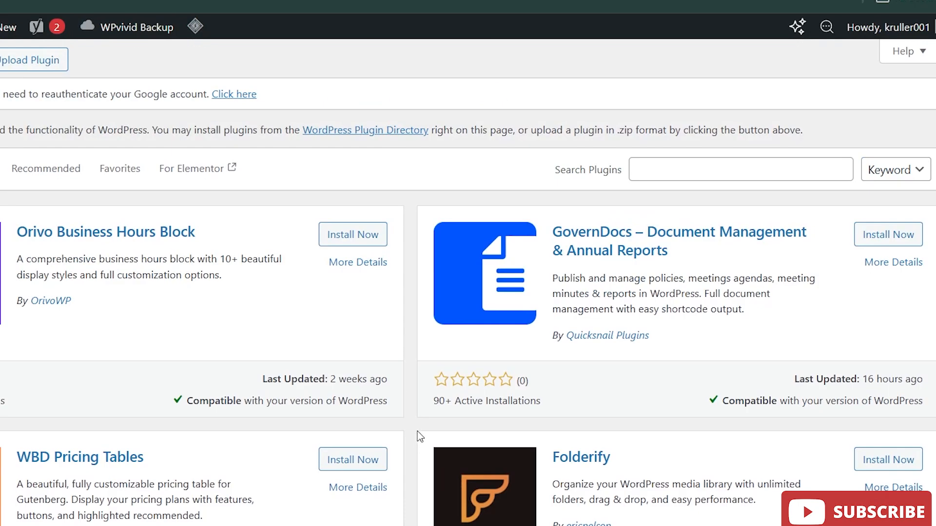
click(688, 169)
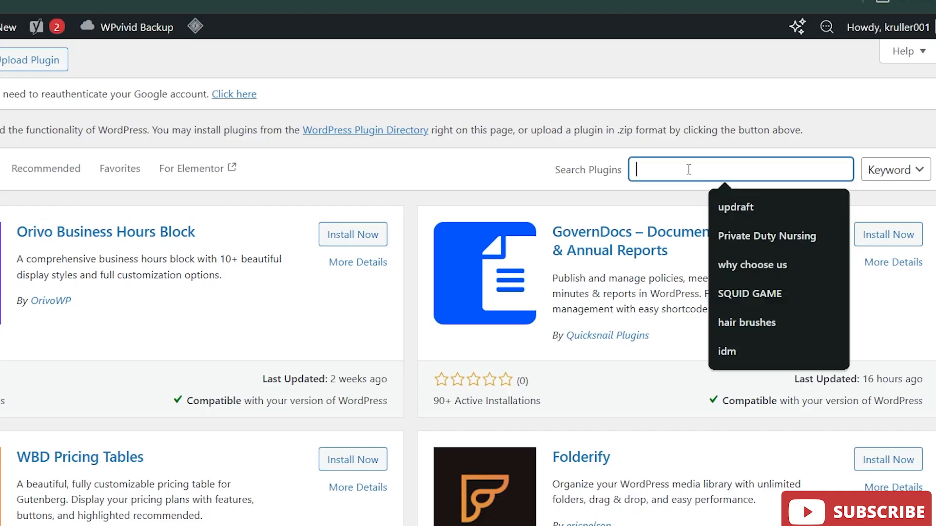
text(W)
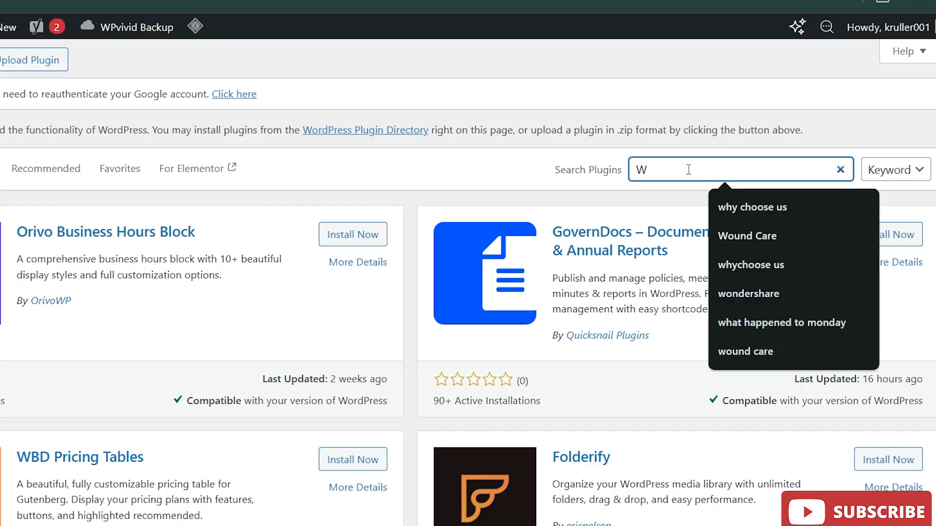
text(P)
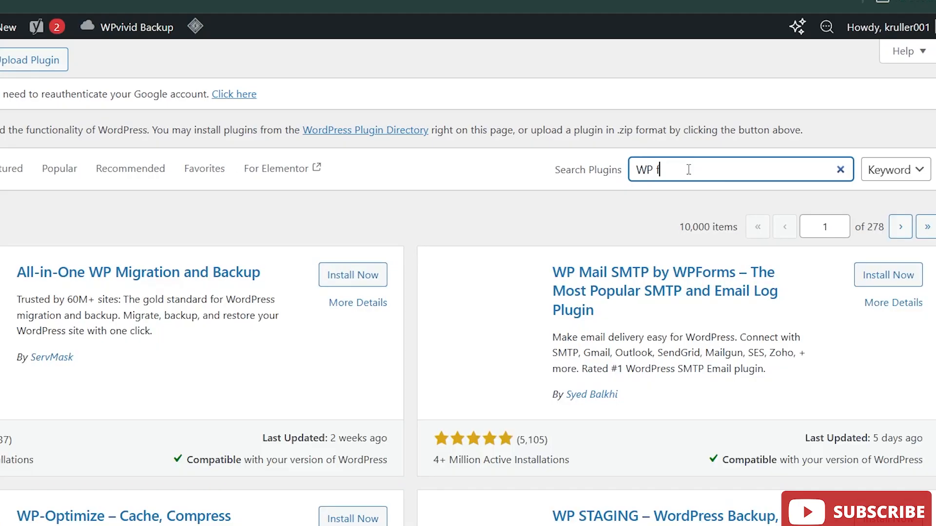
text( fo)
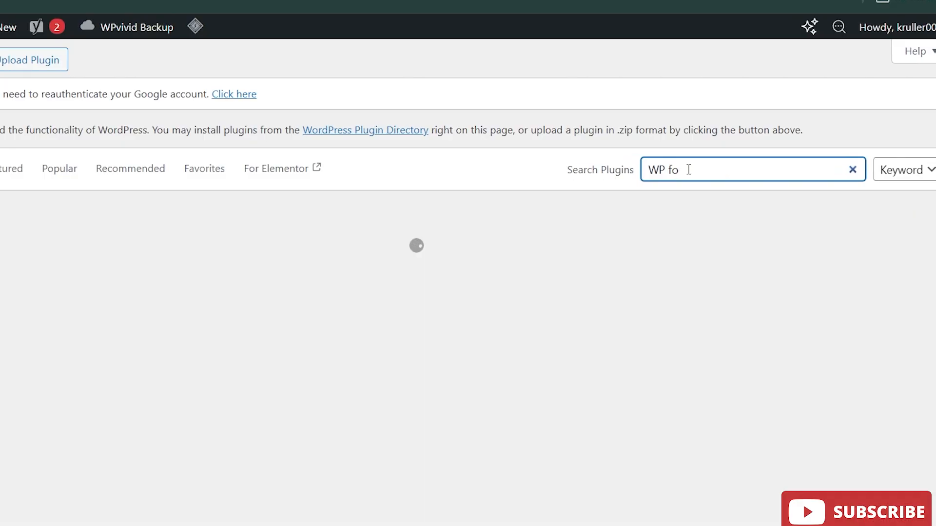
text(rm)
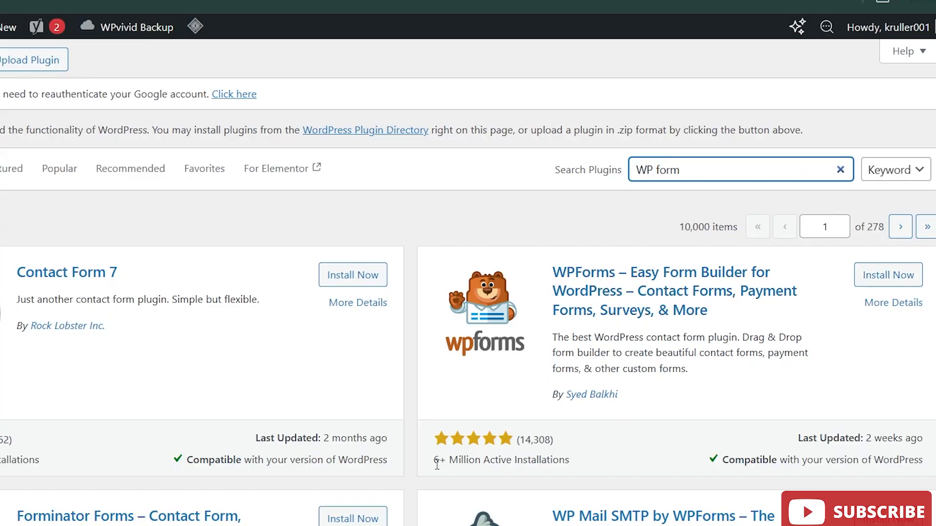
drag(431, 463, 494, 462)
click(520, 469)
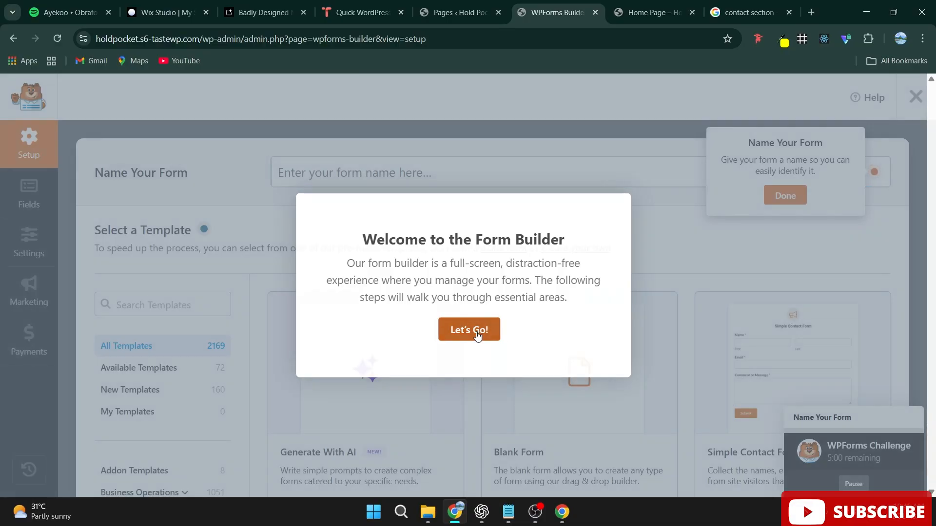
Dismiss the WPForms builder welcome message, look through the form templates and create a blank form
click(477, 330)
scroll(479, 325, down, 2)
scroll(479, 325, down, 2)
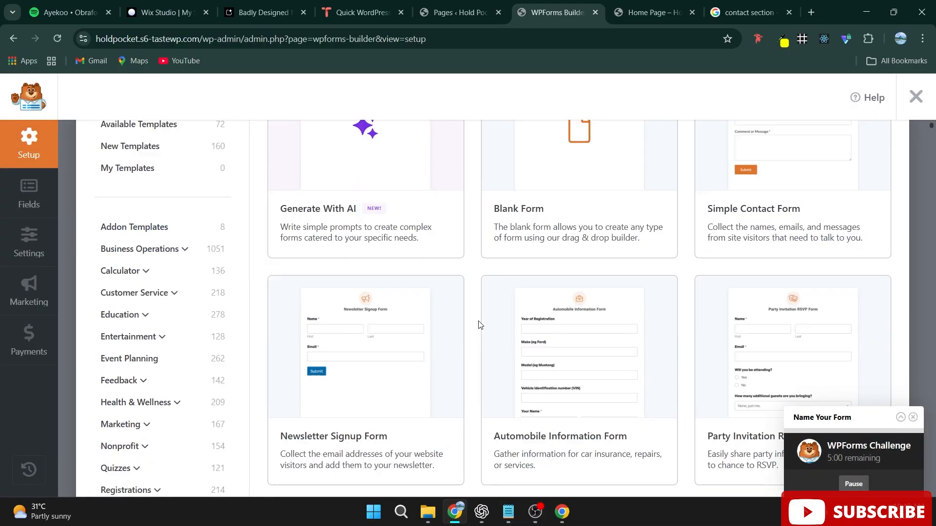
scroll(485, 319, up, 3)
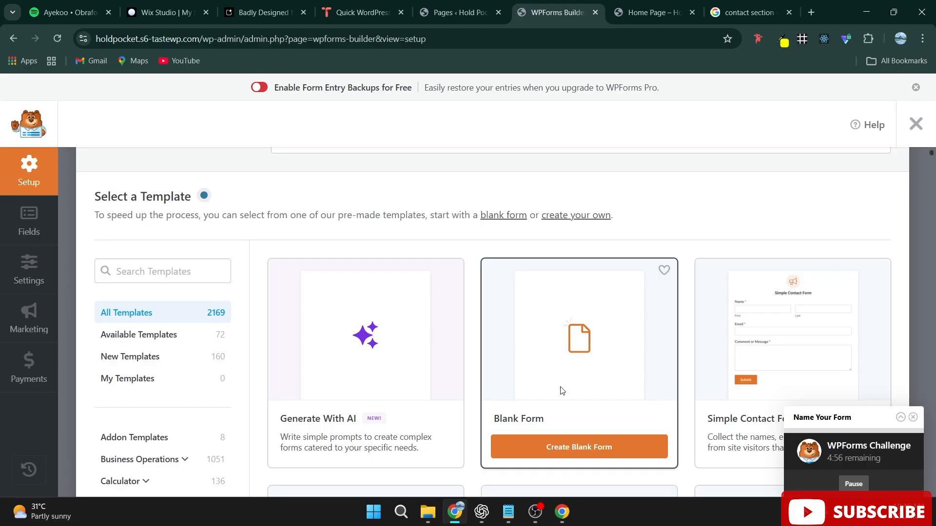
click(578, 447)
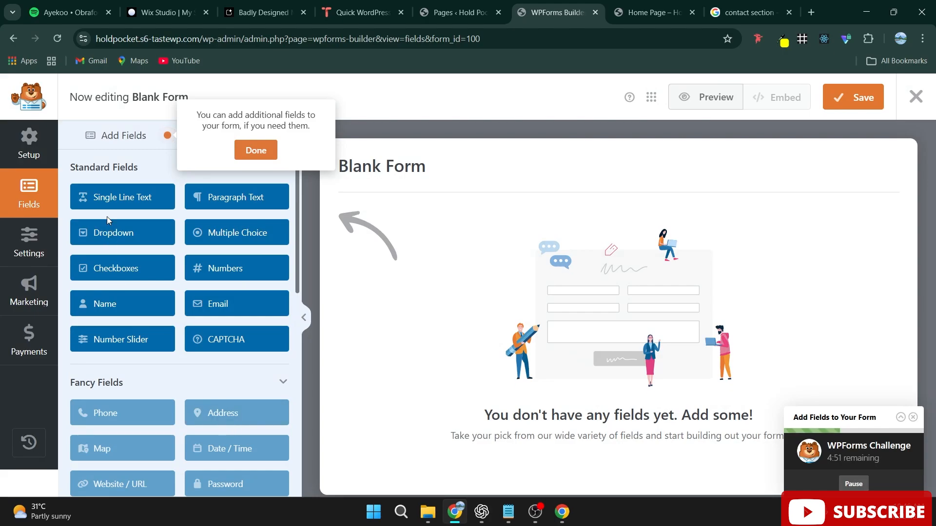
Add a Single Line Text field to the blank form and label it Full Name
click(170, 191)
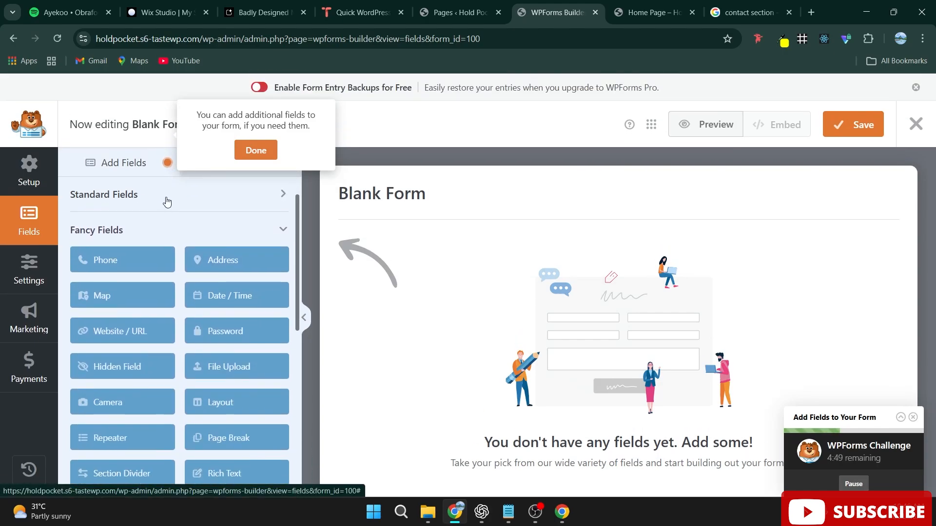
click(168, 198)
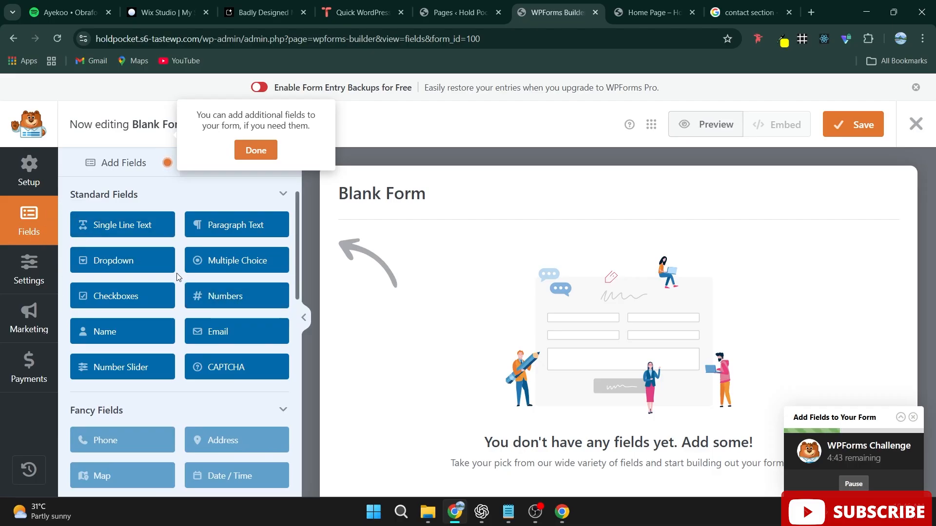
drag(148, 232, 601, 292)
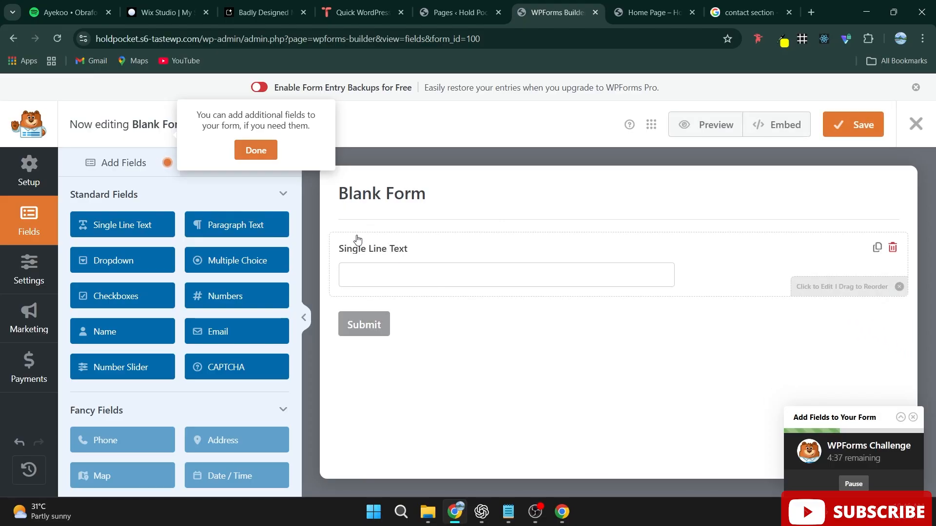
click(357, 249)
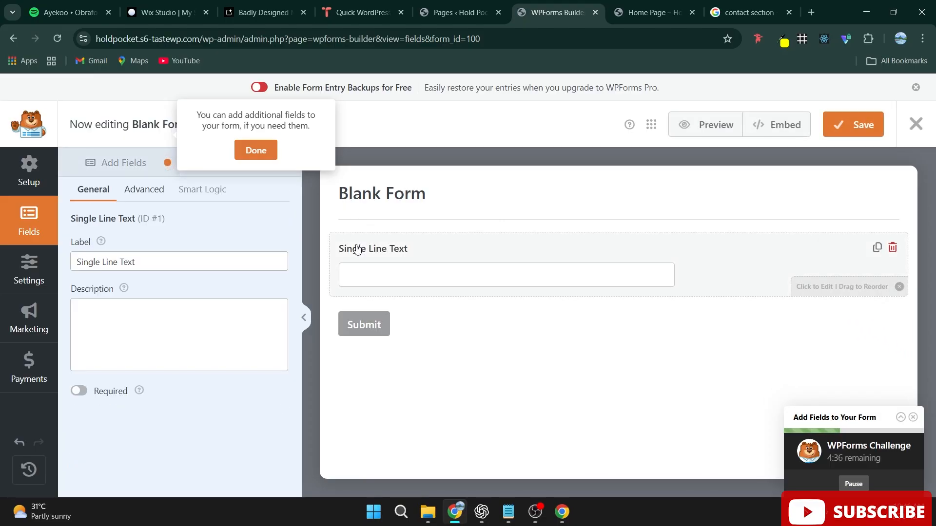
triple_click(201, 263)
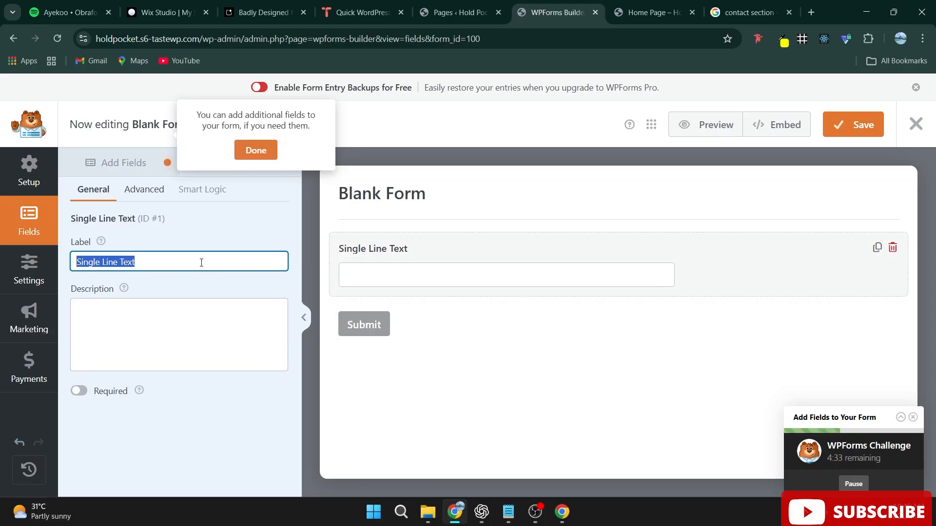
text(Fu)
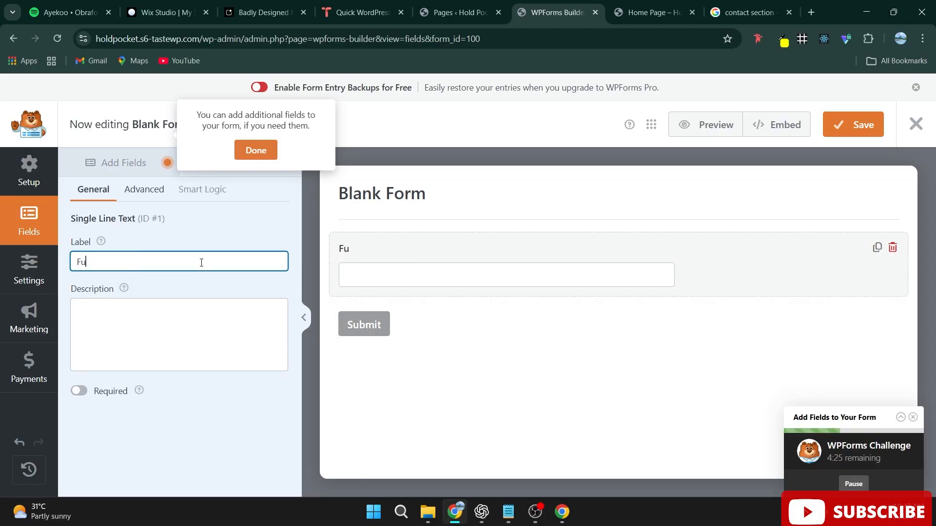
text(ll Name)
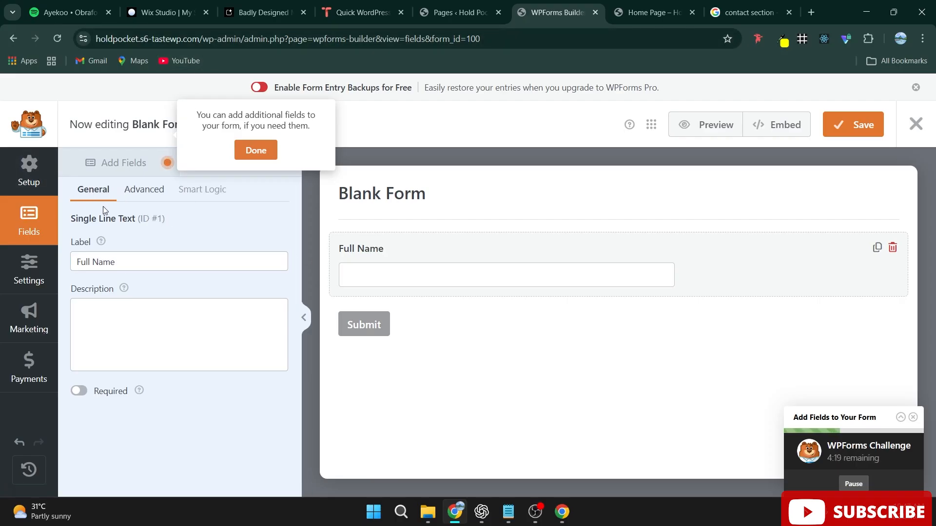
Dismiss the add-fields tip and add a Numbers field labelled Contact below the Full Name field
click(256, 151)
drag(225, 297, 380, 334)
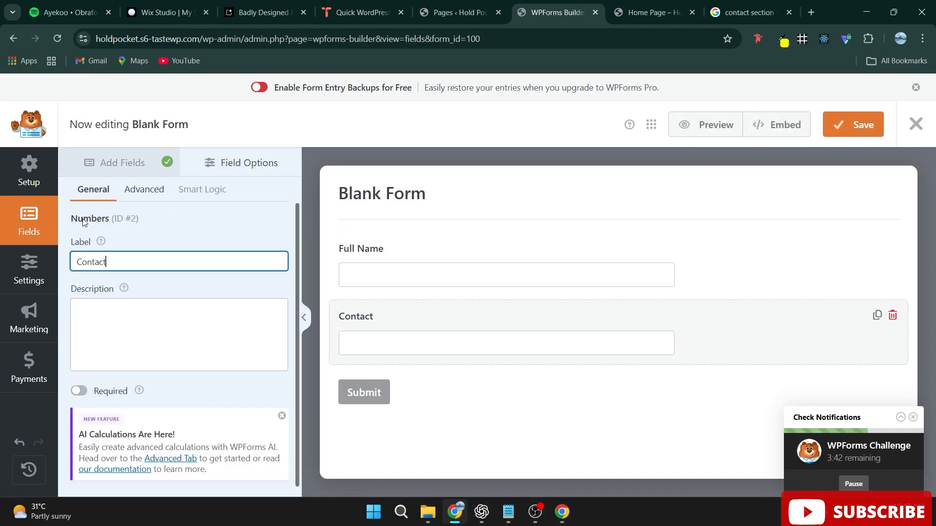
click(108, 166)
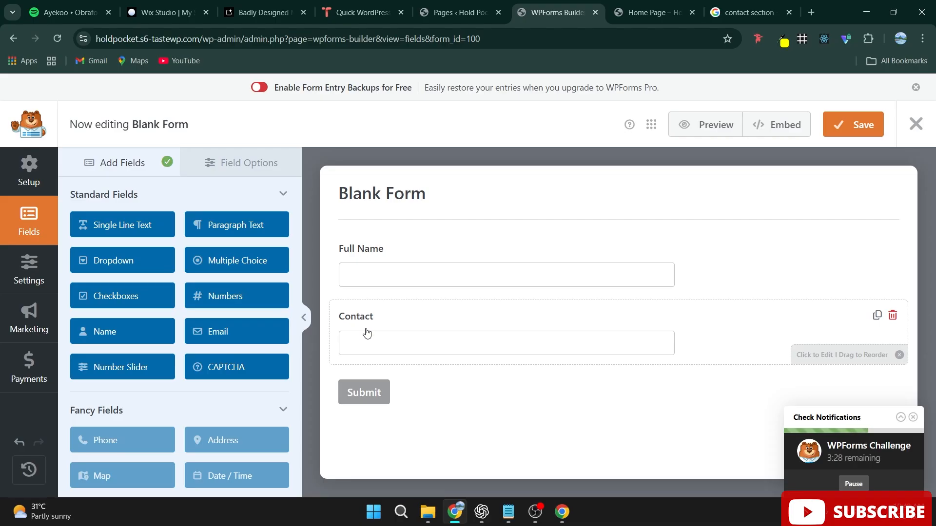
Change the label of the Contact field to Email
click(353, 319)
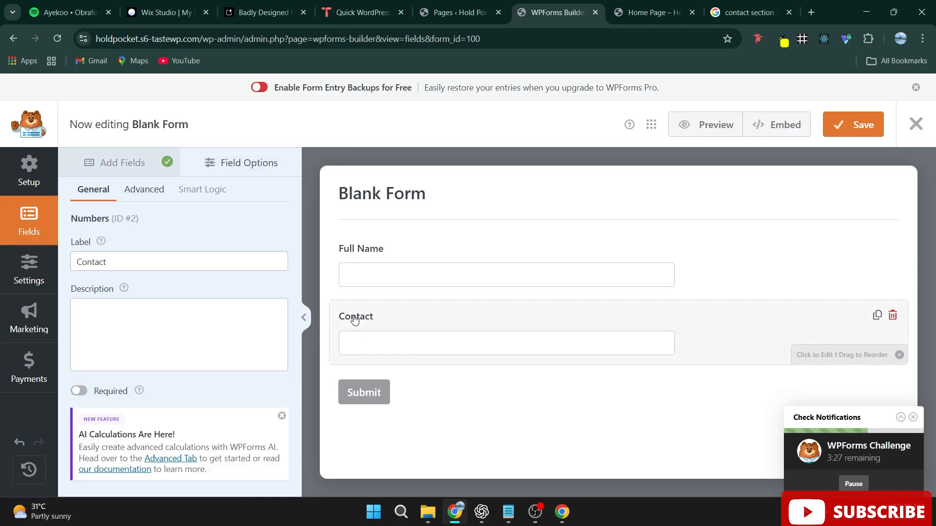
double_click(140, 263)
text(Email)
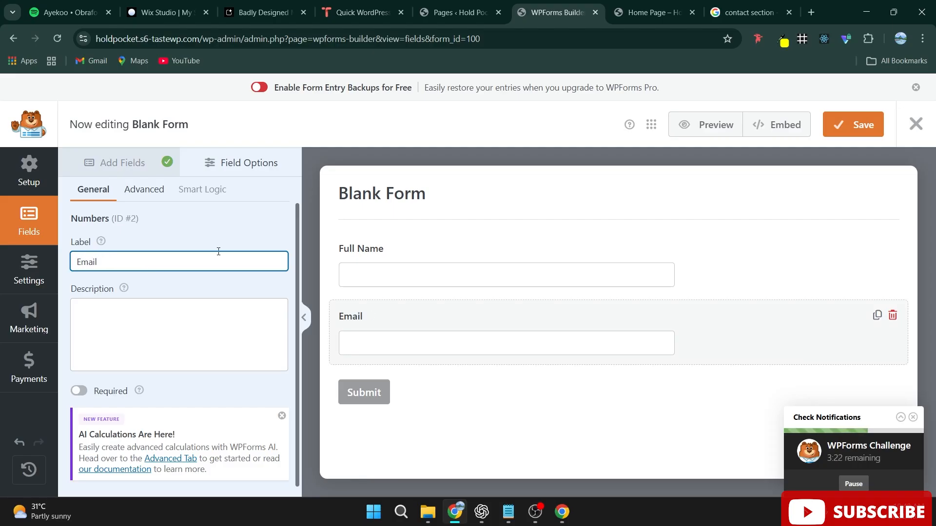
Add a Paragraph Text field below the Email field and label it Message
click(94, 163)
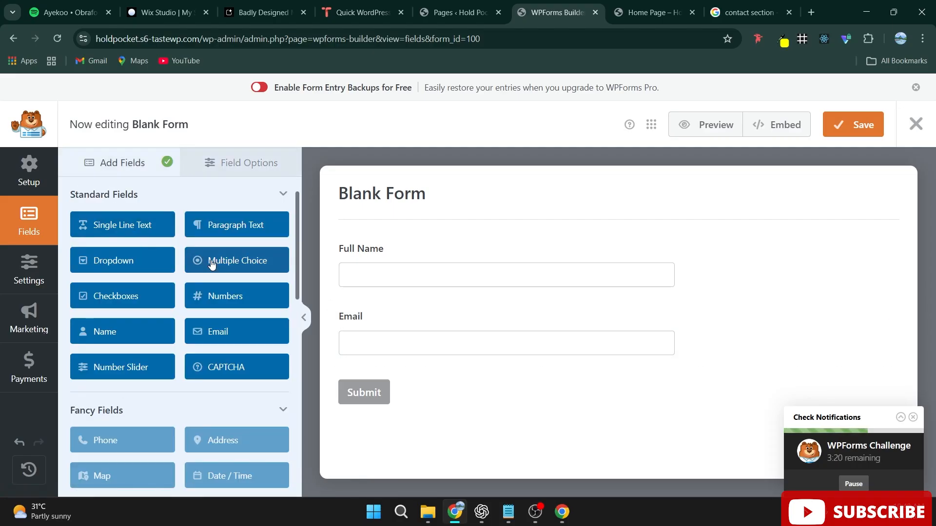
click(227, 225)
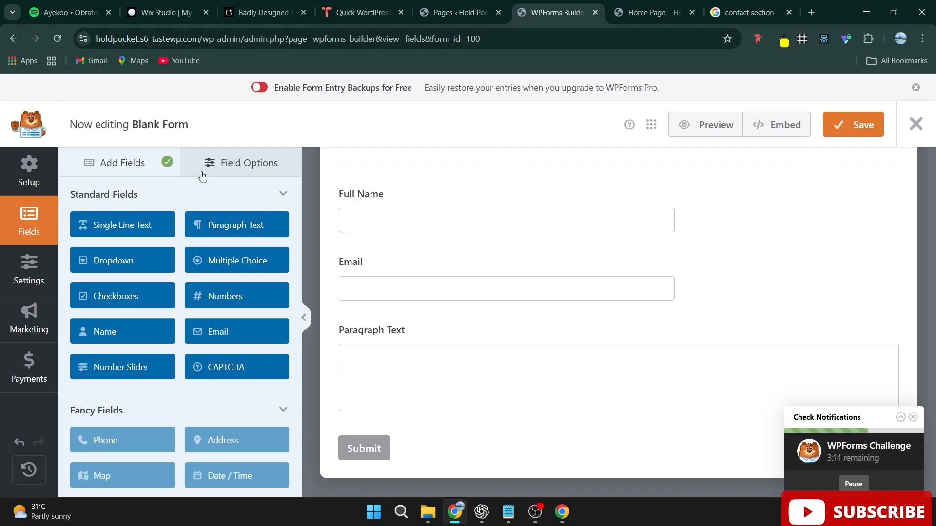
click(369, 338)
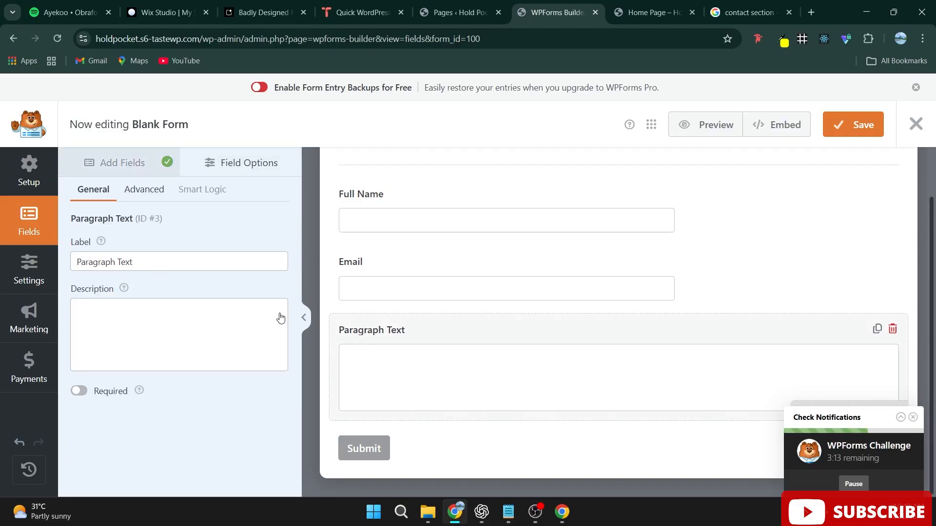
triple_click(144, 264)
text(Message)
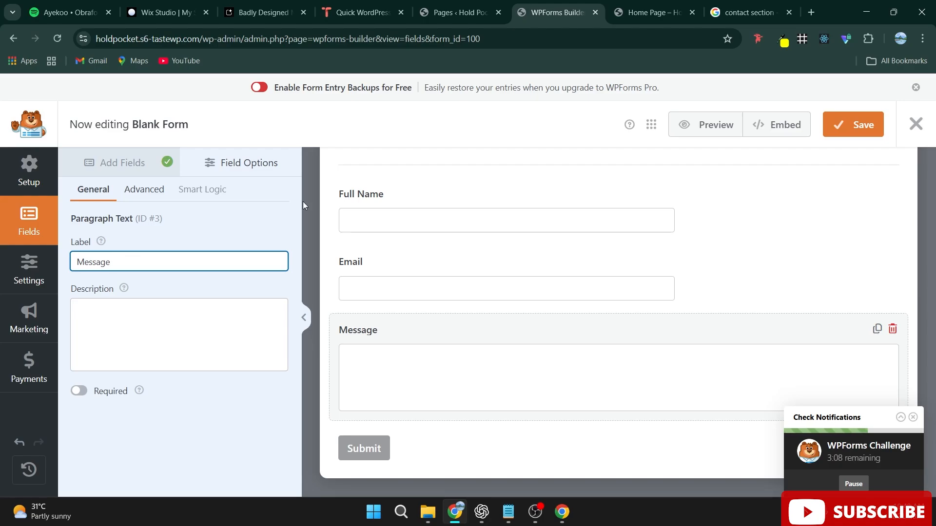
Save the form, check its page-embedding options without choosing one, and leave the form builder
click(576, 308)
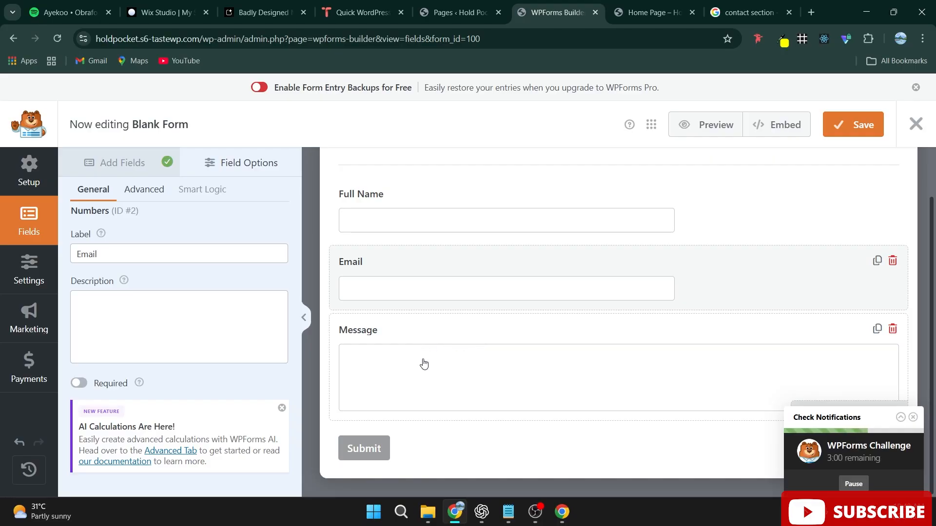
scroll(692, 215, up, 1)
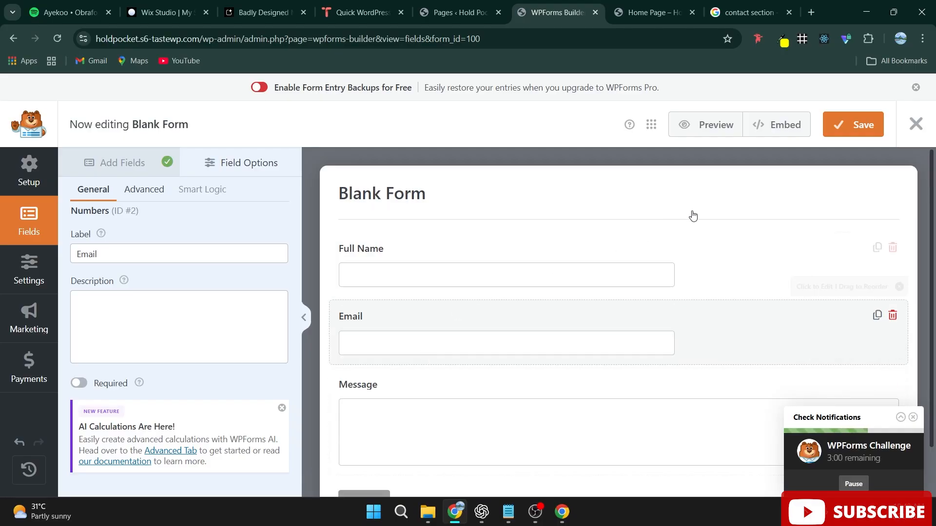
click(836, 132)
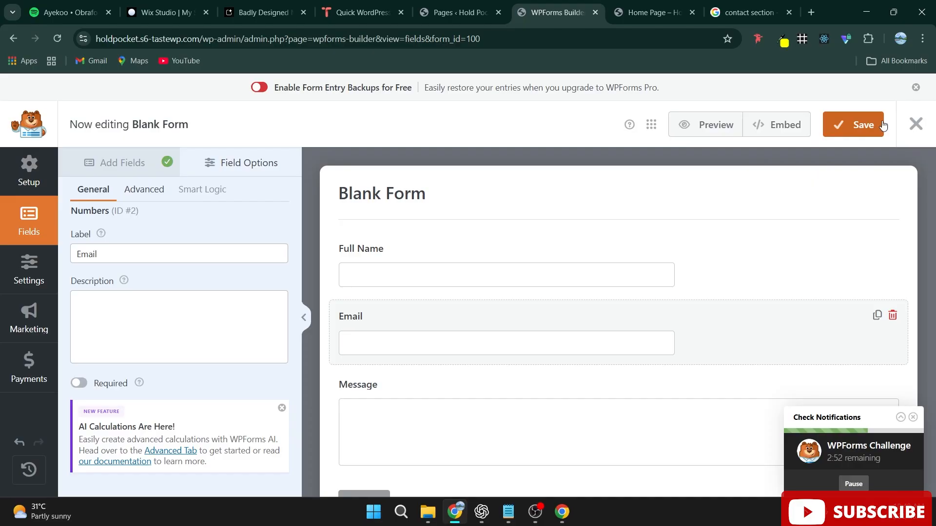
scroll(602, 308, down, 1)
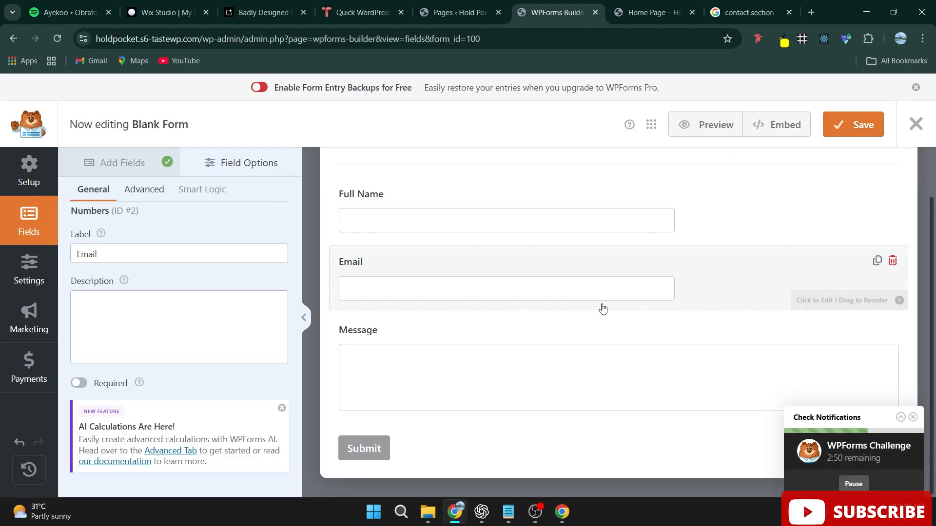
scroll(602, 308, up, 1)
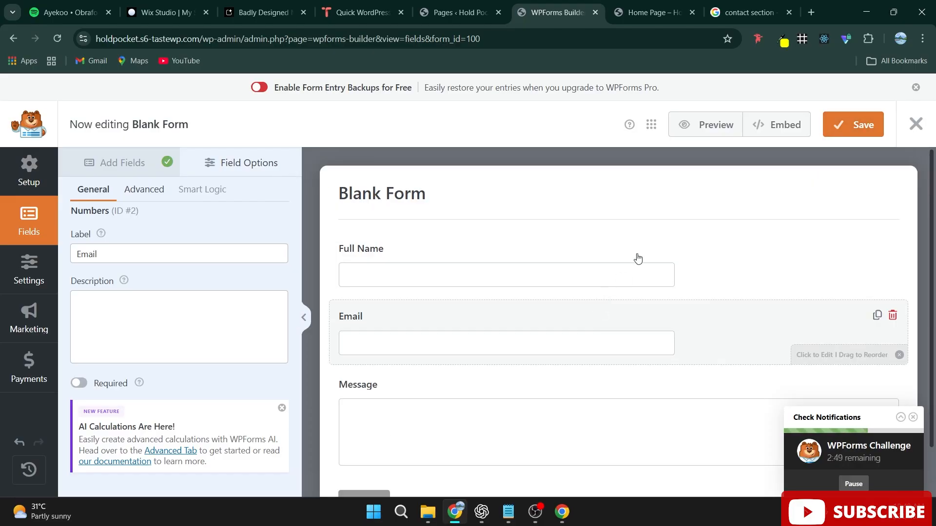
click(769, 123)
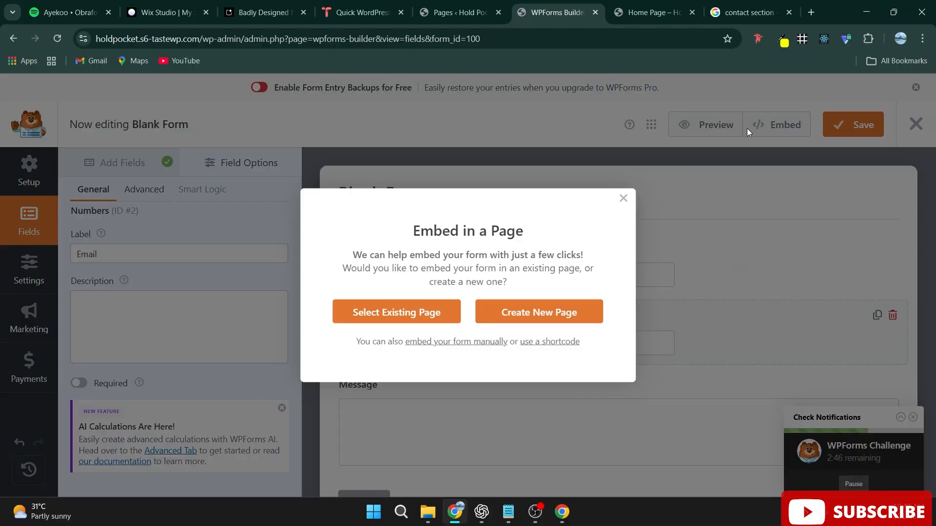
click(623, 198)
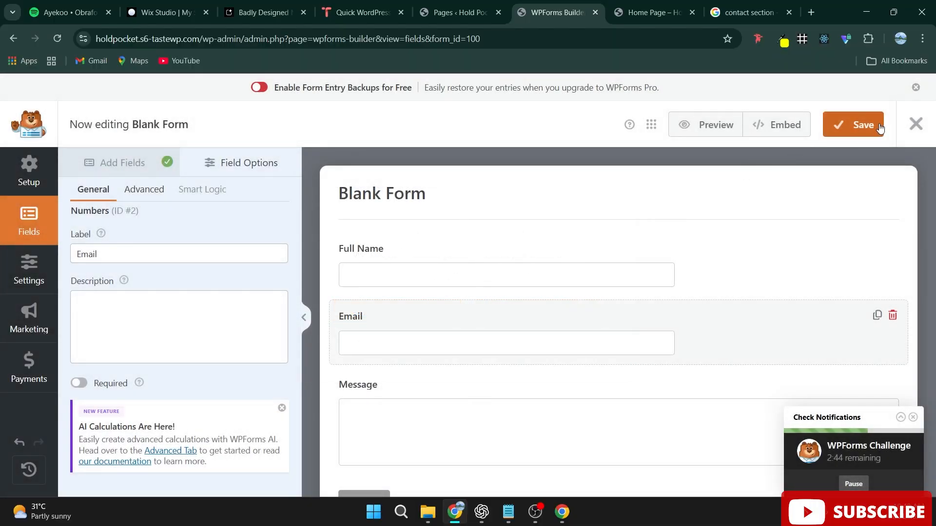
click(915, 125)
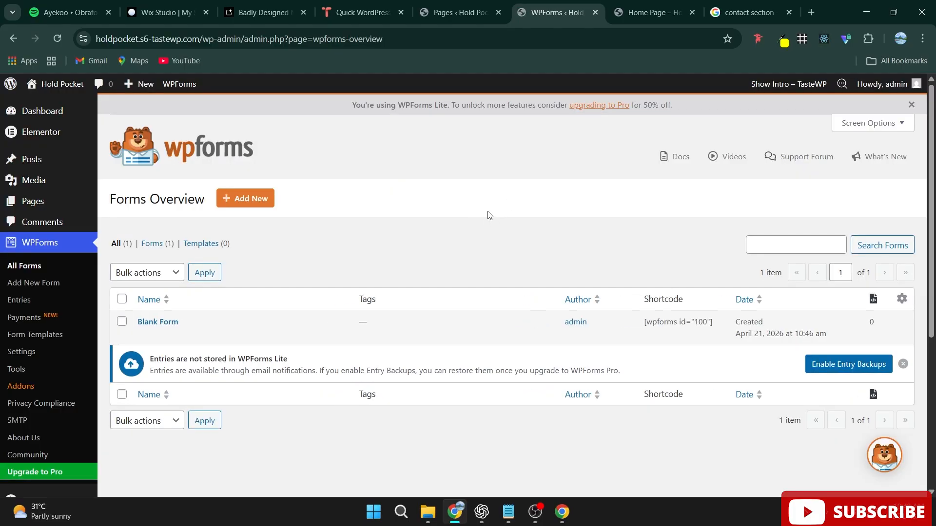
Copy the Blank Form's shortcode, [wpforms id="100"], from the forms overview
scroll(489, 215, down, 3)
triple_click(672, 199)
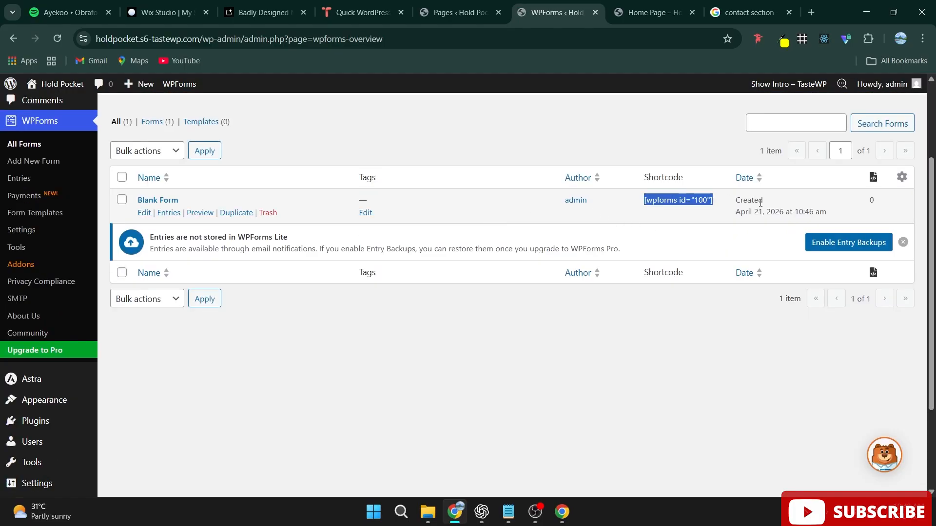
right_click(673, 198)
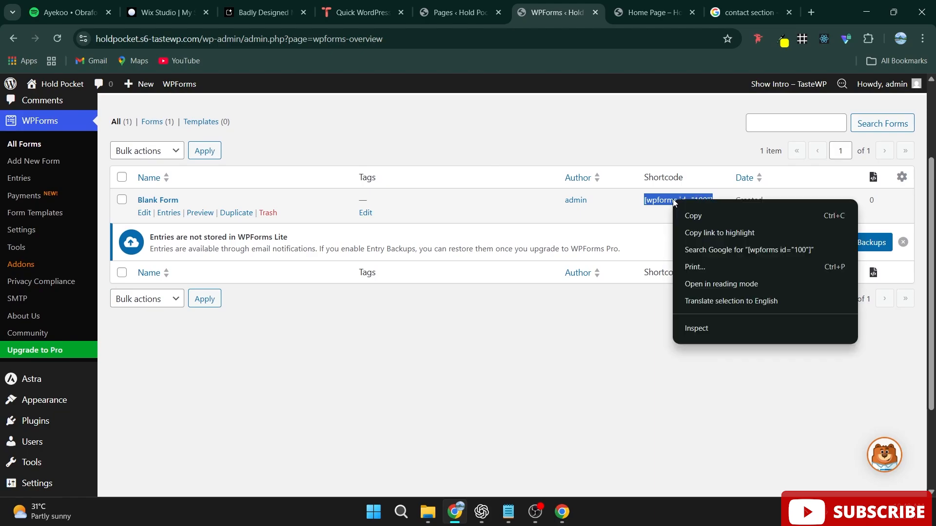
click(694, 214)
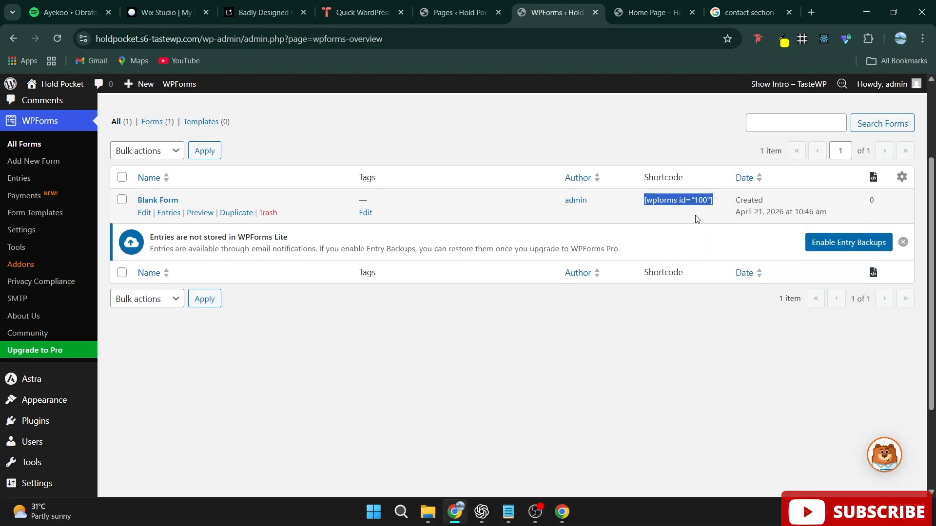
scroll(653, 233, up, 3)
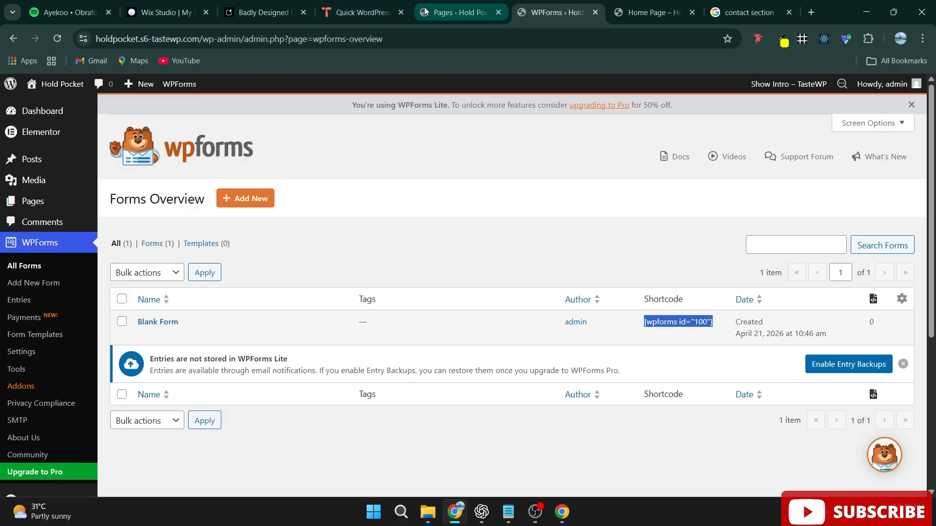
Return to the home page preview and open the page for editing with Elementor
click(629, 5)
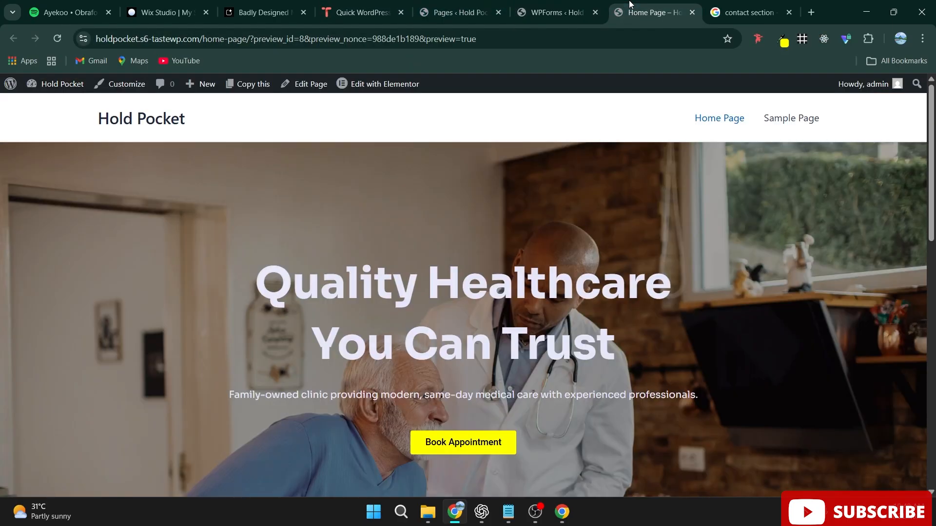
click(466, 12)
click(649, 12)
scroll(387, 199, down, 3)
click(365, 83)
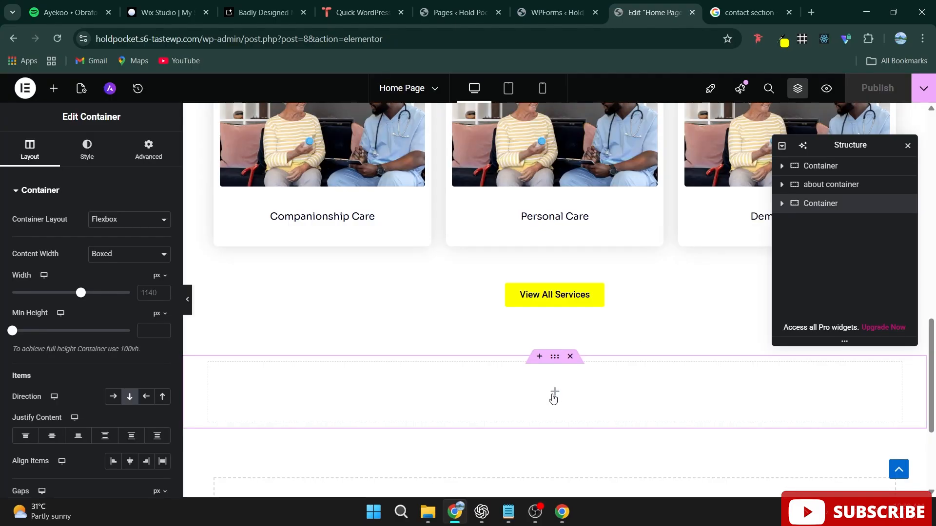
Delete the empty container below the View All Services button and add a new single-column Flexbox container there
scroll(553, 393, down, 3)
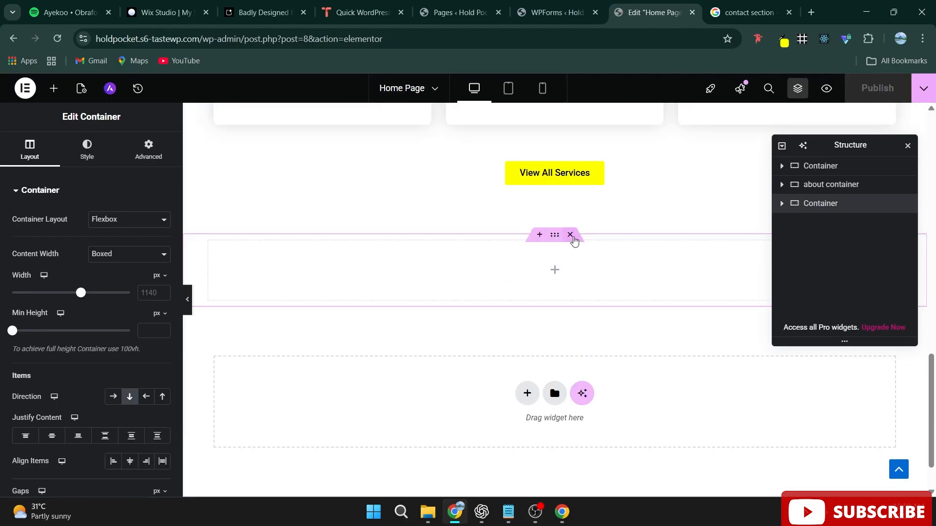
click(570, 235)
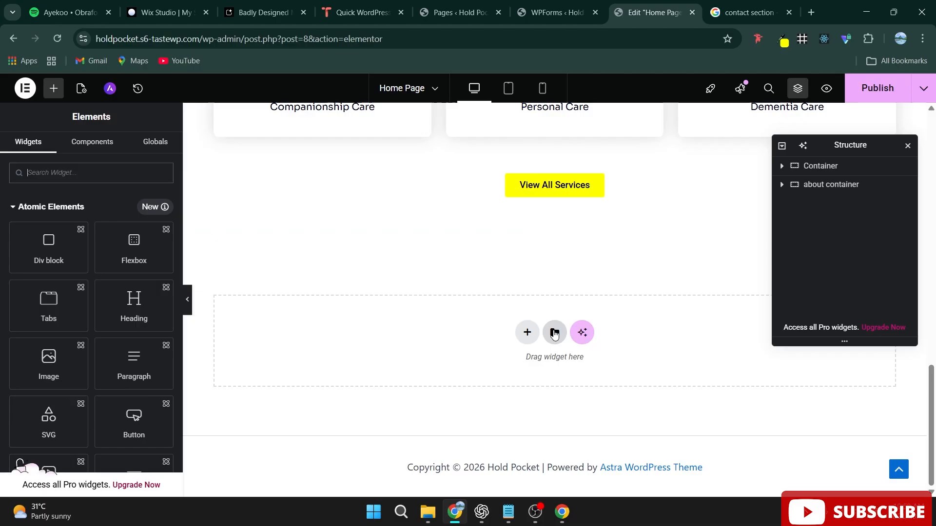
click(554, 333)
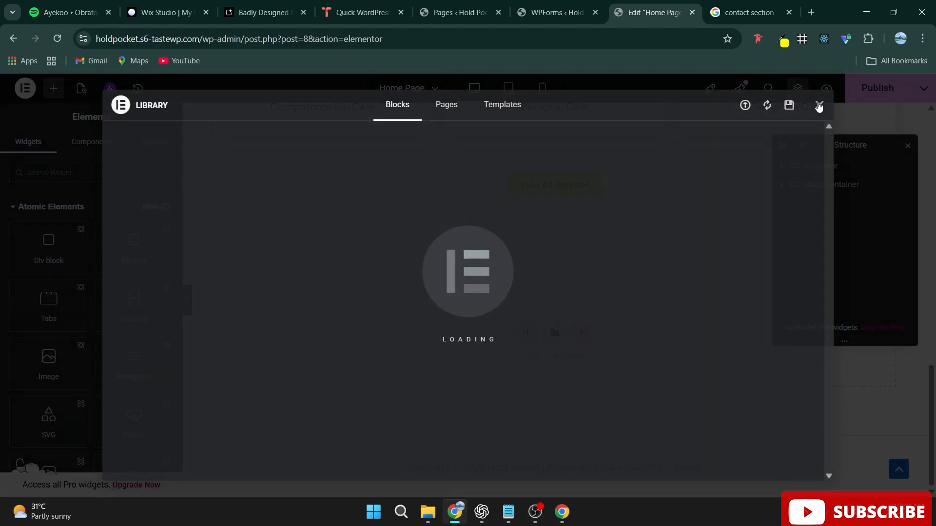
click(817, 105)
click(529, 332)
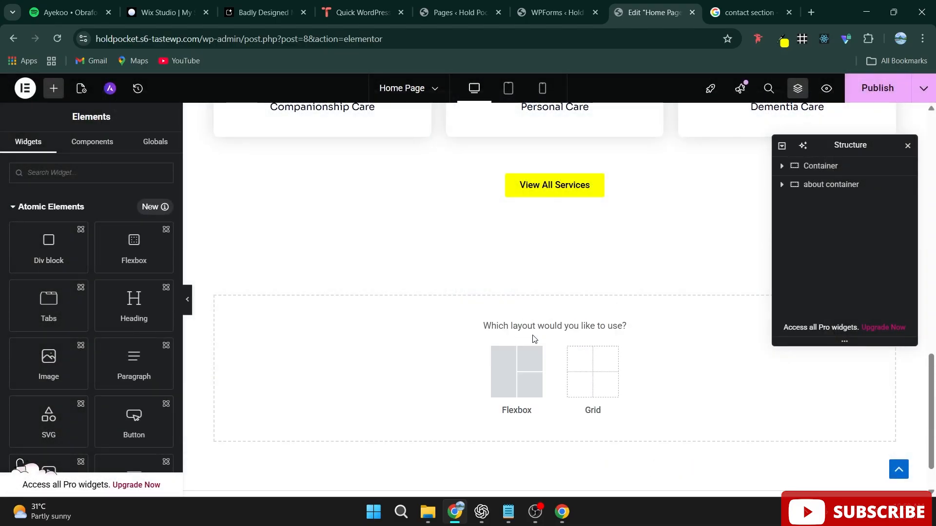
click(503, 375)
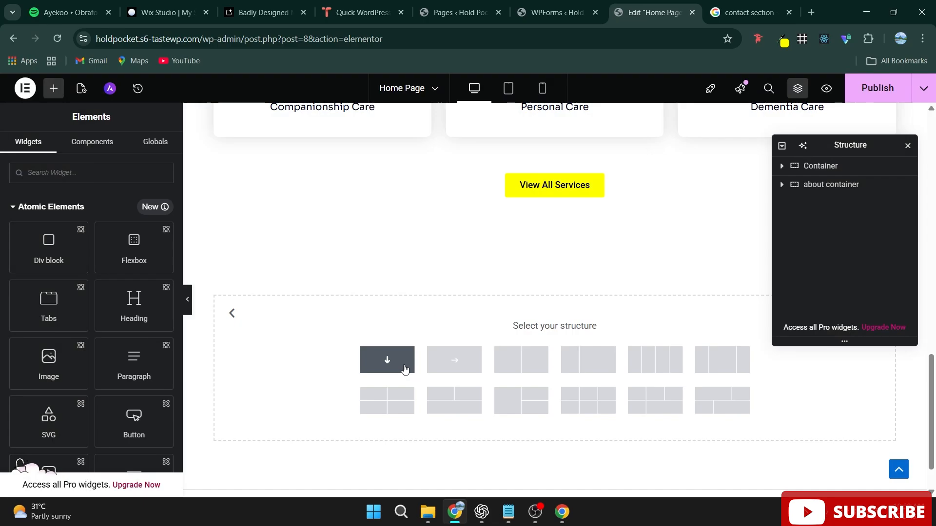
click(403, 369)
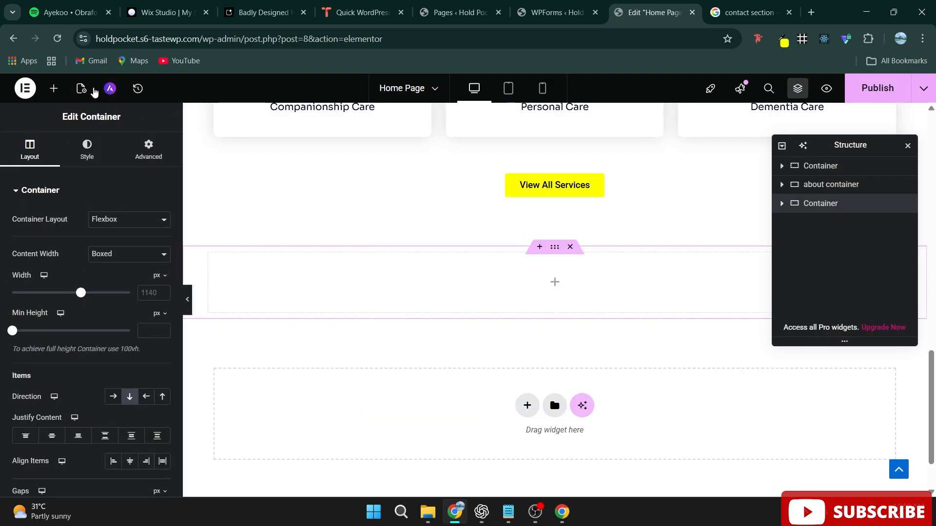
Find the Container widget and place one inside the new empty container
click(54, 89)
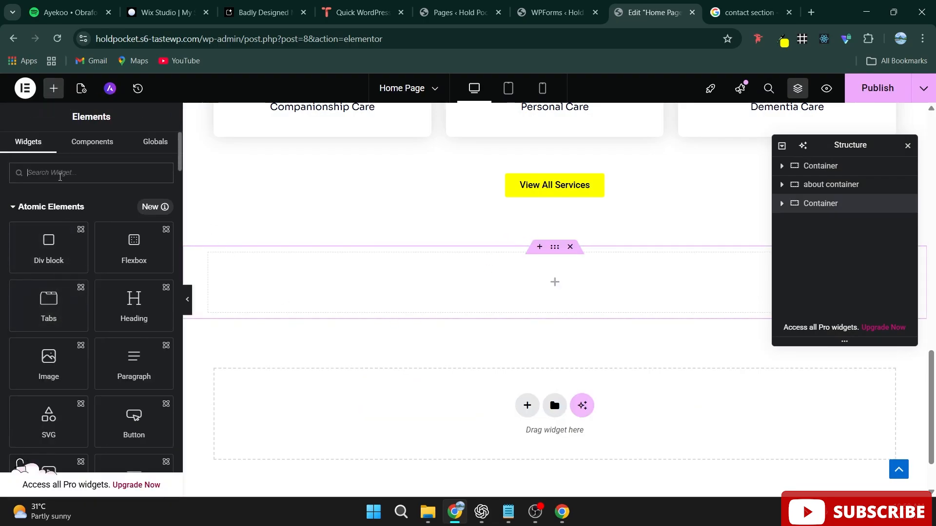
click(61, 174)
text(conta)
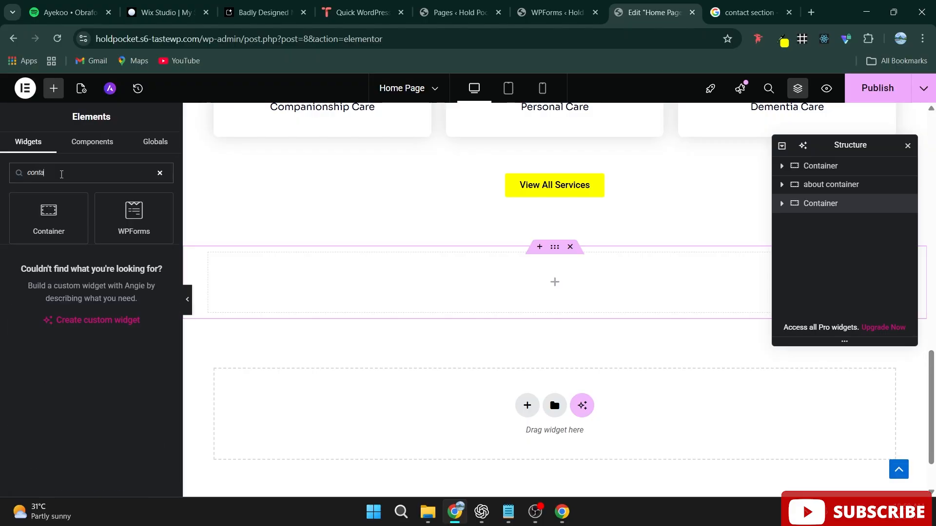
drag(16, 220, 532, 291)
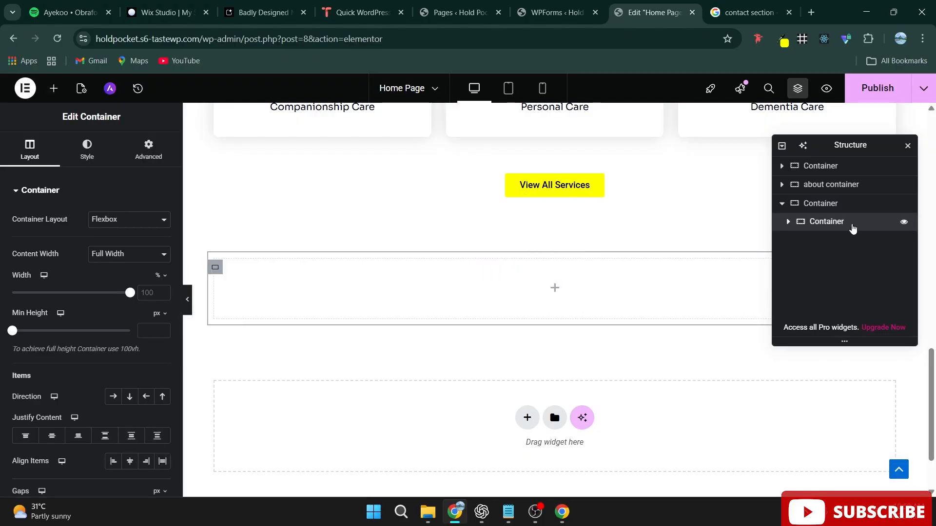
Duplicate the nested container and set the parent container's direction to a horizontal row
right_click(852, 229)
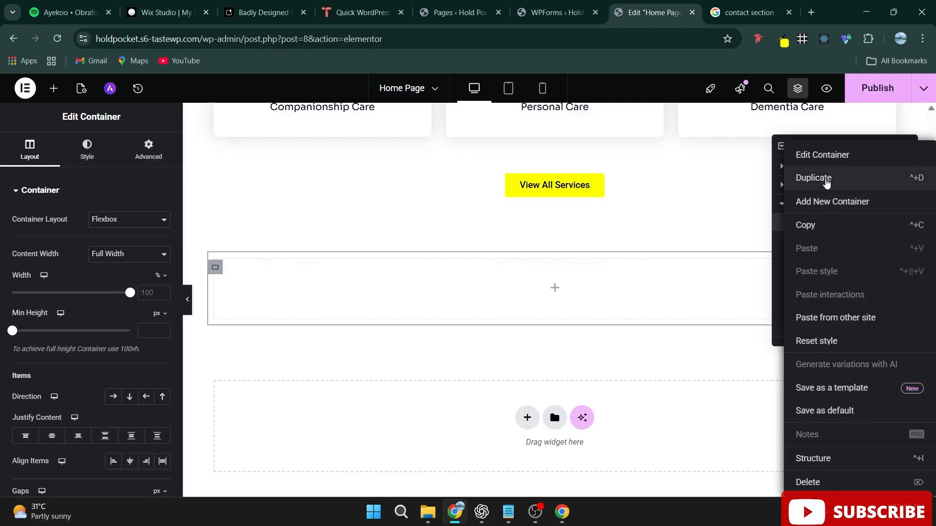
click(826, 178)
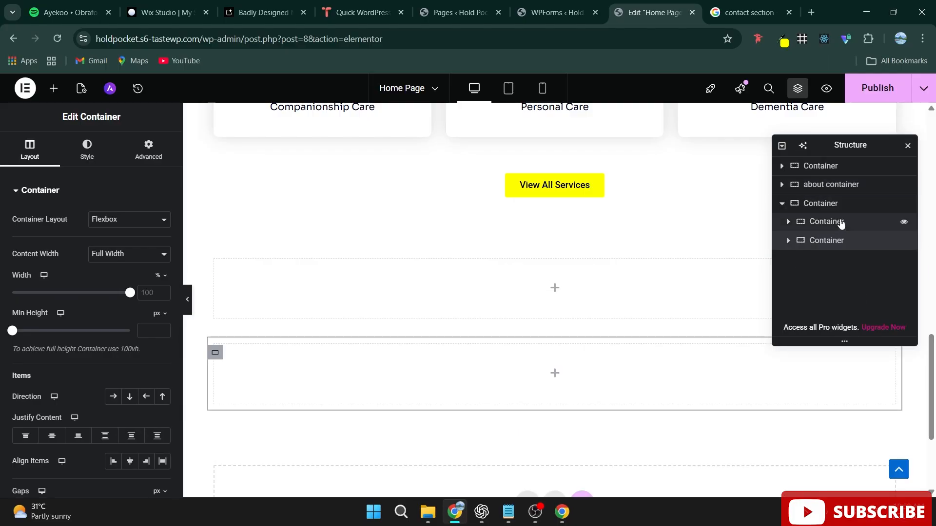
click(820, 204)
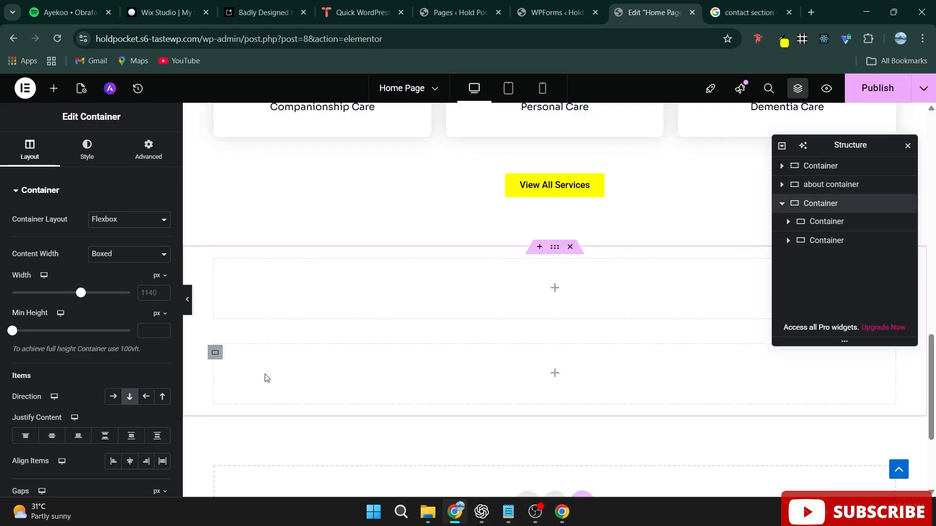
click(114, 397)
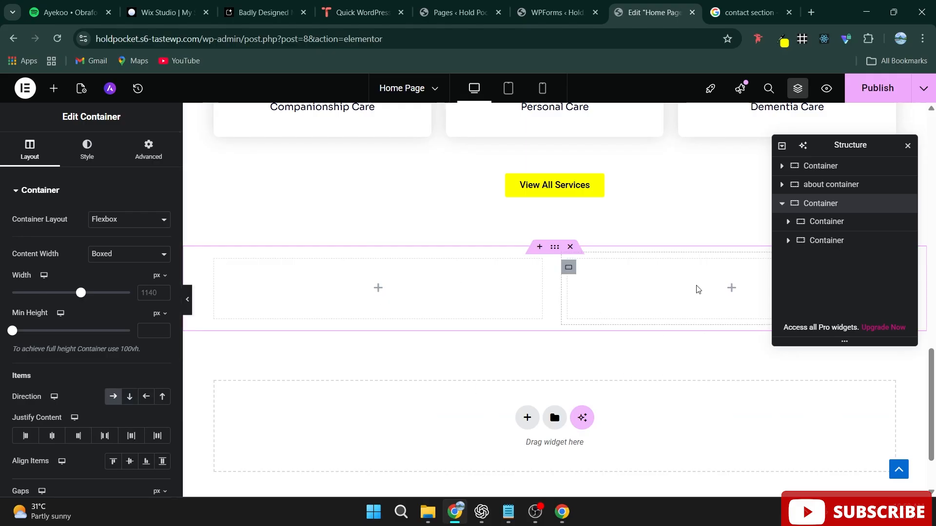
Try embedding the contact form with a WPForms widget placed in the second nested container
click(568, 268)
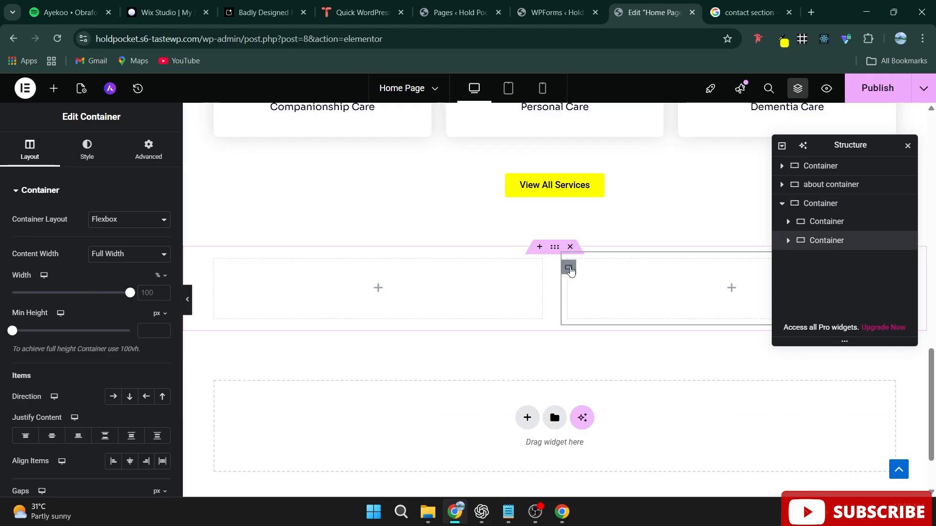
scroll(119, 357, down, 5)
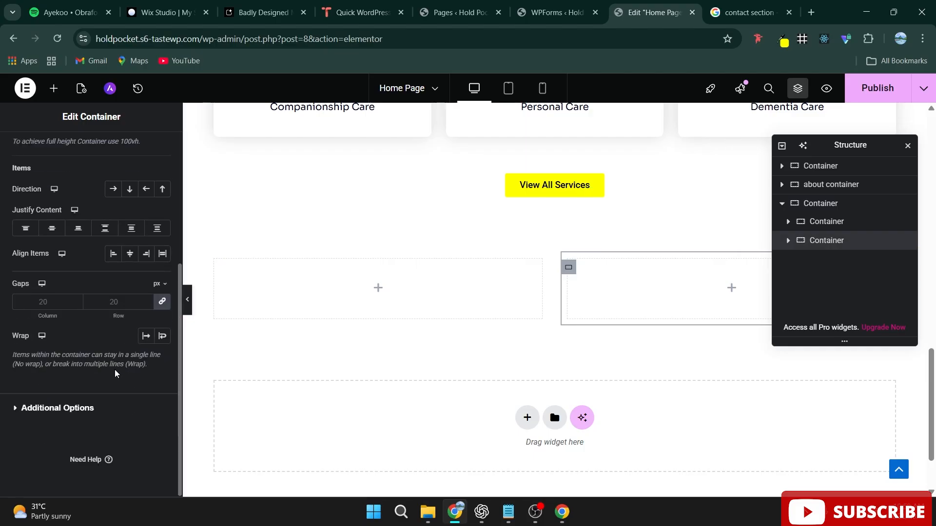
scroll(117, 374, up, 4)
click(54, 88)
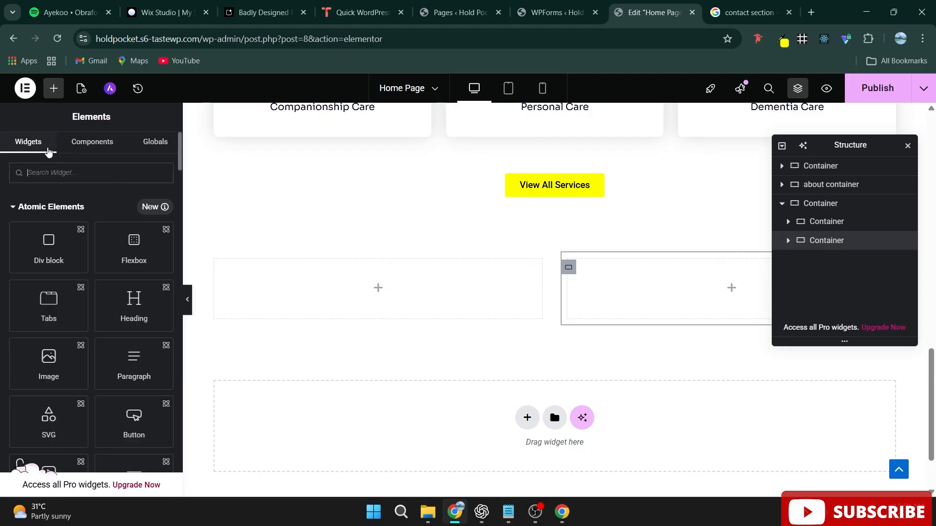
click(59, 173)
text(wp)
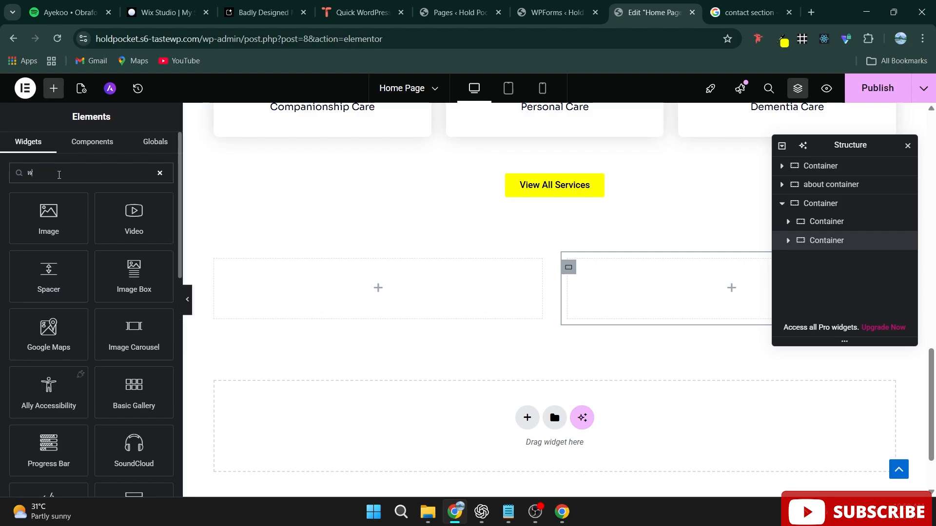
key(BackSpace)
key(BackSpace)
text(orm)
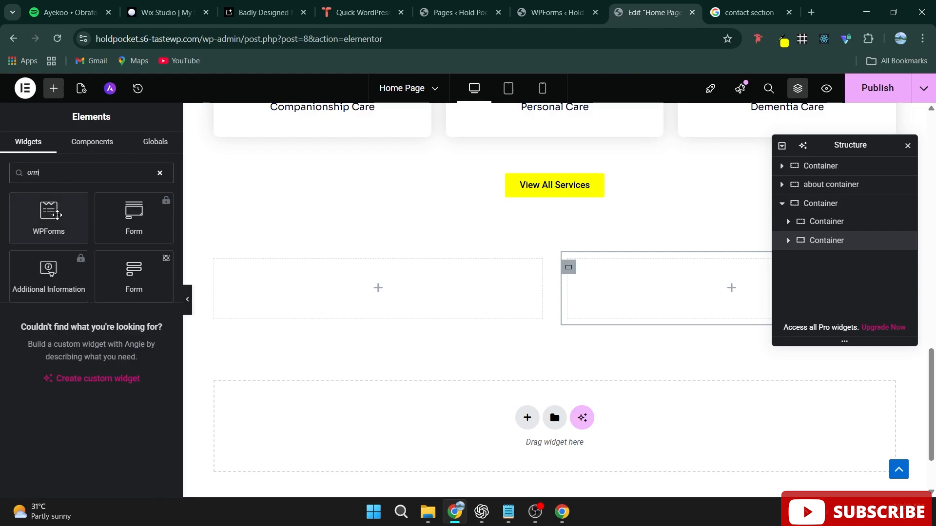
drag(57, 215, 709, 283)
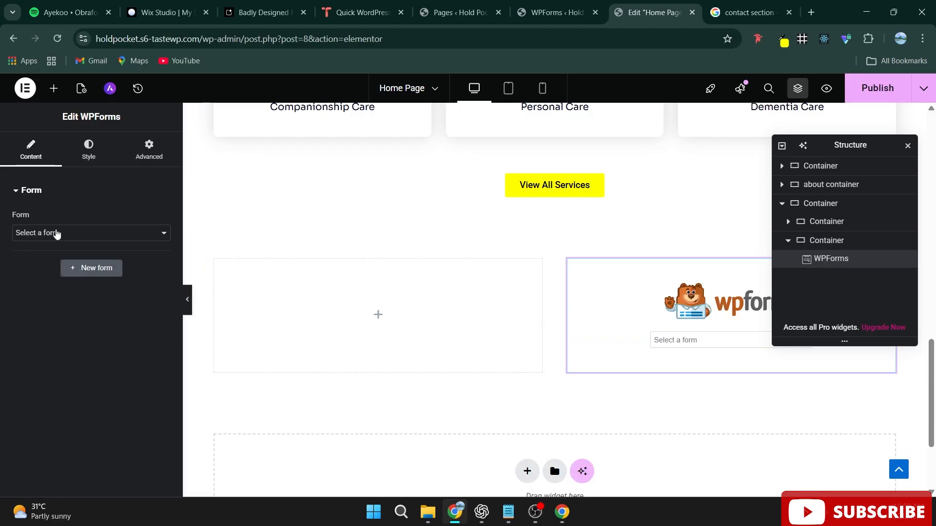
Check the WPForms widget's form choices and style themes, and delete the widget from the second container
click(56, 234)
click(58, 242)
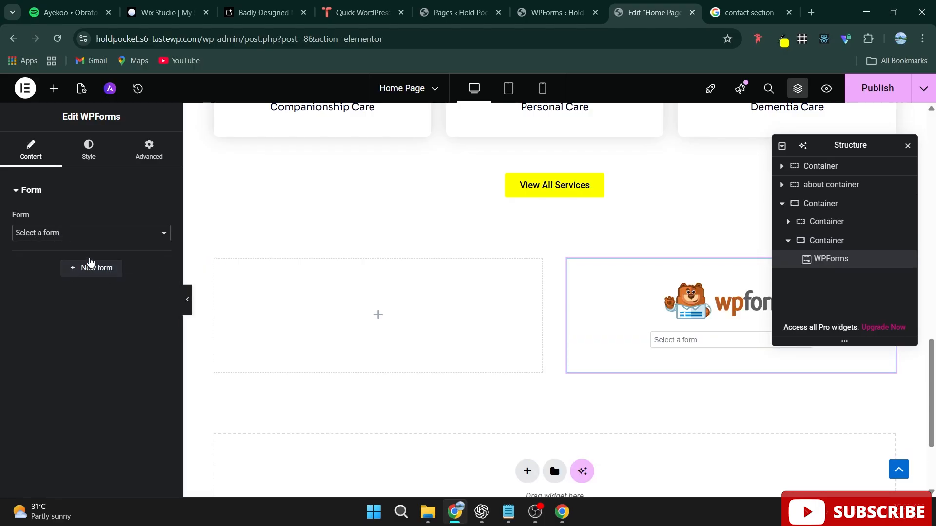
click(88, 151)
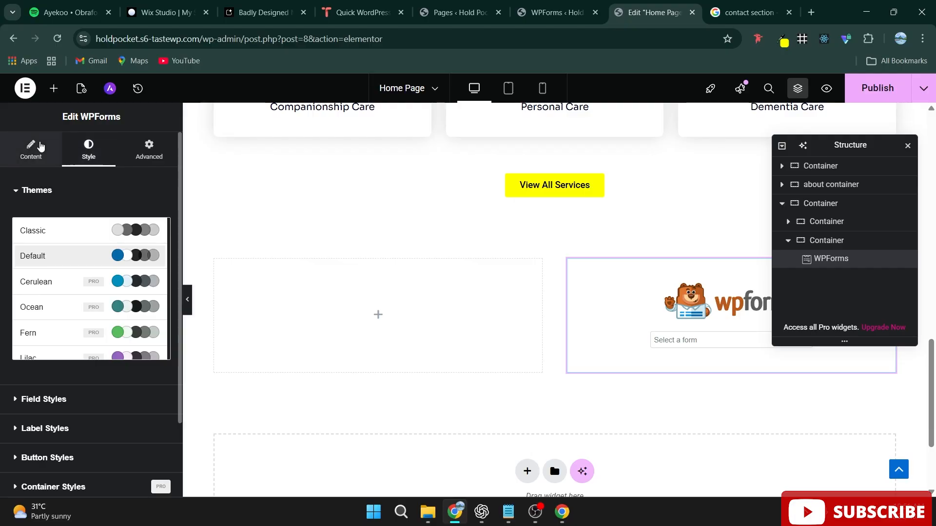
click(31, 150)
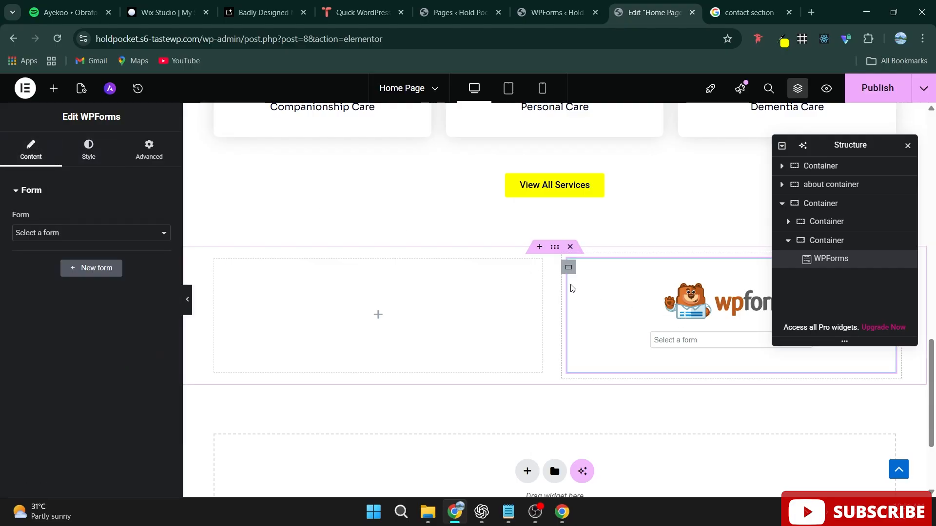
key(Delete)
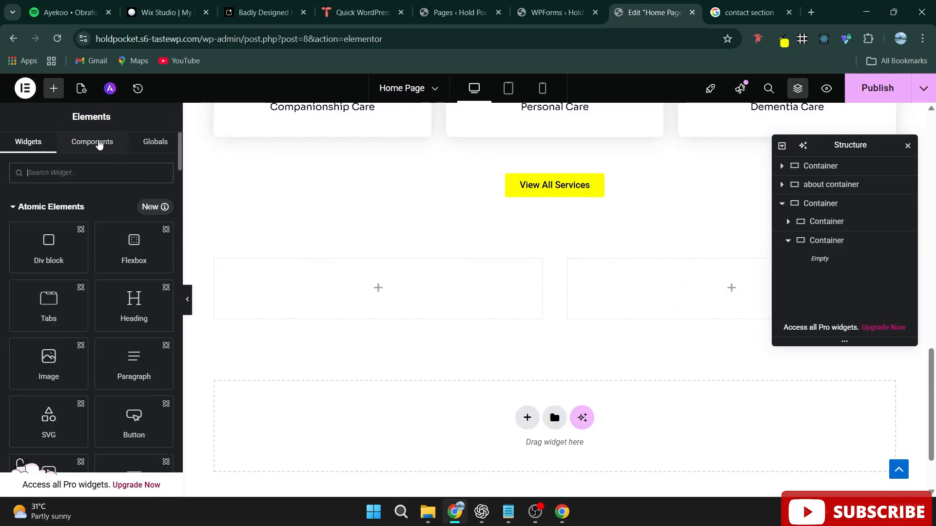
Place a Shortcode widget in the second nested container and set its shortcode to [wpforms id="100"]
text(short)
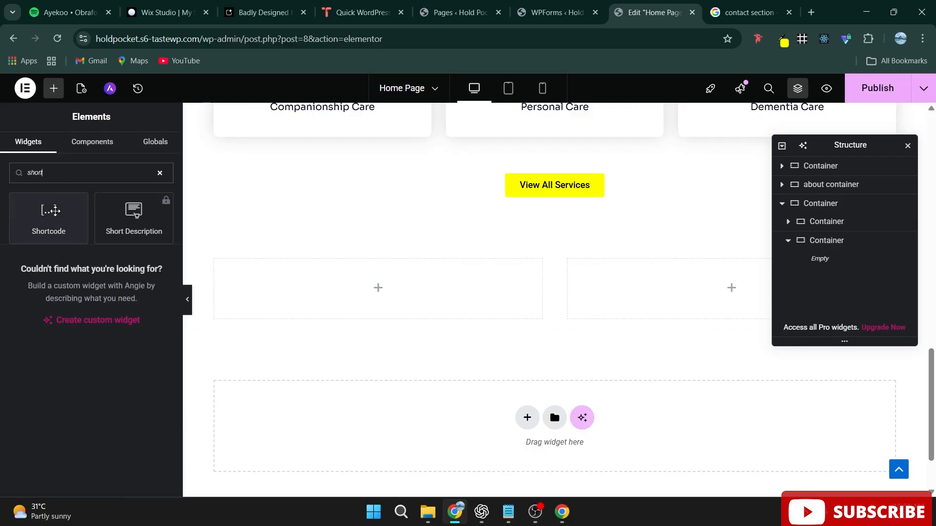
drag(49, 215, 658, 279)
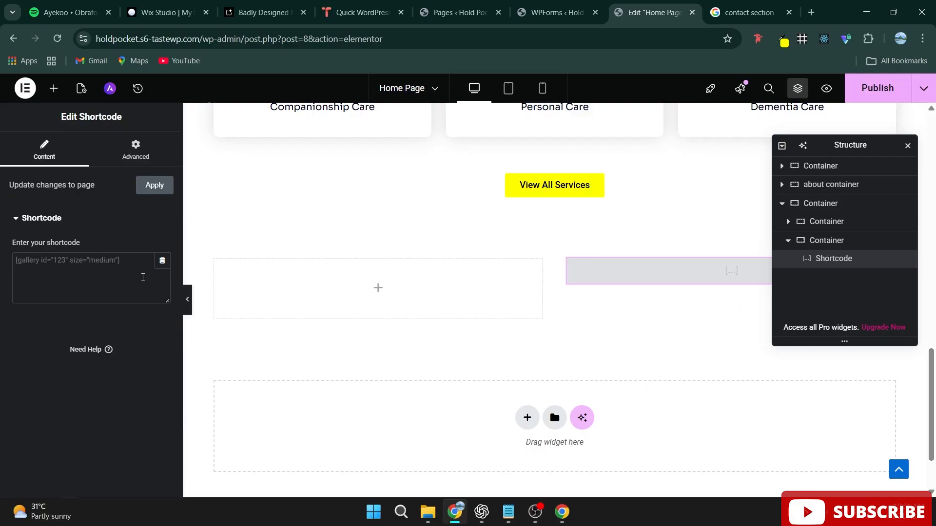
click(118, 258)
text([wpforms id="100"])
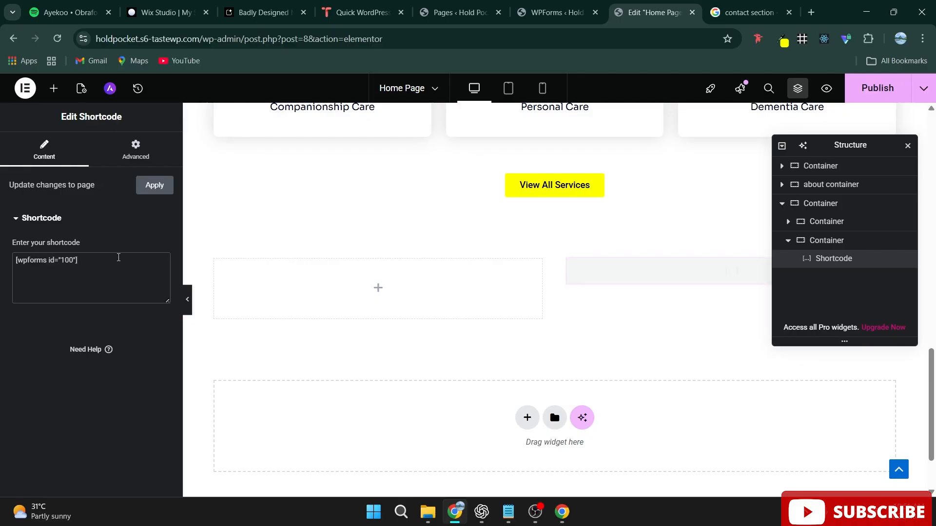
Find the Heading widget and place it above the contact form in the second container
scroll(665, 325, down, 4)
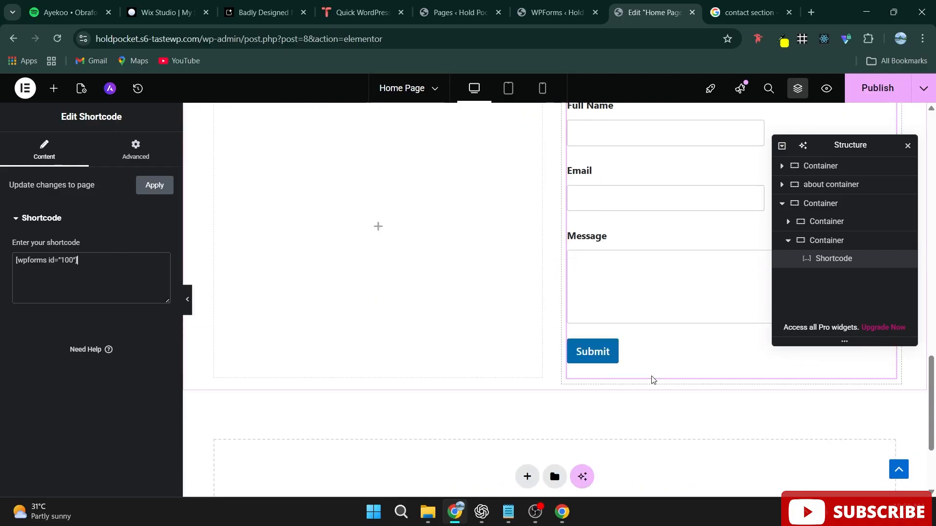
scroll(653, 380, up, 2)
scroll(654, 380, down, 2)
scroll(636, 379, up, 5)
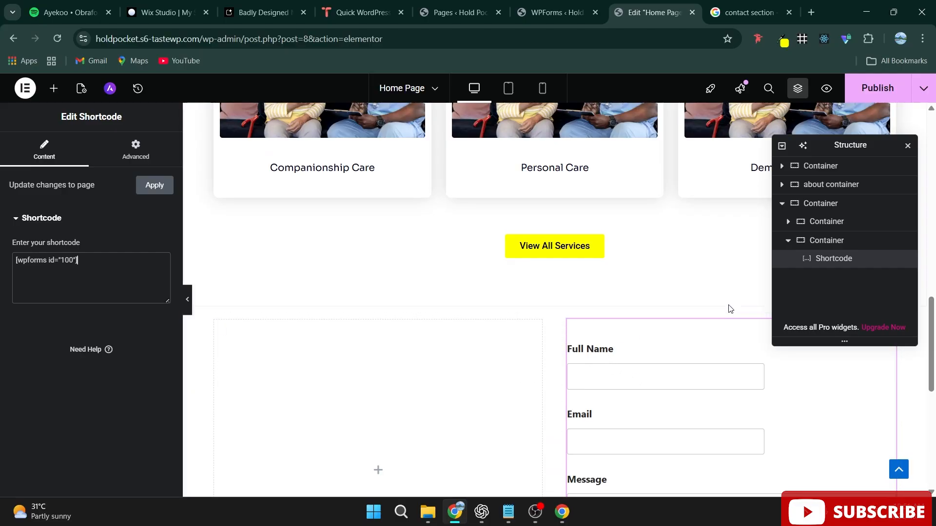
scroll(713, 369, down, 3)
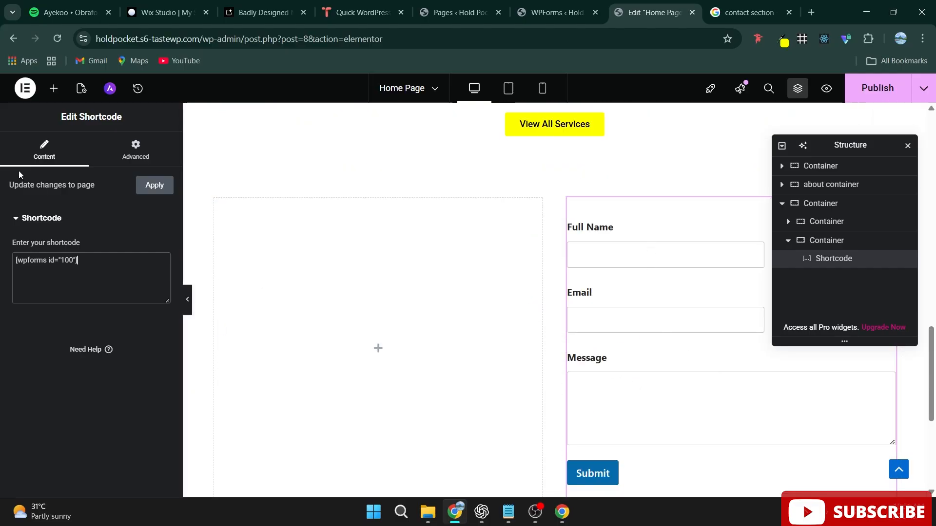
click(55, 89)
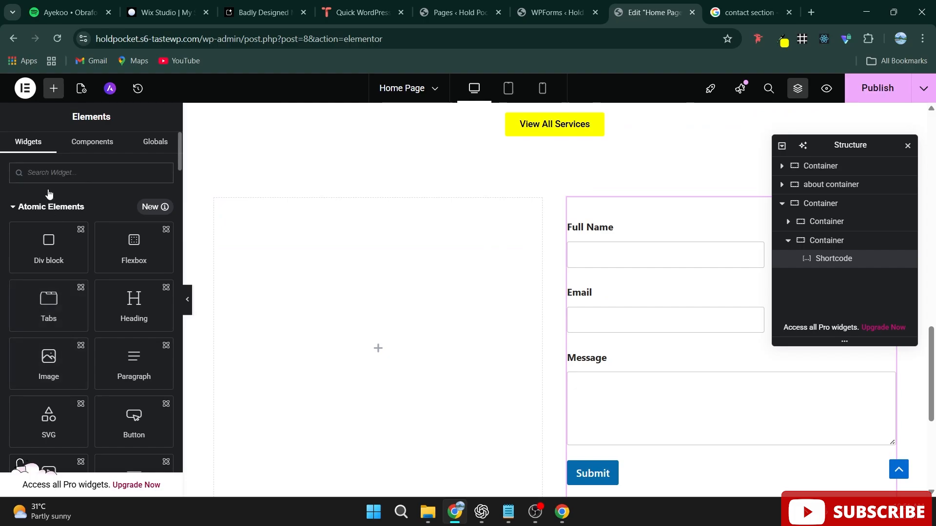
click(50, 170)
text(t)
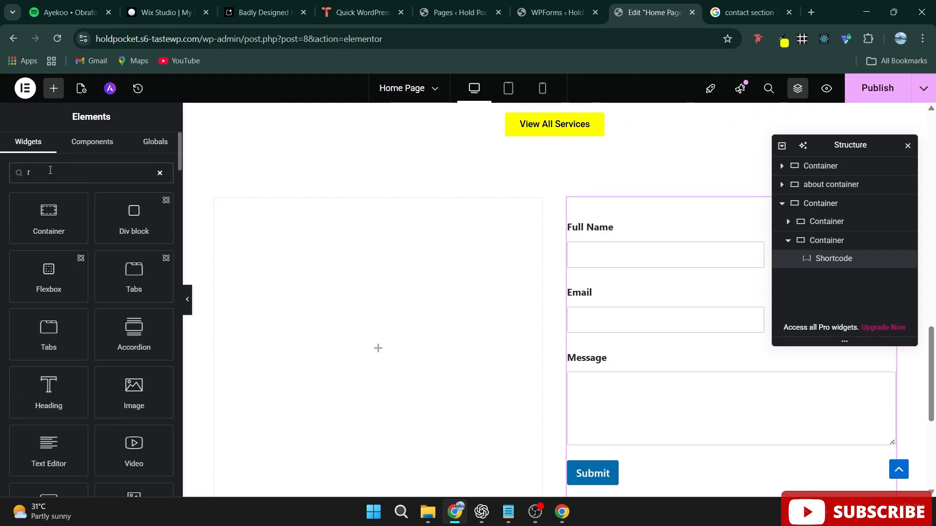
key(BackSpace)
text(head)
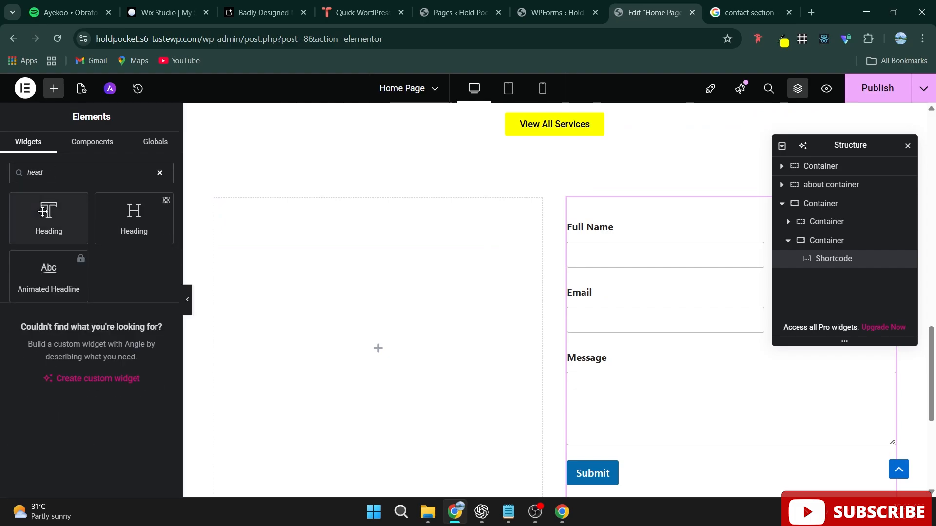
drag(49, 215, 643, 210)
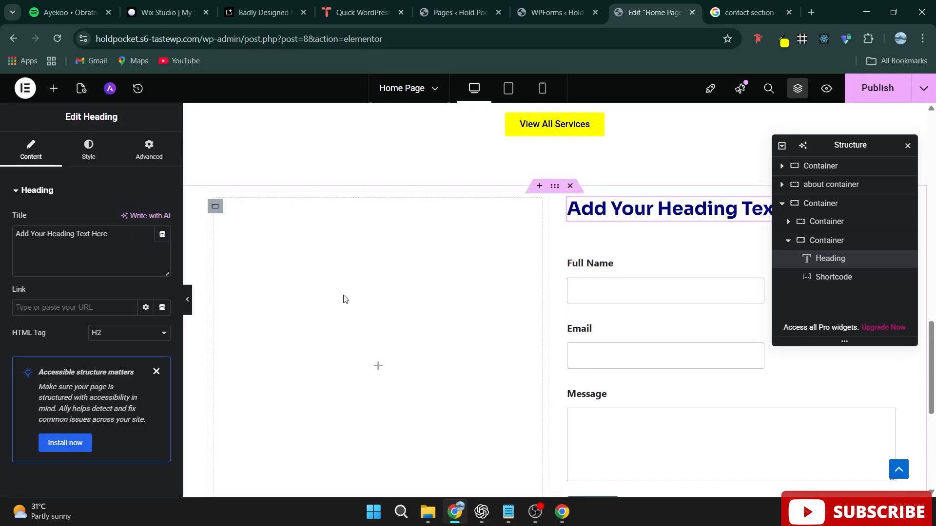
Switch to ChatGPT, copy the Option 1 (standard) short intro message, and return to the Elementor editor
scroll(368, 431, down, 6)
click(517, 518)
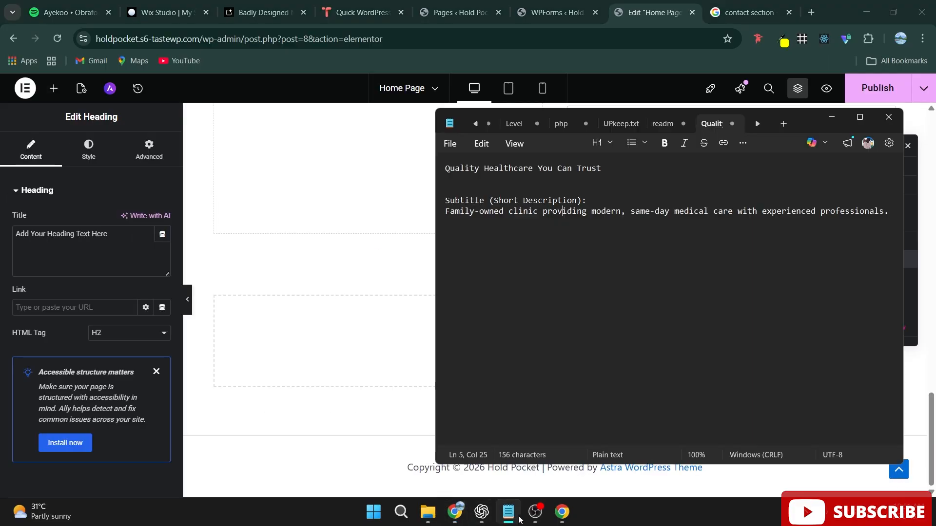
click(481, 513)
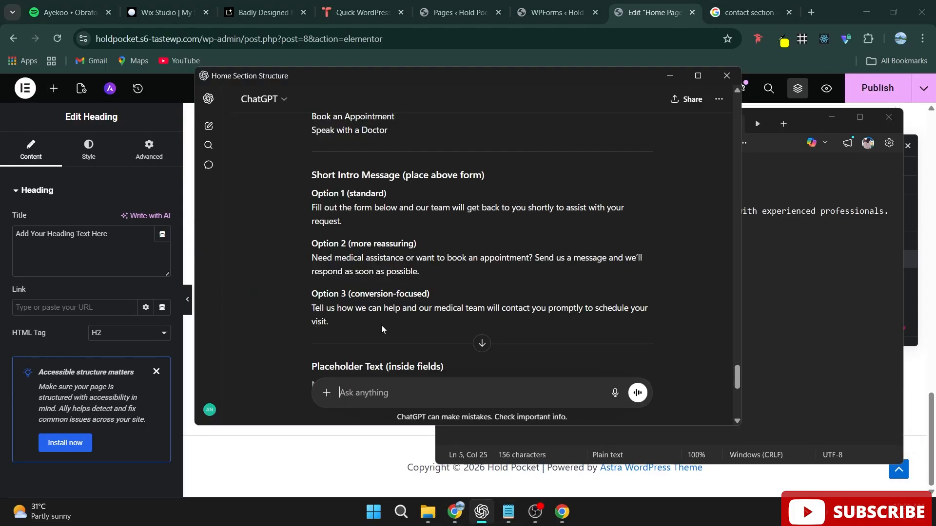
drag(335, 222, 309, 211)
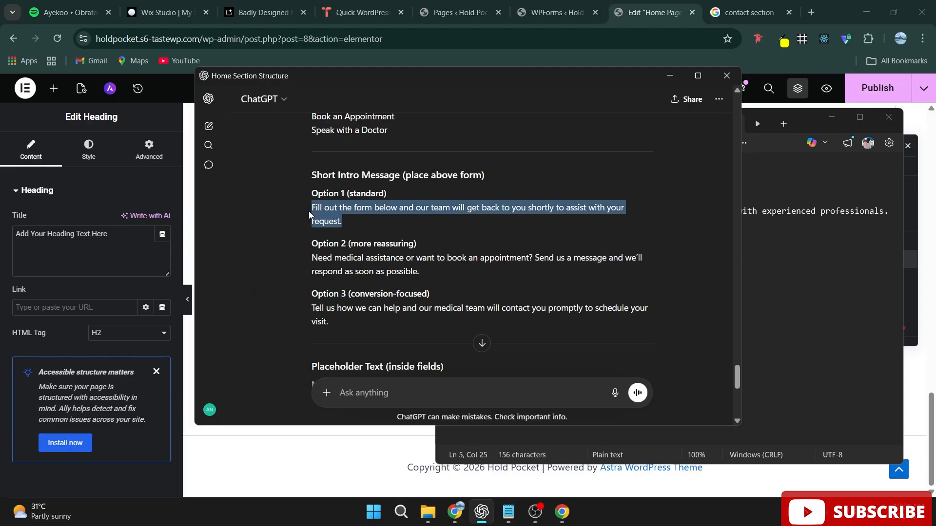
click(560, 54)
Set the heading above the form to "Fill out the form below and our team will get back to you shortly to assist with your request."
scroll(592, 248, up, 6)
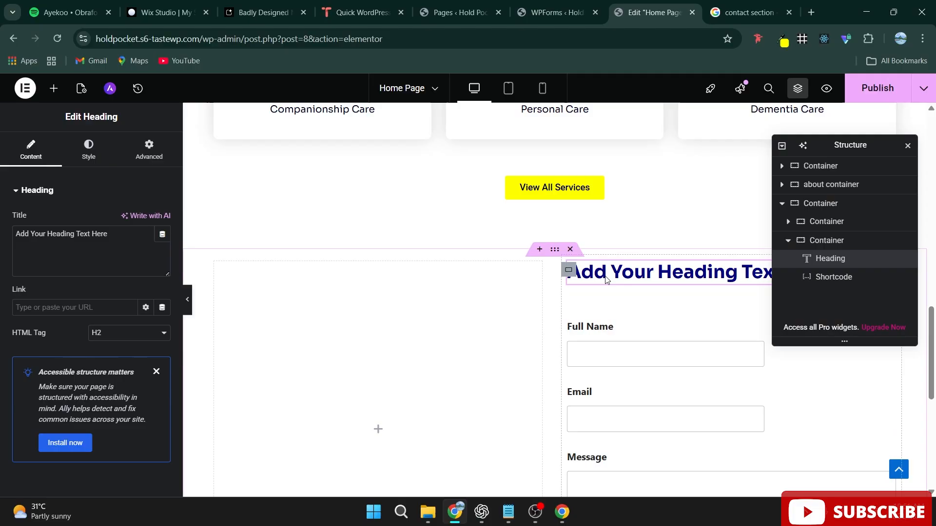
click(63, 244)
key(ctrl+a)
text(Fill out the form below, and our team will get back to you shortly to assist with your request.)
Apply the very dark navy global color to the form heading's text and publish the page
click(88, 149)
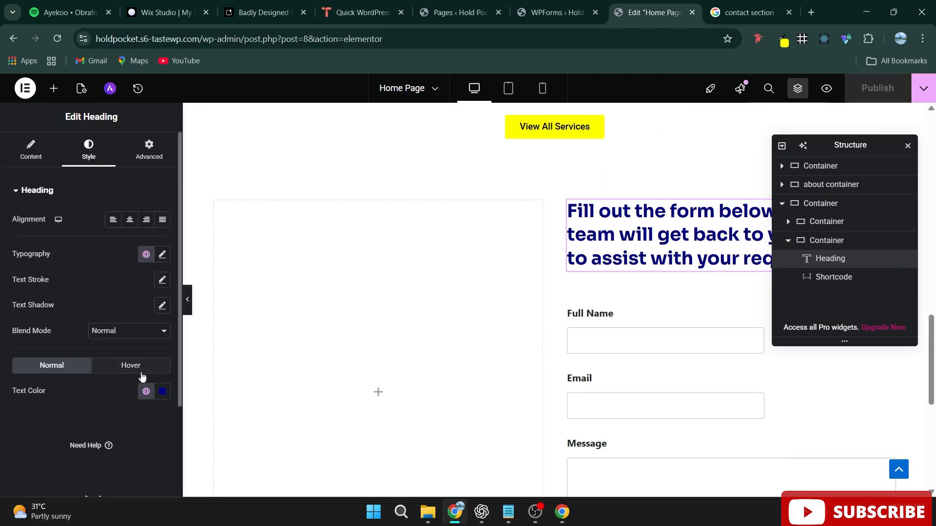
click(146, 392)
click(83, 197)
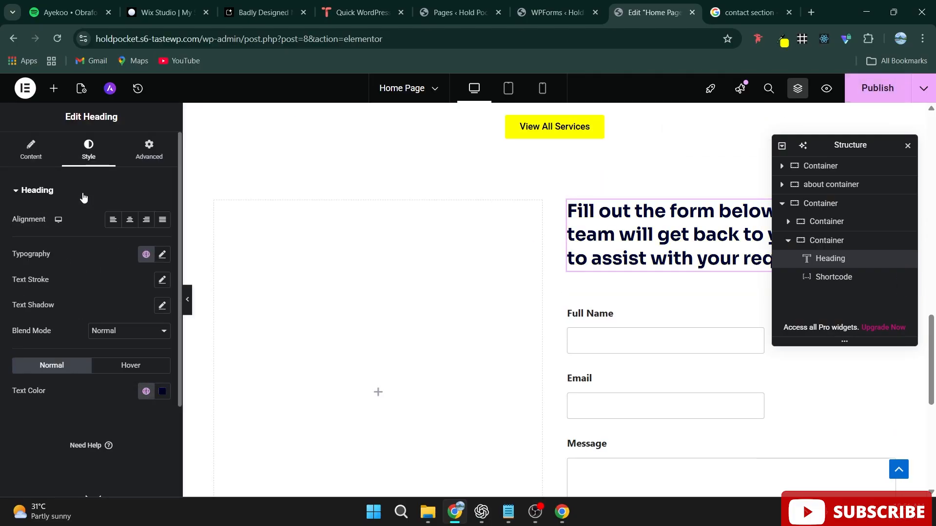
click(874, 92)
Find the Text Editor widget and place it in the empty first container beside the contact form
scroll(488, 263, down, 3)
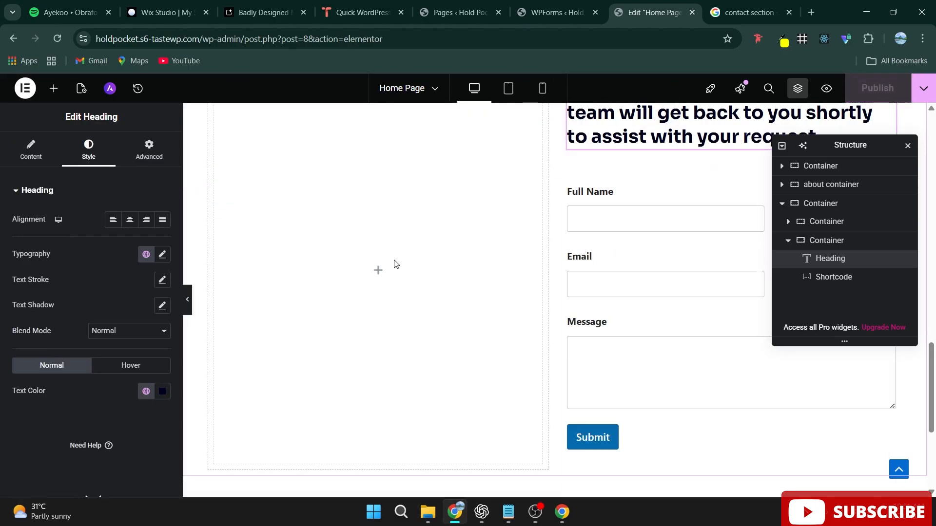
click(377, 271)
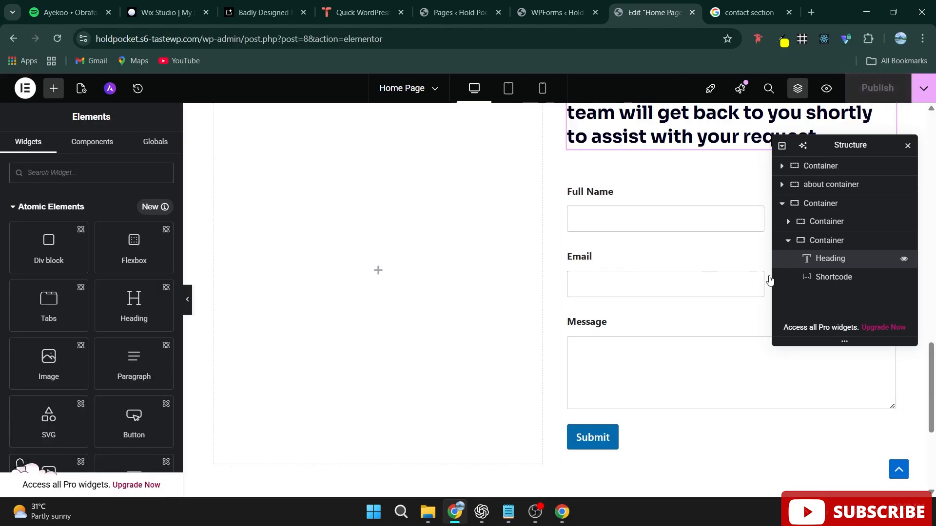
scroll(521, 281, up, 5)
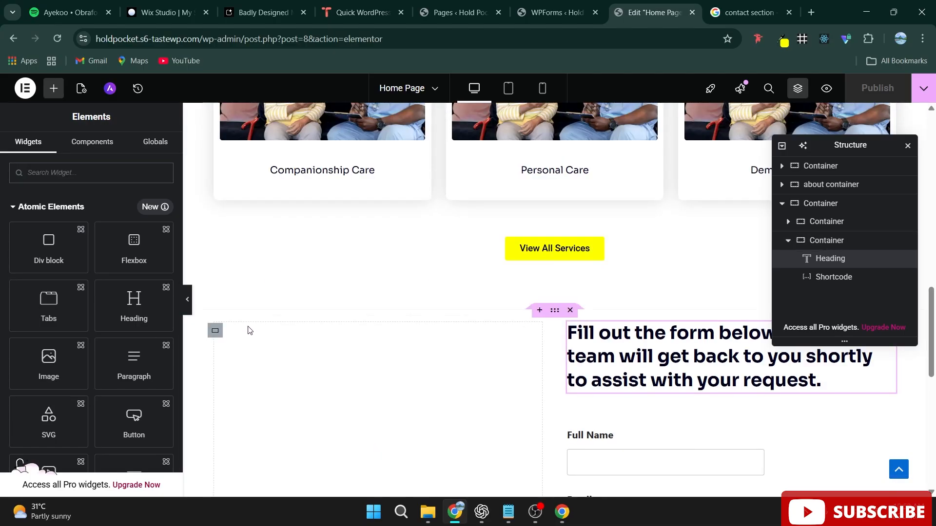
scroll(234, 273, down, 3)
click(214, 210)
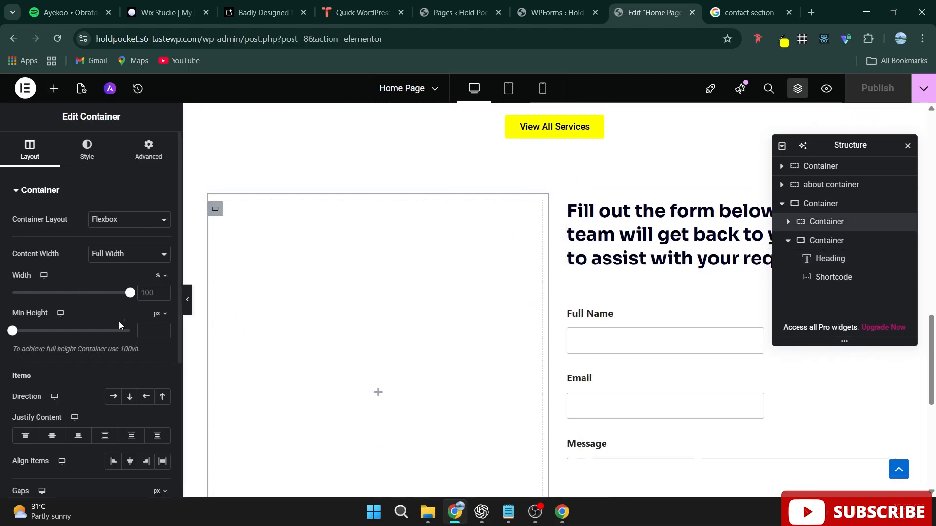
click(54, 89)
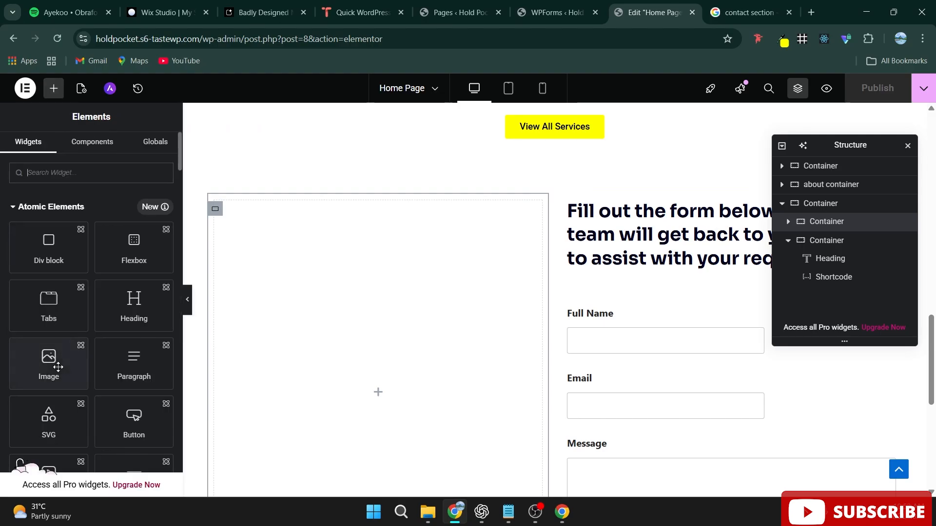
click(94, 172)
text(text)
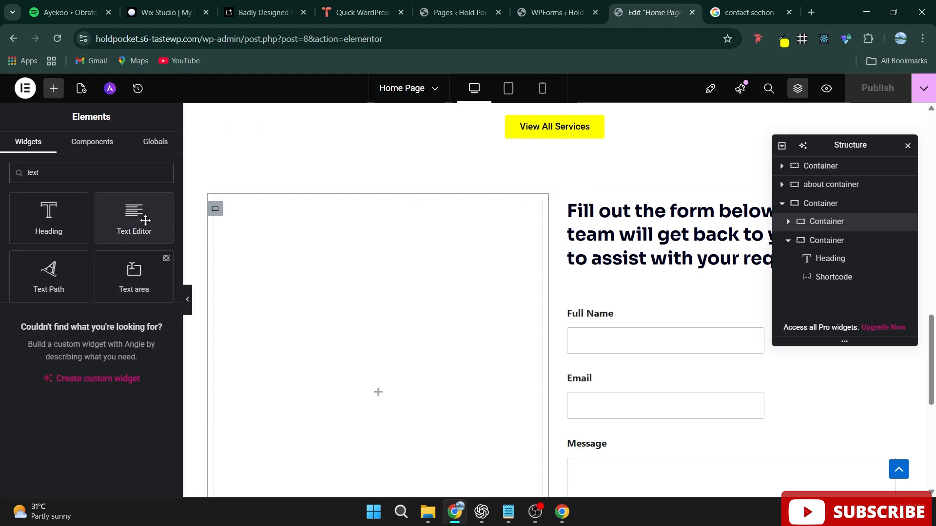
drag(145, 220, 430, 395)
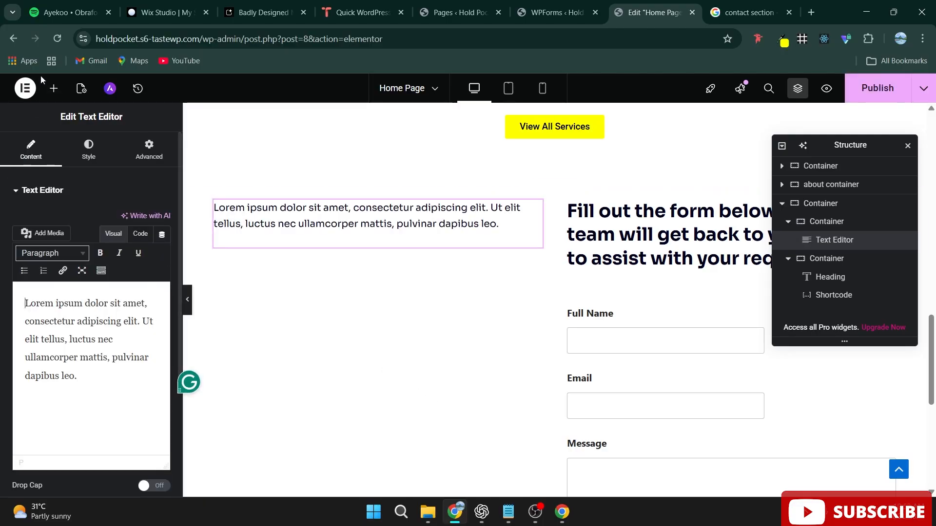
Find the Image widget and place it inside the first container, directly below the Text Editor widget
click(54, 88)
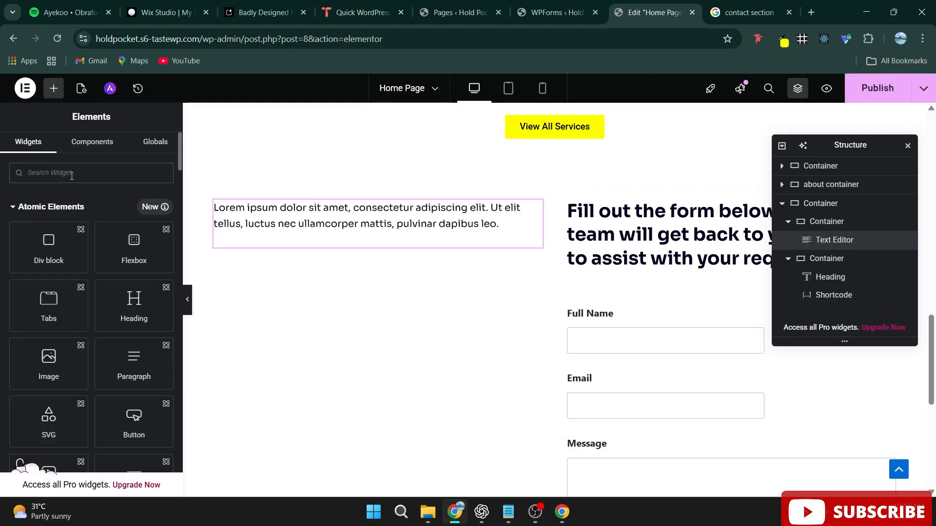
text(image)
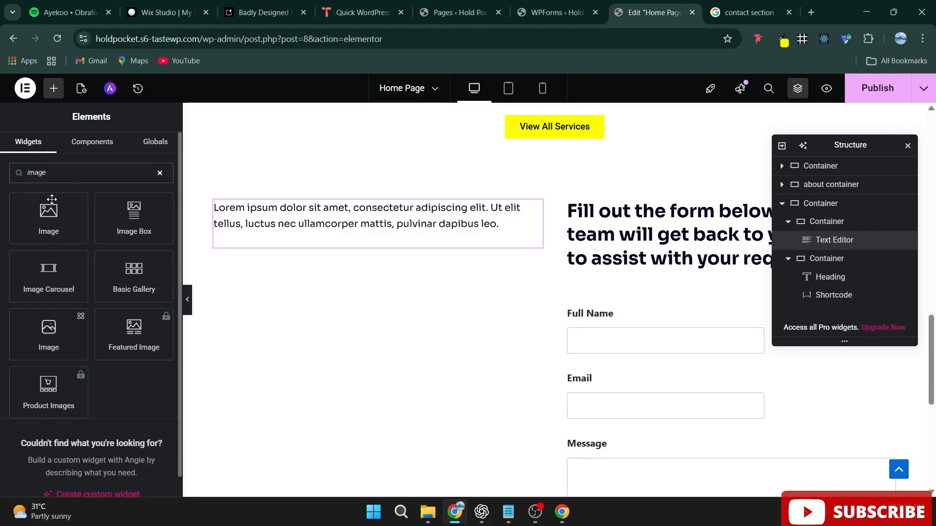
drag(49, 215, 397, 345)
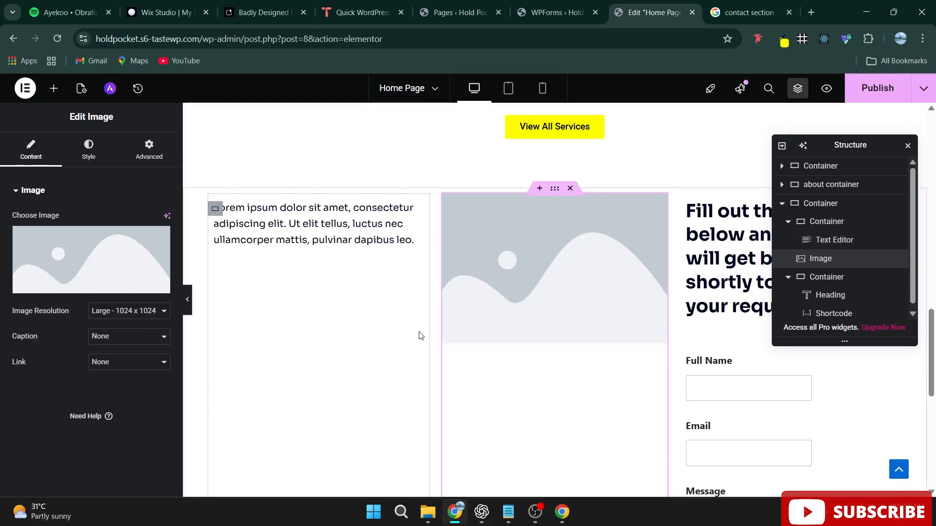
click(829, 222)
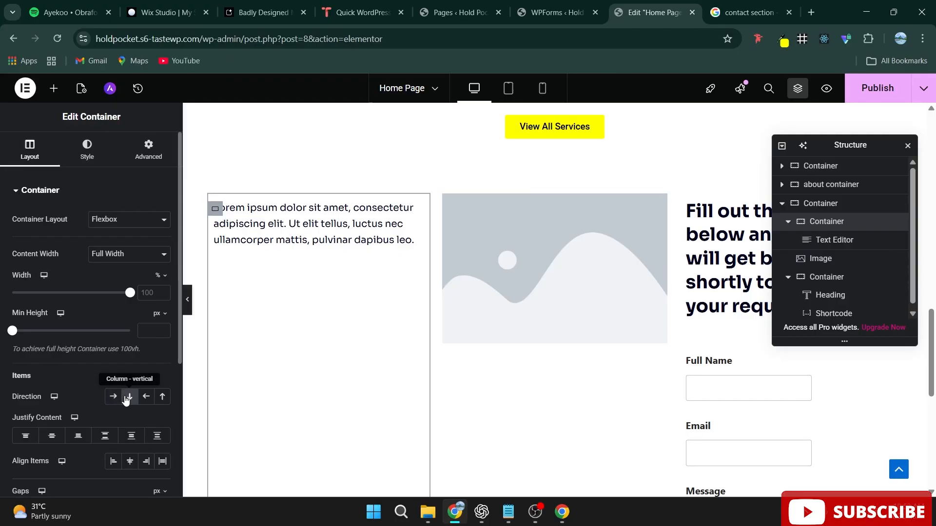
click(828, 204)
click(814, 262)
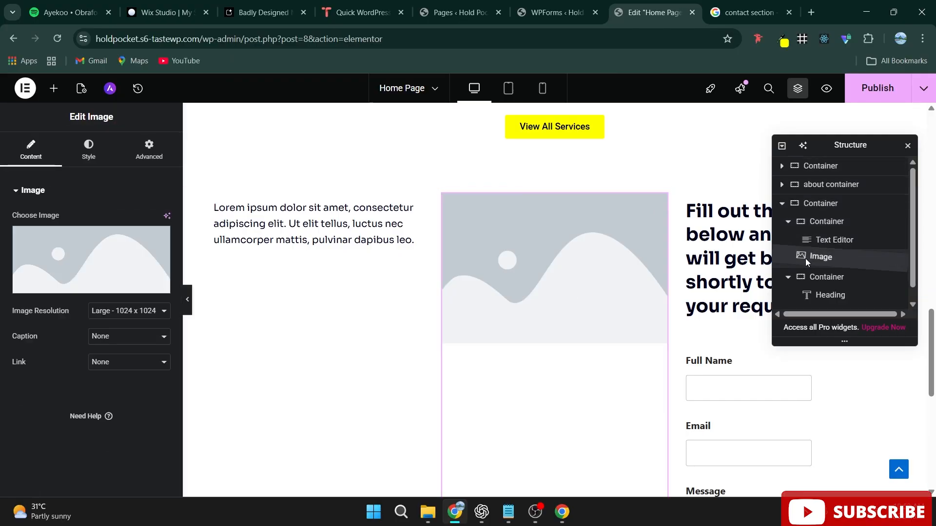
drag(814, 262, 831, 250)
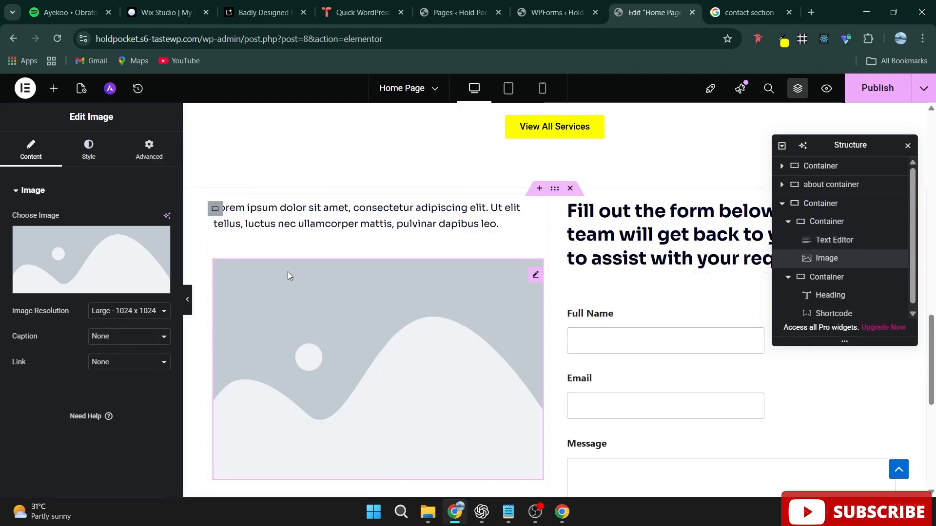
Replace the placeholder paragraph above the image with "We respect your privacy. Your information will not be shared."
click(282, 225)
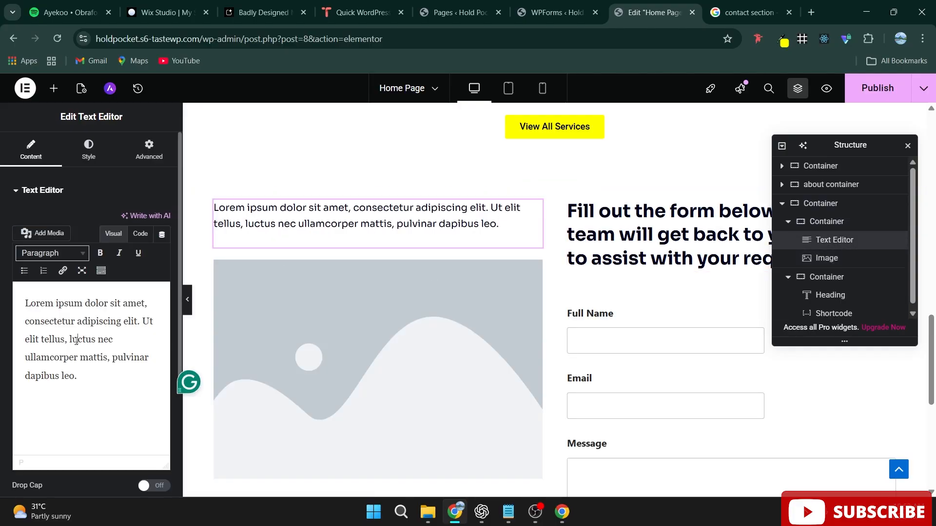
key(ctrl+a)
text(We respect your privacy. Your information will not be shared.)
scroll(409, 220, down, 3)
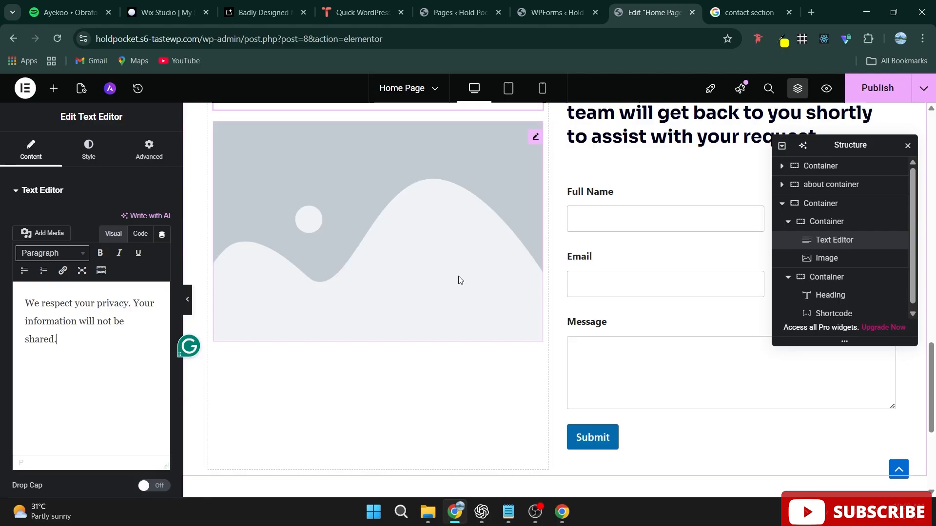
scroll(358, 278, up, 1)
Fill the image placeholder with the media library photo of a caregiver in blue scrubs hugging an elderly woman from behind
click(359, 279)
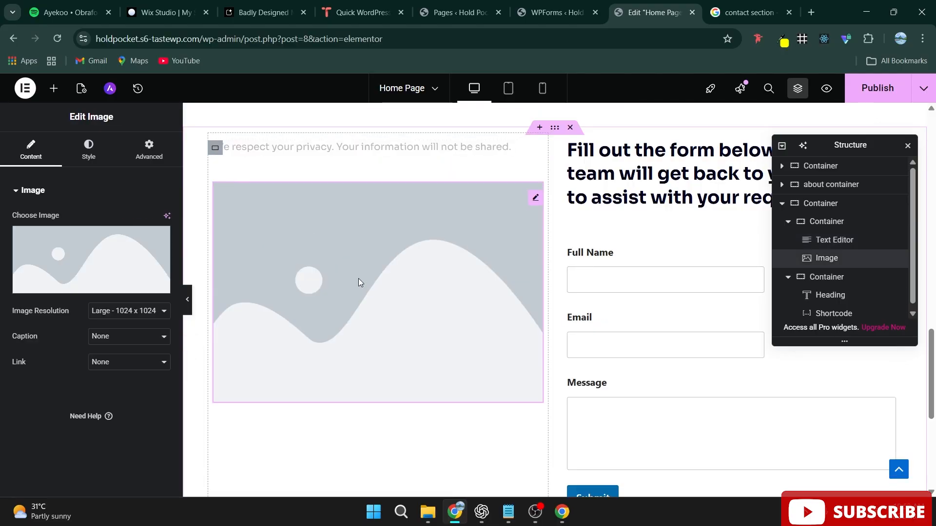
scroll(315, 327, down, 1)
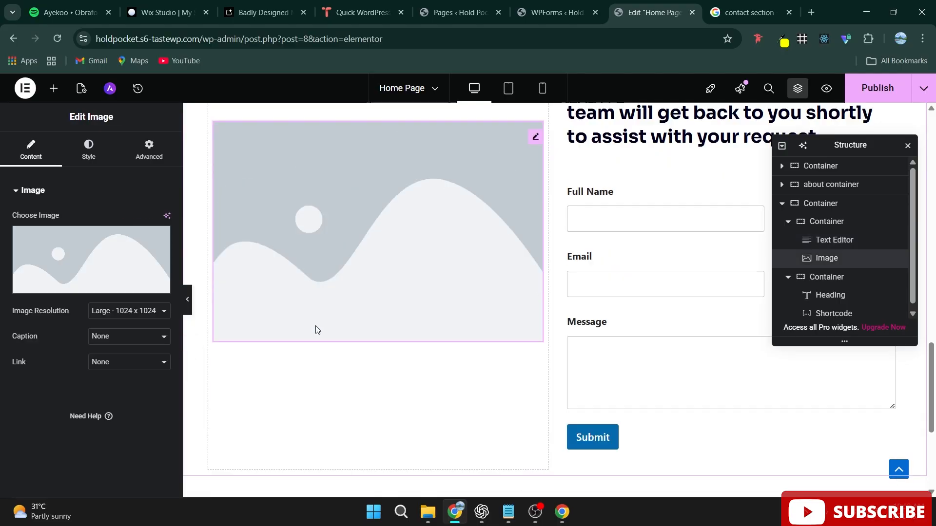
scroll(315, 327, up, 2)
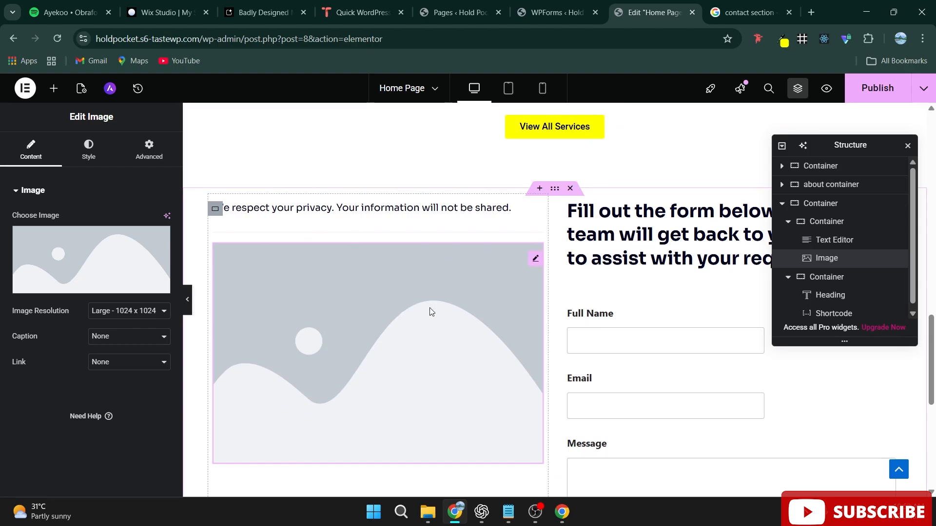
click(78, 292)
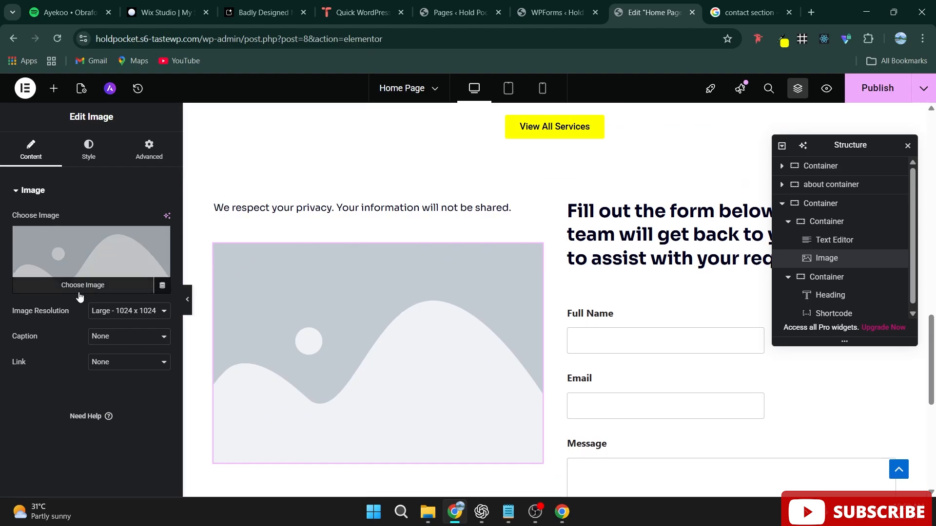
click(185, 140)
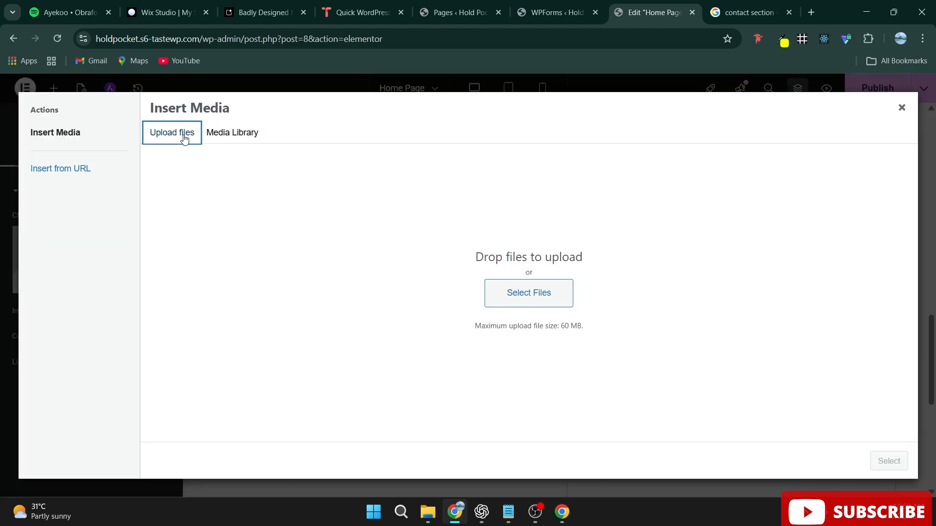
click(251, 141)
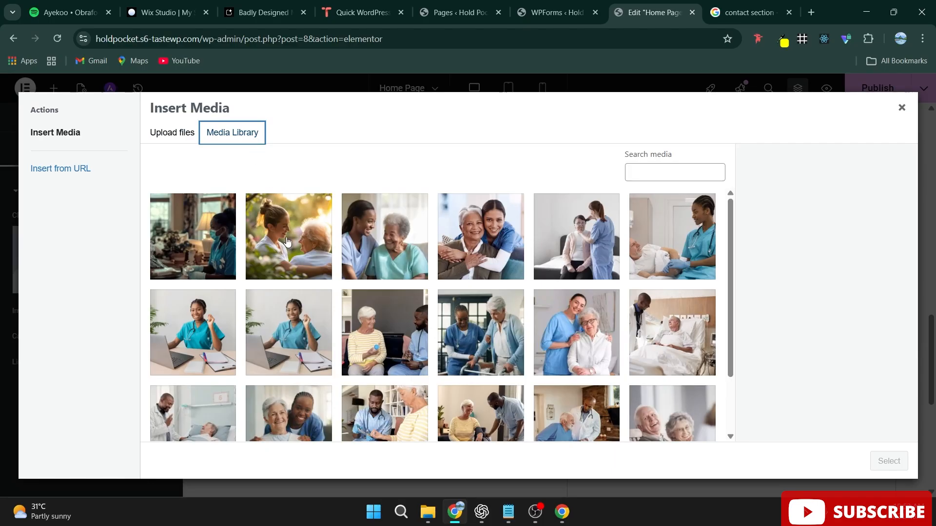
scroll(447, 253, down, 2)
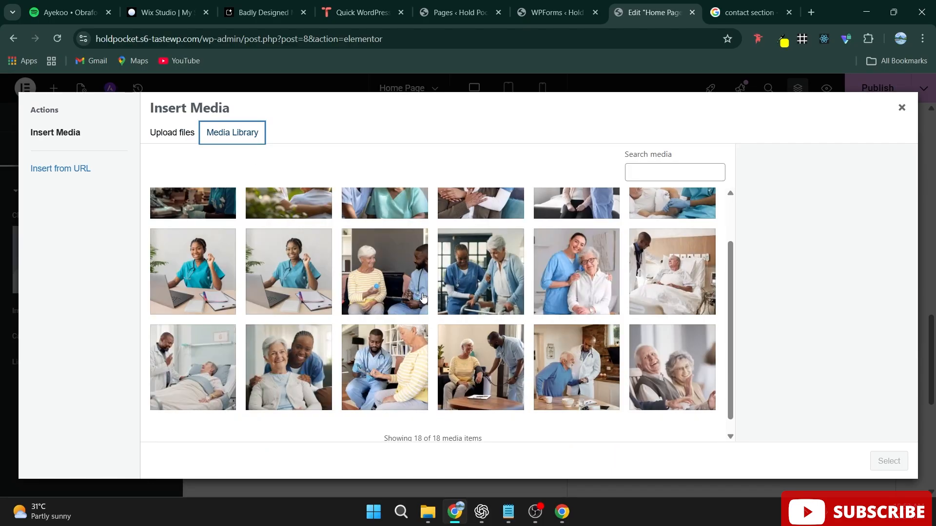
scroll(423, 298, up, 2)
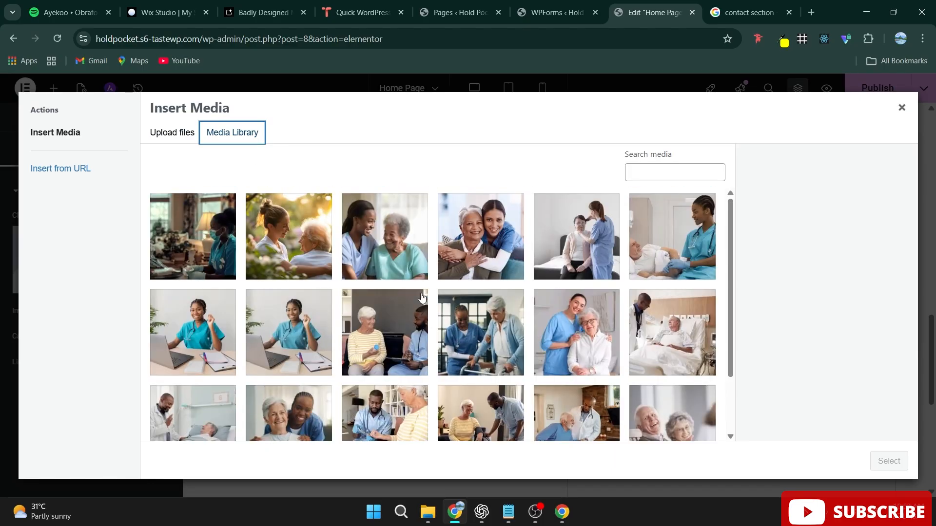
click(464, 242)
click(884, 460)
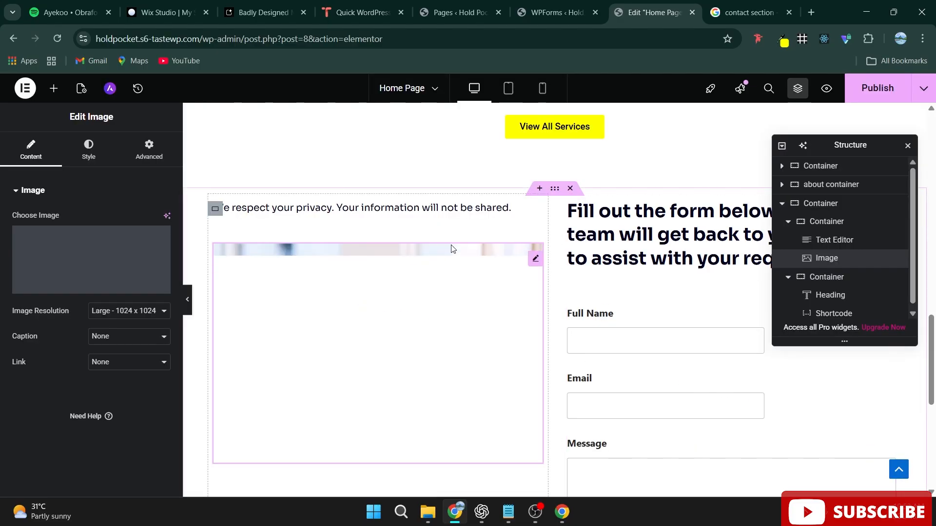
Justify the content of the container holding the privacy text and photo to the center, and publish the page
scroll(453, 249, up, 2)
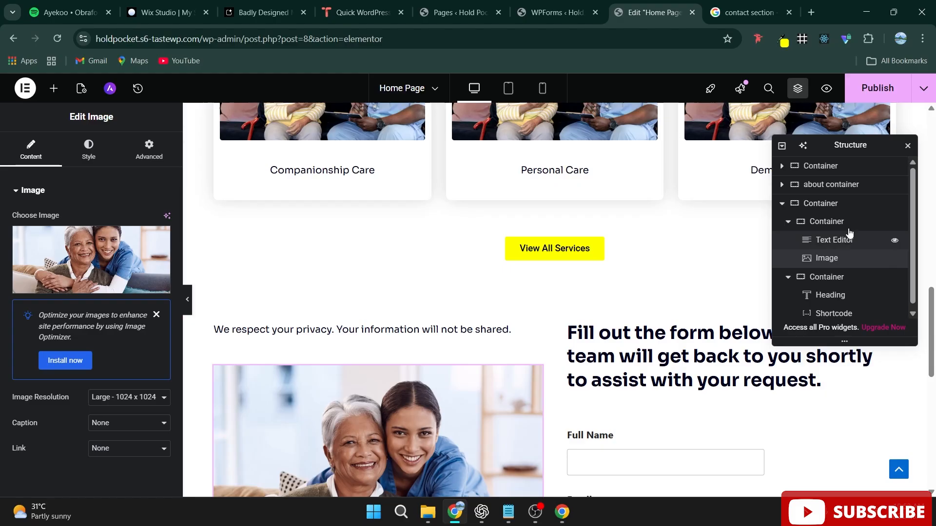
click(823, 222)
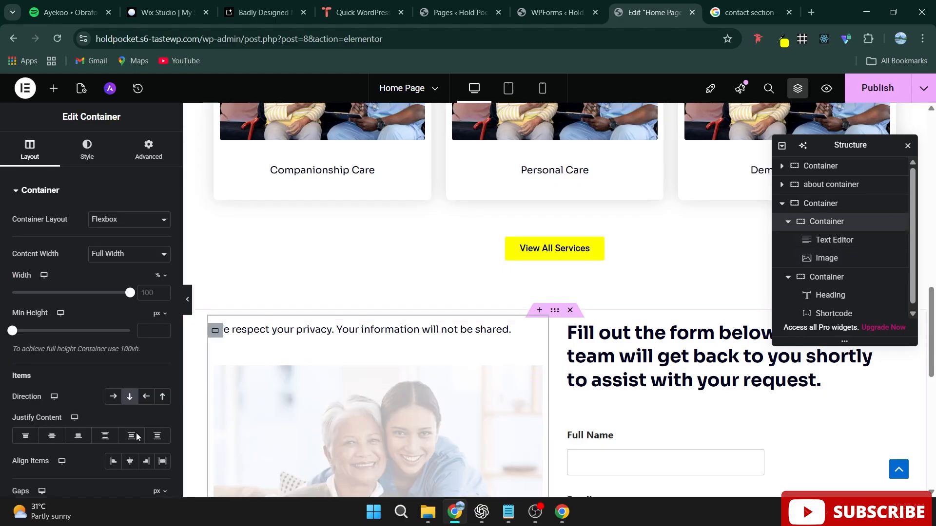
click(57, 441)
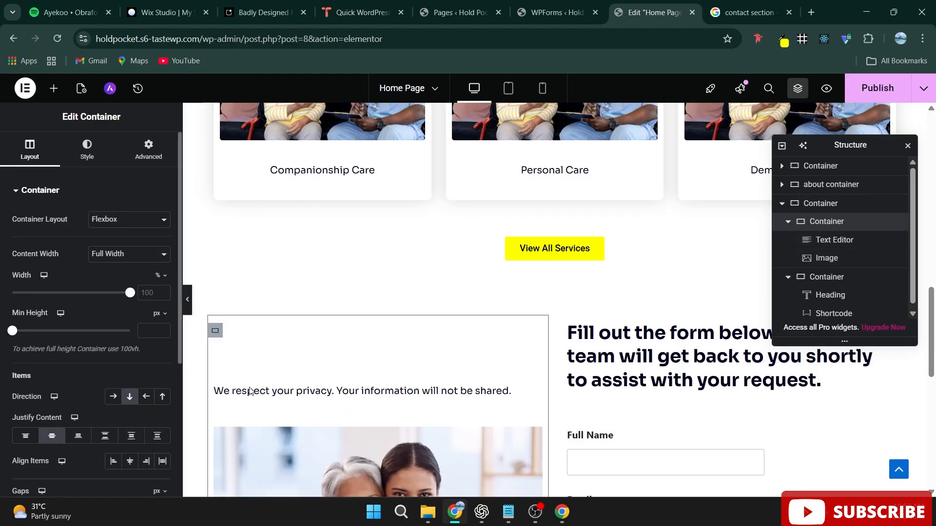
scroll(622, 336, down, 4)
click(892, 89)
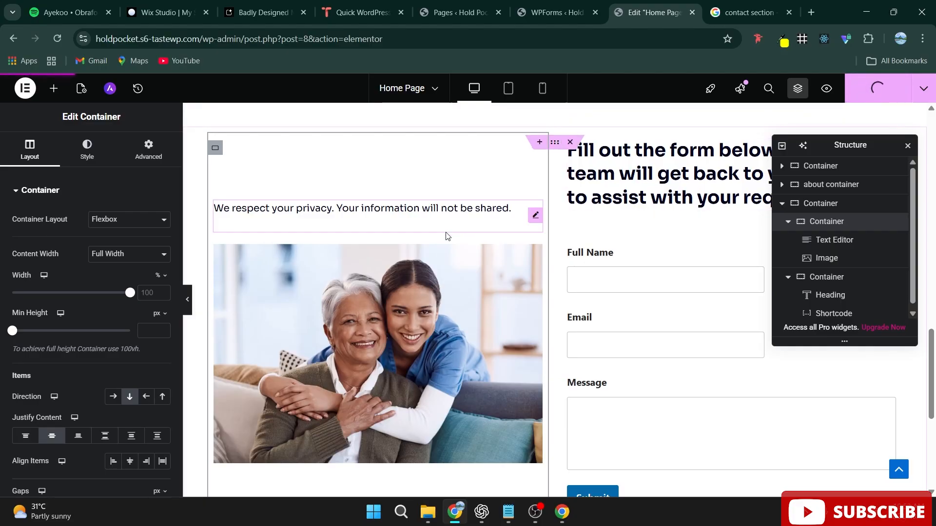
Round the contact section photo's corners with a 25 px border radius on all sides
click(826, 258)
click(88, 144)
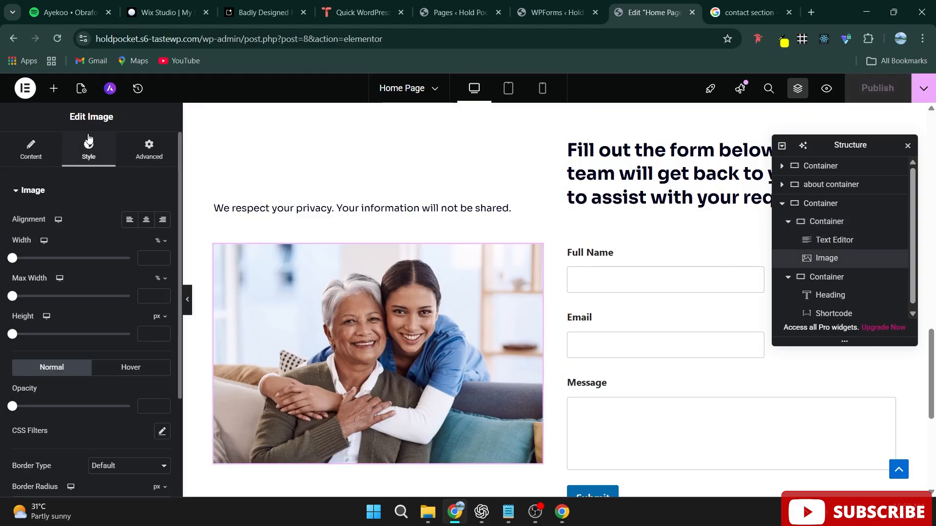
scroll(135, 345, down, 3)
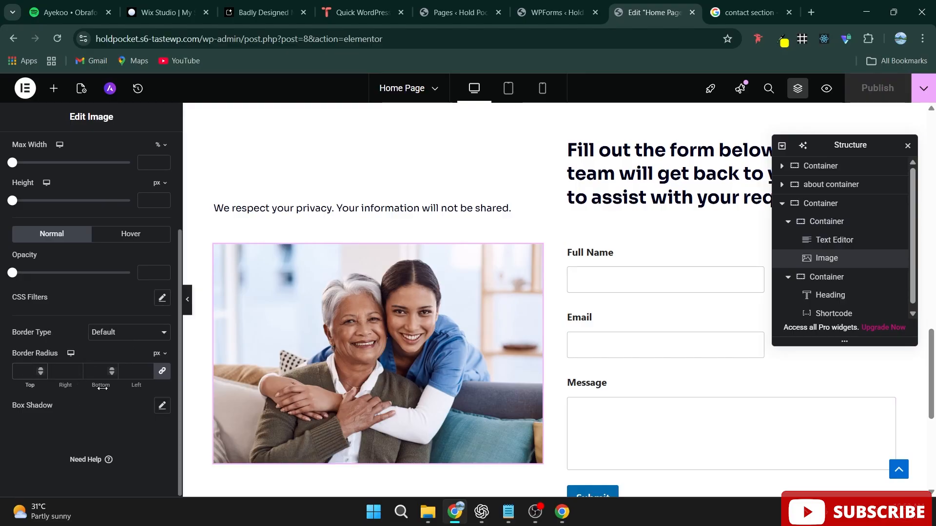
text(25)
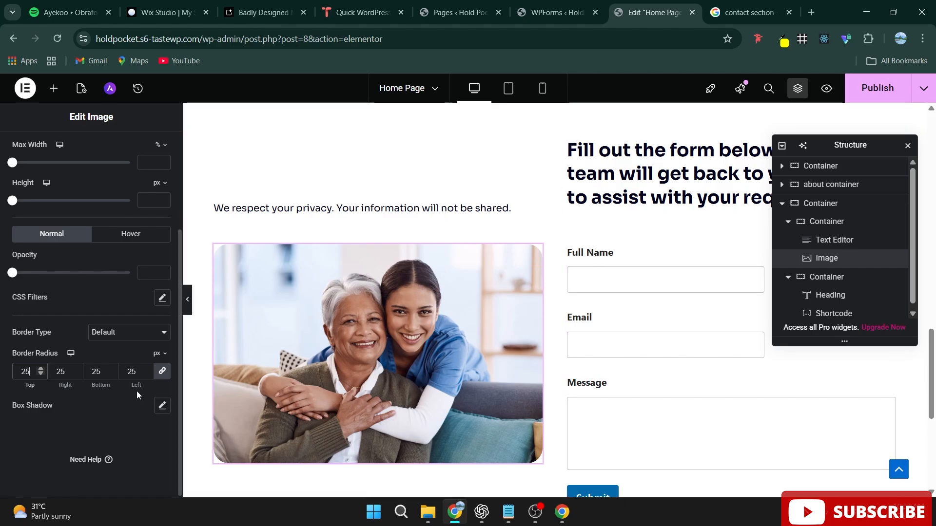
Add a box shadow to the photo in rgba(0, 0, 0, 0.18) and publish the page
click(160, 407)
scroll(146, 409, down, 1)
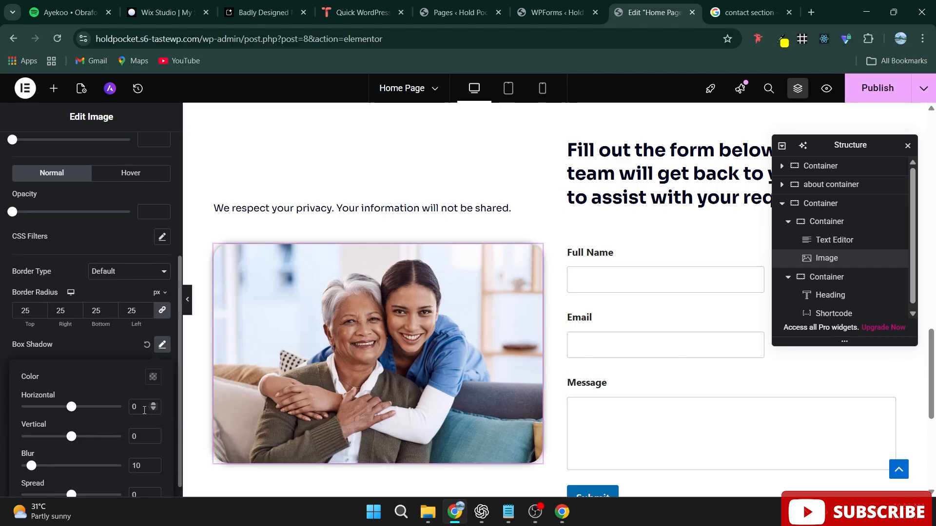
click(153, 376)
click(110, 330)
drag(110, 330, 108, 331)
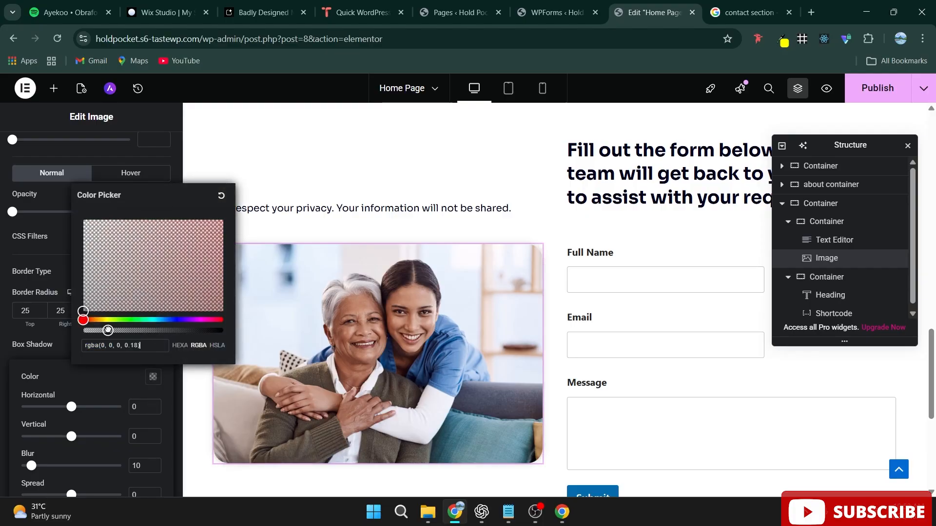
click(877, 87)
Open the home page preview and review it from the header down to the contact section and footer
scroll(300, 242, down, 5)
scroll(300, 242, up, 8)
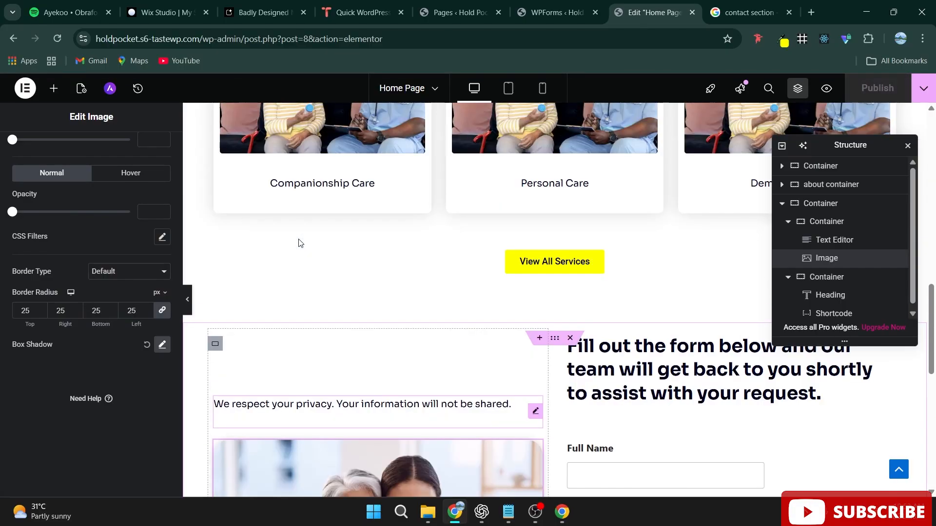
click(822, 94)
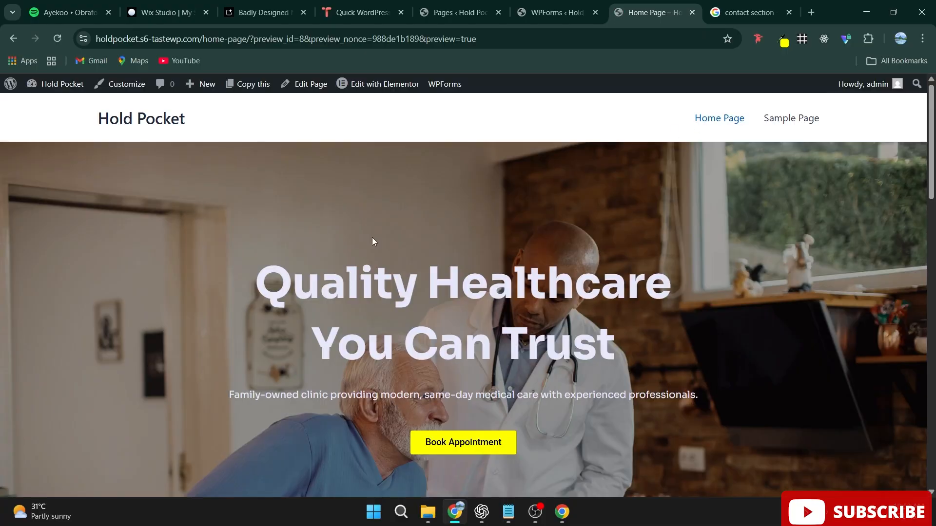
scroll(372, 238, down, 10)
scroll(373, 238, up, 10)
drag(35, 117, 819, 146)
click(780, 161)
scroll(530, 189, down, 8)
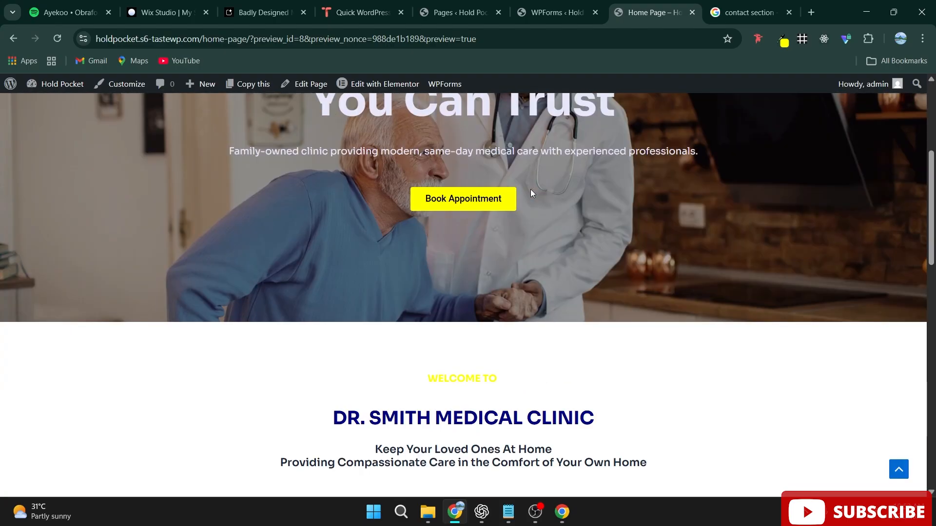
scroll(532, 193, down, 5)
scroll(531, 192, down, 3)
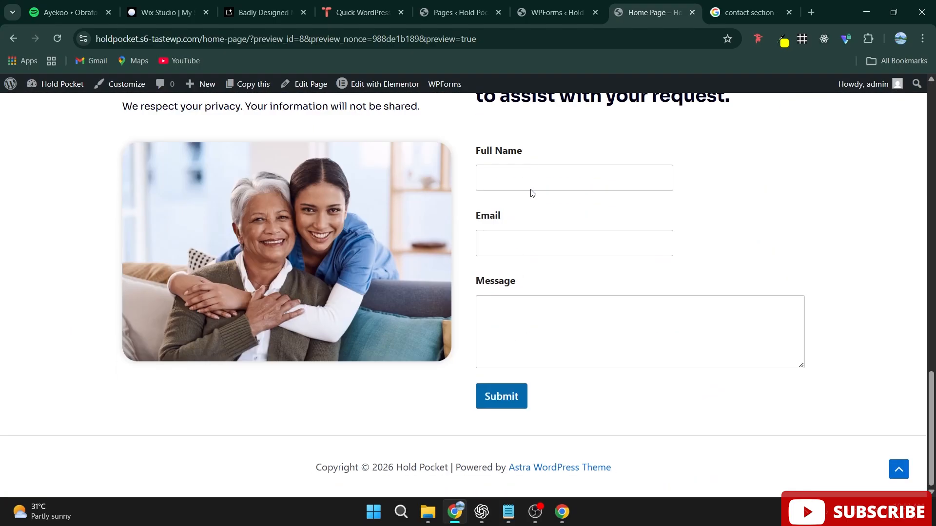
scroll(531, 192, up, 9)
scroll(532, 190, up, 10)
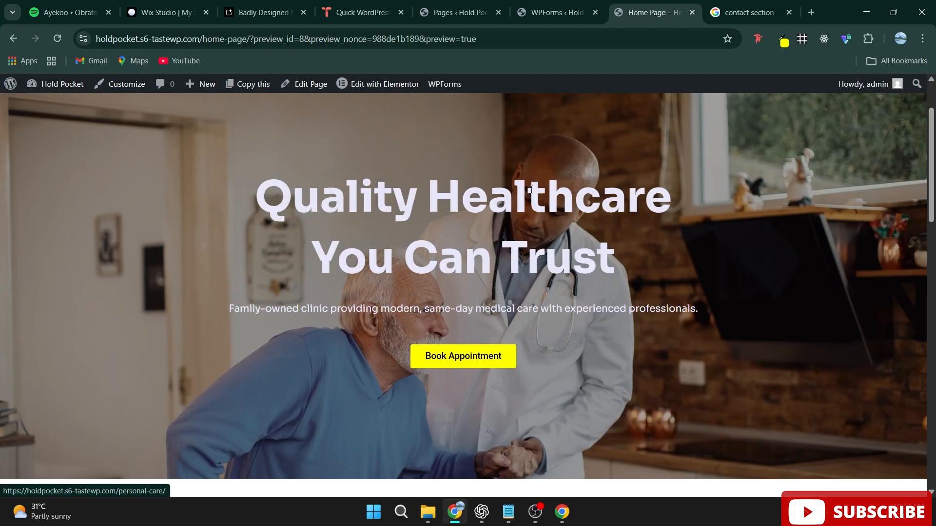
Compare the original Badly Designed Medical Clinic site with the redesigned home page preview
click(263, 12)
scroll(434, 276, down, 10)
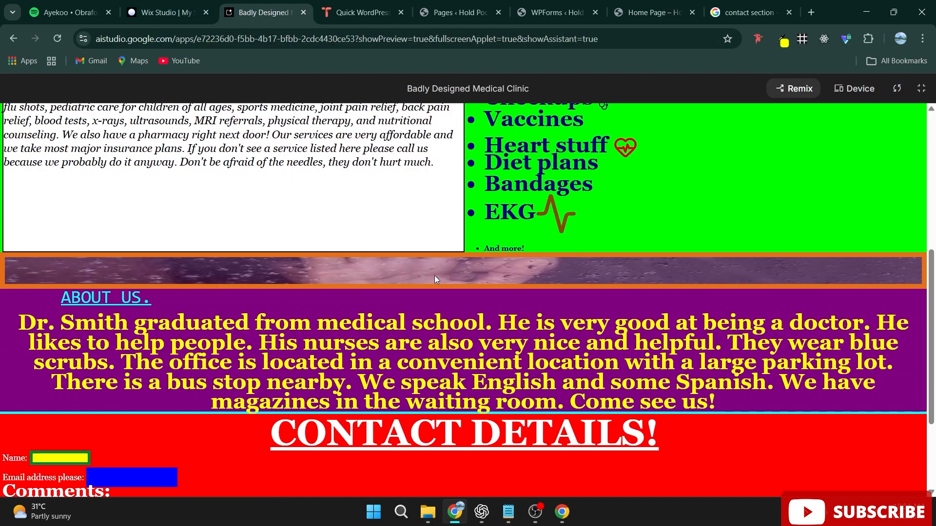
scroll(434, 276, up, 7)
scroll(434, 276, down, 7)
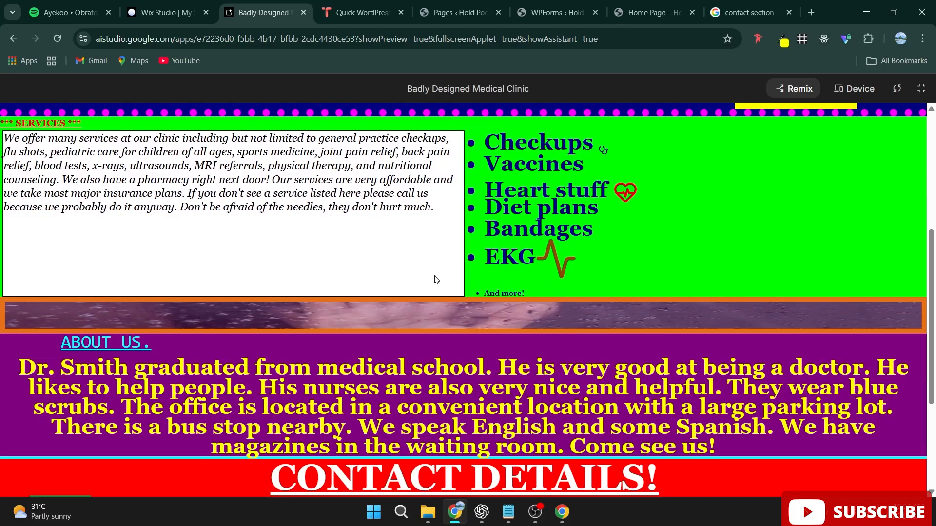
scroll(434, 276, up, 5)
scroll(435, 279, up, 3)
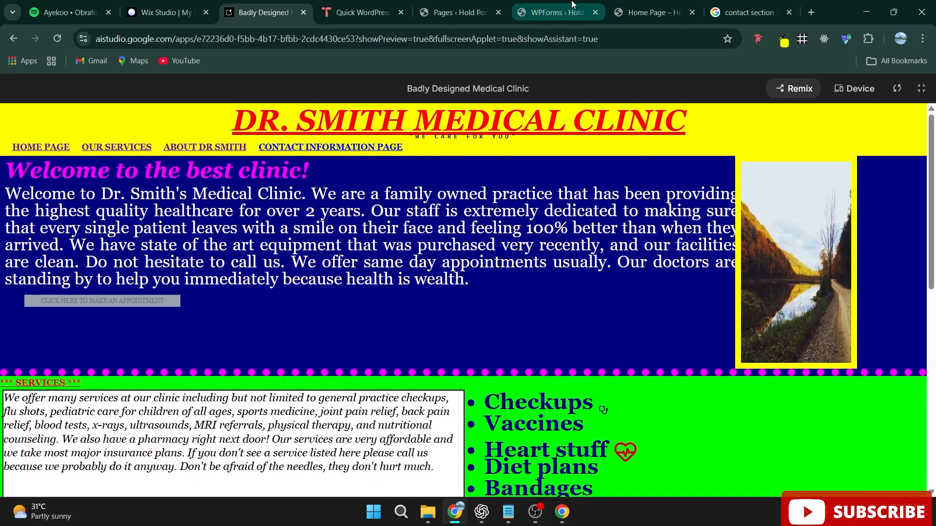
click(644, 12)
scroll(472, 313, down, 10)
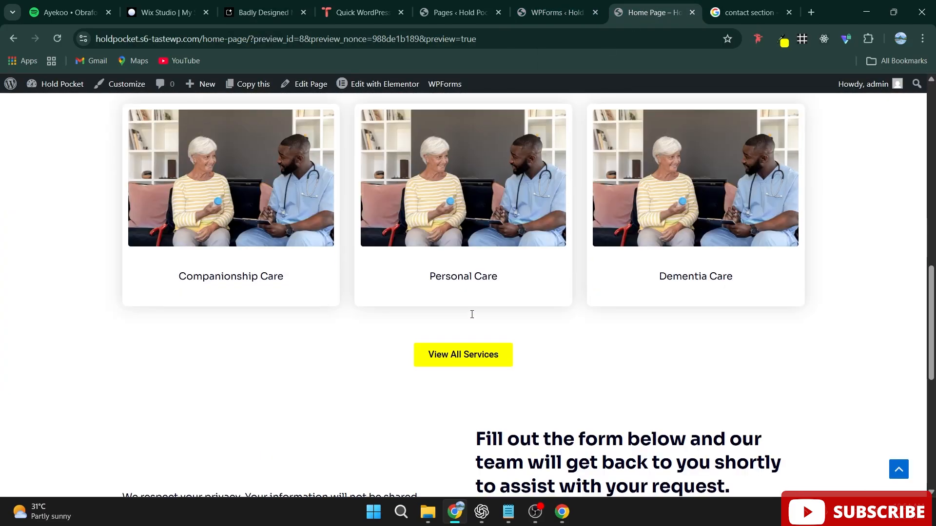
Leave the home page preview for the WordPress admin and open the Menus management page
scroll(471, 314, up, 5)
scroll(472, 314, up, 5)
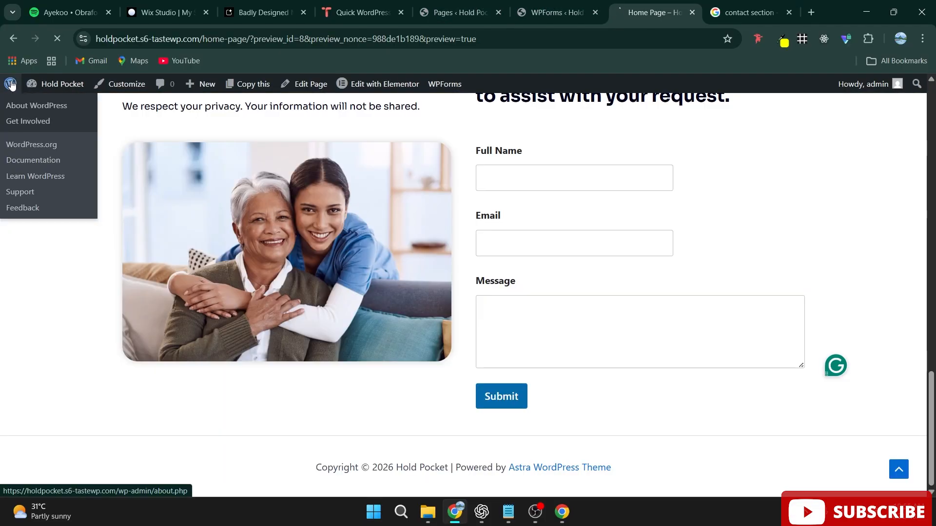
click(24, 106)
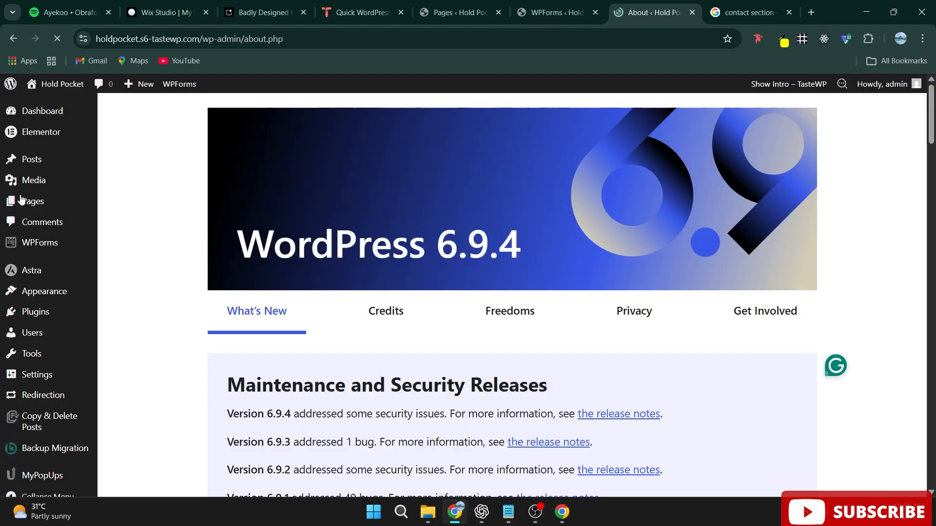
mouse_move(53, 301)
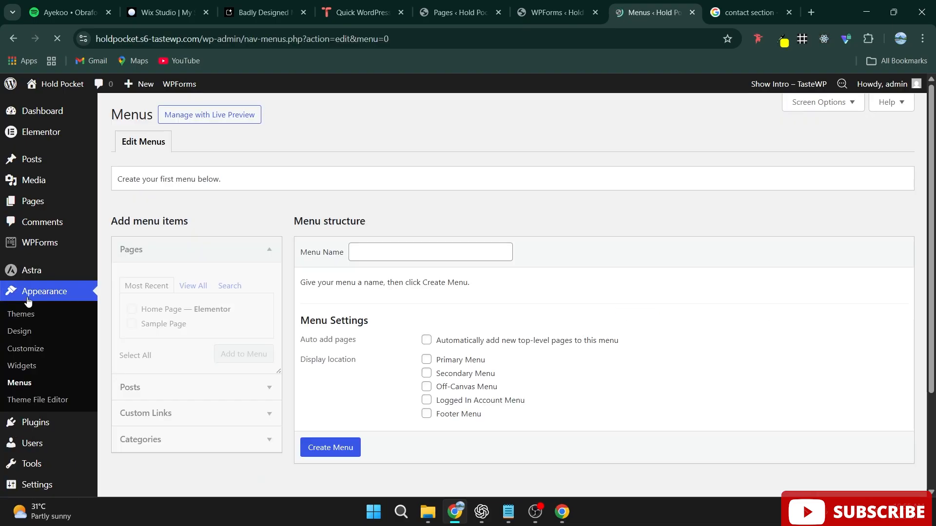
scroll(491, 251, down, 3)
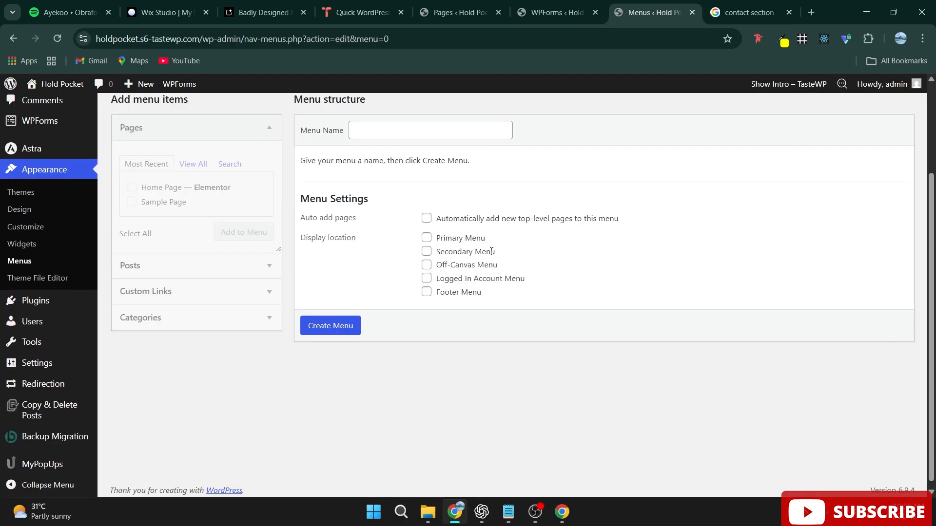
scroll(398, 279, up, 2)
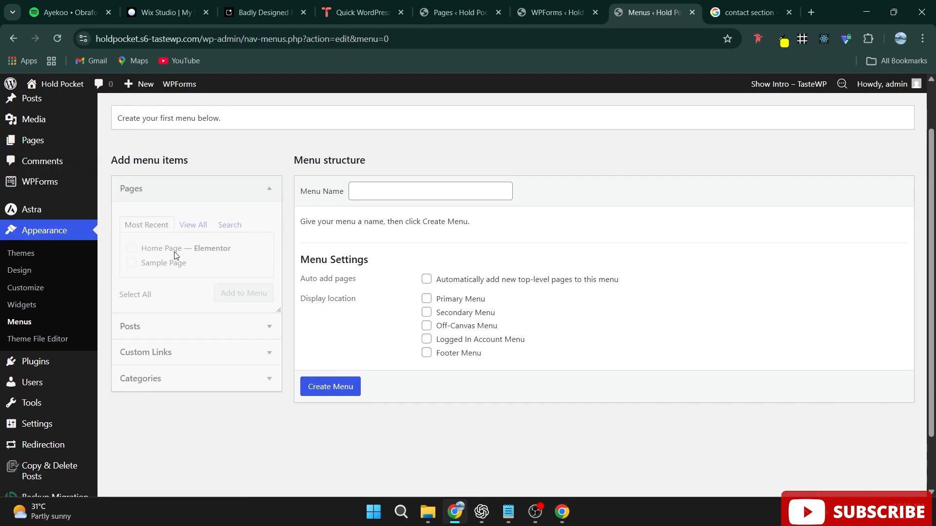
Create a new navigation menu named "Main Menu" without assigning a display location
click(138, 254)
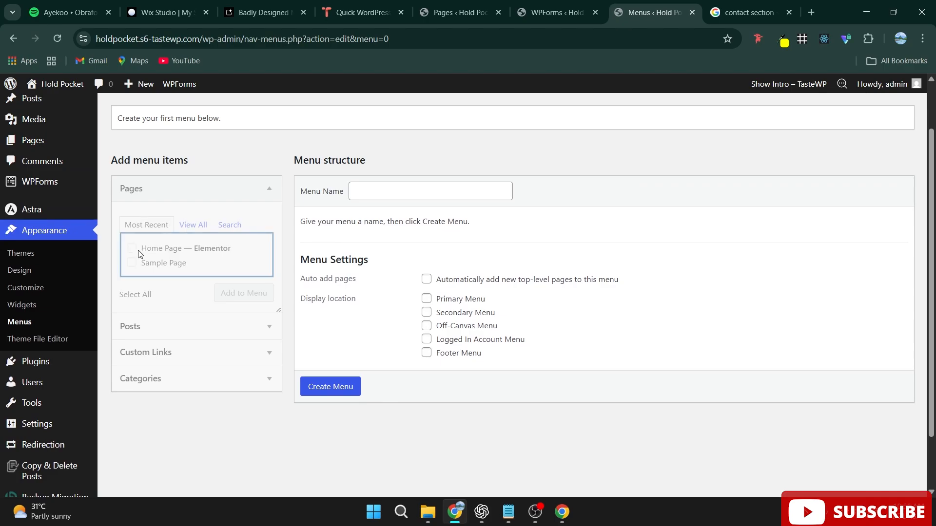
click(417, 190)
click(337, 387)
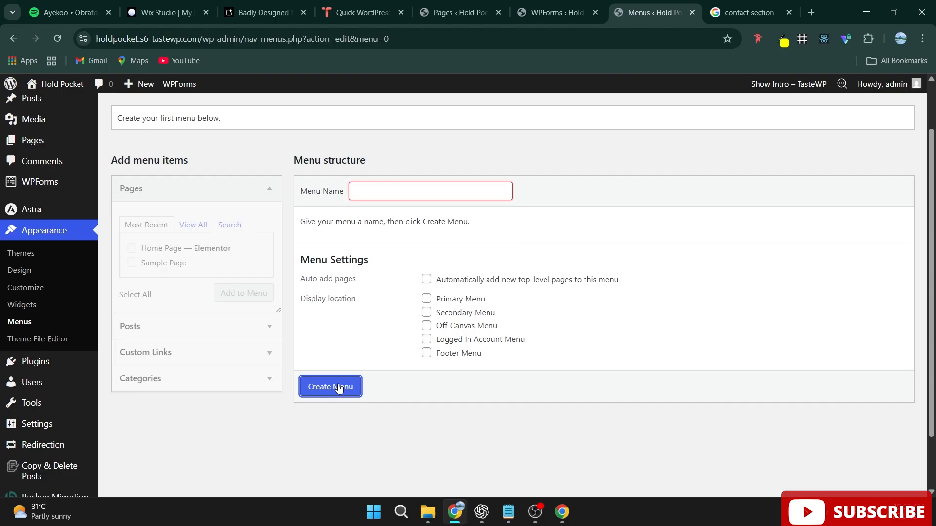
click(390, 191)
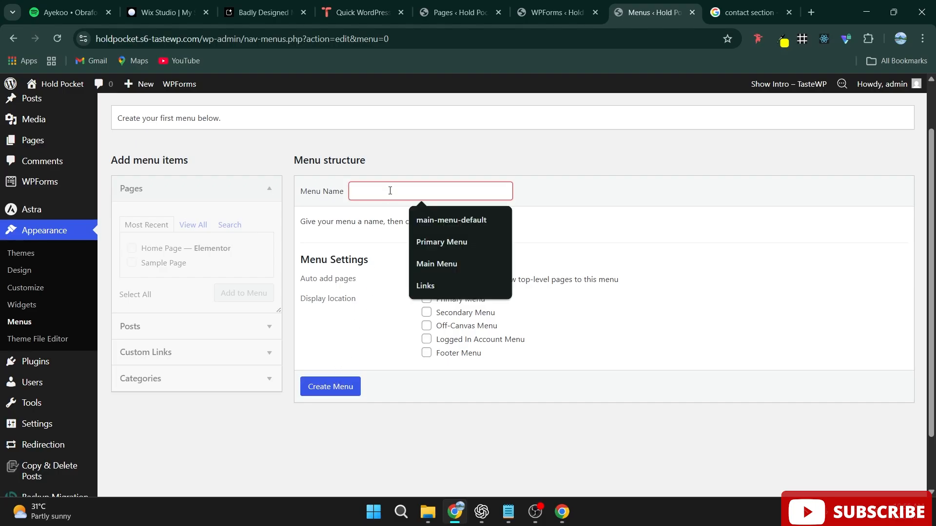
text(Main Menu)
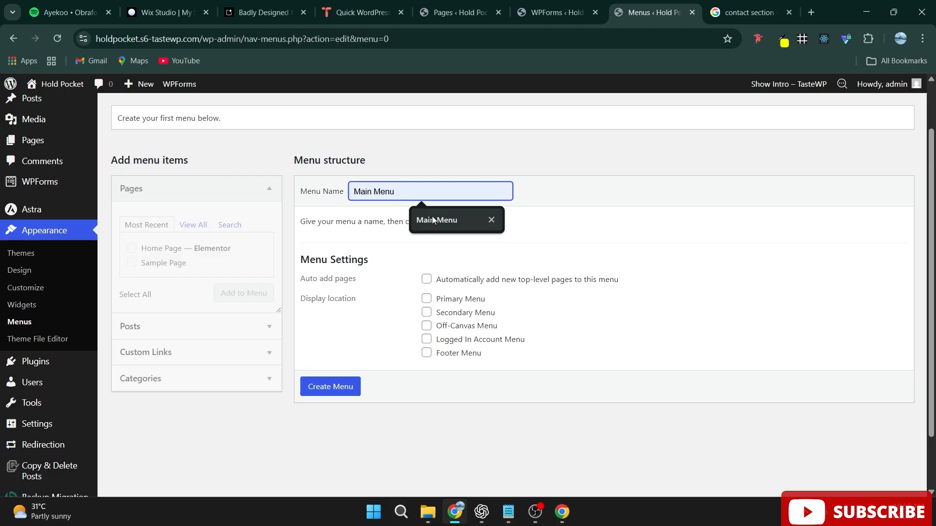
click(432, 217)
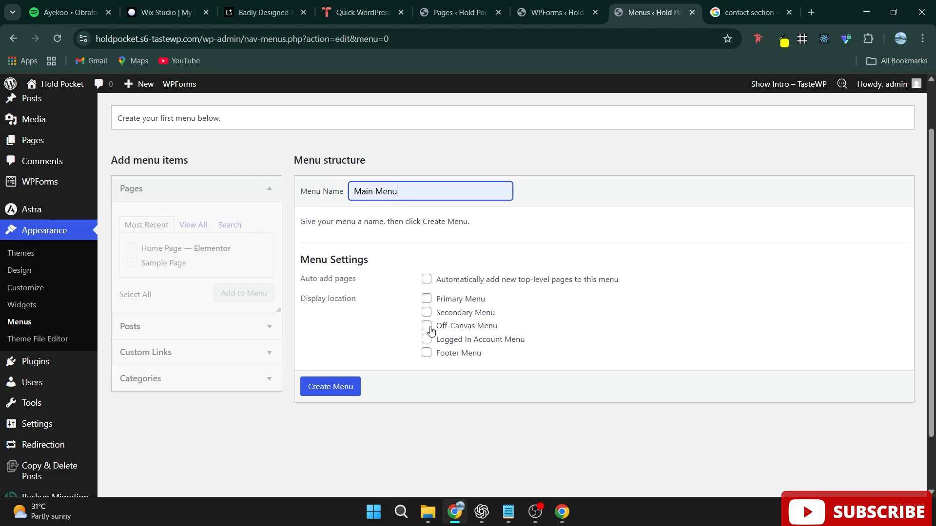
key(Return)
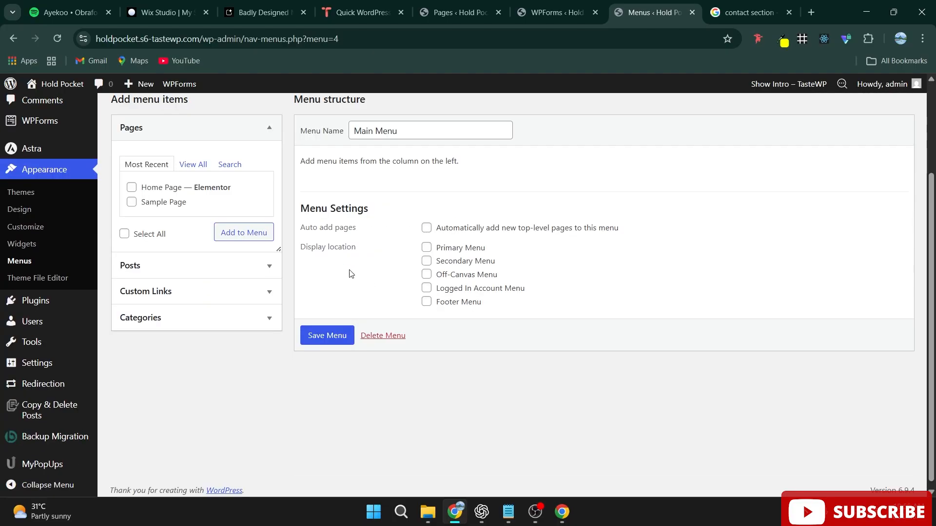
Add the Elementor Home Page to Main Menu and save the menu
scroll(353, 253, up, 3)
scroll(263, 248, down, 1)
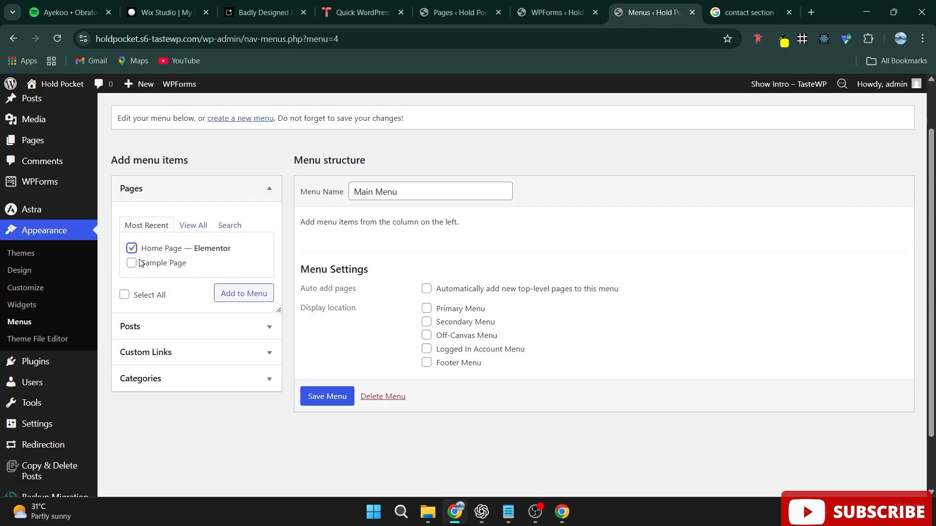
click(242, 294)
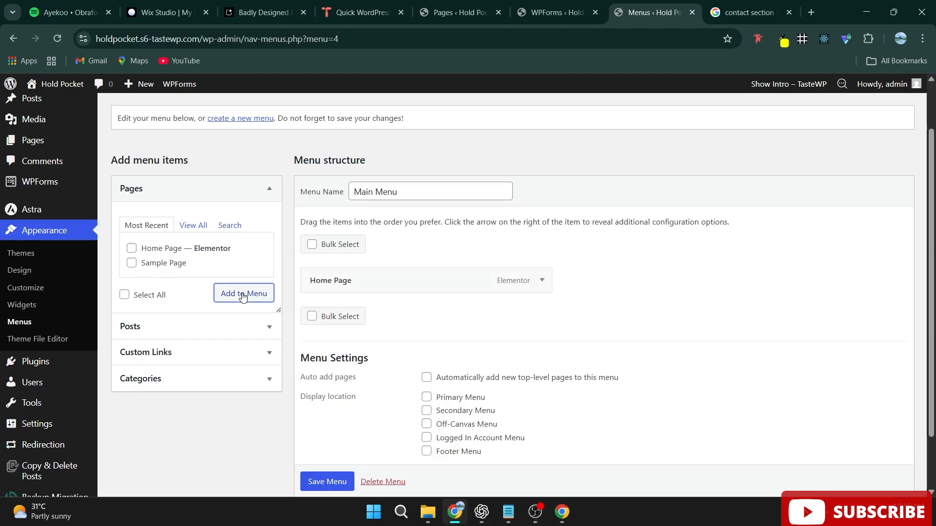
click(543, 280)
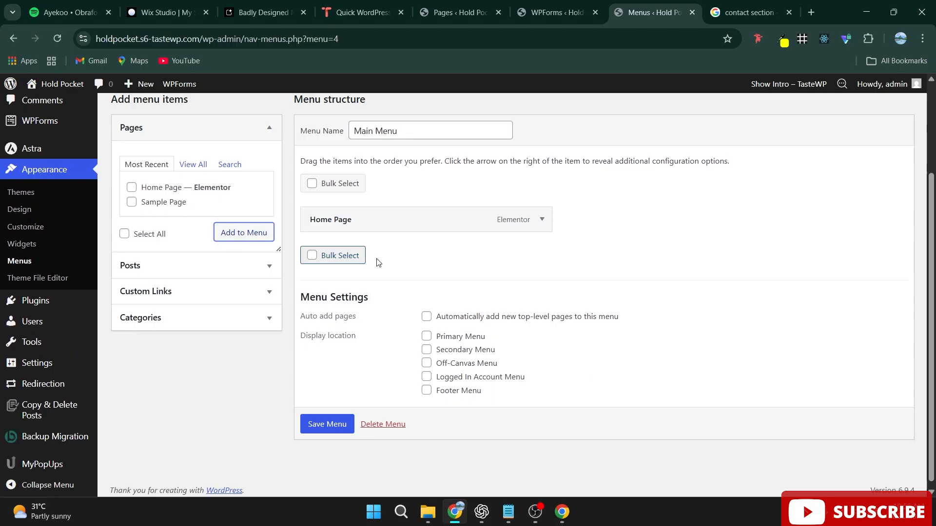
scroll(254, 283, up, 3)
scroll(230, 282, down, 3)
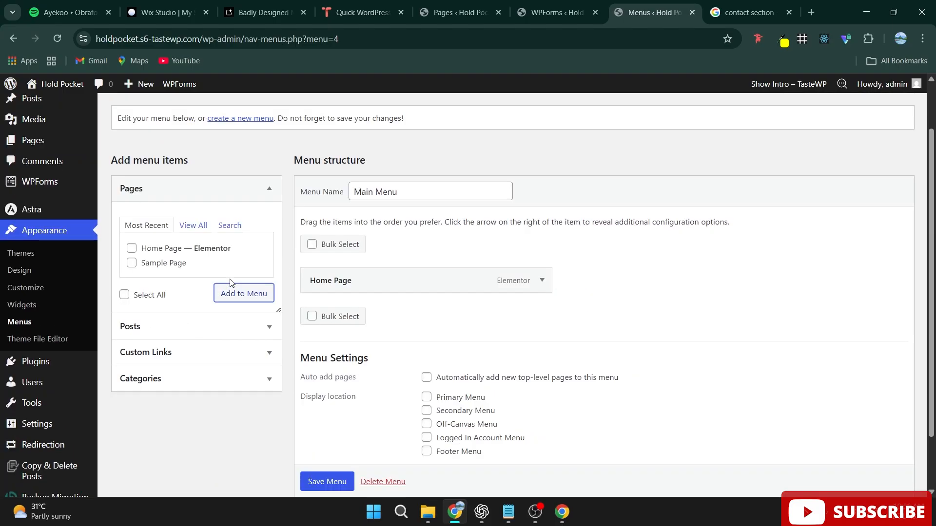
click(324, 425)
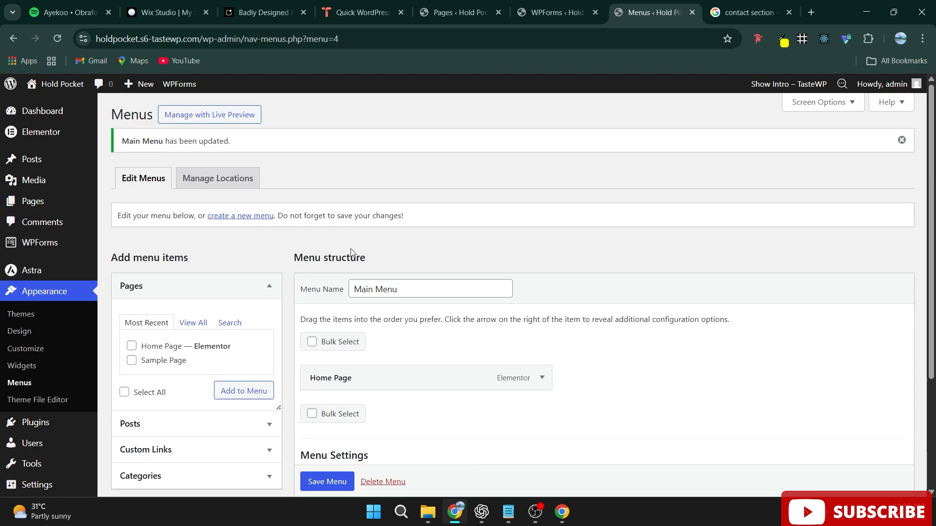
Start a new WordPress page and dismiss the WPForms challenge popup
scroll(113, 265, down, 3)
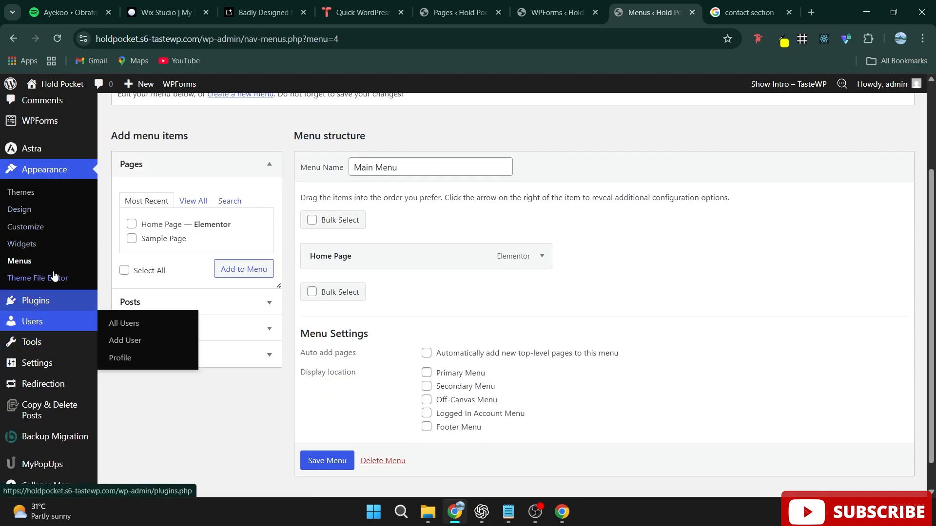
scroll(51, 273, up, 3)
mouse_move(49, 201)
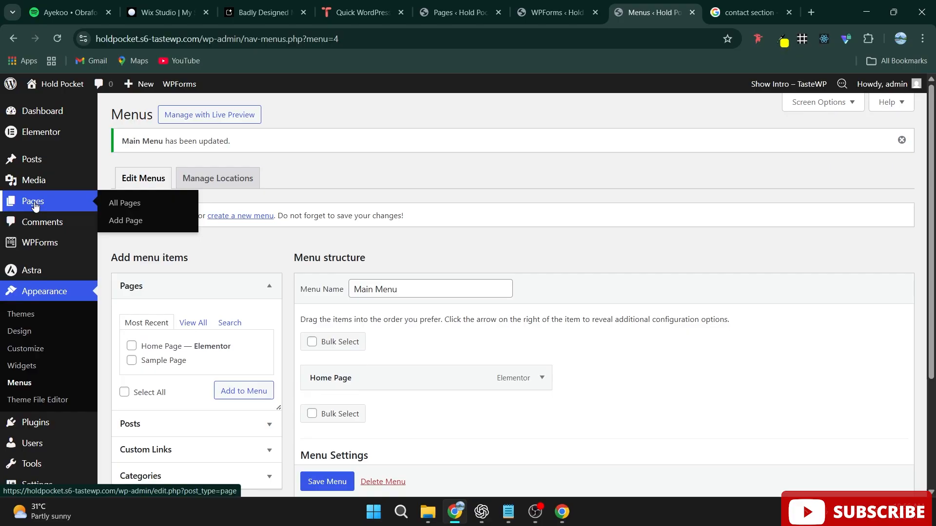
click(129, 222)
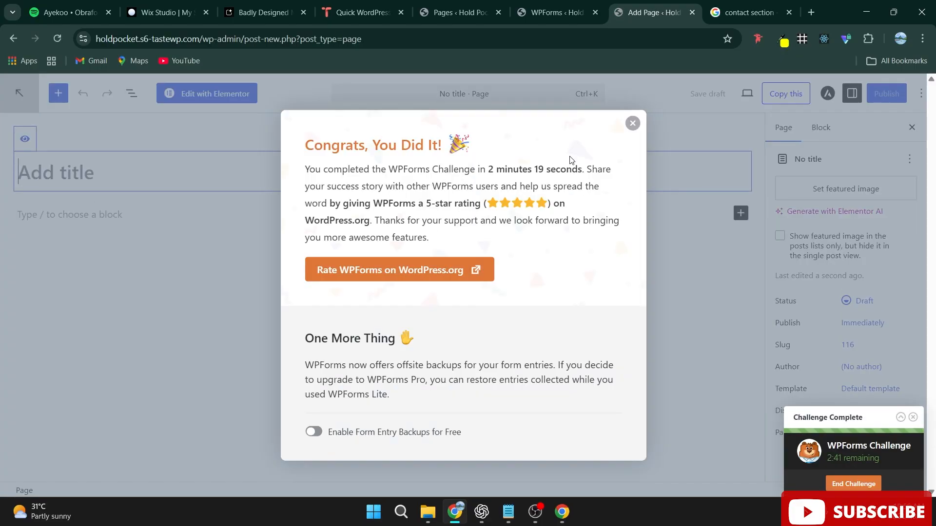
click(632, 123)
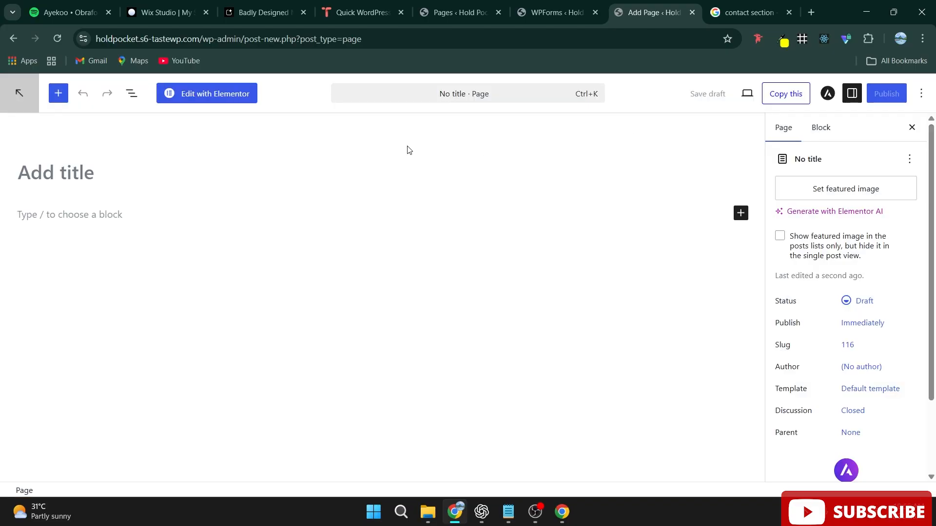
Copy the services link's label from the original clinic site's navigation and write it as "Our Services" in a new browser tab
click(273, 12)
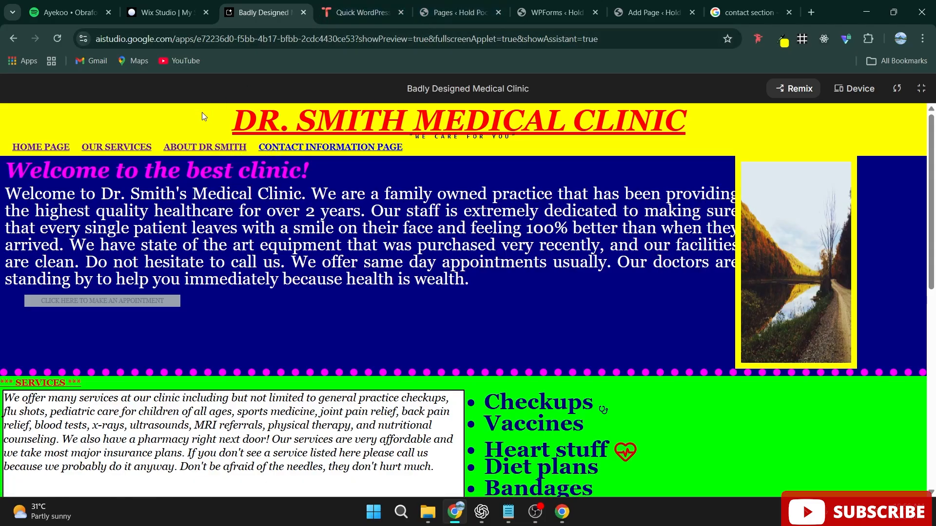
drag(249, 143, 199, 147)
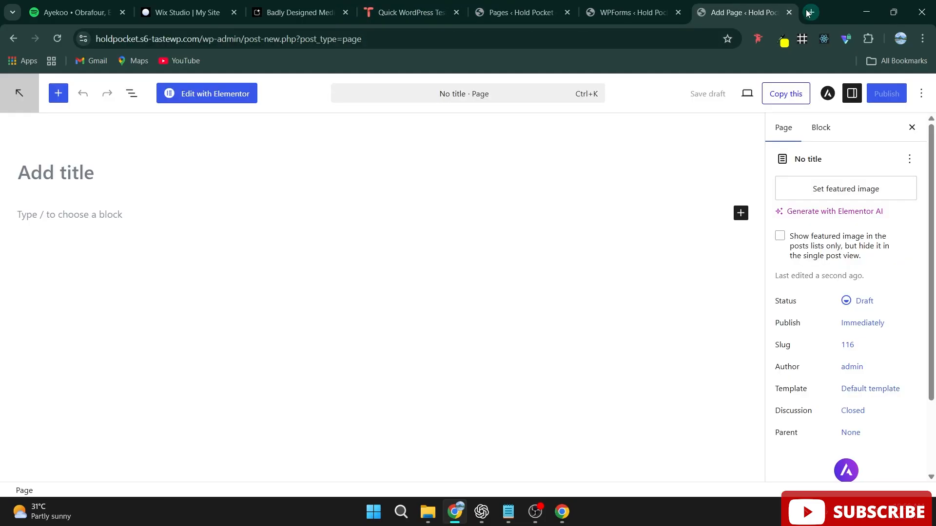
click(811, 13)
text(Our Services)
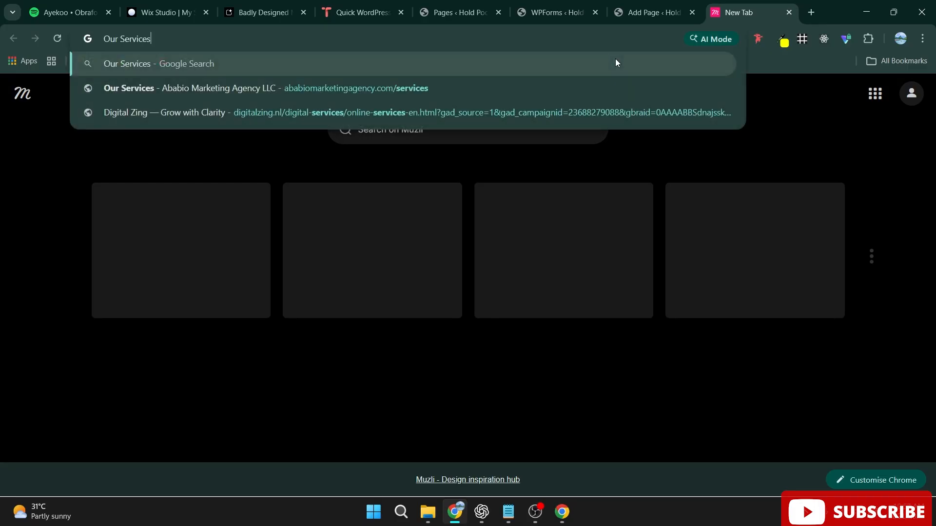
key(ctrl+a)
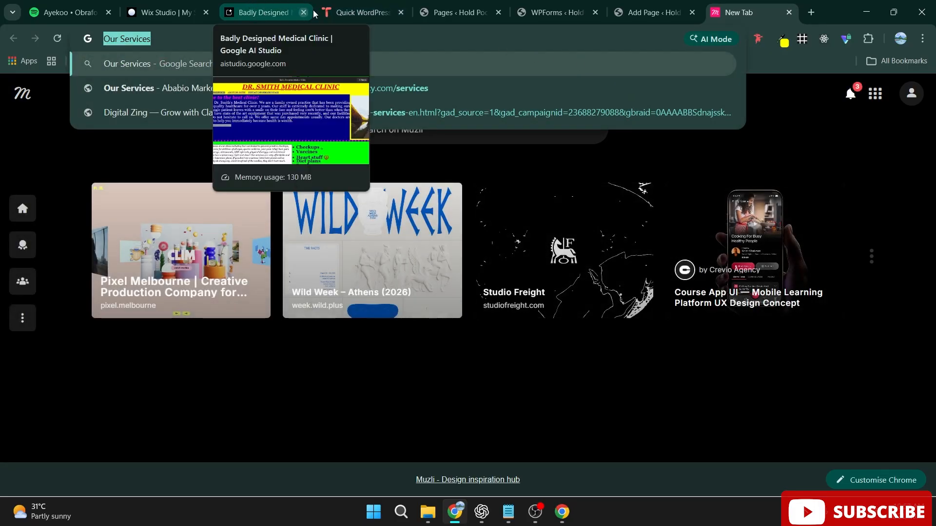
Close the WPForms overview, title the new page "Our Services" and publish it
click(564, 18)
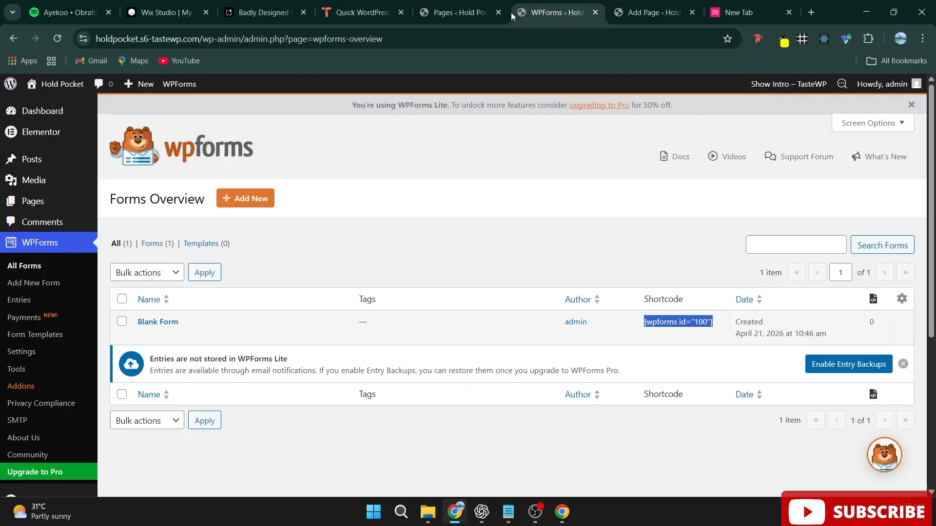
click(594, 12)
click(61, 172)
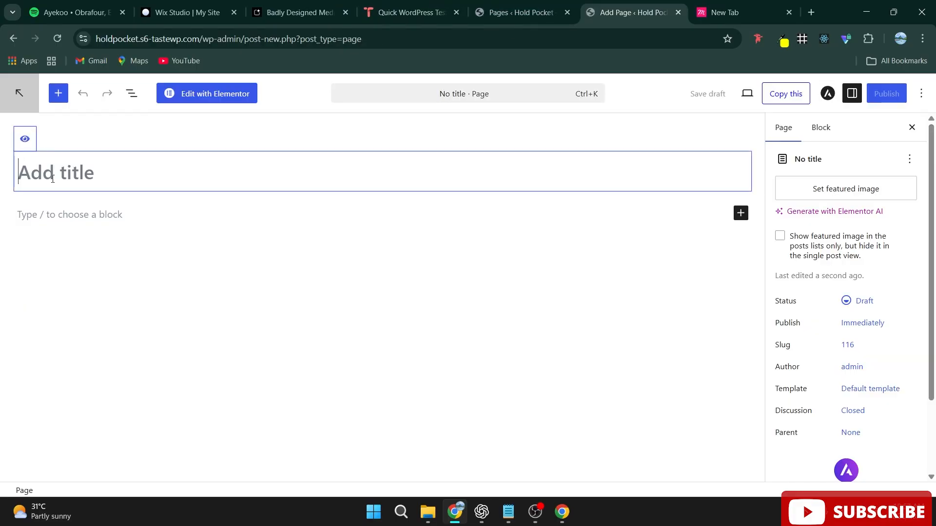
text(Our Services)
key(ctrl+Tab)
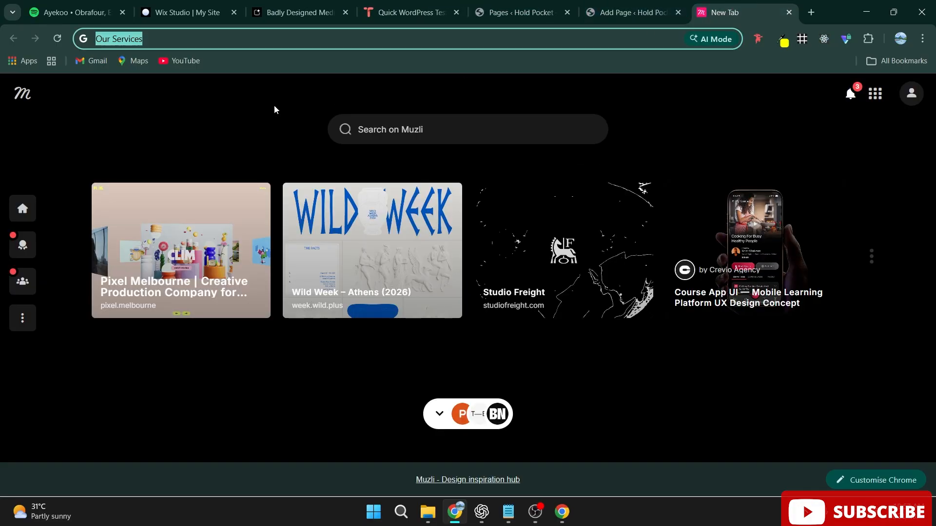
click(628, 5)
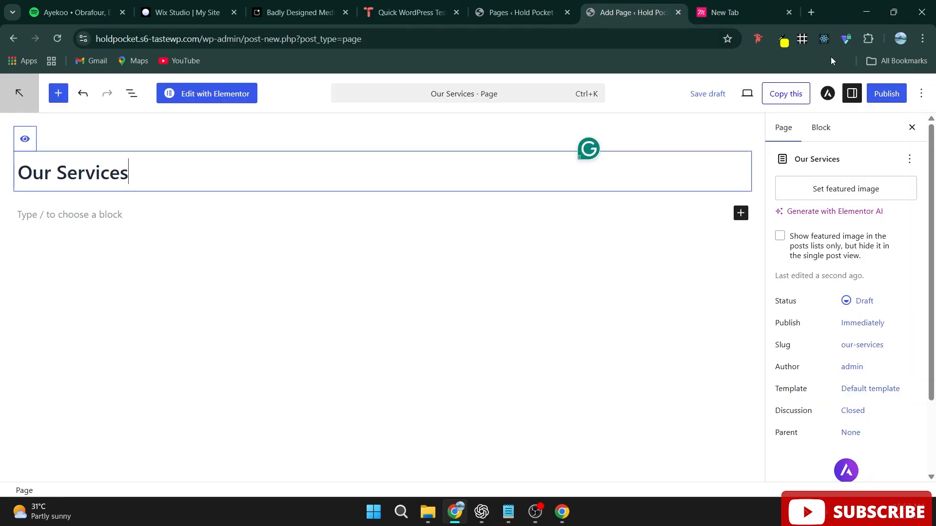
click(870, 93)
click(874, 97)
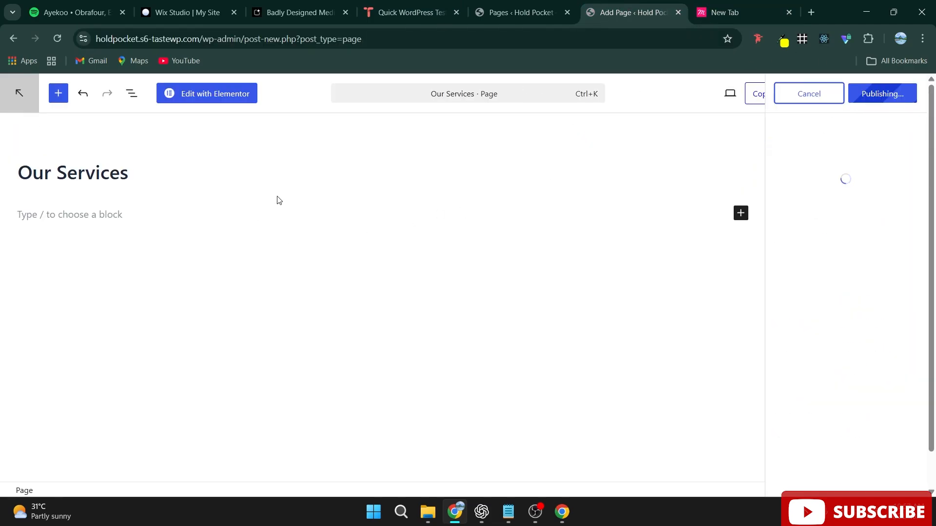
Look up the about link's label in the original clinic site's navigation and return to the WordPress page editor
click(270, 12)
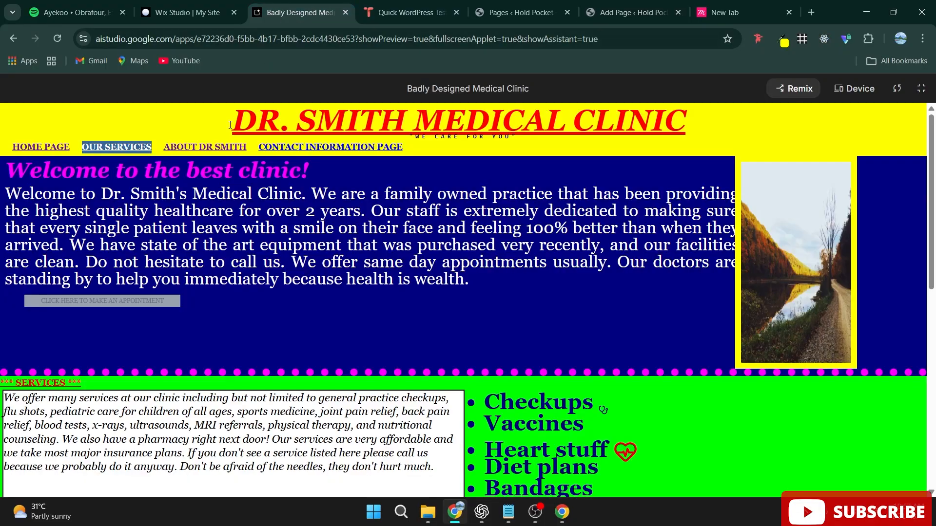
click(241, 147)
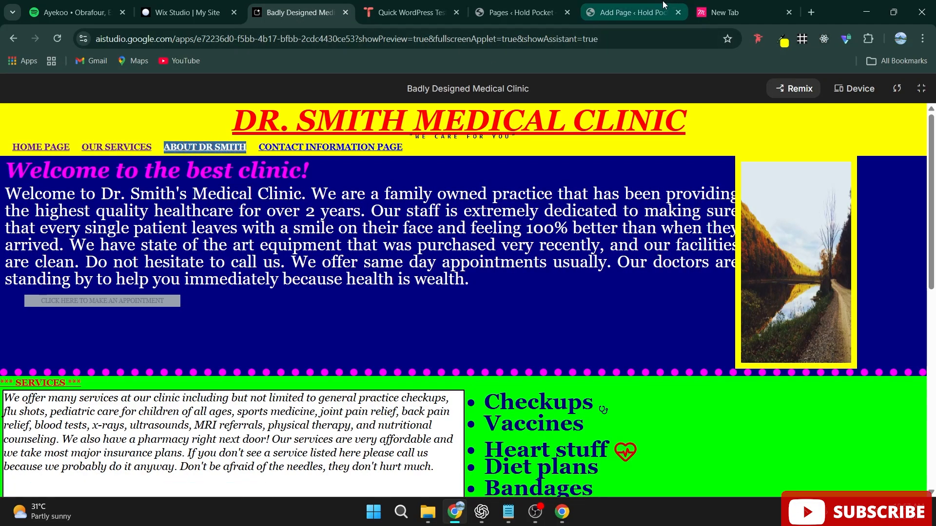
click(628, 12)
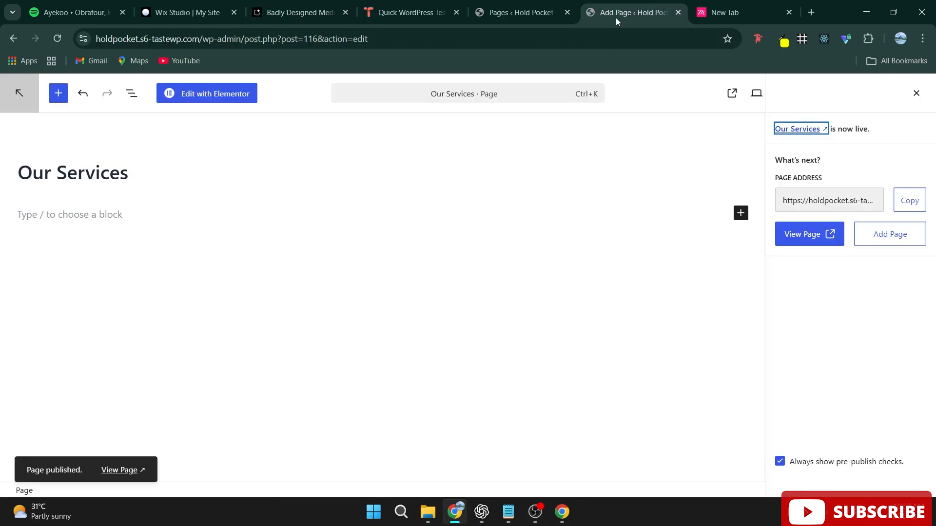
Create a new page titled "About Dr Smith", check the contact link's label on the original site, and publish the page
click(20, 93)
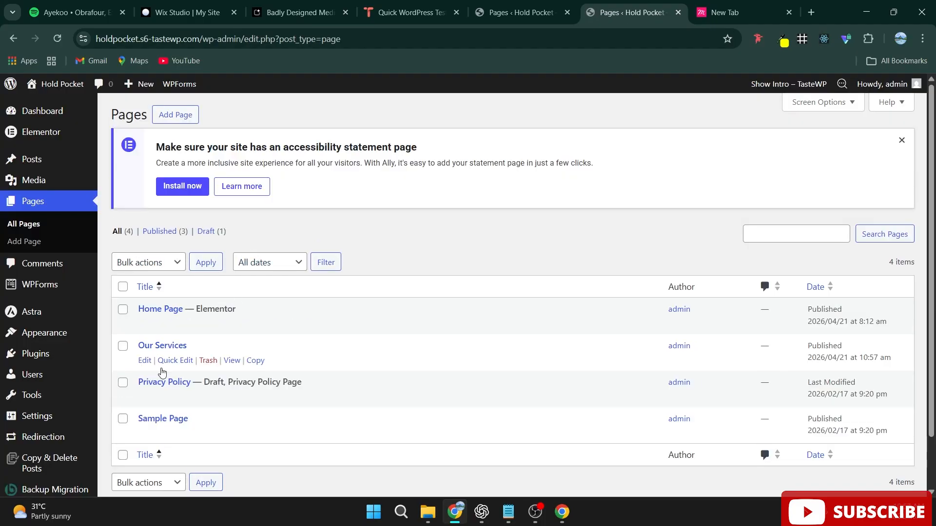
click(180, 116)
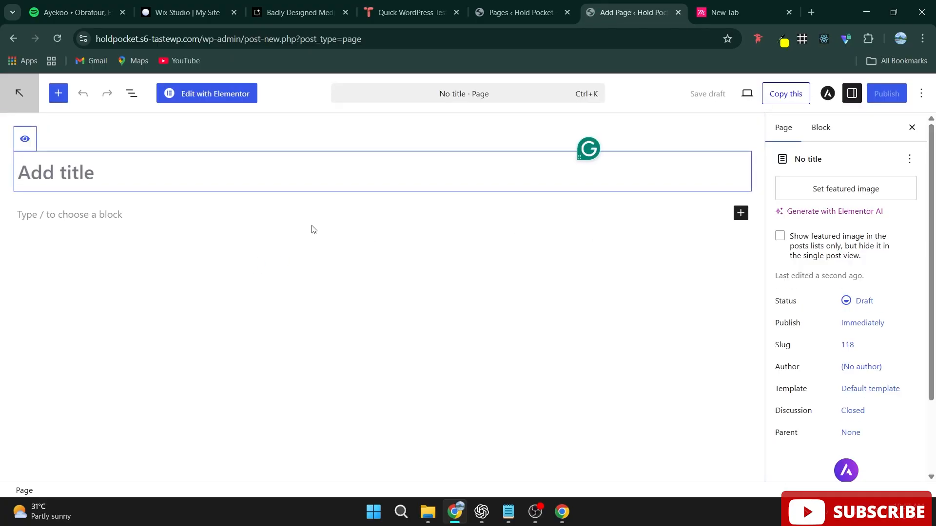
text(About Dr Smith)
click(876, 96)
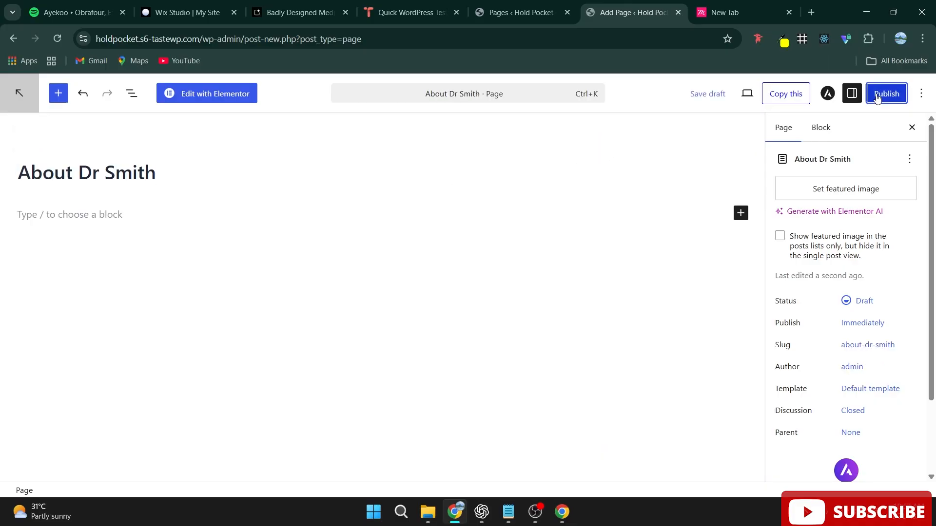
click(303, 13)
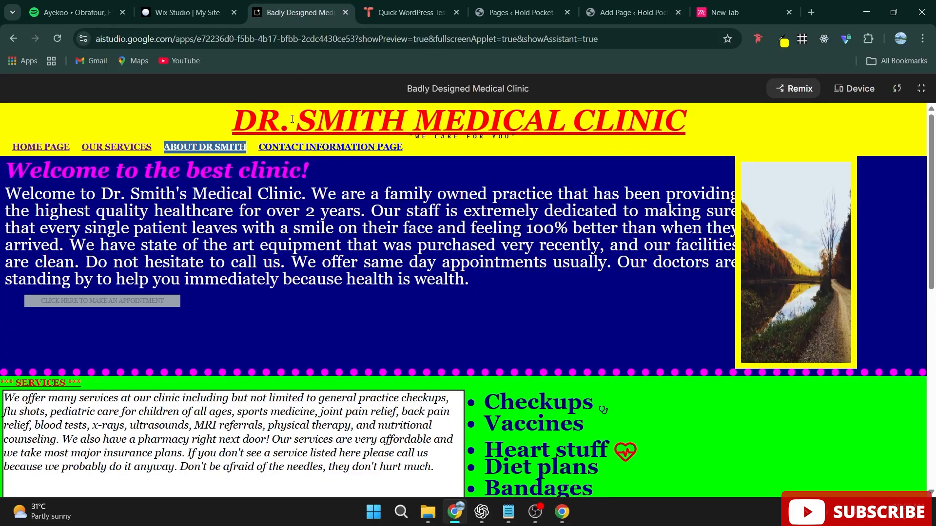
drag(407, 144, 298, 149)
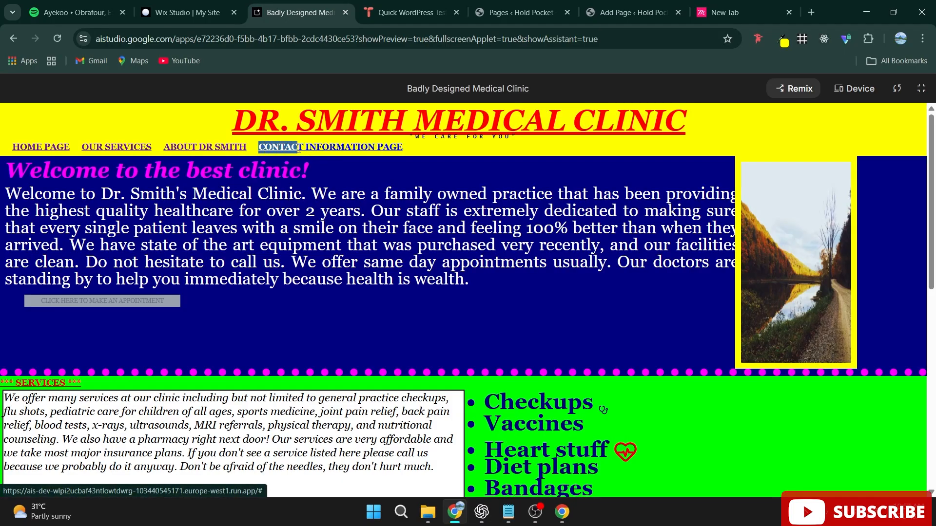
click(619, 4)
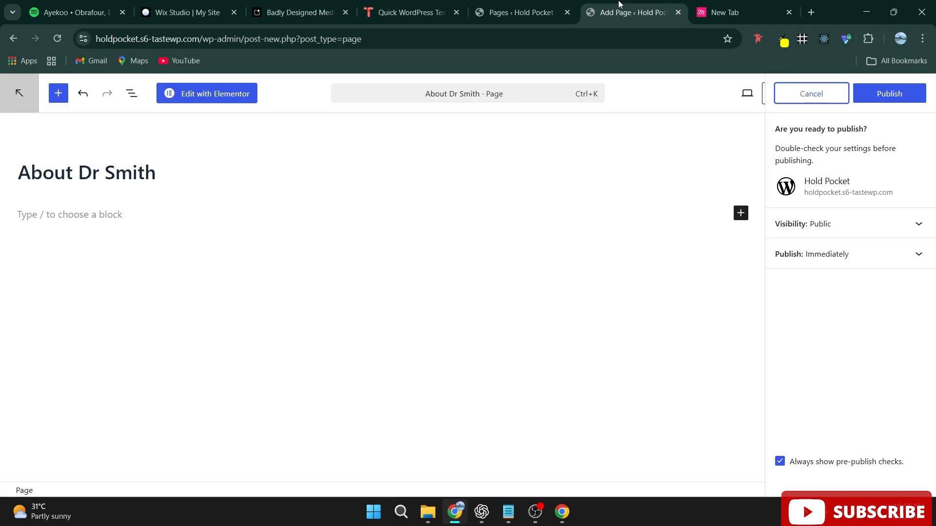
click(888, 98)
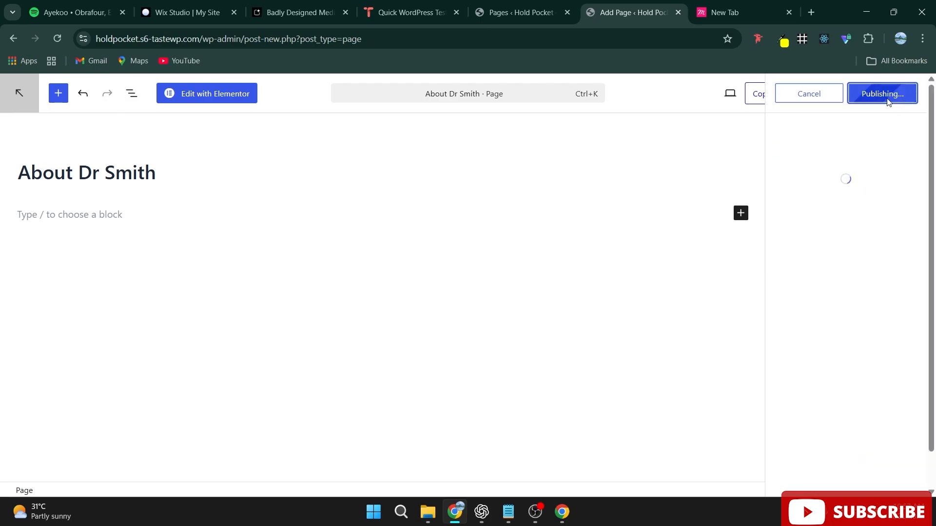
Create a new page titled "Contact" and publish it
click(25, 107)
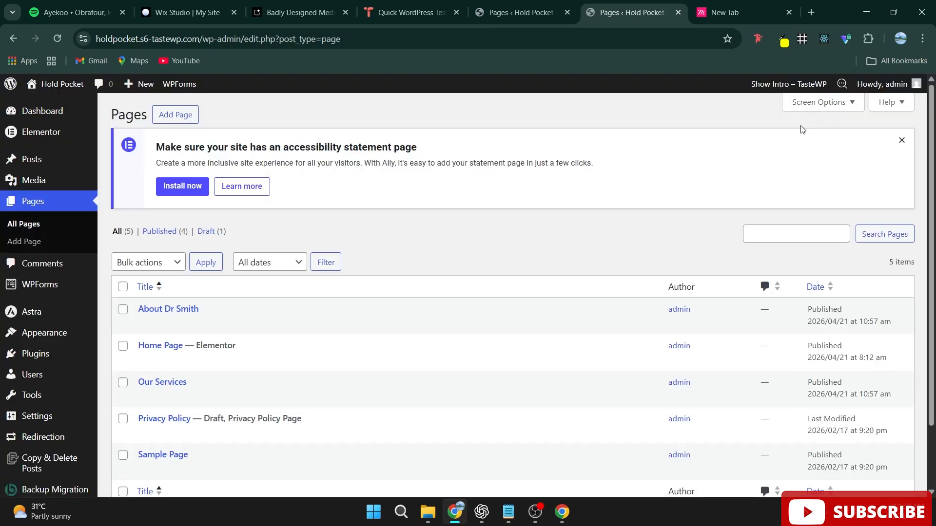
scroll(660, 230, down, 3)
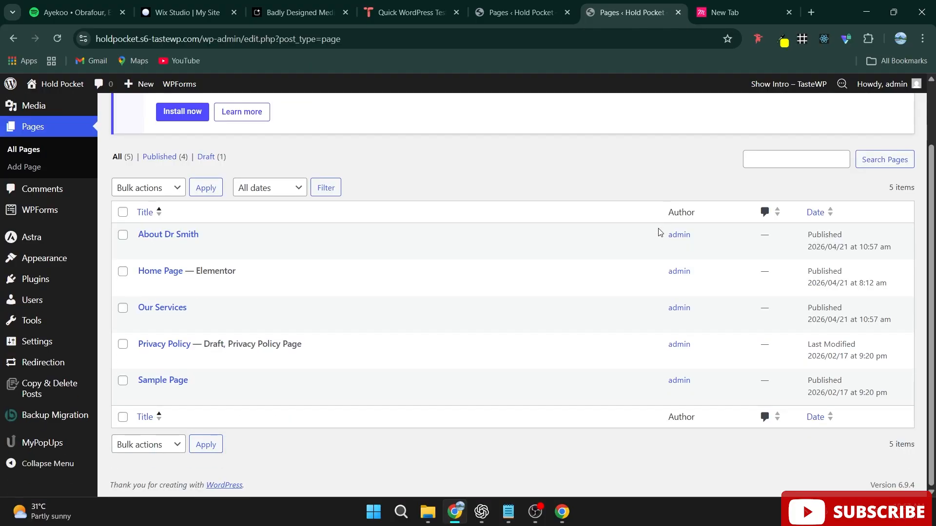
scroll(341, 185, up, 3)
click(167, 114)
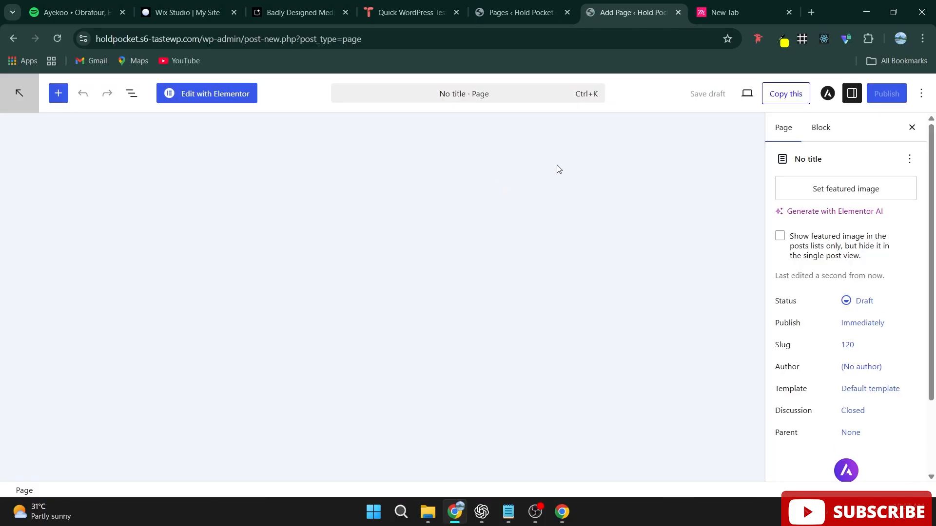
text(Contact)
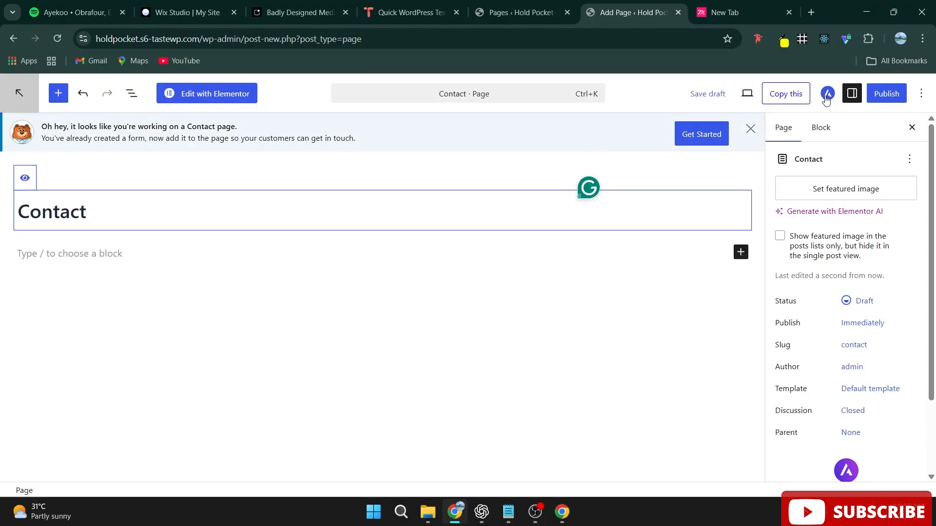
click(879, 98)
click(877, 98)
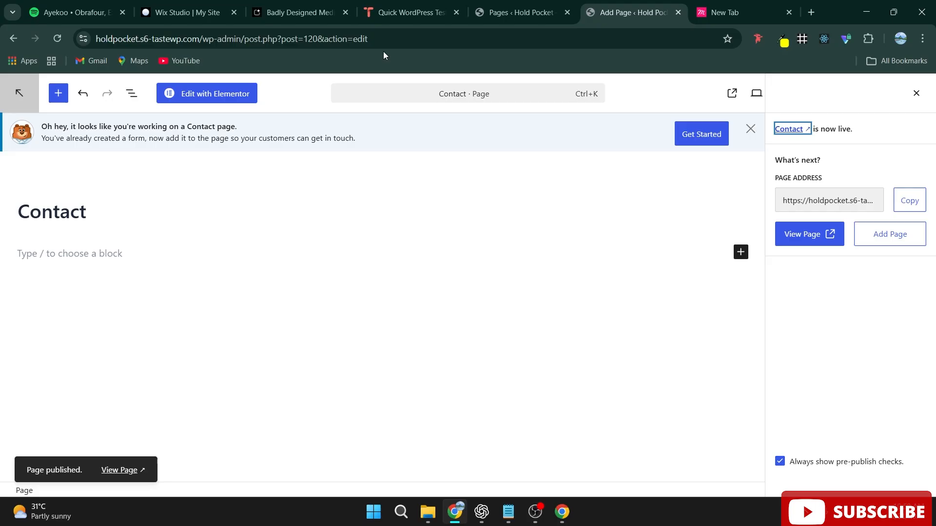
Add the Contact, About Dr Smith and Our Services pages to Main Menu and save the menu
click(11, 97)
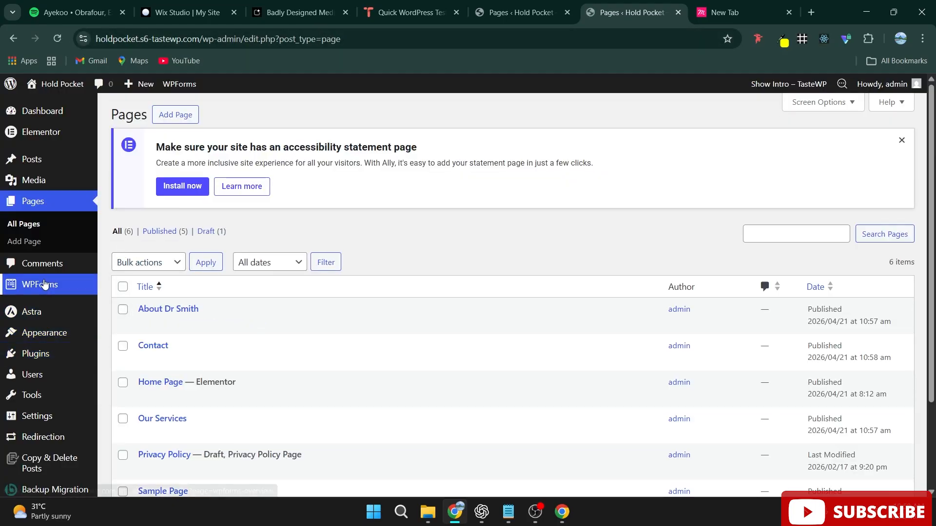
mouse_move(68, 339)
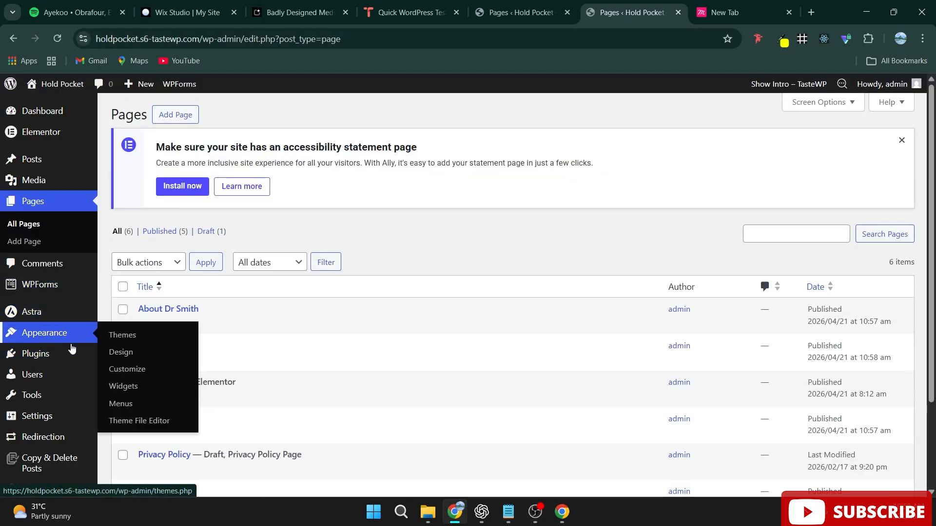
click(129, 406)
scroll(368, 276, down, 3)
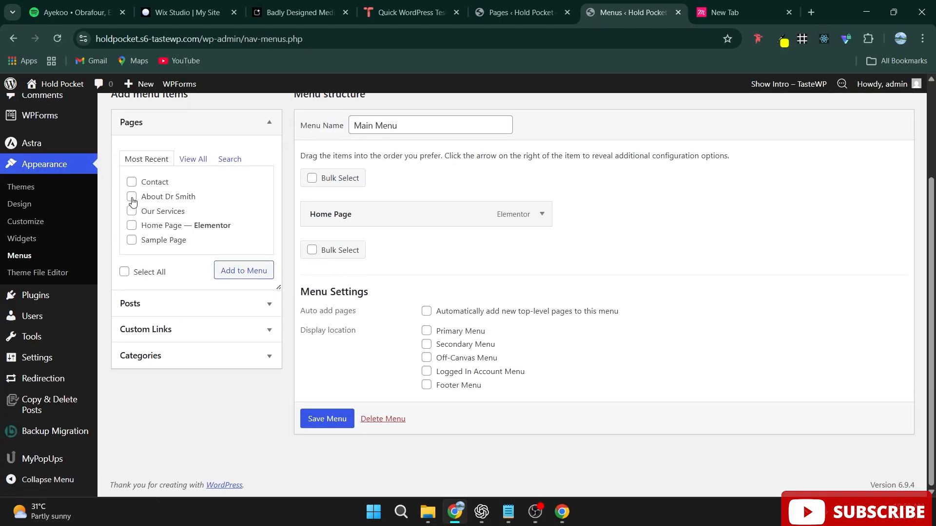
click(132, 213)
click(131, 183)
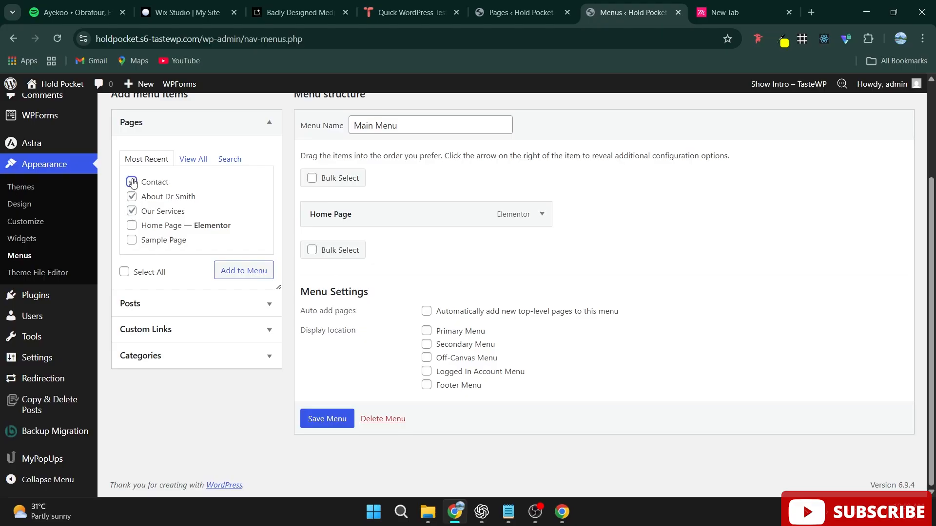
click(248, 274)
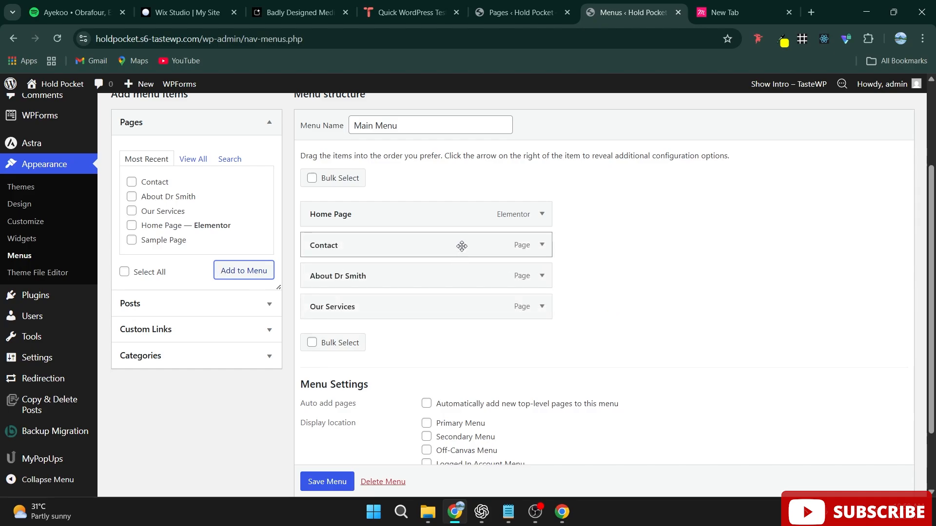
scroll(438, 293, down, 2)
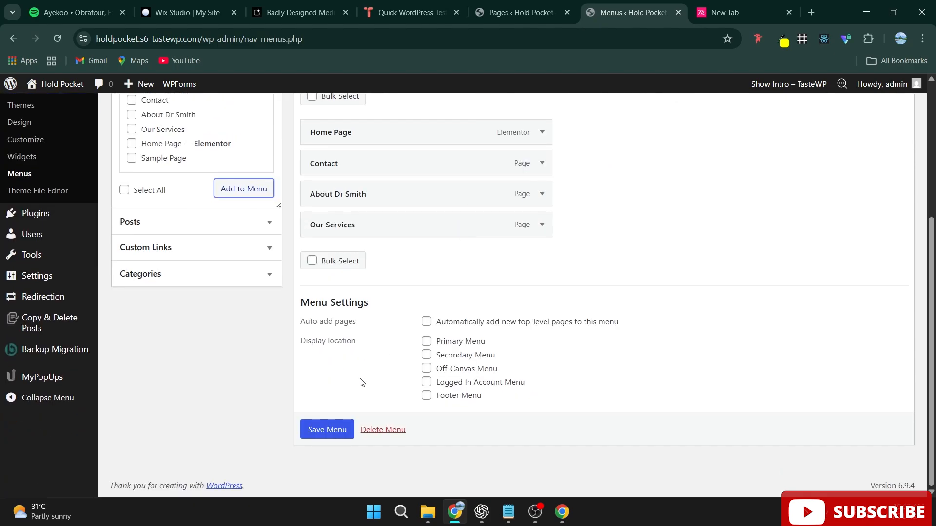
click(318, 432)
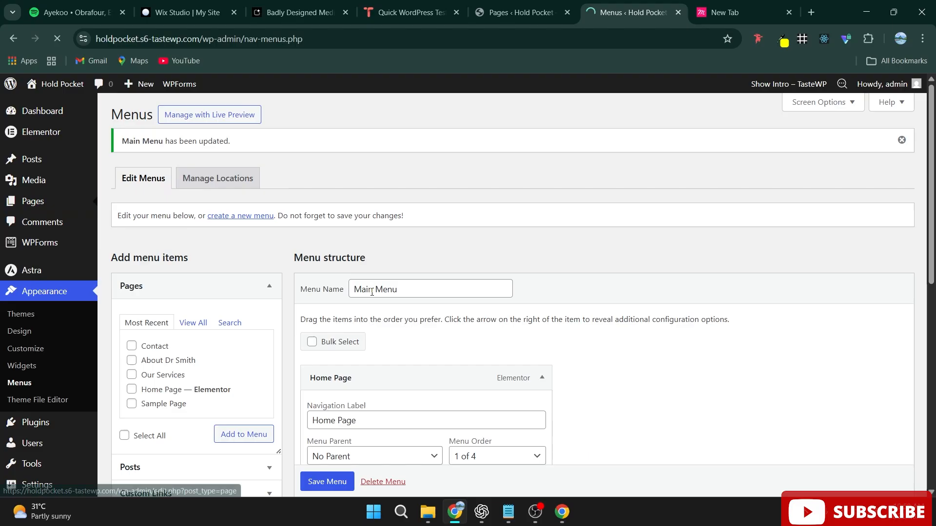
Move the Sample Page to the trash from the list of all pages
scroll(374, 302, down, 3)
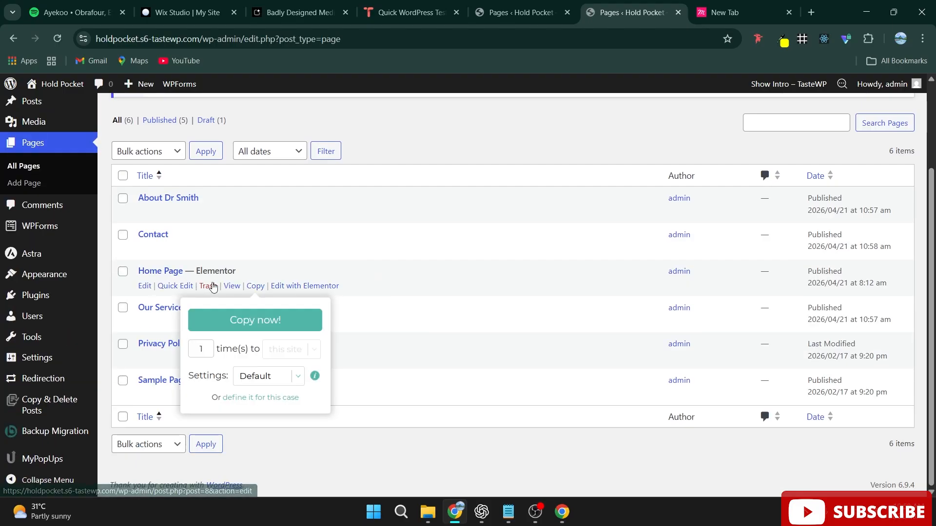
click(208, 396)
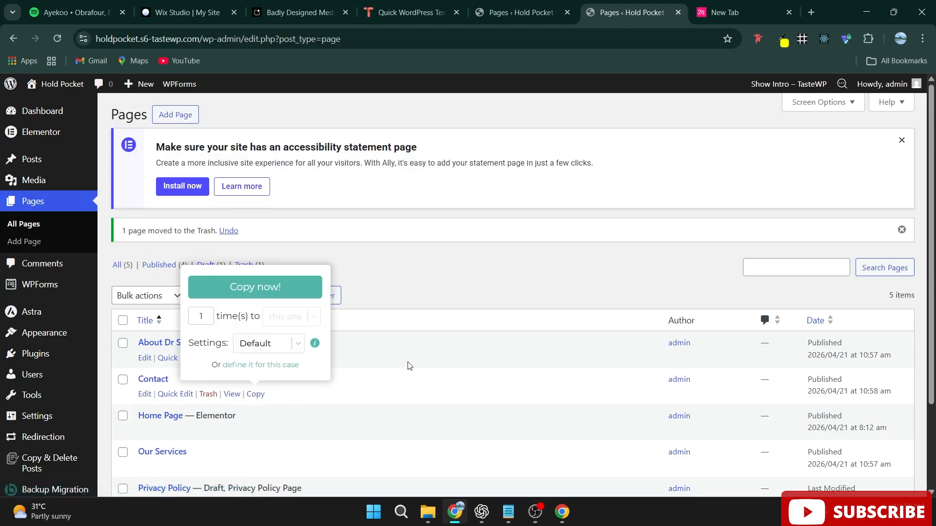
scroll(495, 296, down, 1)
scroll(495, 296, down, 1)
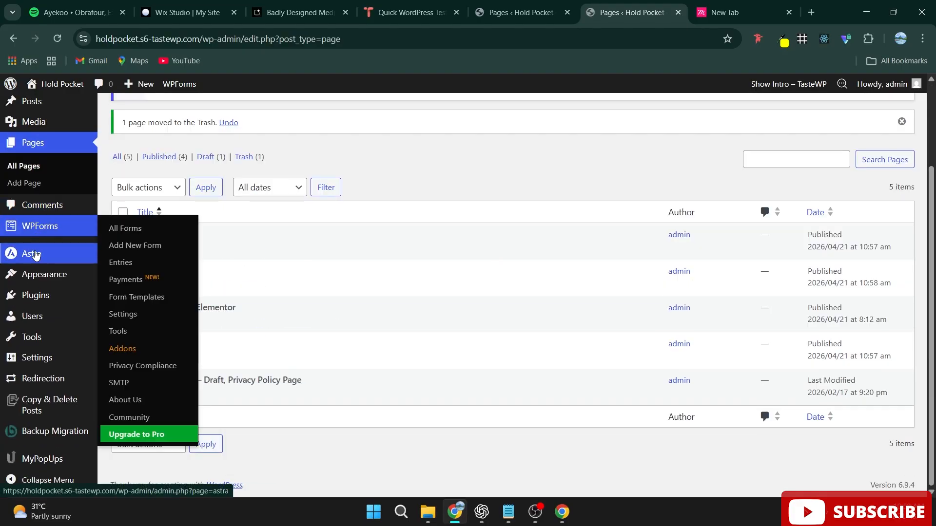
View the live site's front page and header navigation in a new browser tab and close the tab
mouse_move(38, 277)
scroll(38, 277, up, 2)
right_click(51, 83)
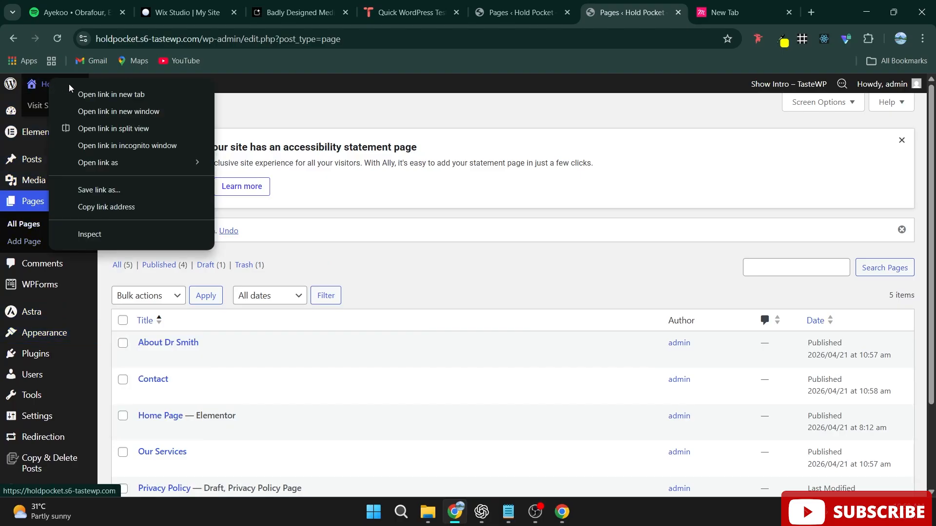
click(90, 93)
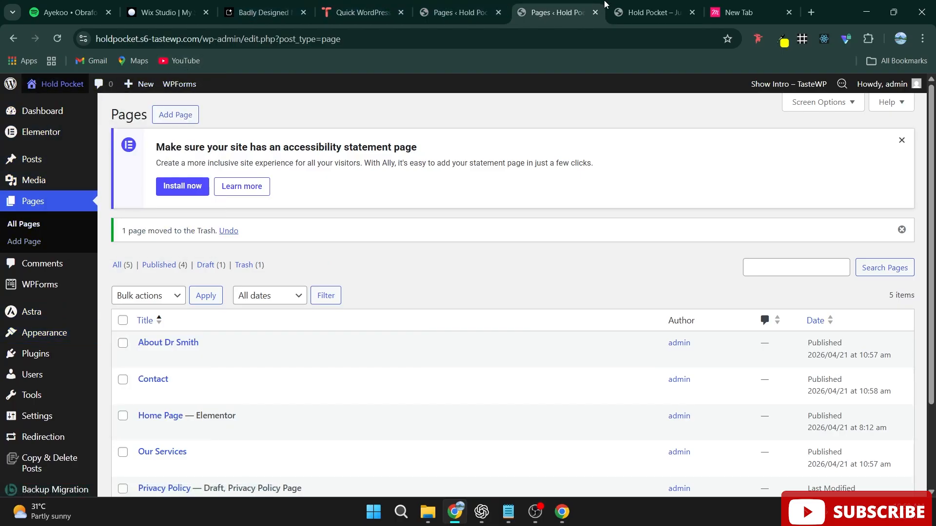
click(623, 5)
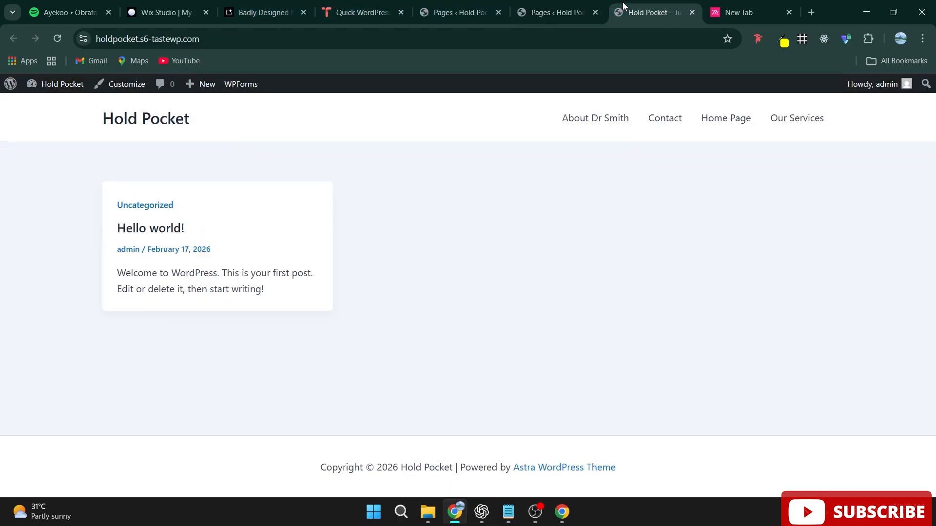
click(692, 14)
In the Reading settings, make the homepage display a static page, choose Home Page as the homepage and save the changes
scroll(49, 337, down, 3)
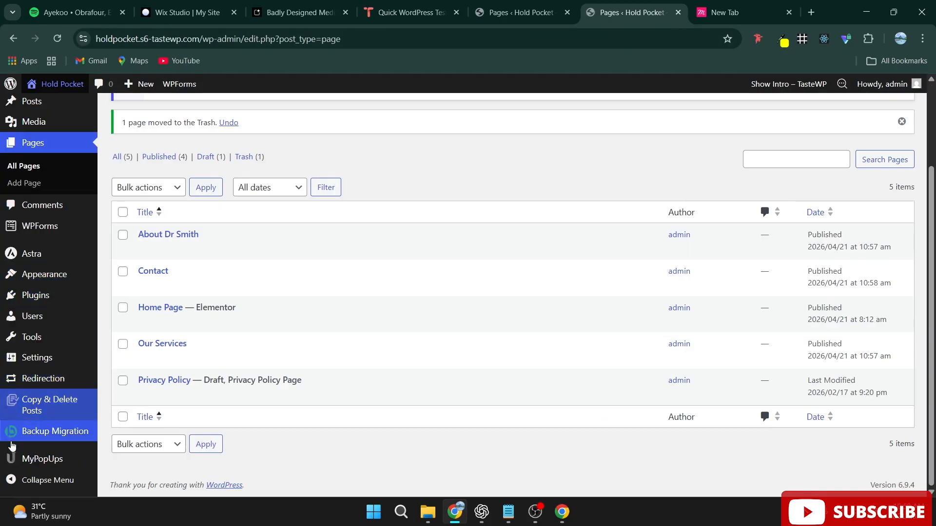
mouse_move(36, 225)
scroll(34, 254, up, 3)
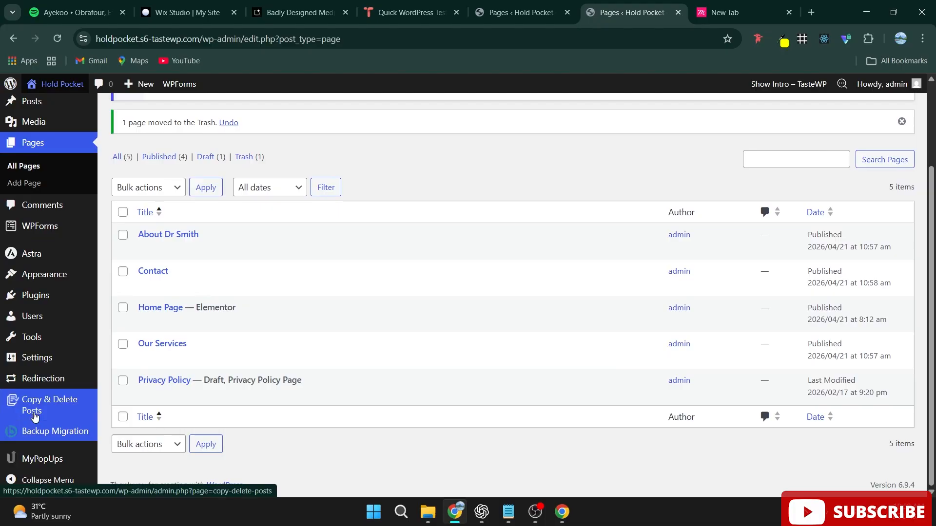
mouse_move(37, 359)
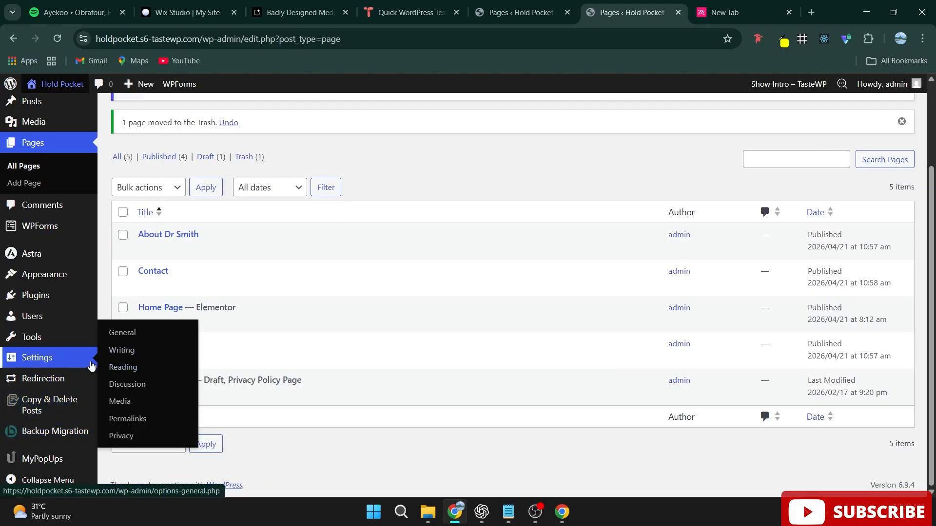
click(128, 369)
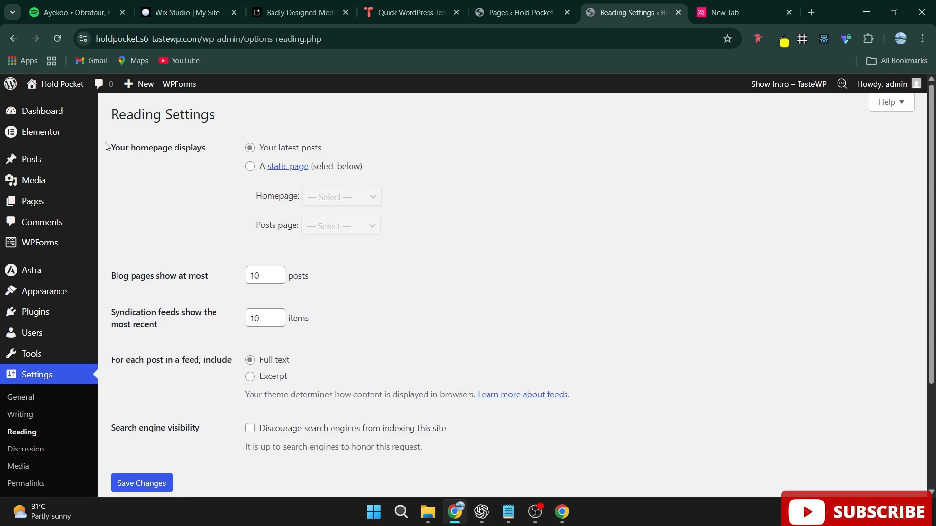
click(250, 167)
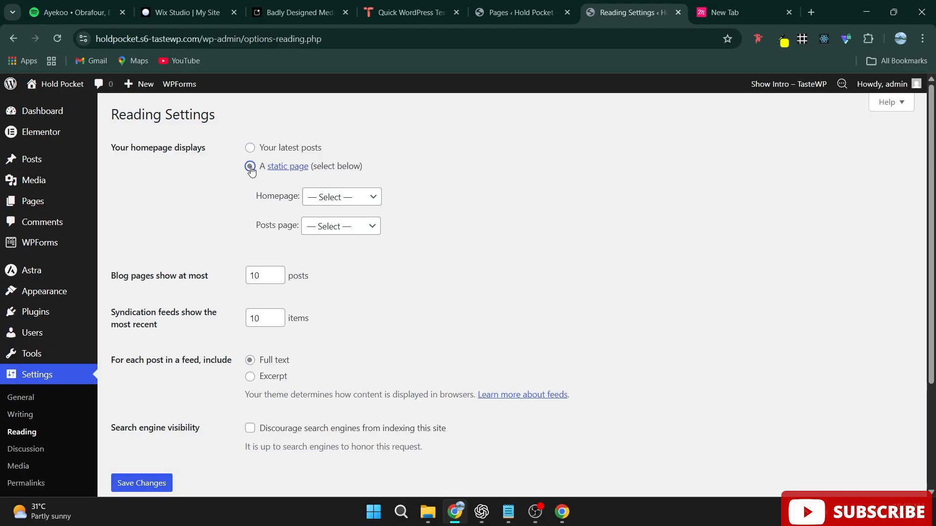
click(373, 199)
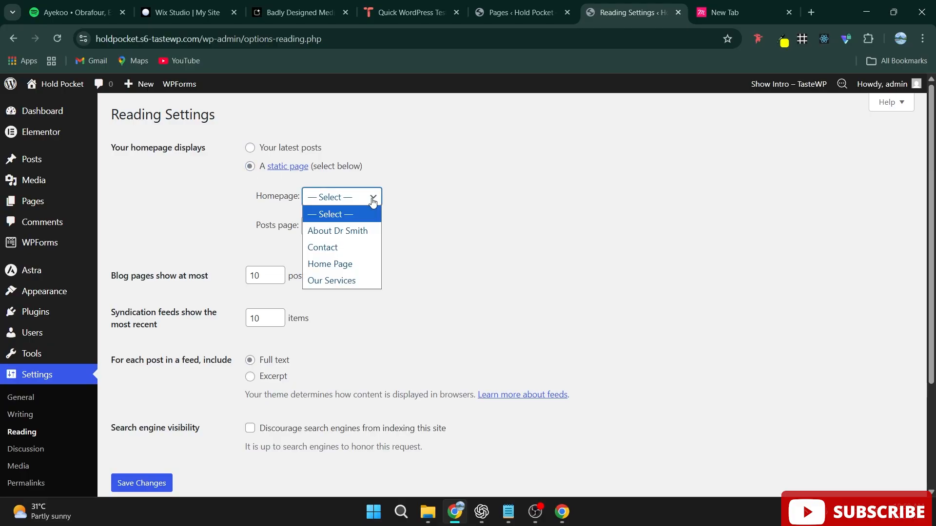
click(336, 270)
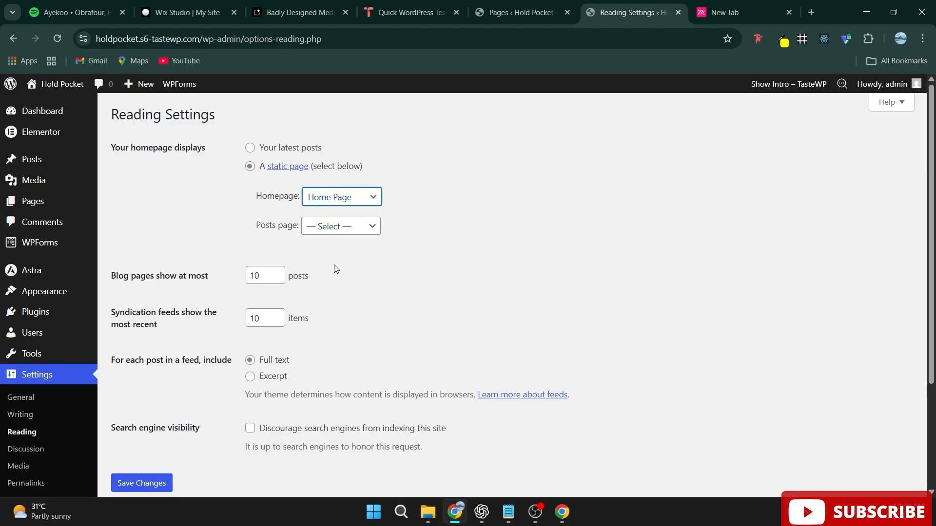
click(350, 235)
click(350, 234)
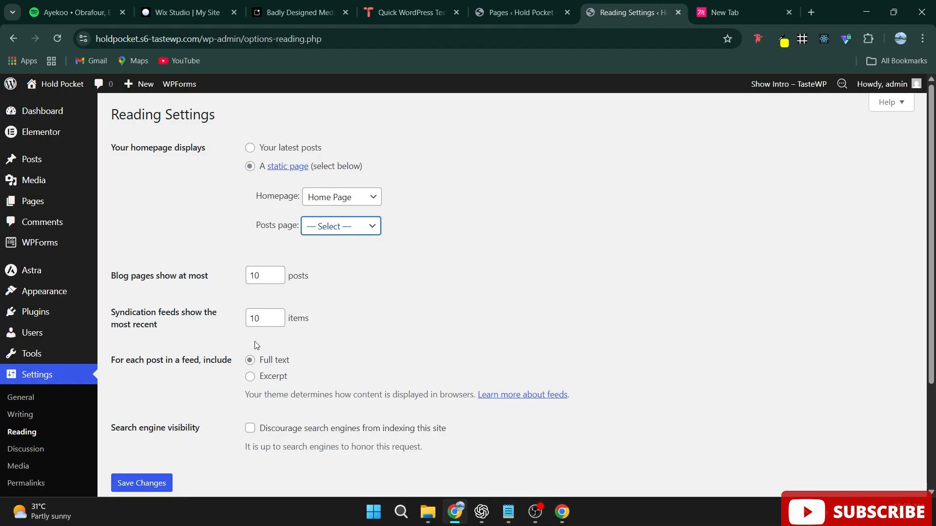
scroll(177, 429, down, 3)
click(141, 340)
scroll(341, 381, up, 3)
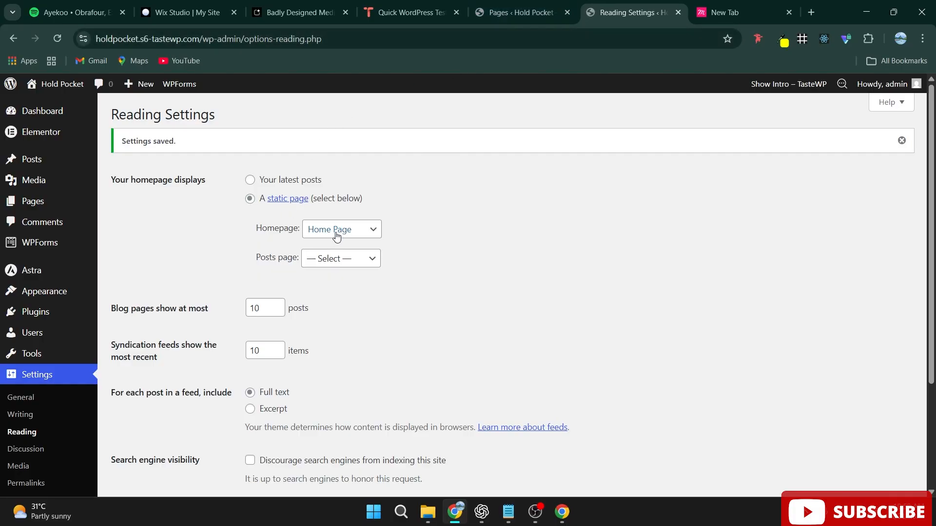
Open the live site and look through its front page down to the contact form section
mouse_move(73, 90)
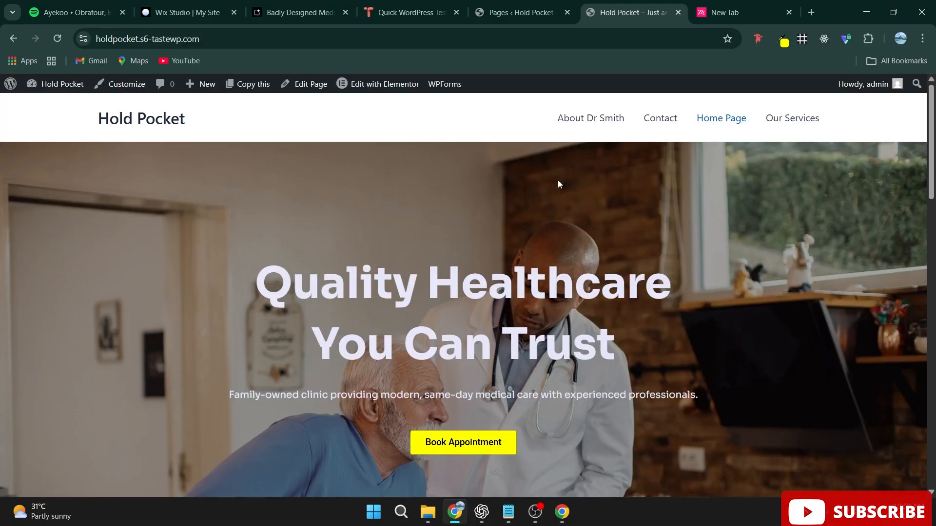
scroll(529, 264, down, 20)
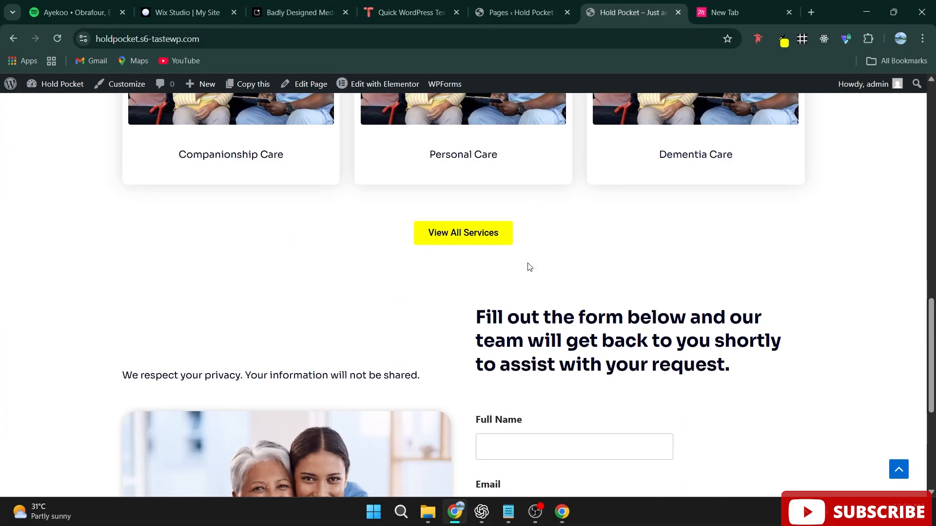
scroll(530, 267, up, 6)
scroll(530, 267, up, 10)
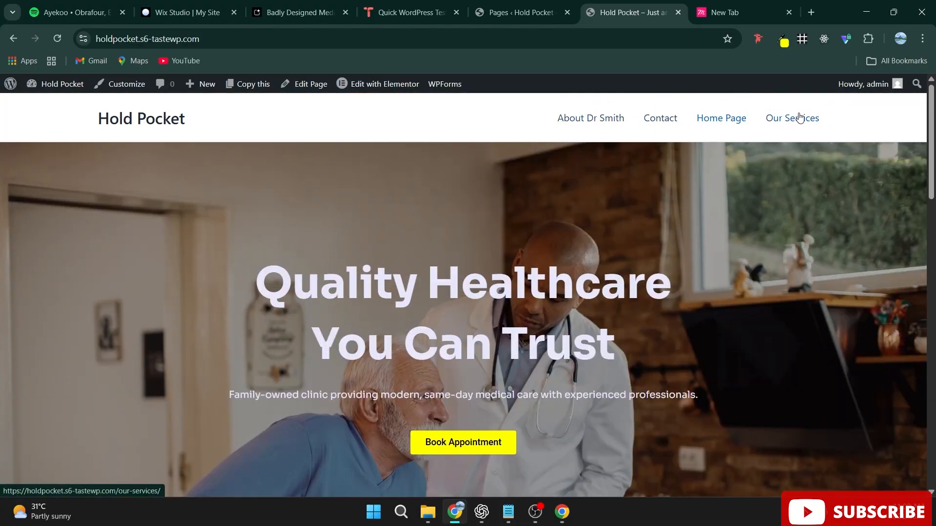
Move the Contact item below Our Services at the end of Main Menu and save the menu
click(532, 8)
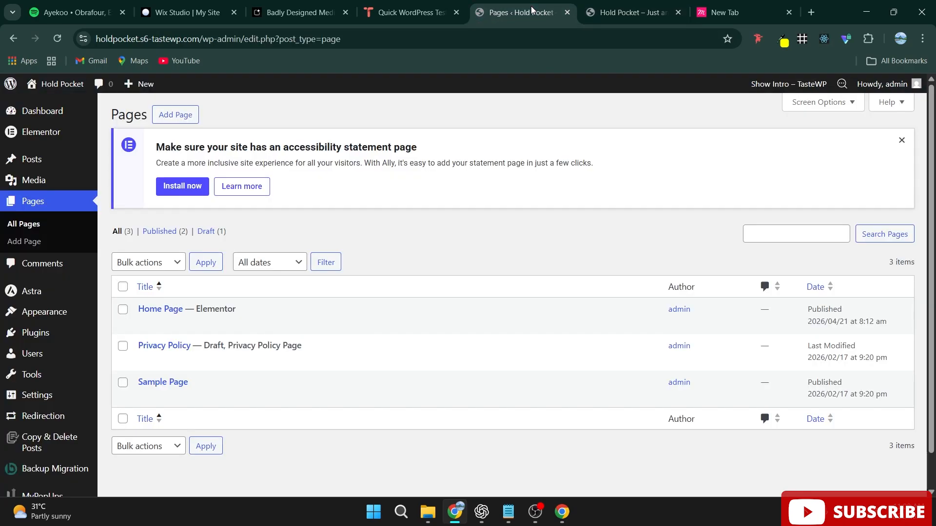
click(160, 319)
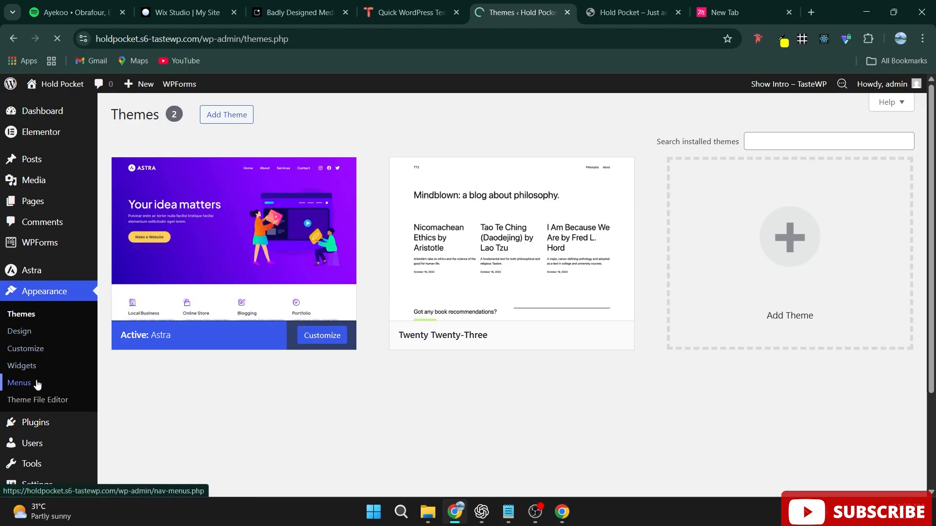
scroll(368, 328, down, 4)
scroll(336, 292, up, 3)
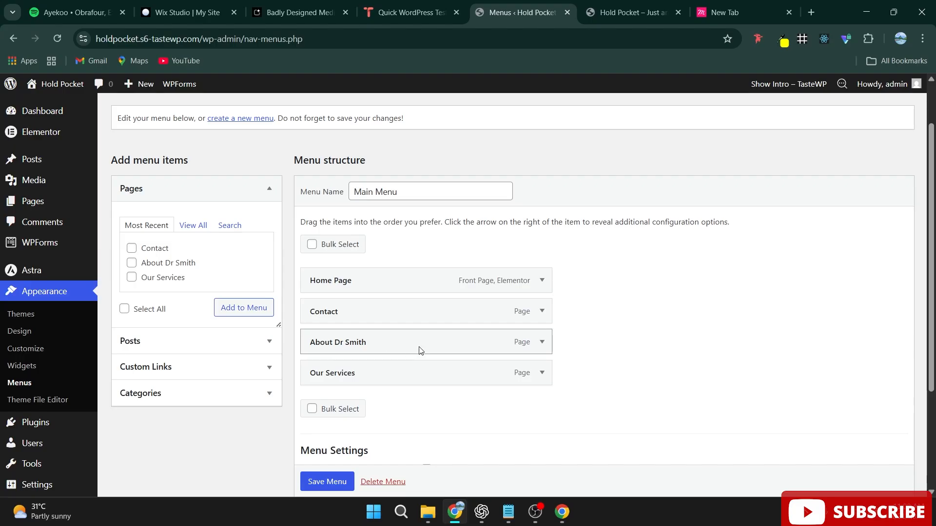
scroll(380, 312, down, 3)
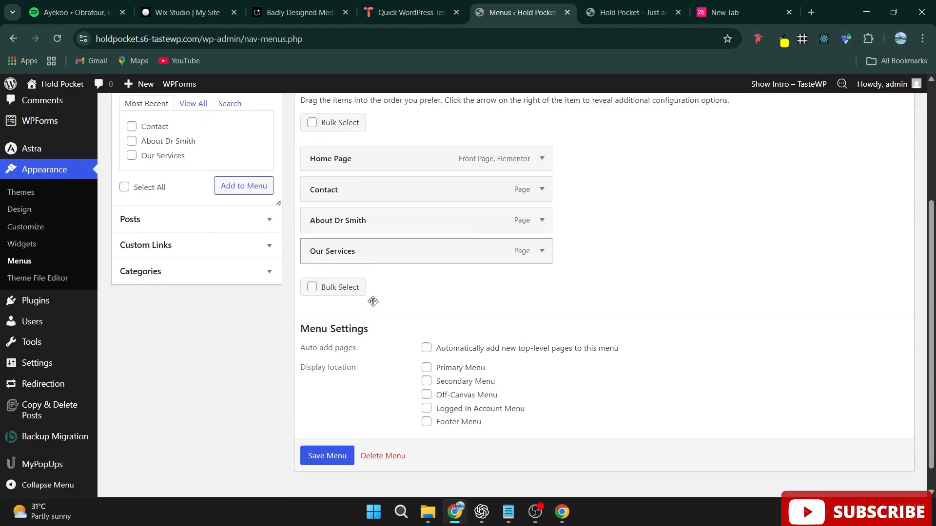
click(326, 456)
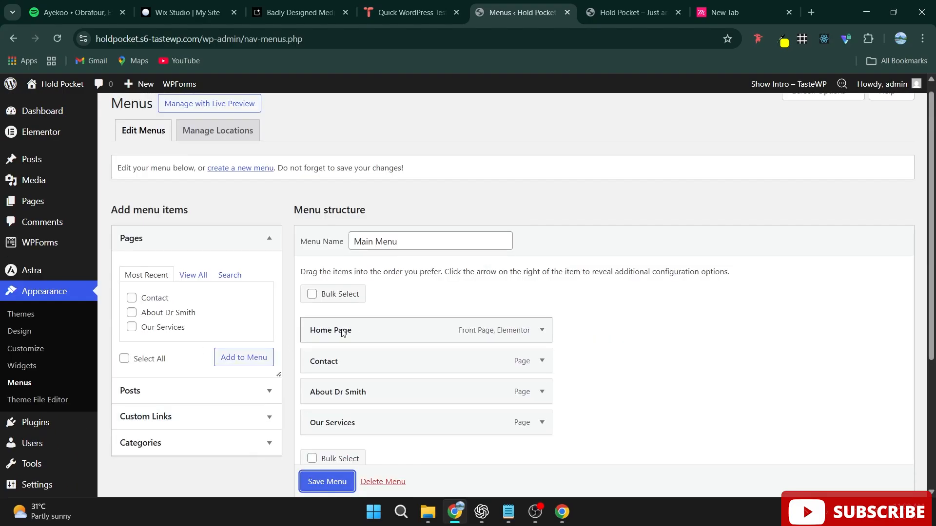
scroll(324, 330, down, 3)
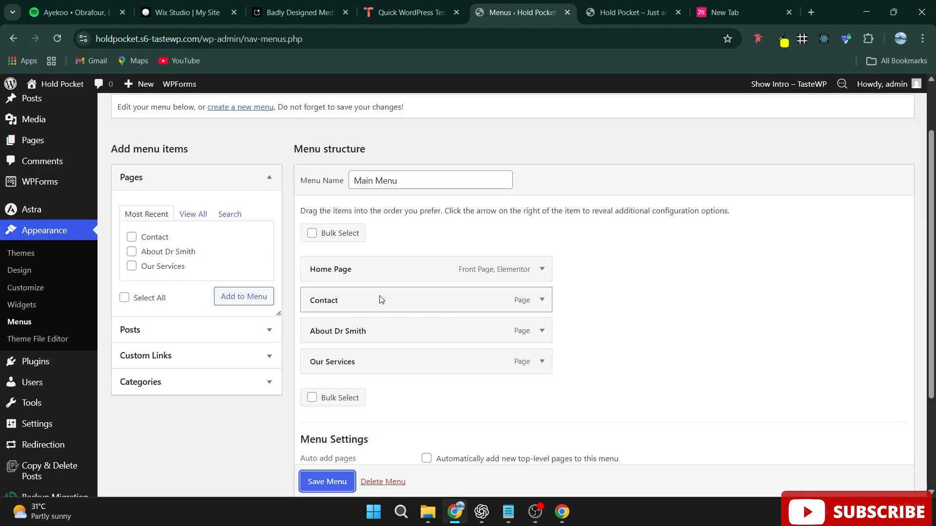
drag(378, 298, 383, 369)
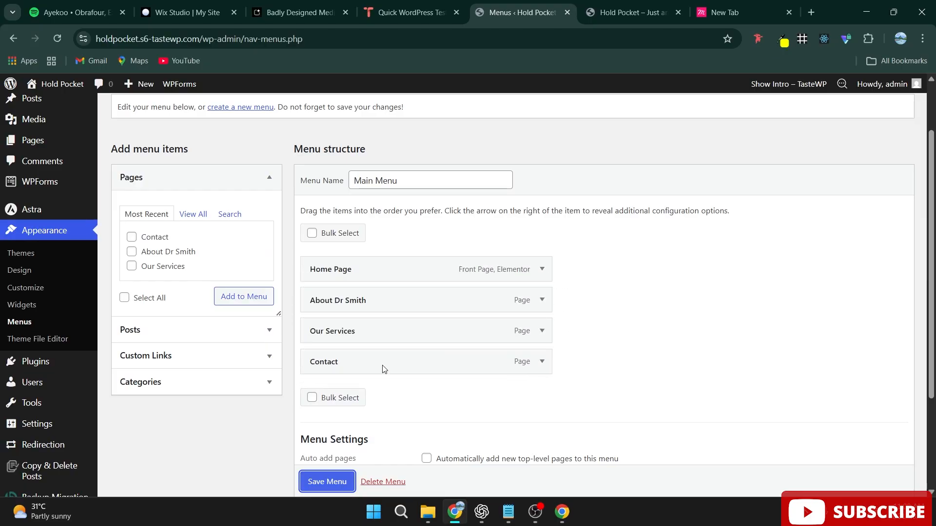
scroll(359, 273, down, 3)
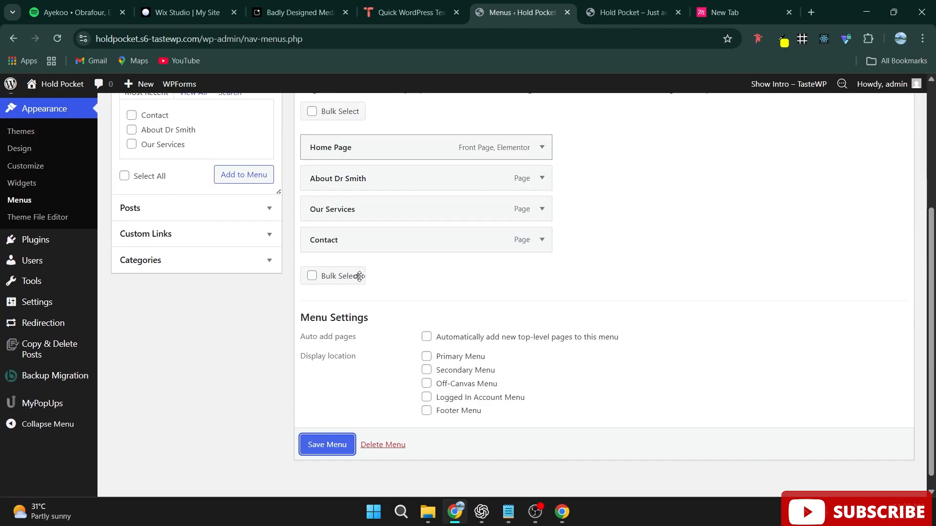
click(325, 444)
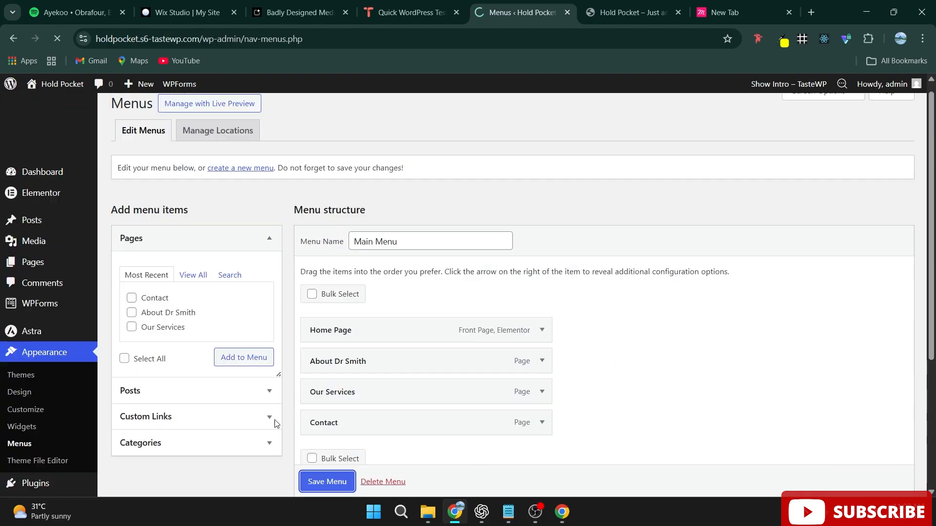
Review the live homepage from the hero section through the service cards and contact form to the footer
key(ctrl+Tab)
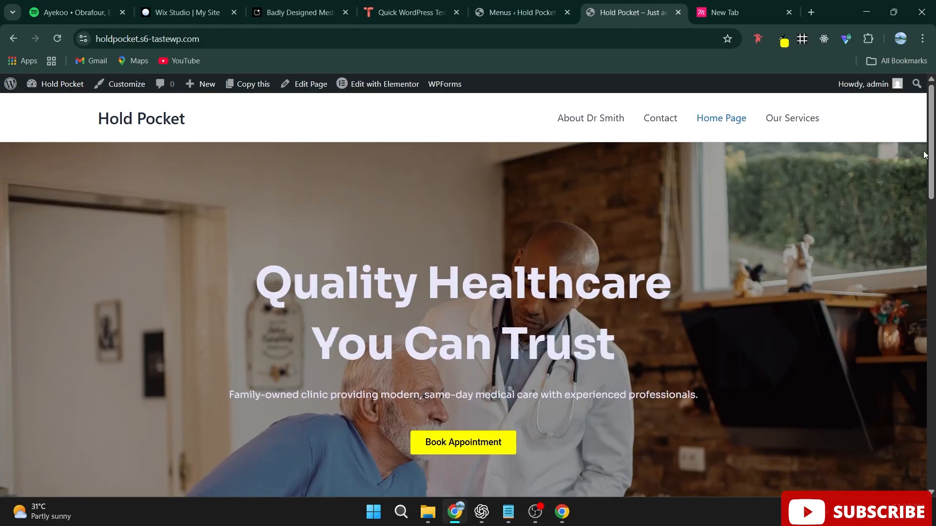
scroll(918, 219, down, 10)
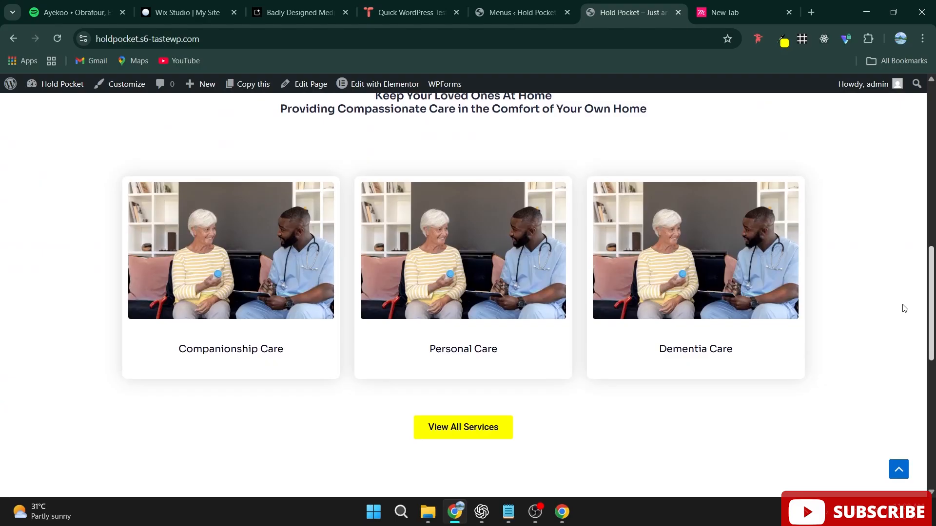
scroll(904, 308, down, 8)
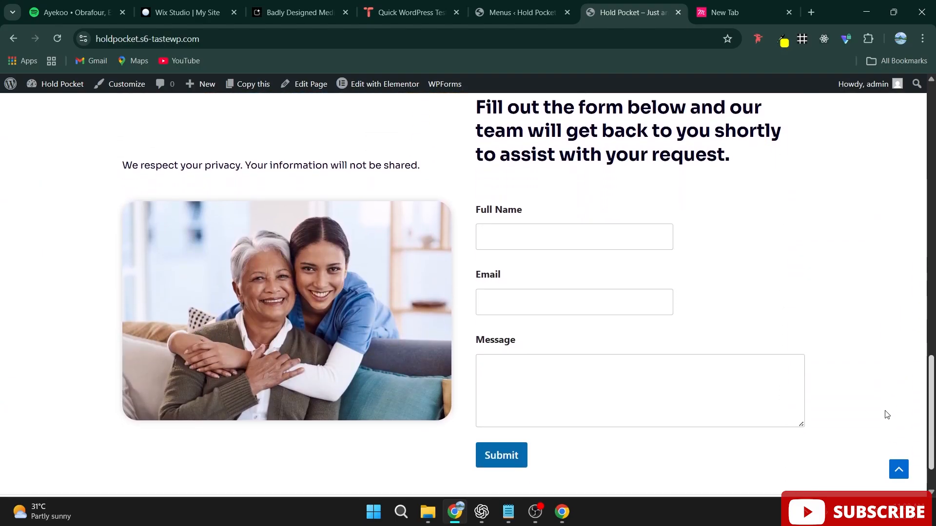
scroll(887, 415, down, 2)
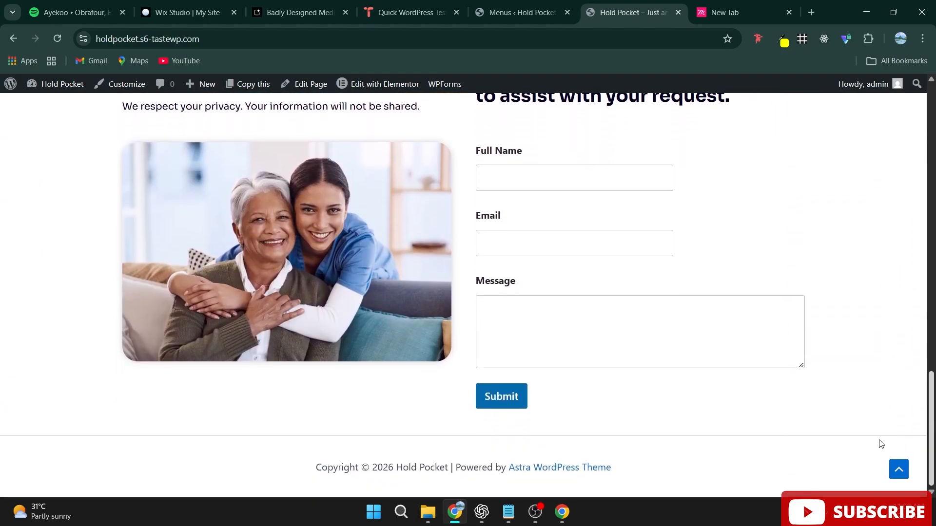
scroll(881, 443, up, 10)
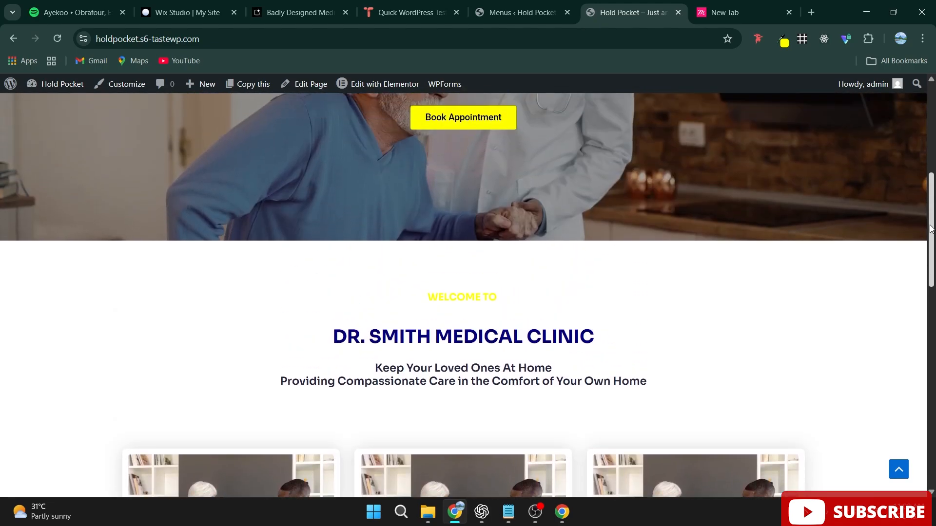
mouse_move(931, 229)
mouse_down()
mouse_move(932, 144)
mouse_move(932, 286)
mouse_up()
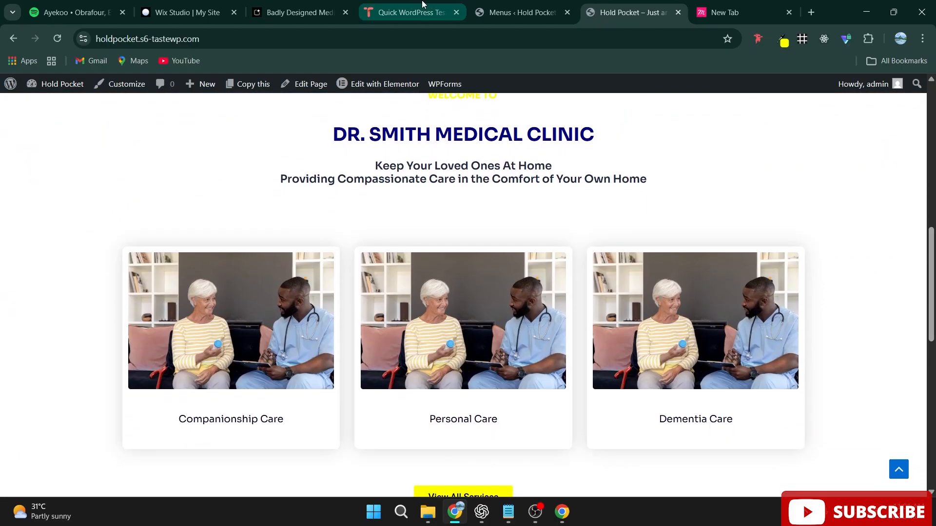
Compare the Badly Designed Medical Clinic page's lower sections with the redesigned homepage's service cards, View All Services button and contact form
click(314, 7)
scroll(291, 303, down, 7)
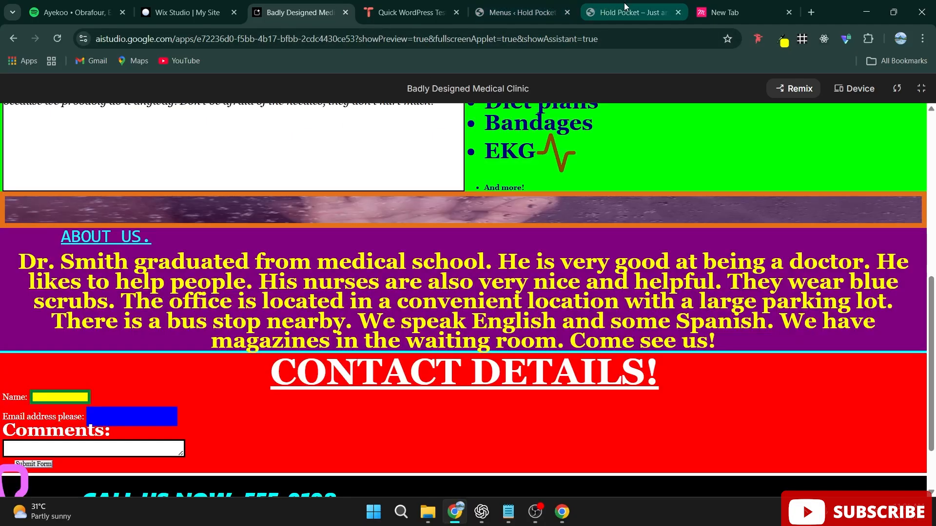
click(625, 7)
scroll(884, 194, down, 2)
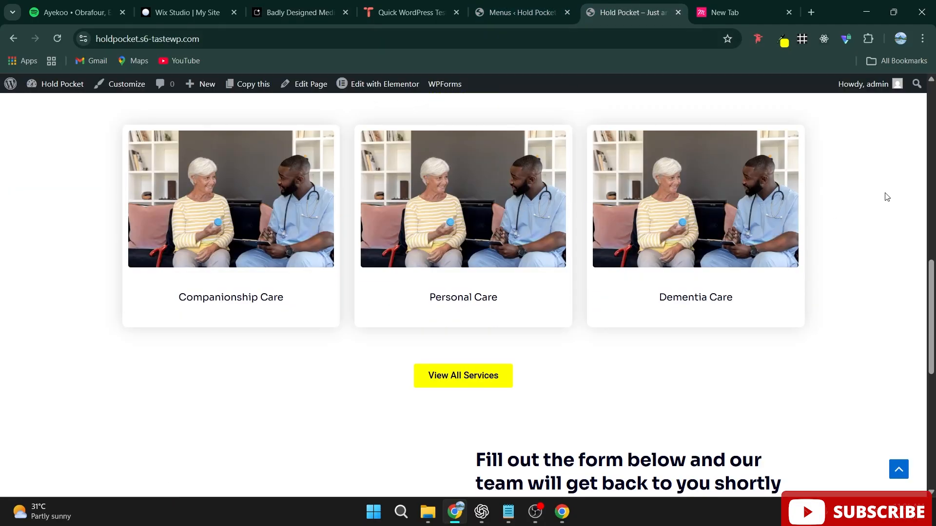
scroll(925, 287, down, 4)
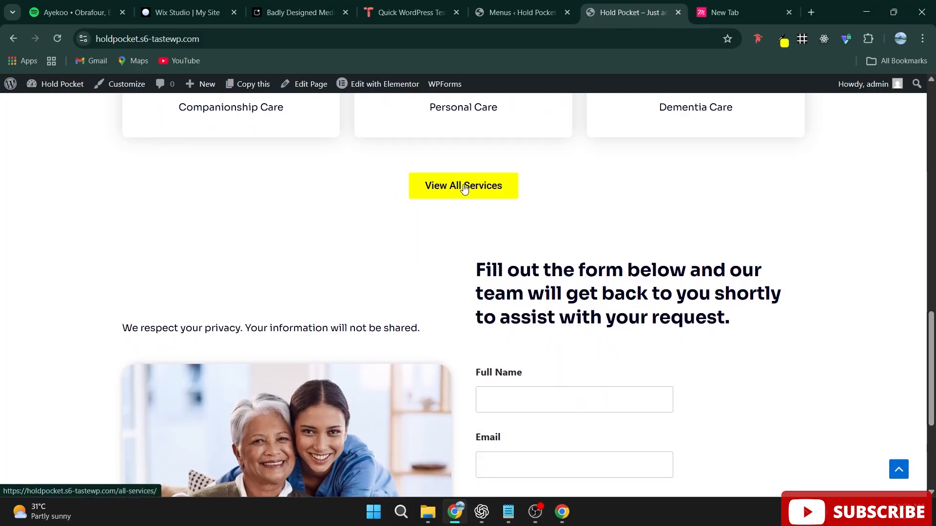
drag(931, 330, 934, 256)
scroll(755, 425, down, 5)
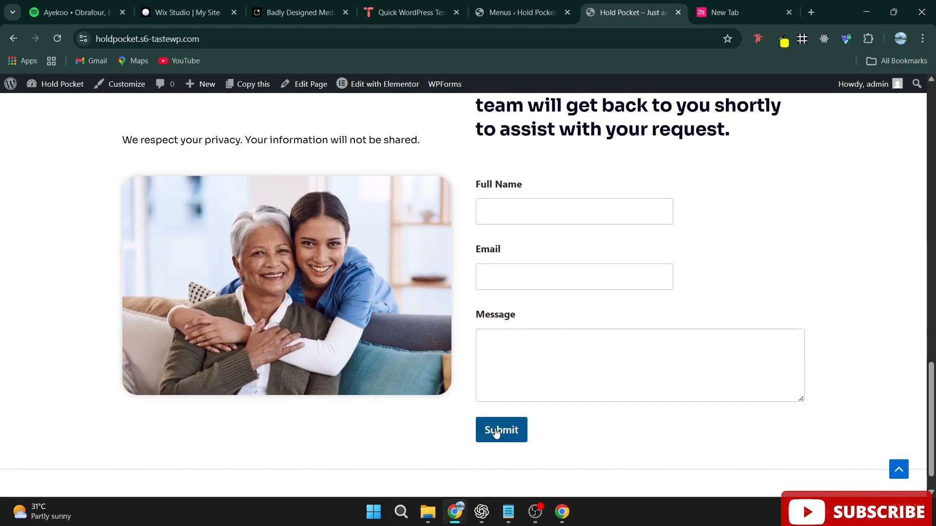
drag(932, 387, 932, 99)
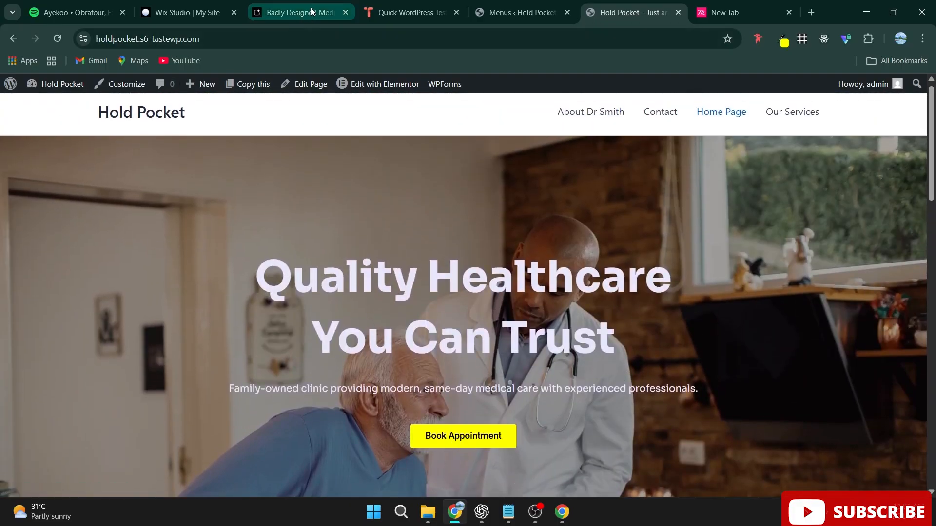
Compare the original clinic page's header and welcome section with the redesigned homepage's header and hero section
click(295, 12)
scroll(380, 350, up, 8)
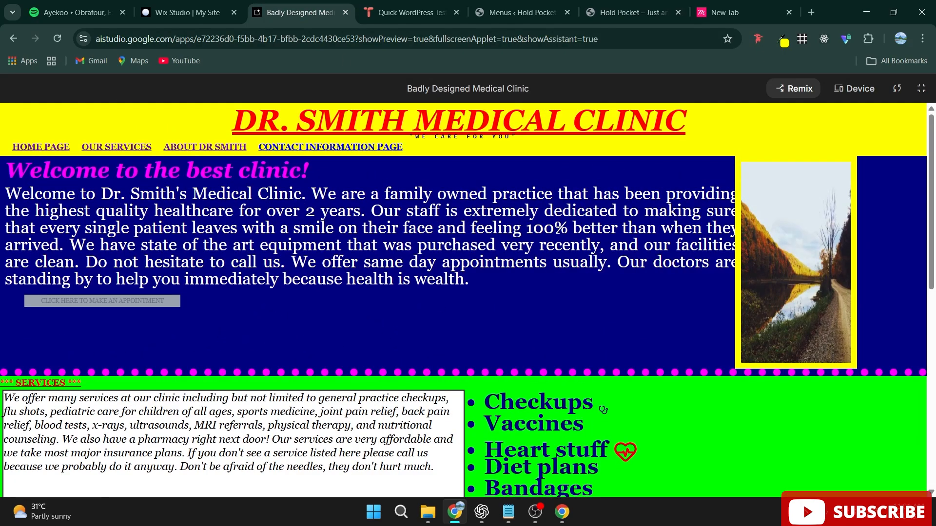
click(616, 5)
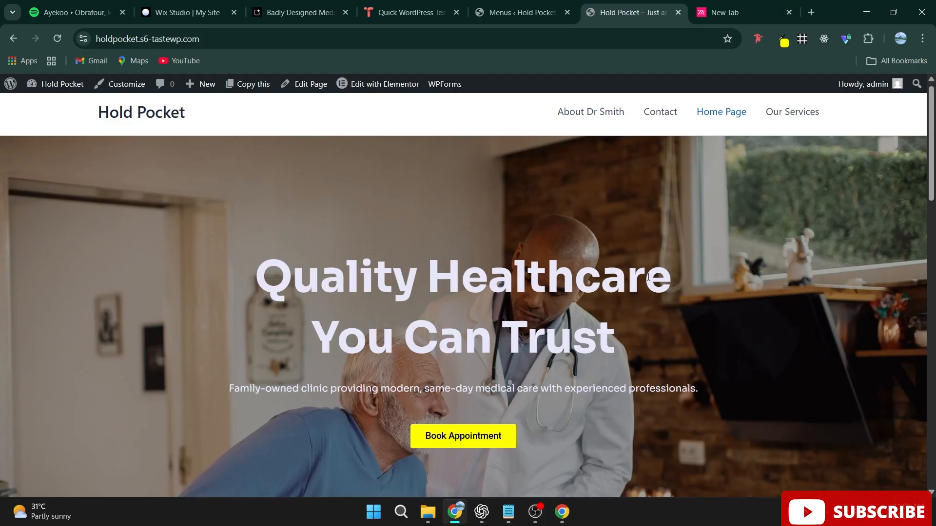